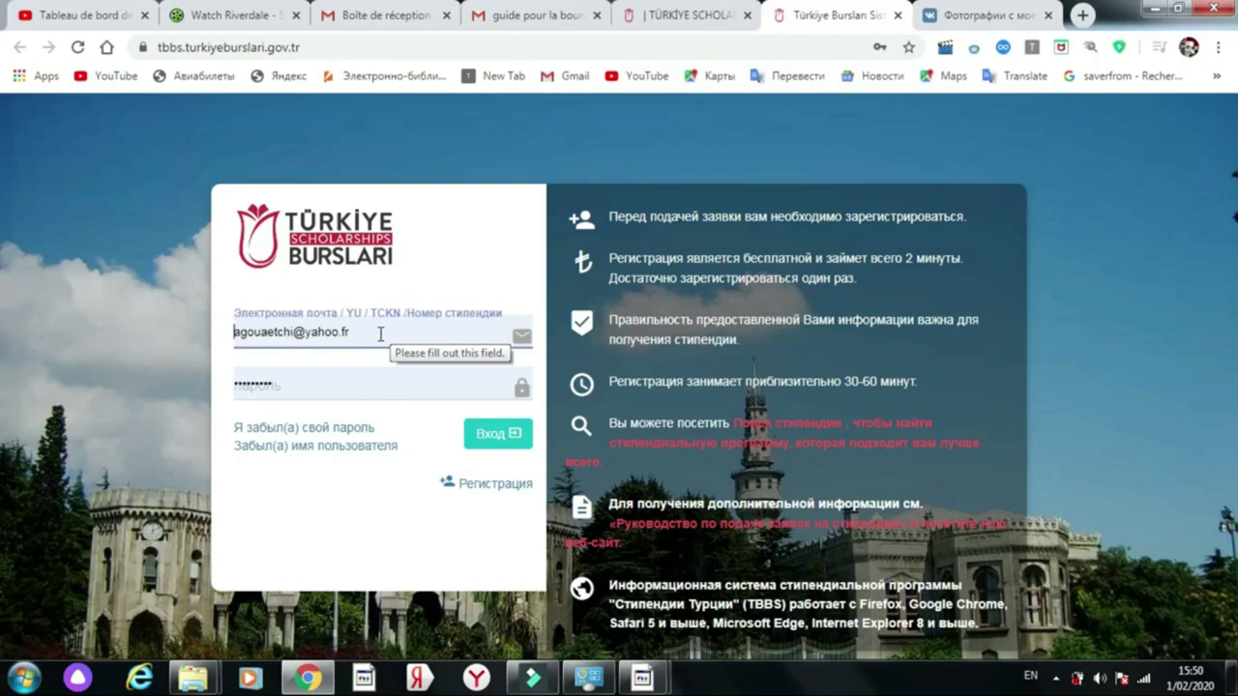
Go from the TBBS login page to the account registration (Регистрация) form.
{"action": "left_click", "coordinate": [1217, 47]}
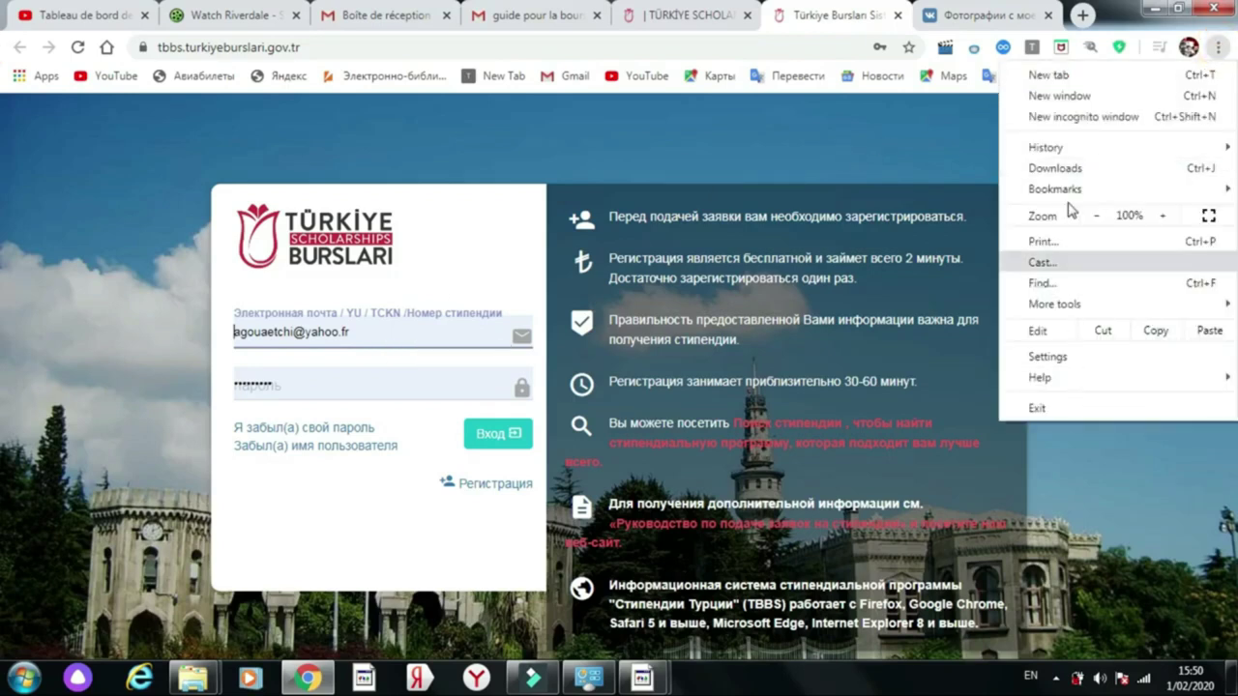
{"action": "left_click", "coordinate": [925, 134]}
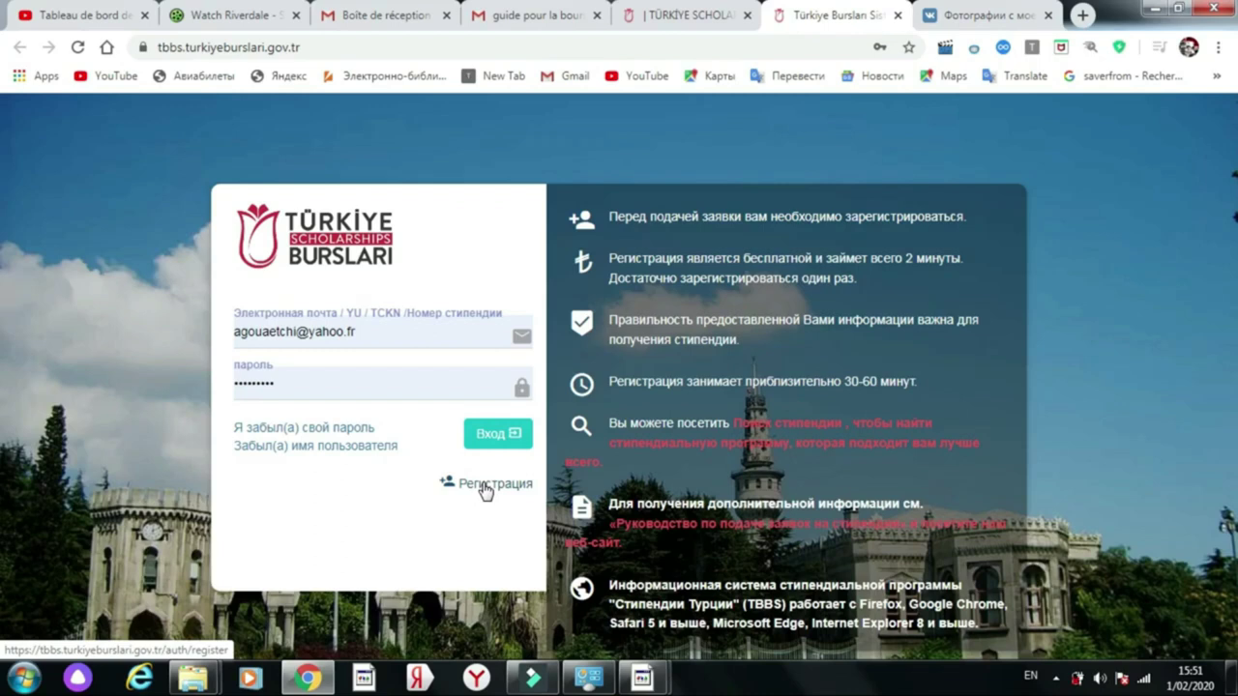
{"action": "left_click", "coordinate": [486, 490]}
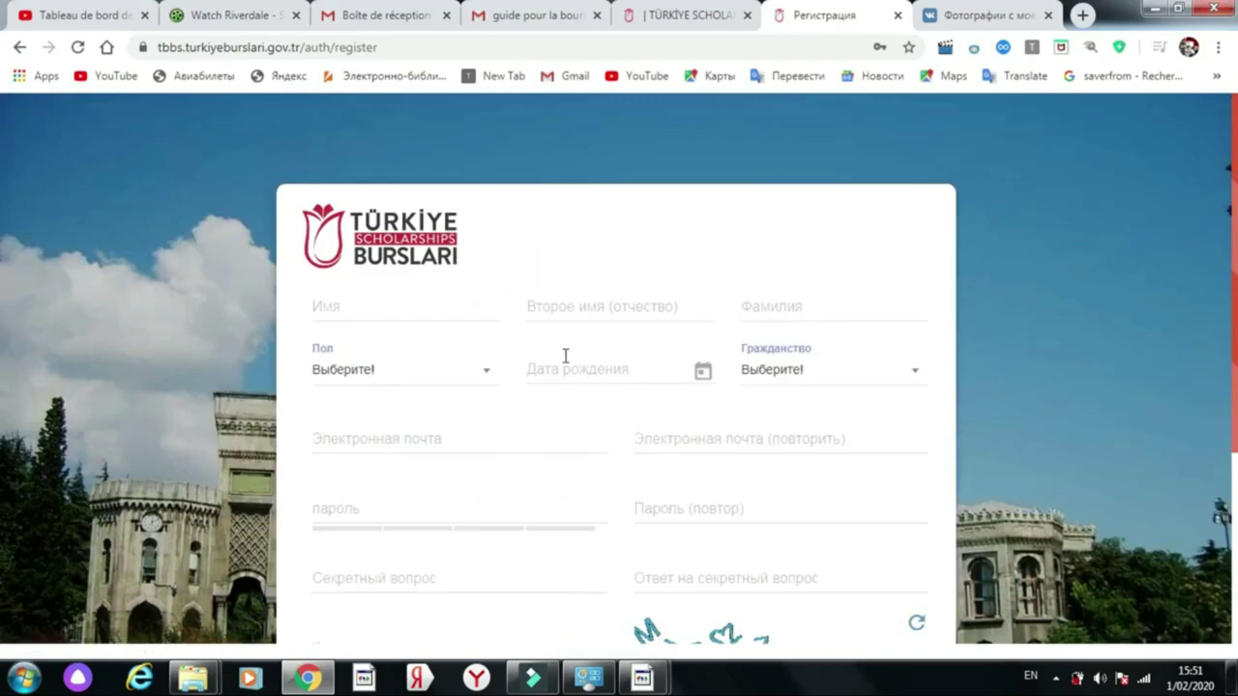
Enter the applicant's first name and surname in Latin capitals, leaving Второе имя empty.
{"action": "left_click", "coordinate": [428, 307]}
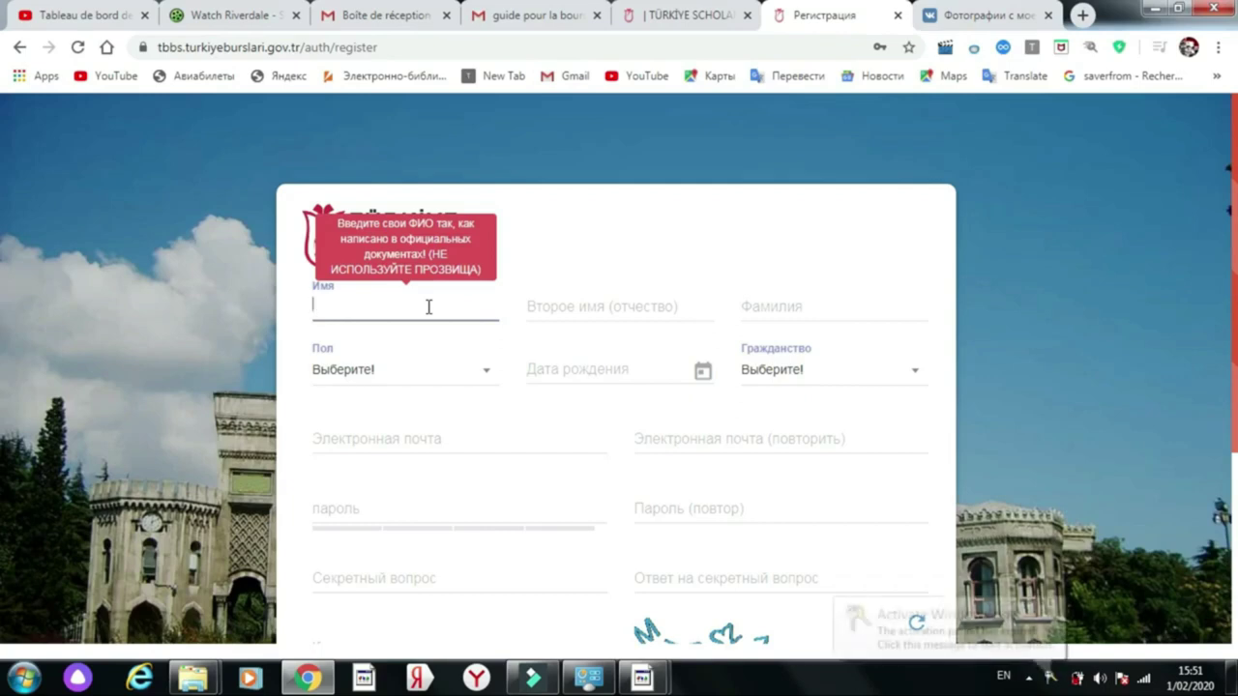
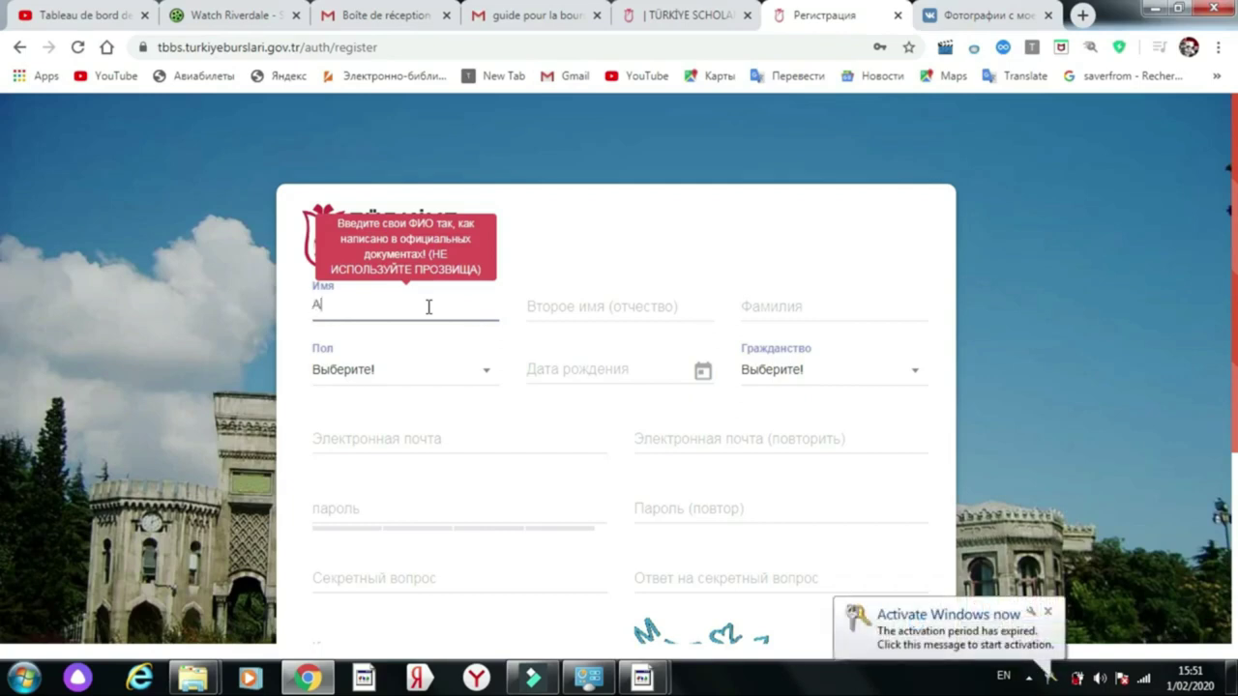
{"action": "left_click", "coordinate": [581, 305]}
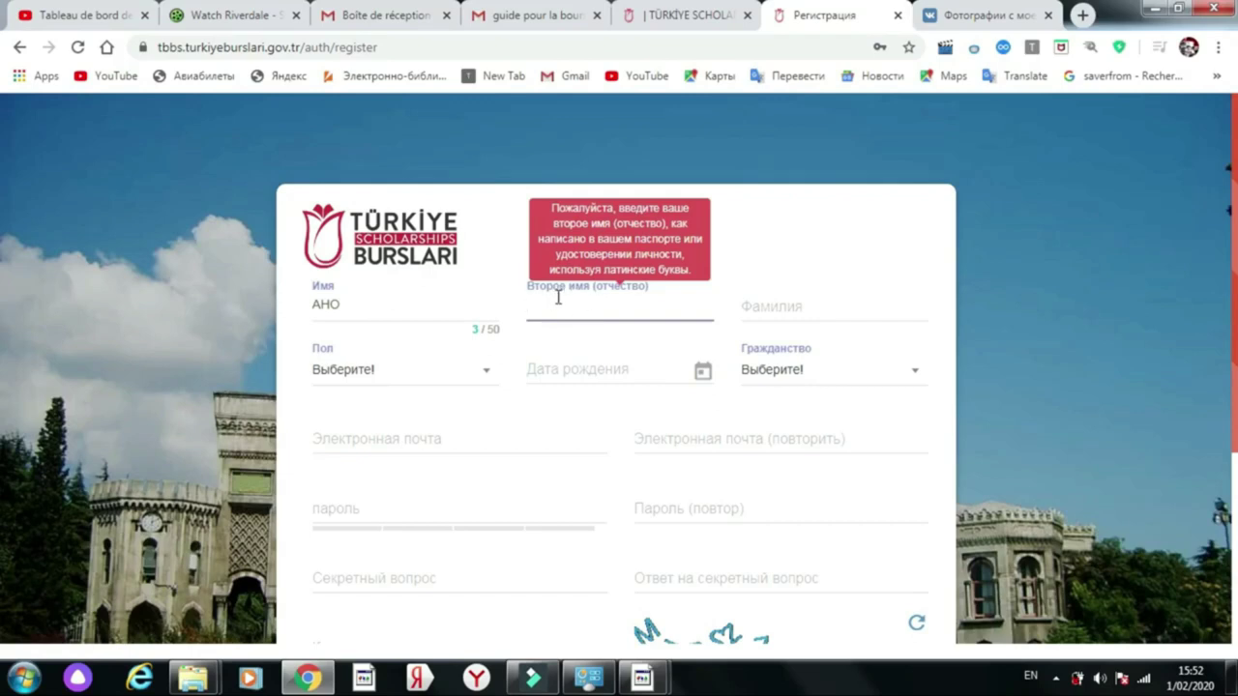
{"action": "left_click", "coordinate": [374, 308]}
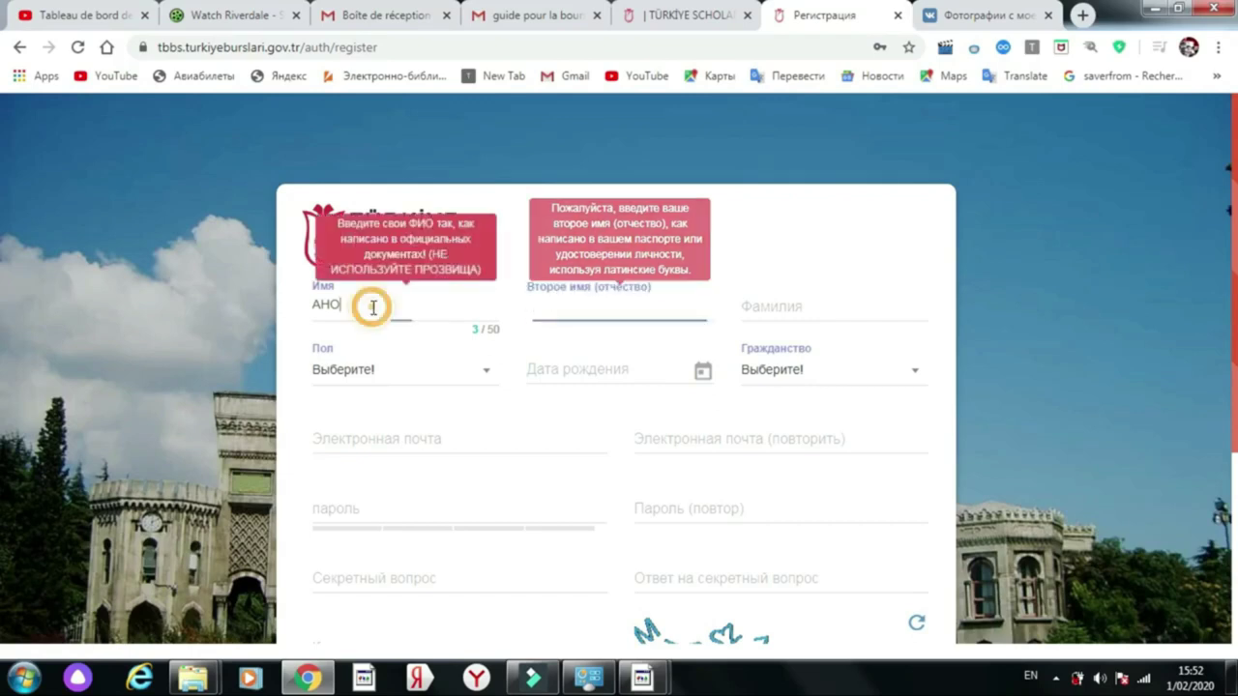
{"action": "left_click", "coordinate": [564, 305]}
{"action": "left_click", "coordinate": [770, 307]}
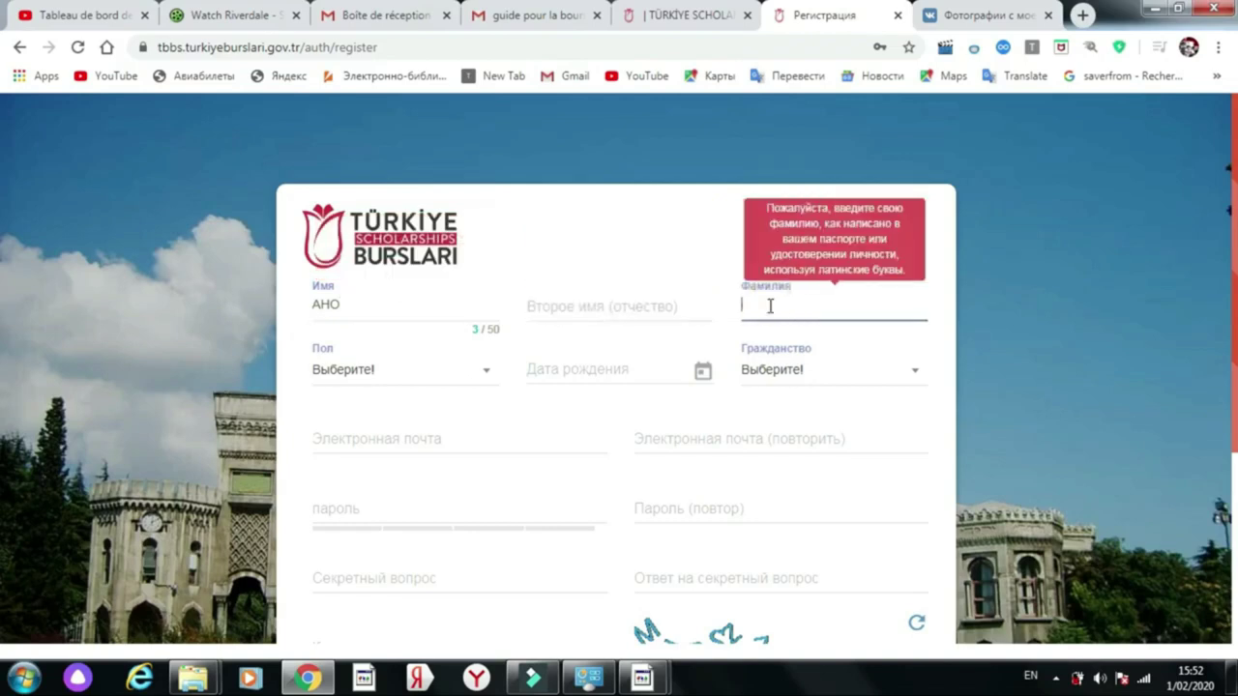
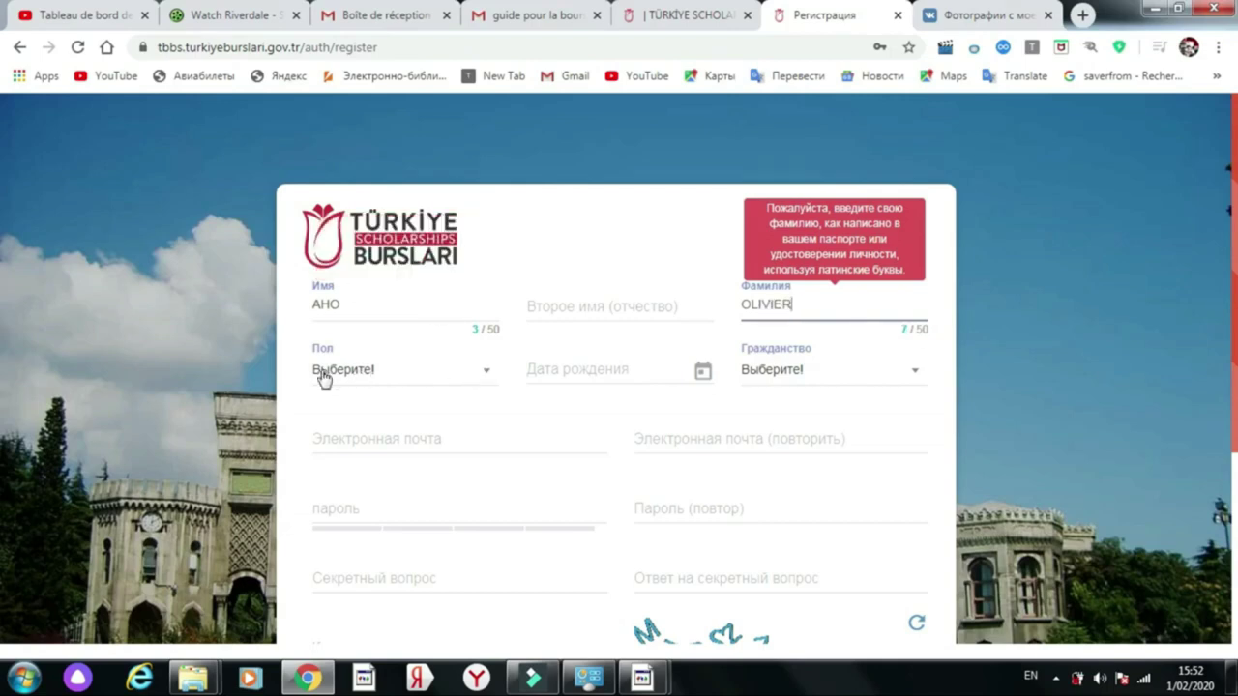
Set the gender (Пол) to Мужской.
{"action": "left_click", "coordinate": [481, 377]}
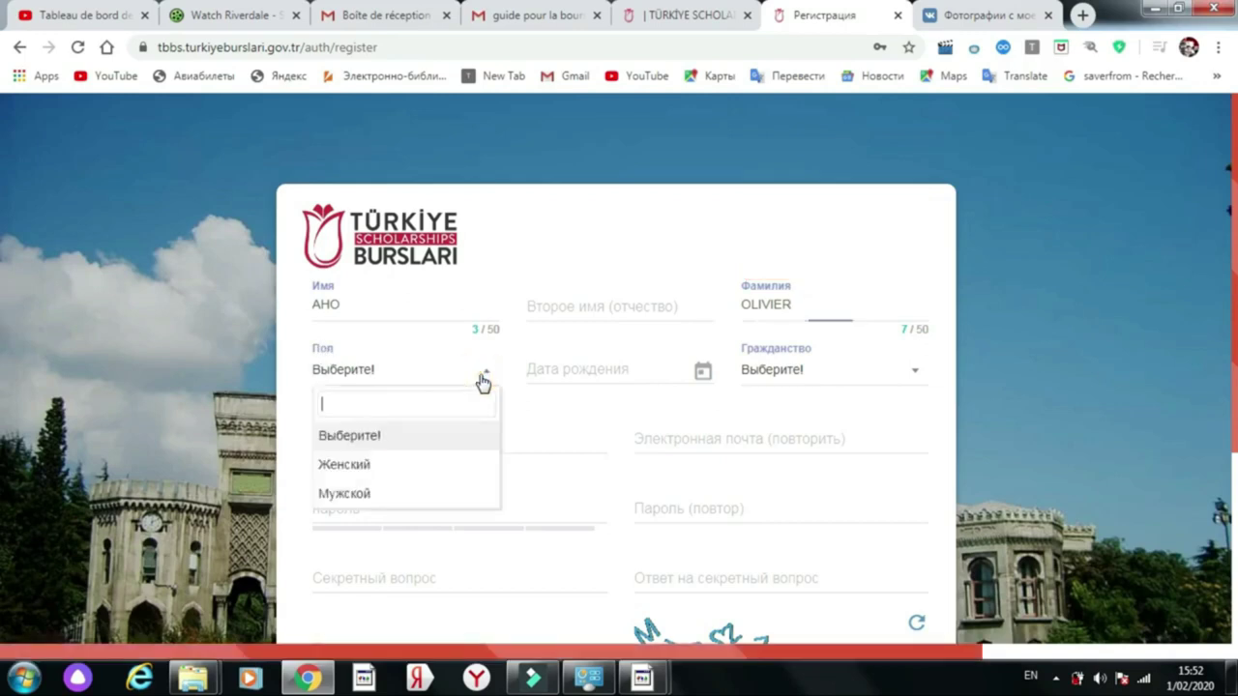
{"action": "left_click", "coordinate": [353, 495]}
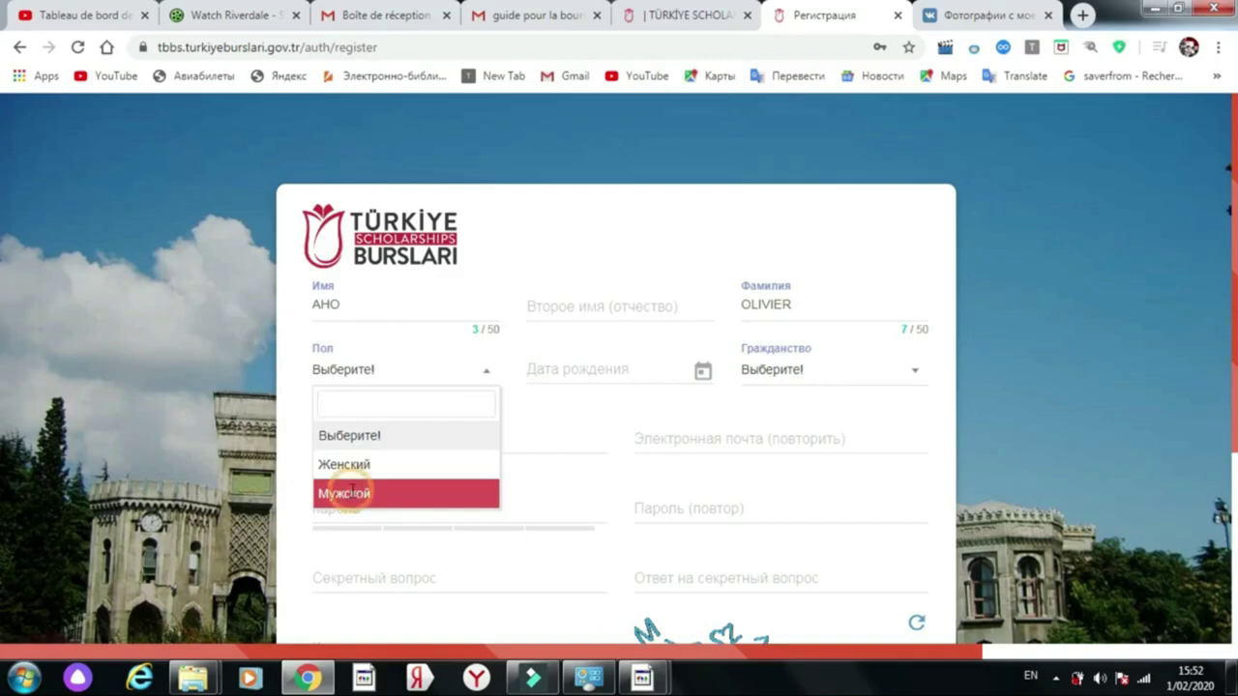
{"action": "left_click", "coordinate": [556, 374]}
{"action": "left_click", "coordinate": [435, 371]}
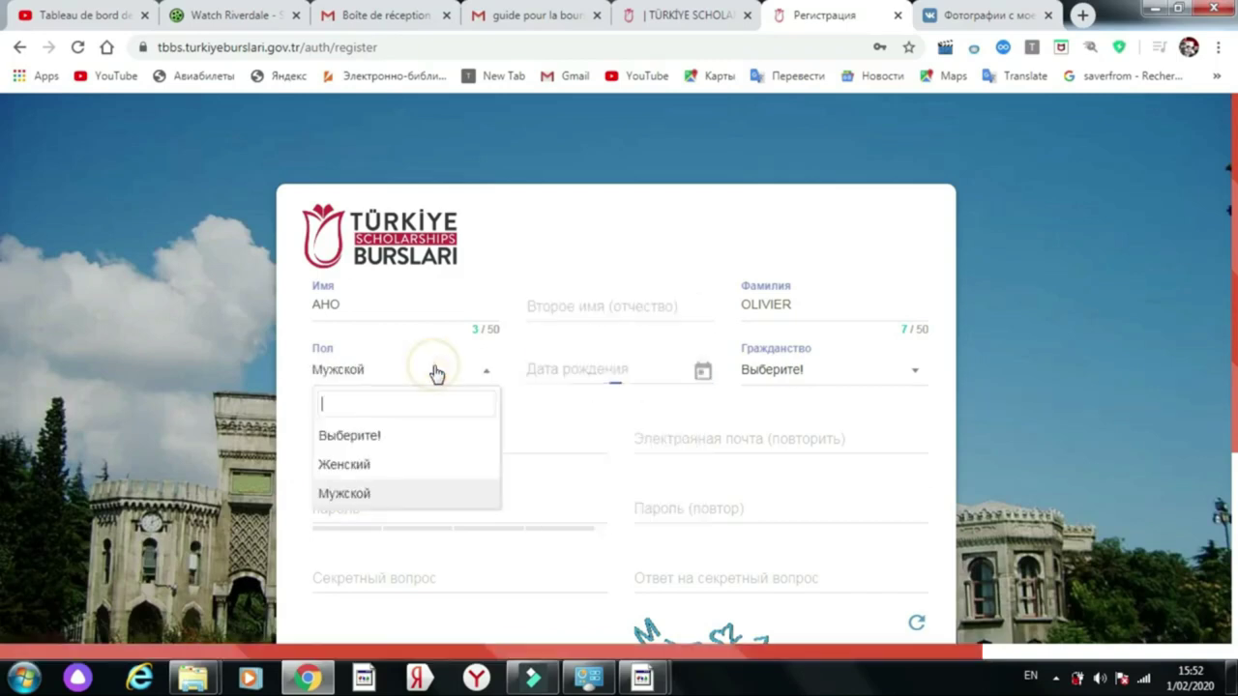
Pick 13 May 2003 as the date of birth in the calendar picker.
{"action": "left_click", "coordinate": [599, 372]}
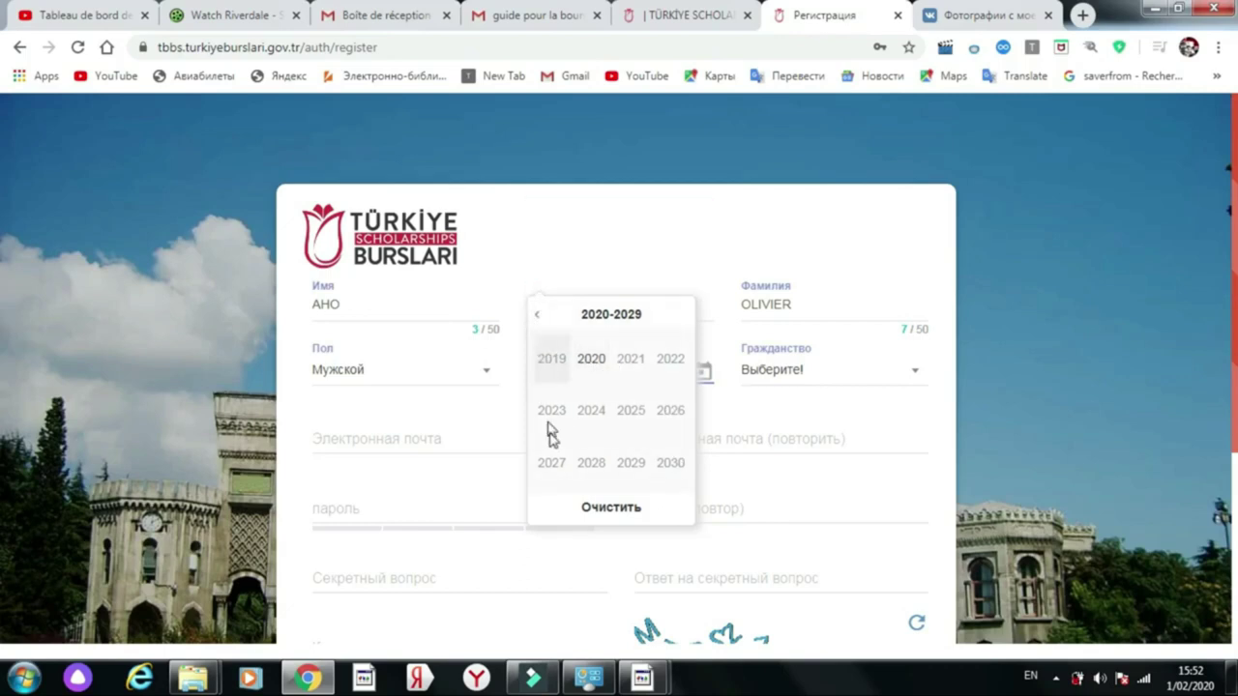
{"action": "left_click", "coordinate": [538, 317]}
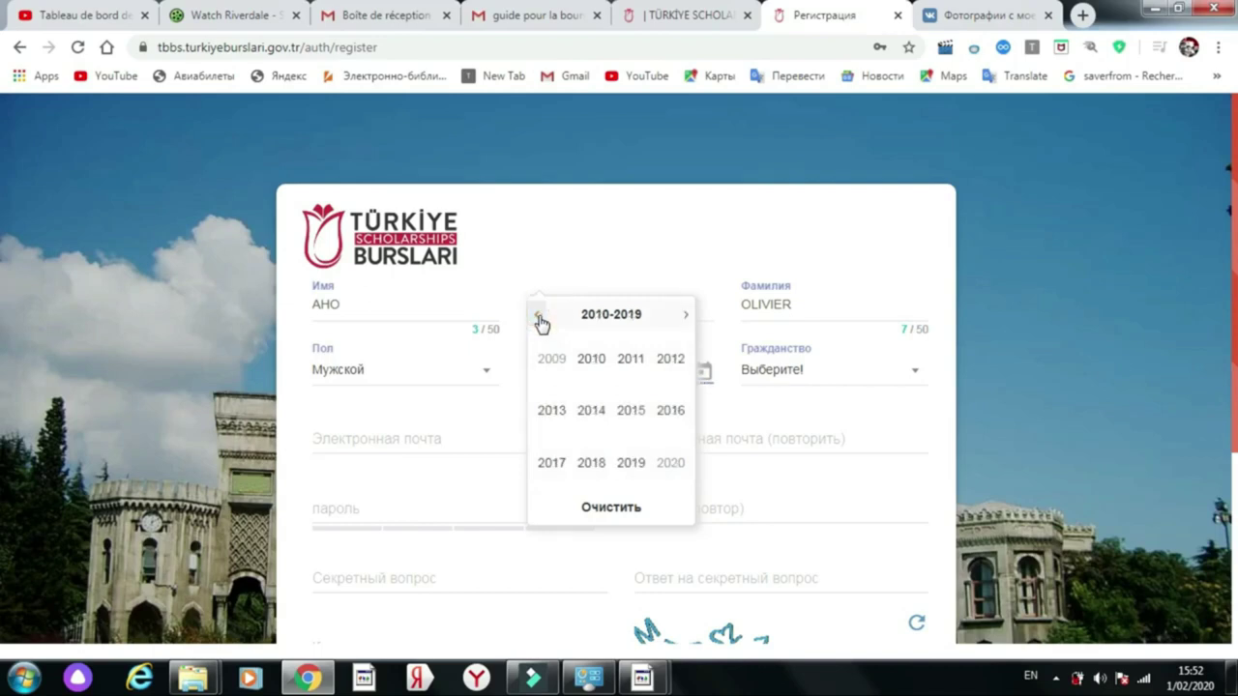
{"action": "left_click", "coordinate": [539, 316]}
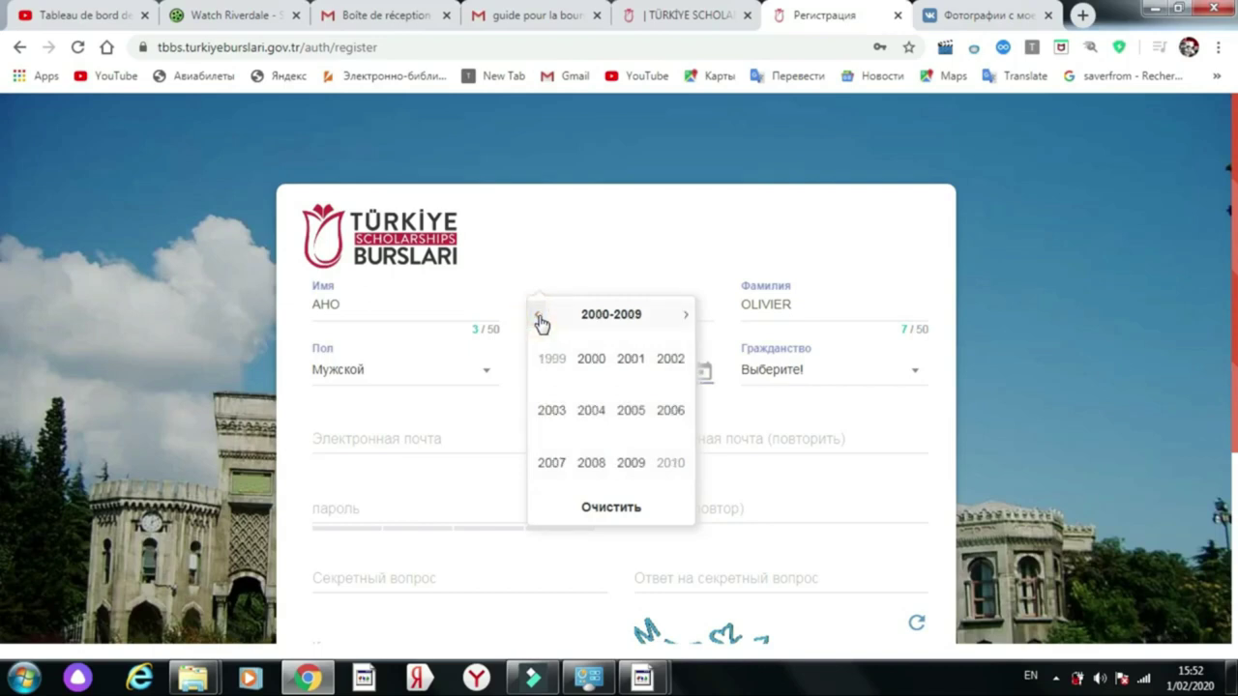
{"action": "left_click", "coordinate": [559, 416]}
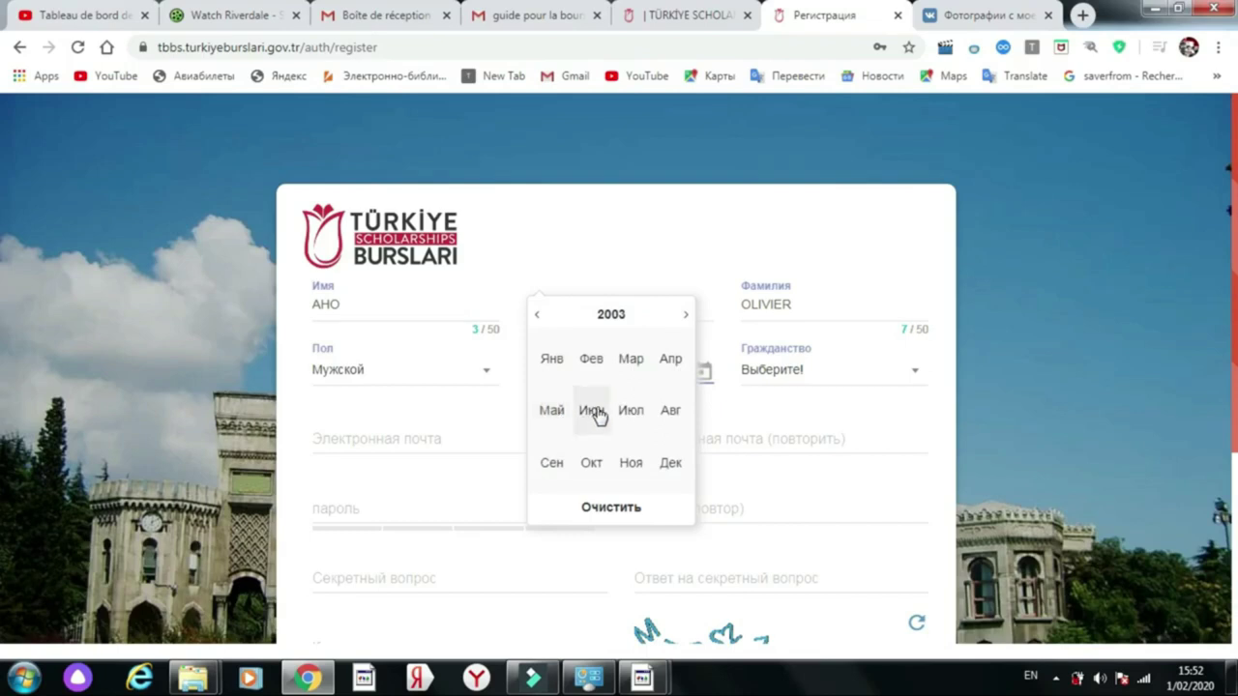
{"action": "left_click", "coordinate": [553, 414]}
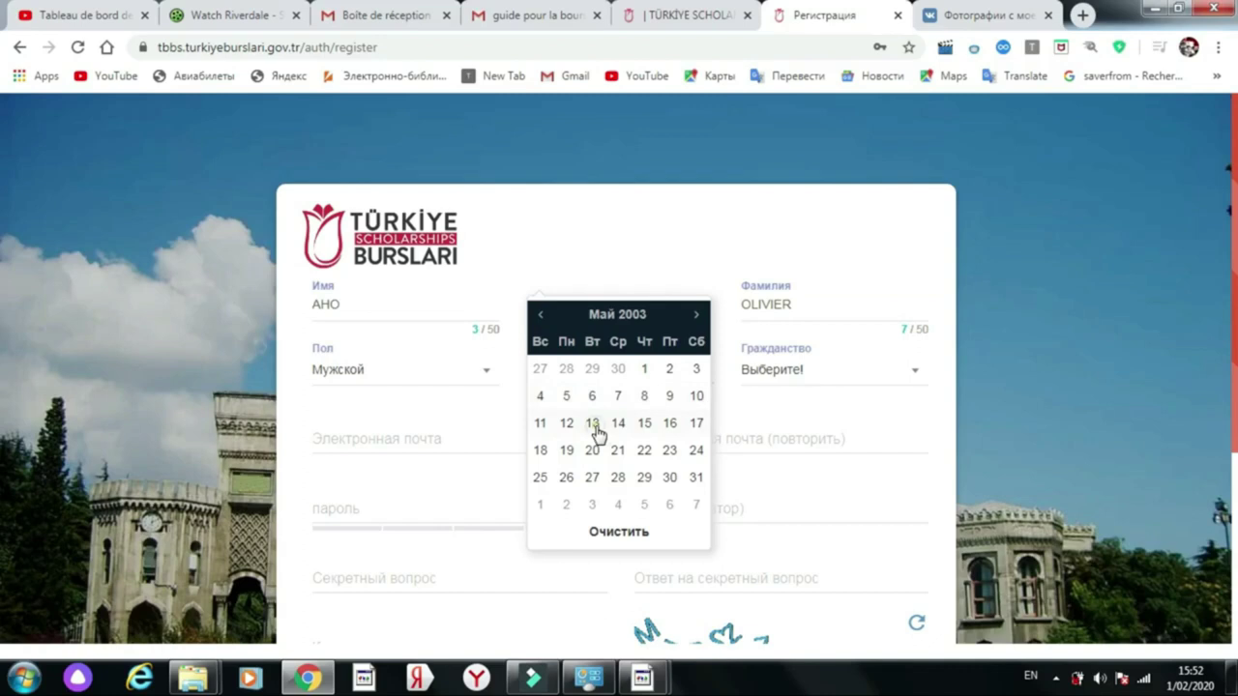
{"action": "left_click", "coordinate": [595, 428]}
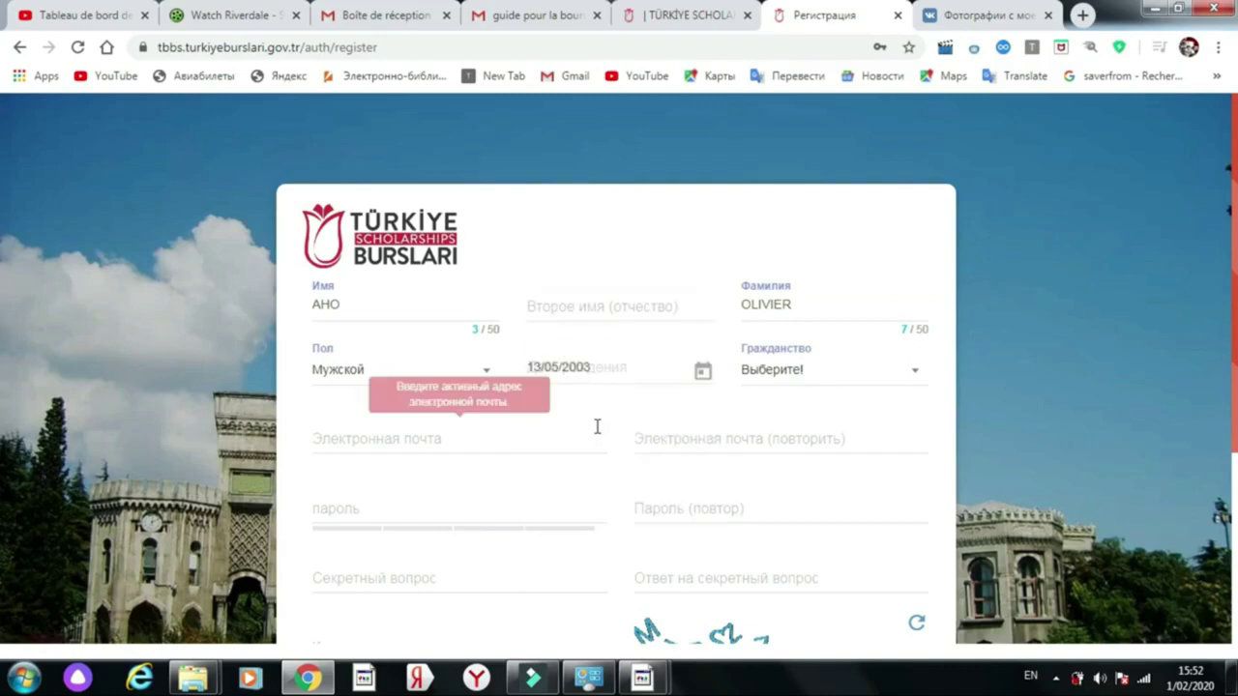
Select Côte d'Ivoire as the citizenship in the Гражданство list.
{"action": "left_click", "coordinate": [888, 383]}
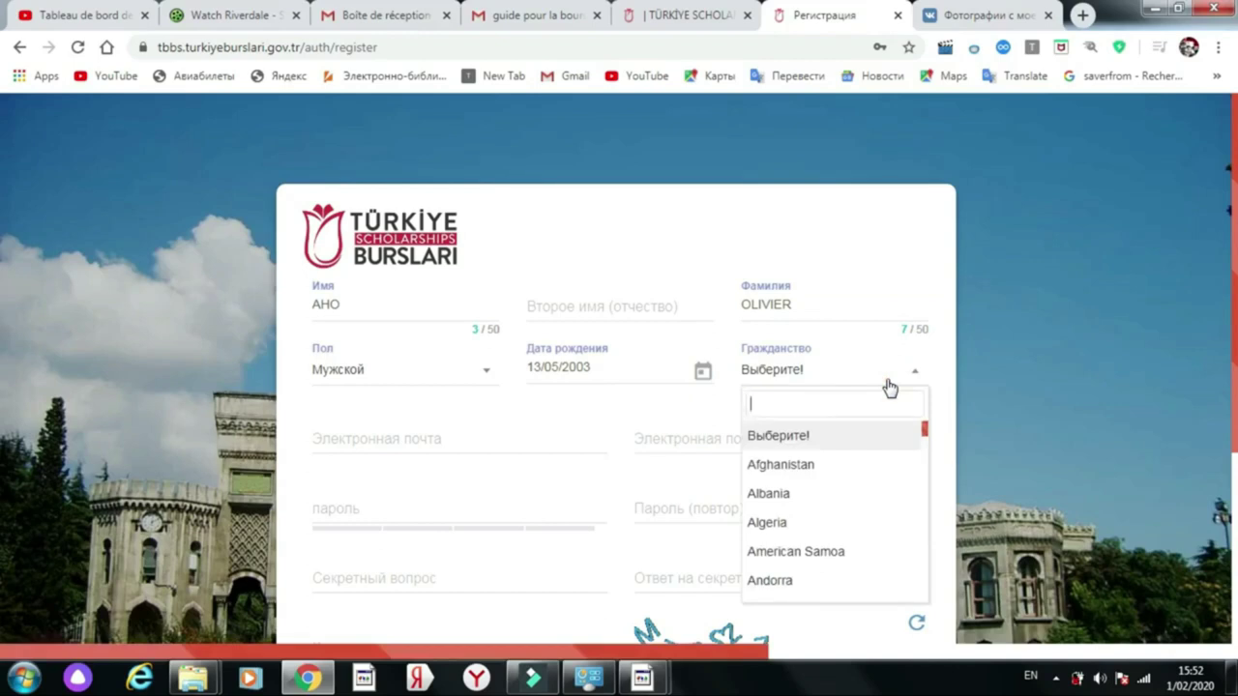
{"action": "type", "text": "COTE"}
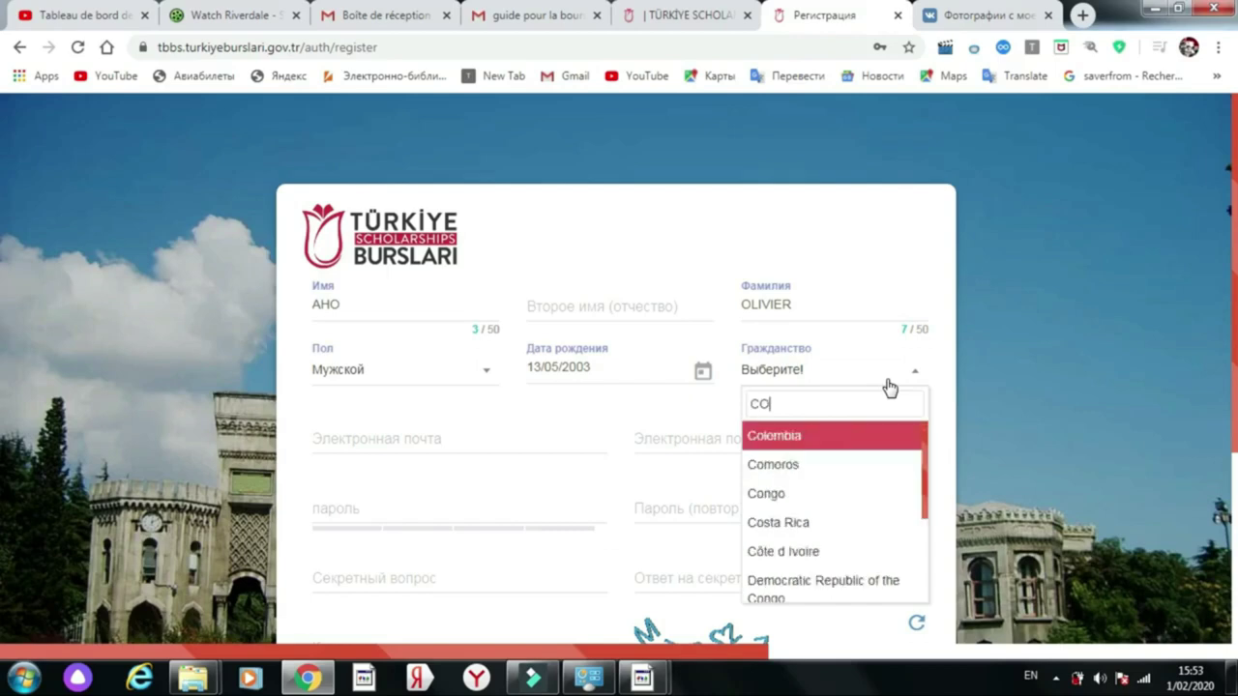
{"action": "left_click", "coordinate": [849, 437]}
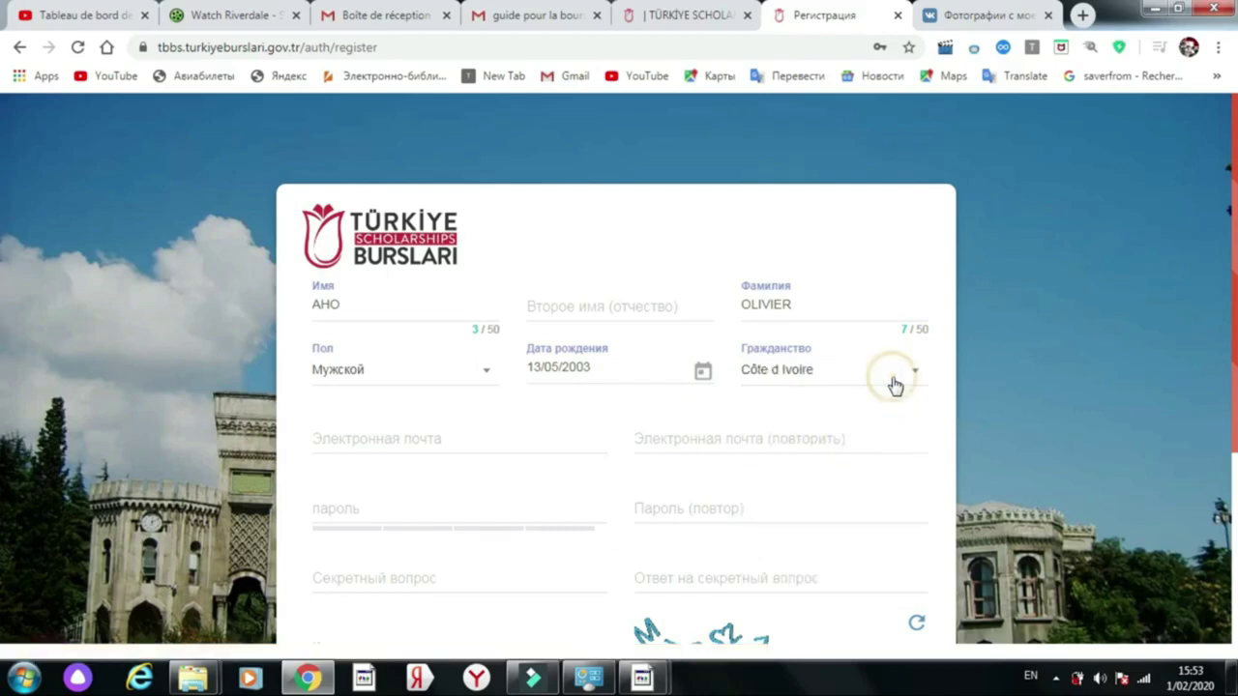
{"action": "left_click", "coordinate": [892, 384]}
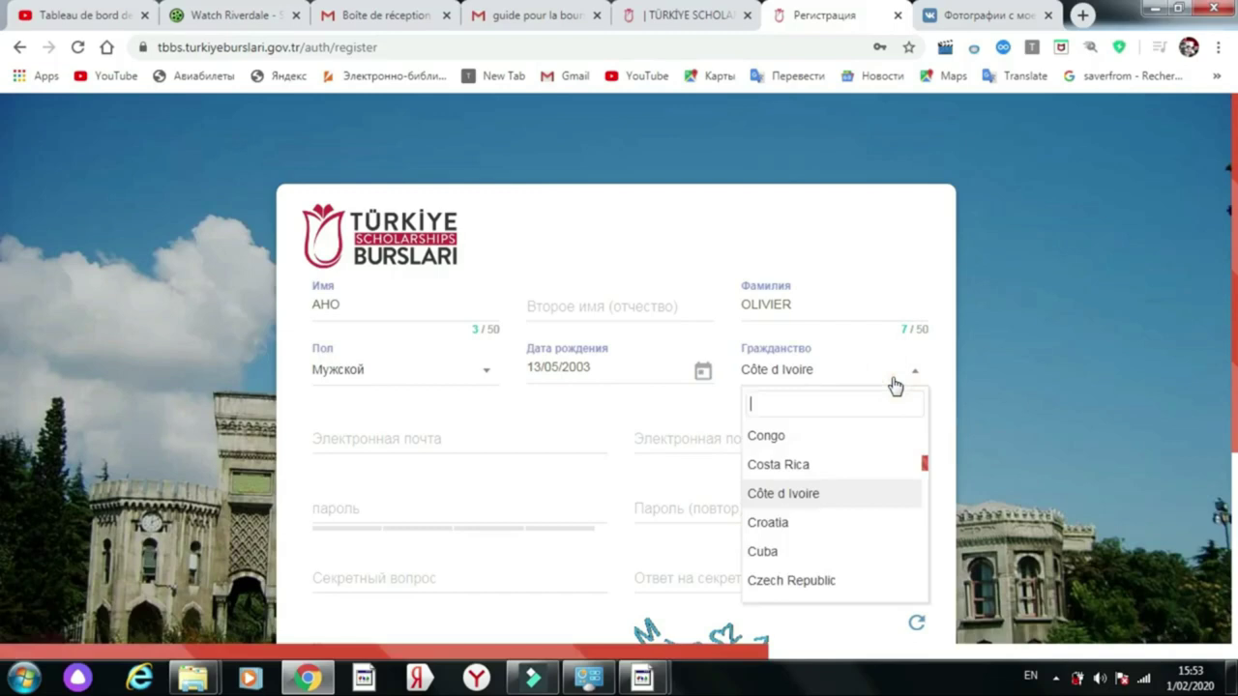
{"action": "left_click", "coordinate": [808, 467]}
{"action": "left_click", "coordinate": [812, 375]}
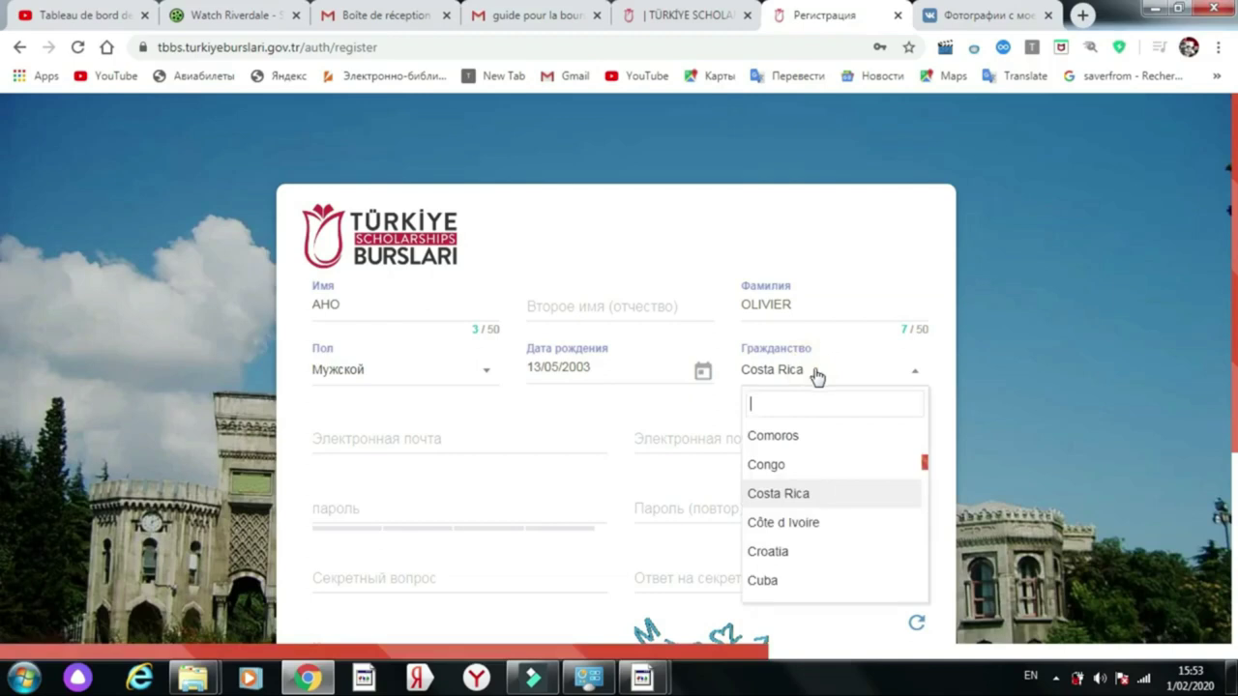
{"action": "left_click", "coordinate": [812, 523]}
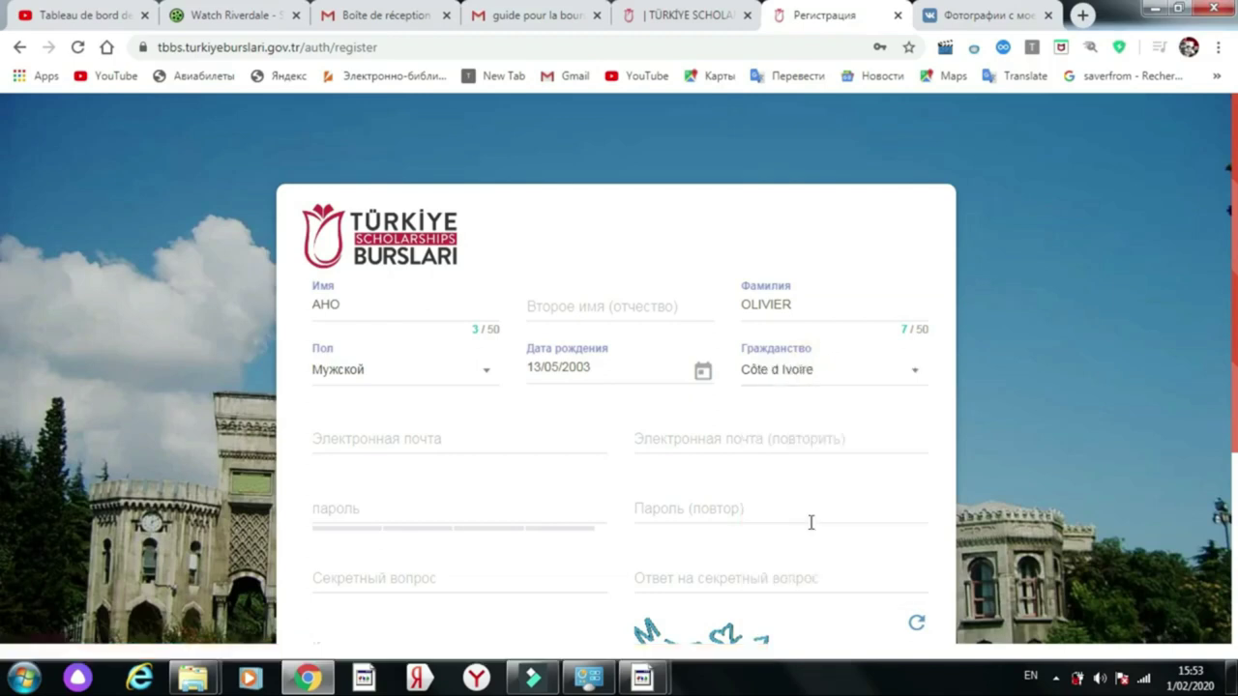
Enter the applicant's Gmail address in both e-mail fields.
{"action": "left_click", "coordinate": [436, 436]}
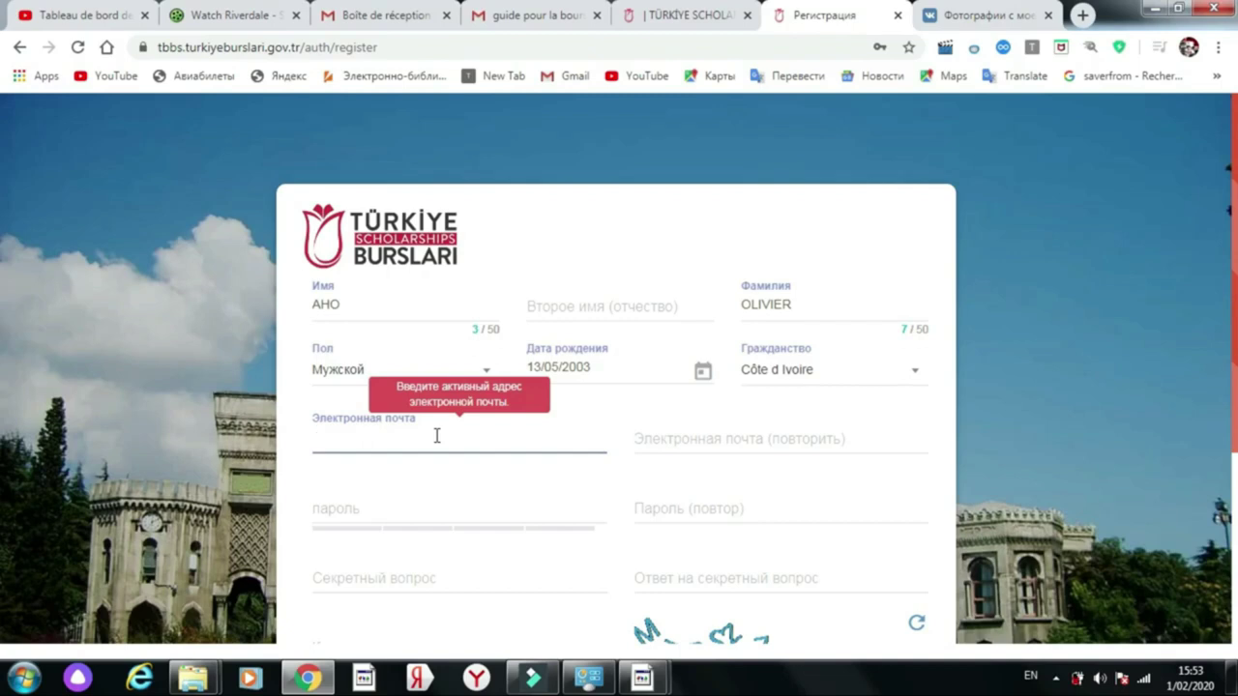
{"action": "key", "text": "ctrl+a"}
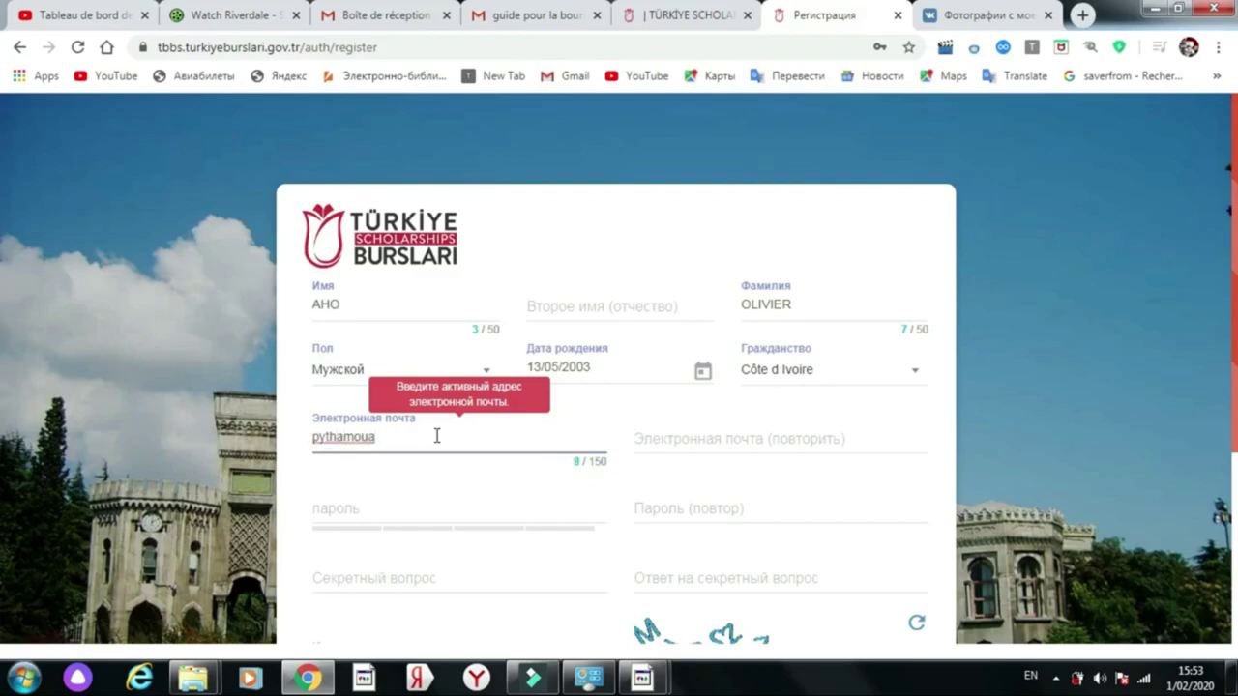
{"action": "left_click", "coordinate": [676, 441]}
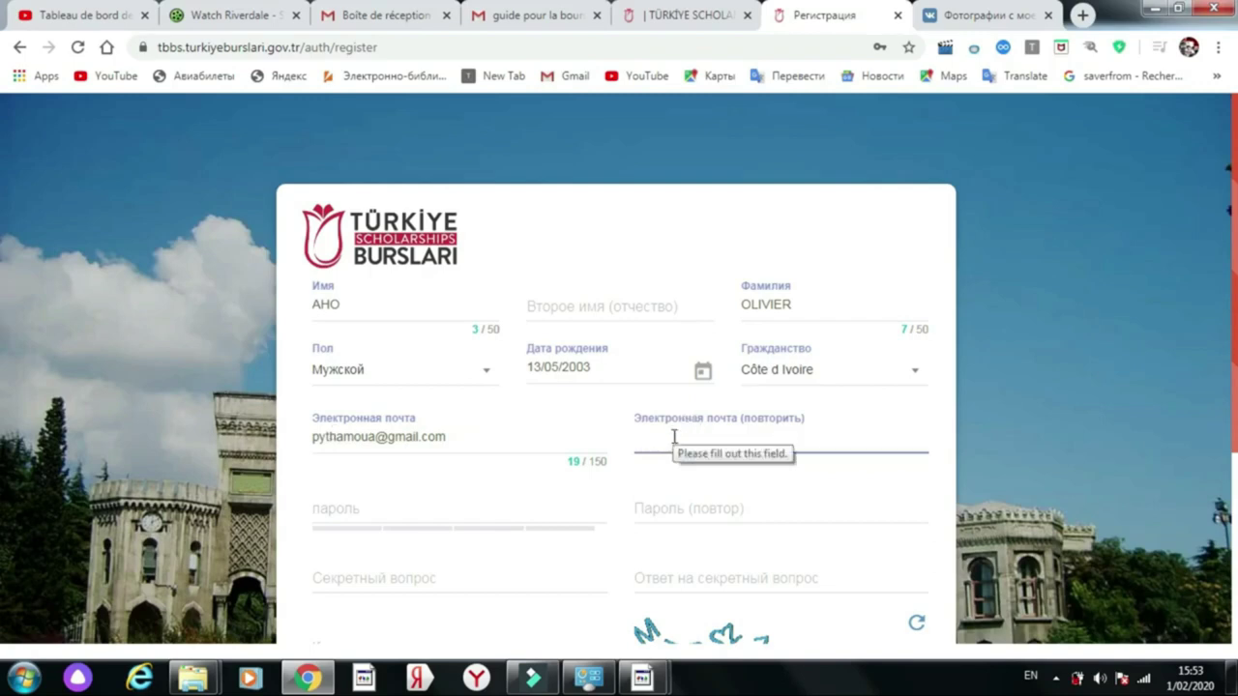
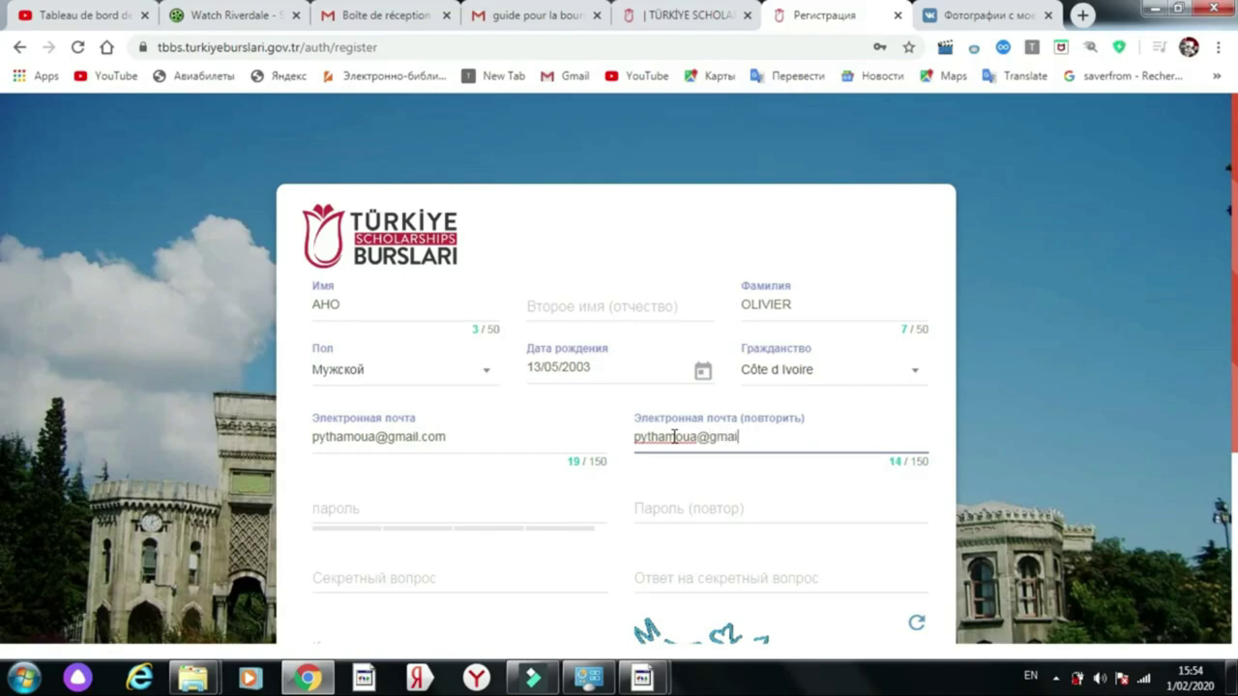
Type the nine-character account password into both password fields.
{"action": "left_click", "coordinate": [407, 509]}
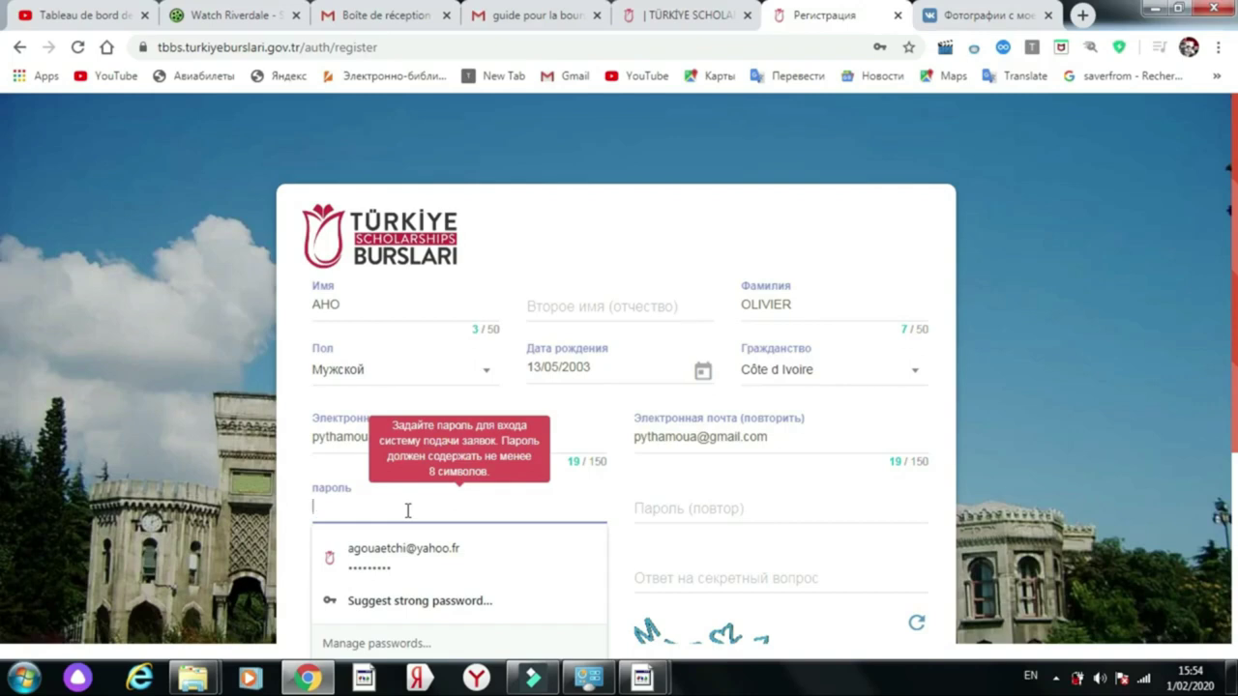
{"action": "type", "text": "•••••••••"}
{"action": "left_click", "coordinate": [714, 505]}
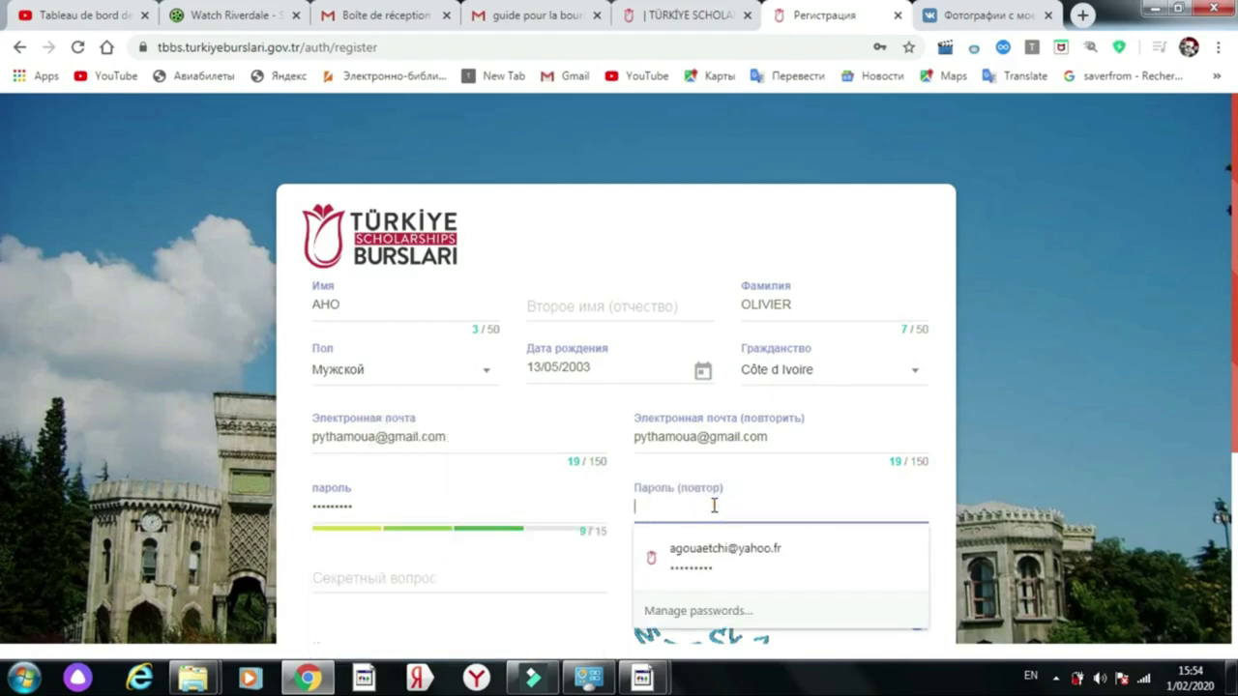
{"action": "type", "text": "••••••••••"}
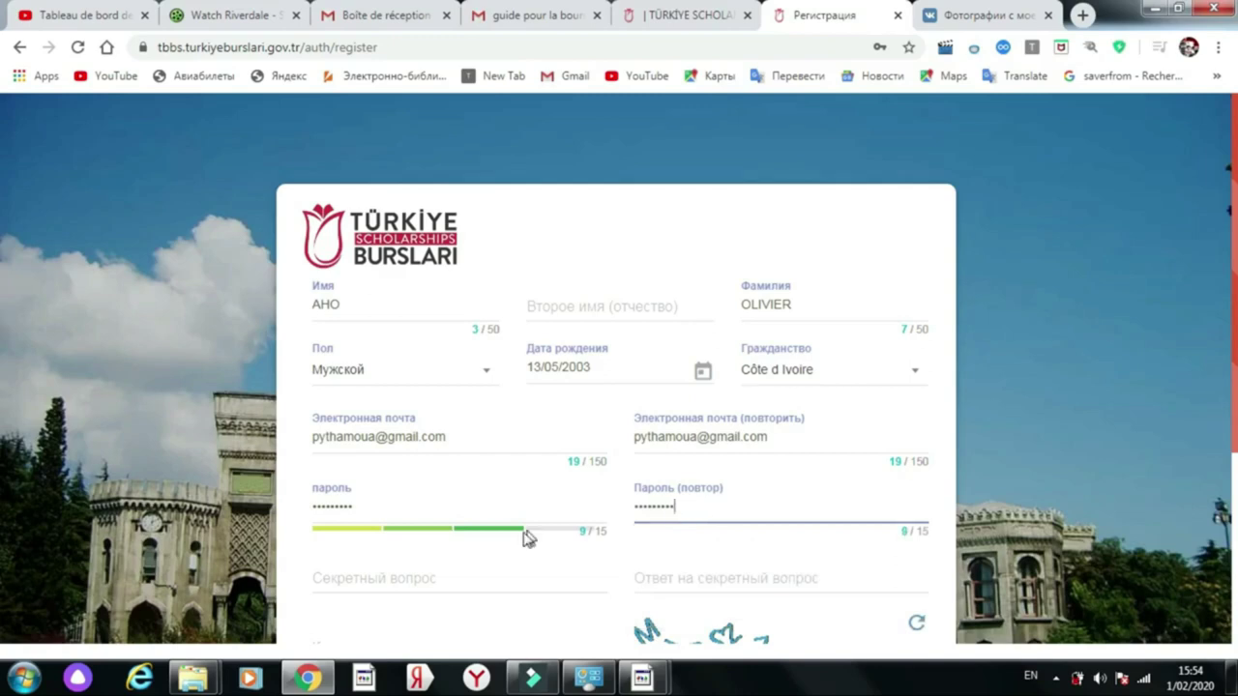
{"action": "left_click", "coordinate": [489, 579]}
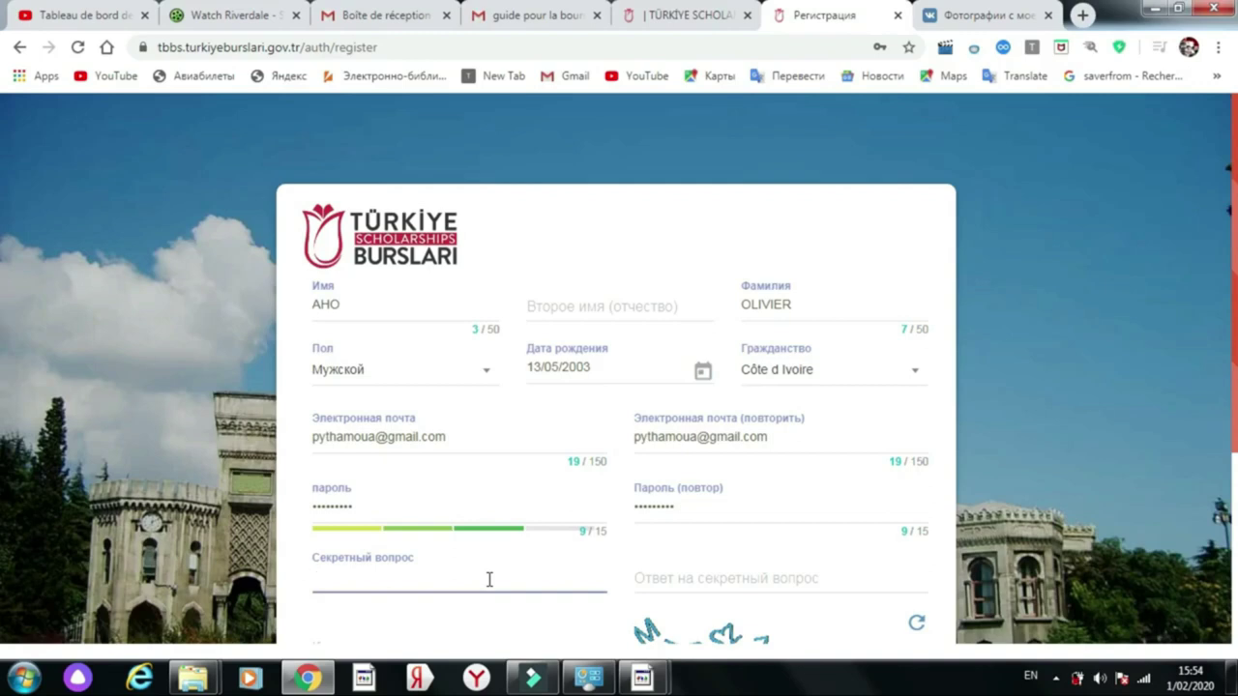
Fill in a secret question and its answer, dismissing the Windows colour-scheme prompt.
{"action": "type", "text": "ou"}
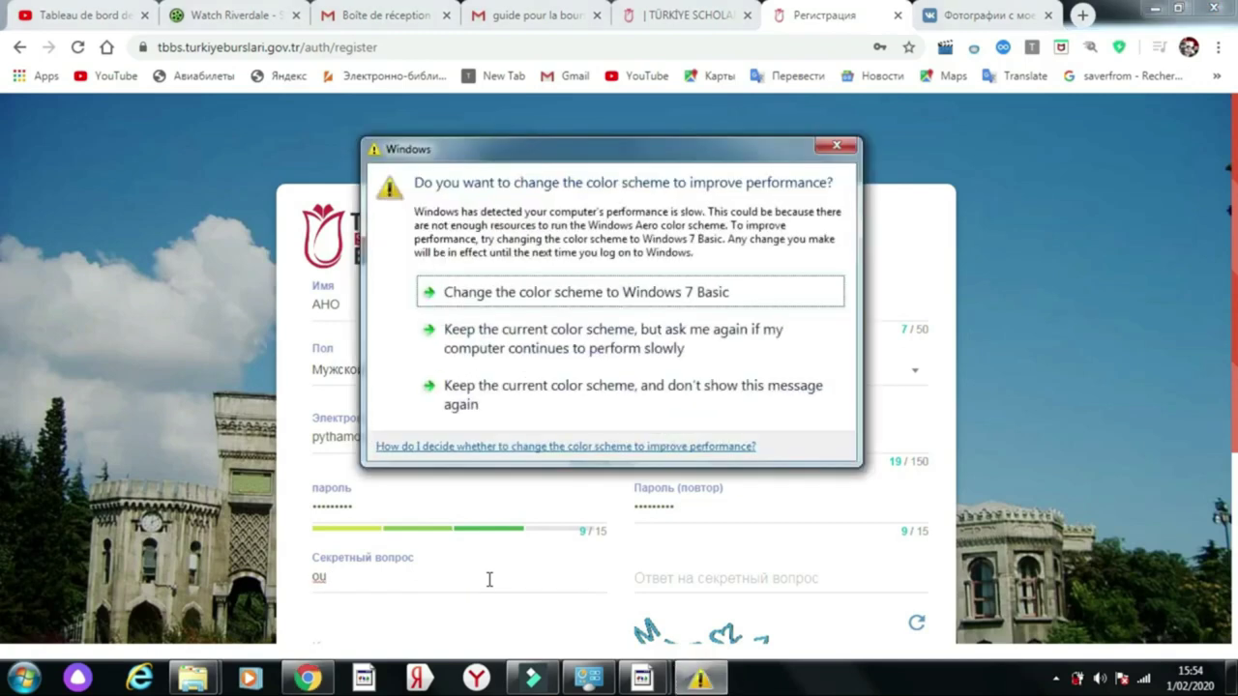
{"action": "left_click", "coordinate": [837, 146]}
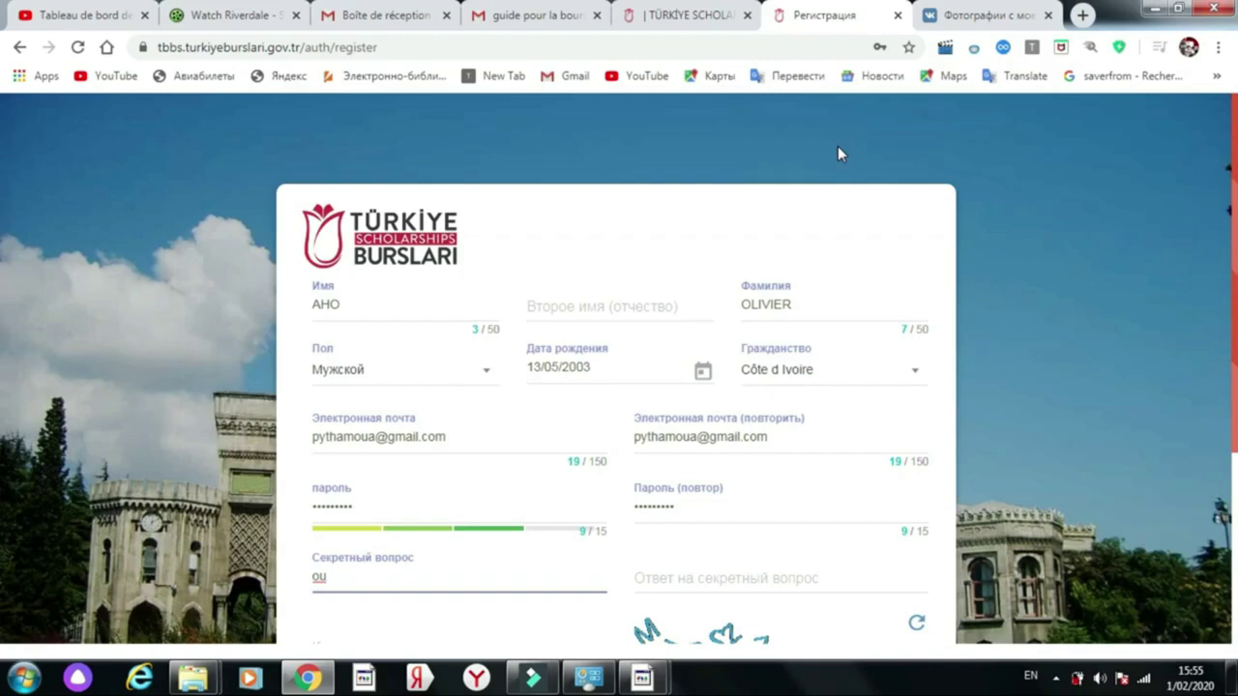
{"action": "left_click", "coordinate": [714, 578]}
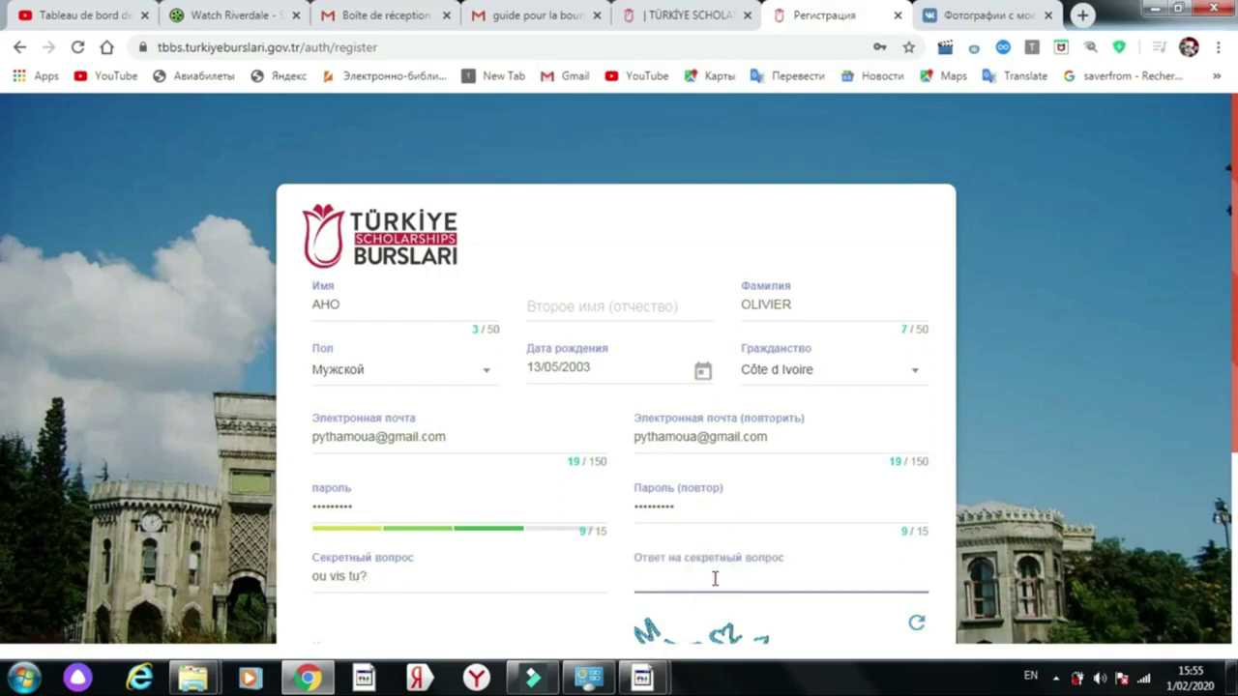
{"action": "scroll", "coordinate": [2, 290], "scroll_direction": "down", "scroll_amount": 2}
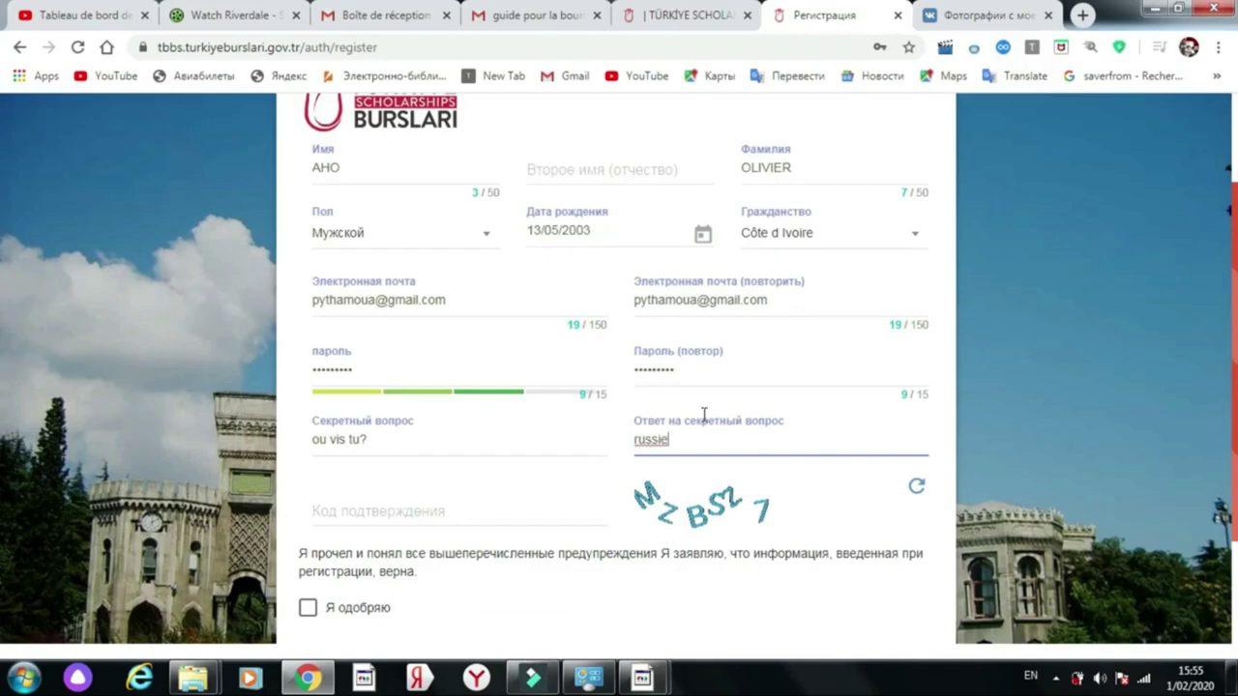
Enter the image verification code, accept the Я одобряю declaration and submit the form.
{"action": "left_click", "coordinate": [463, 513]}
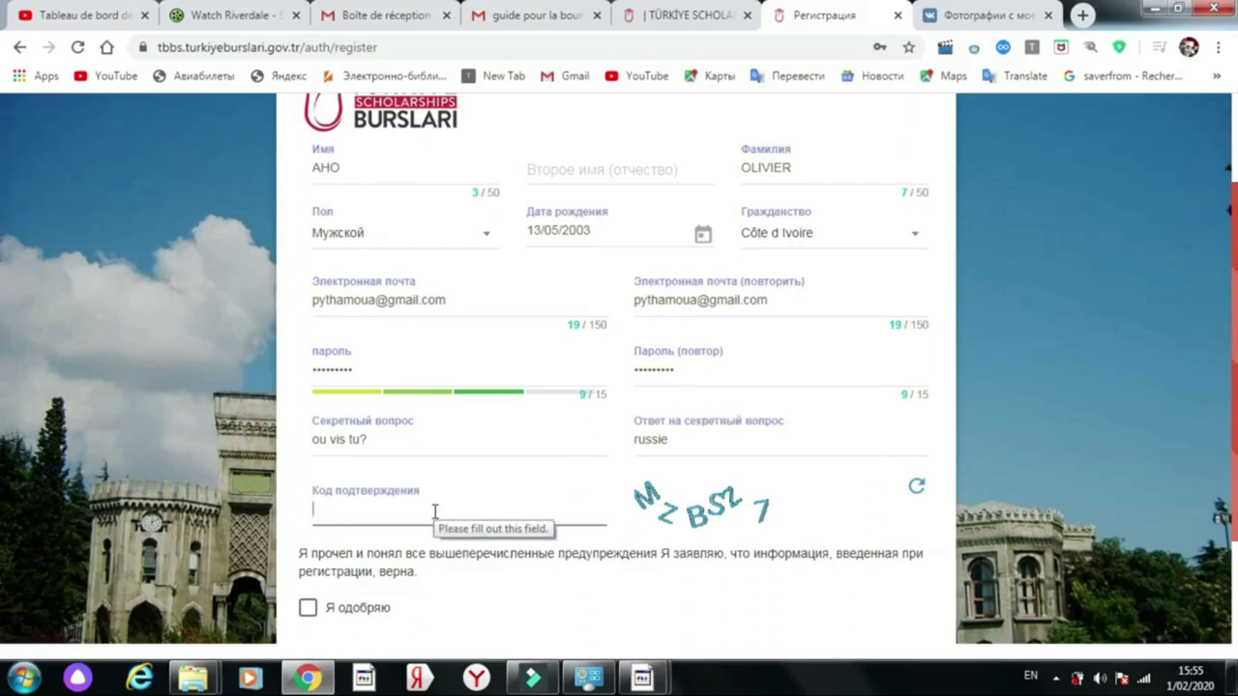
{"action": "type", "text": "mz"}
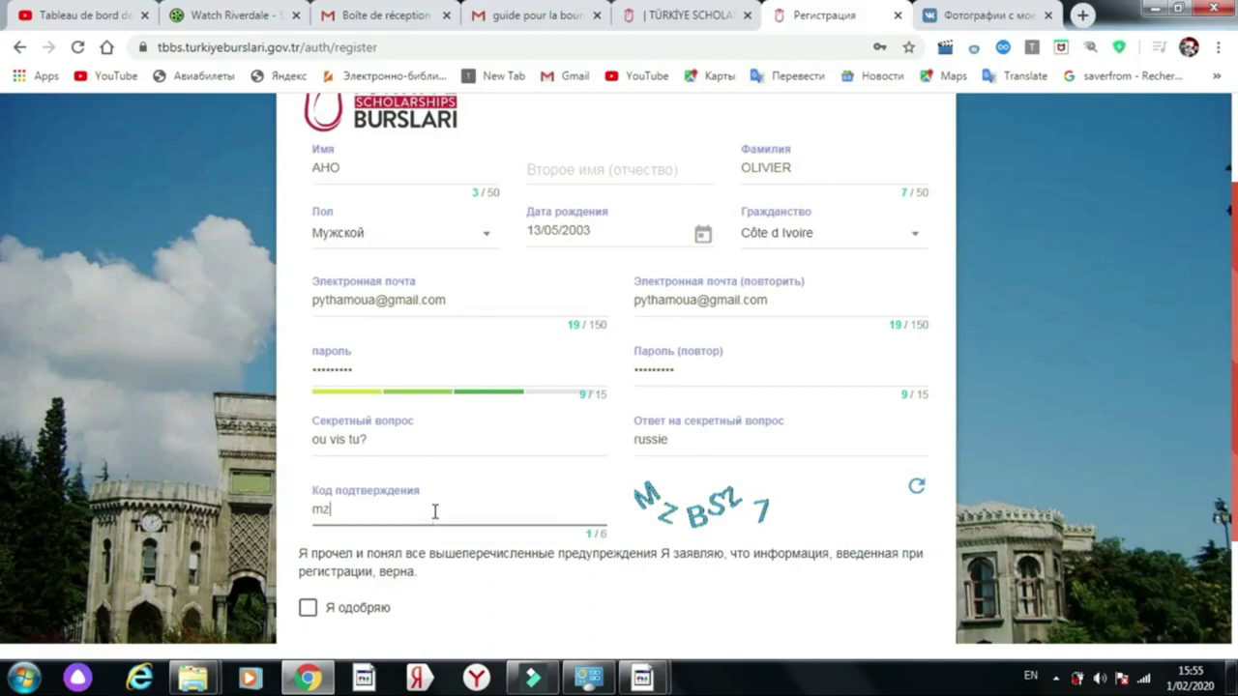
{"action": "type", "text": "bsz7"}
{"action": "scroll", "coordinate": [2, 253], "scroll_direction": "down", "scroll_amount": 1}
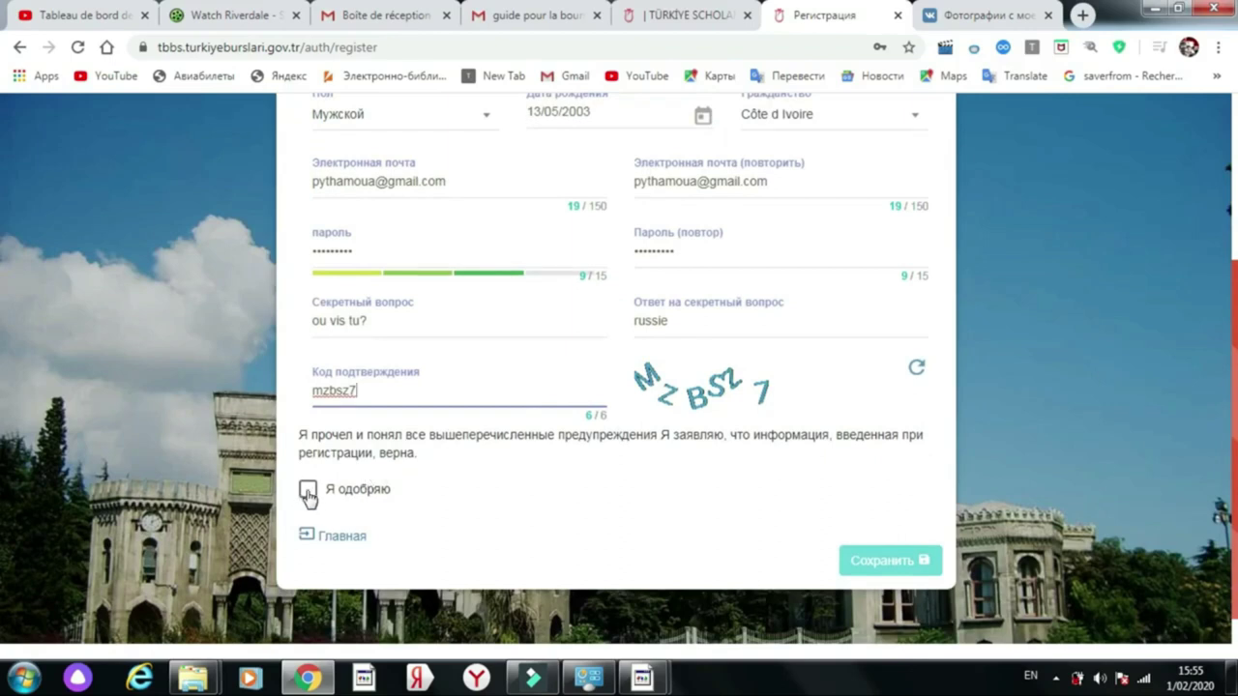
{"action": "left_click", "coordinate": [307, 491]}
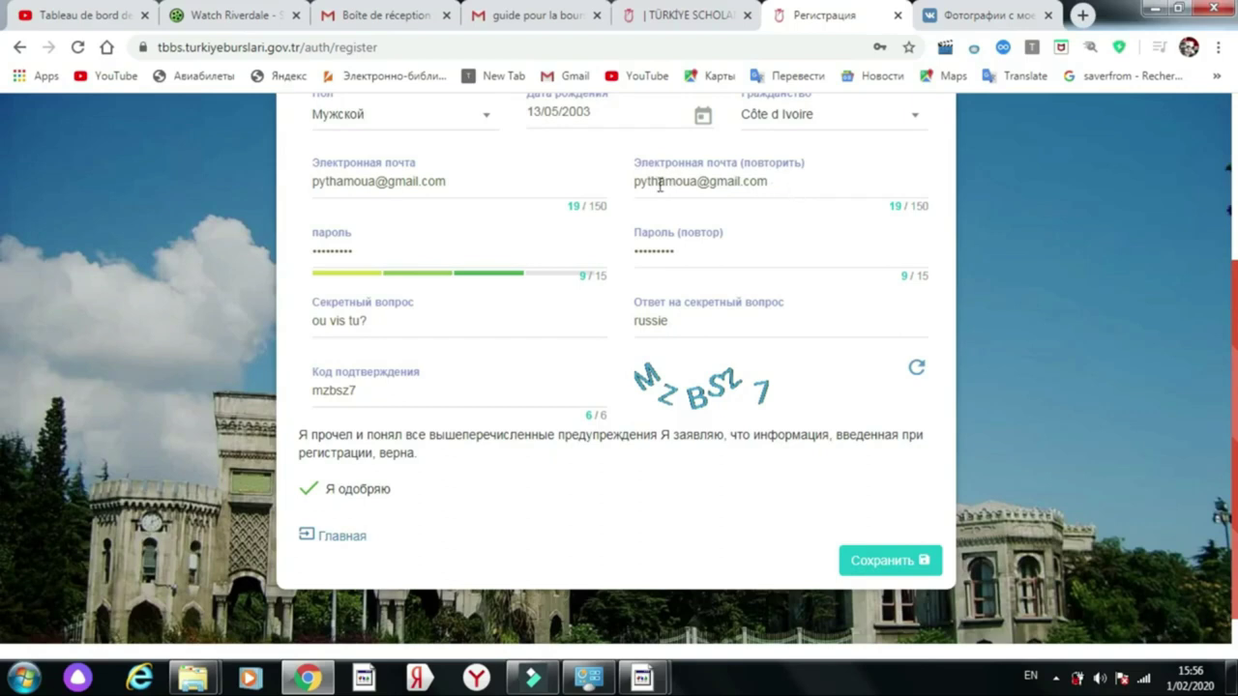
{"action": "left_click", "coordinate": [890, 572]}
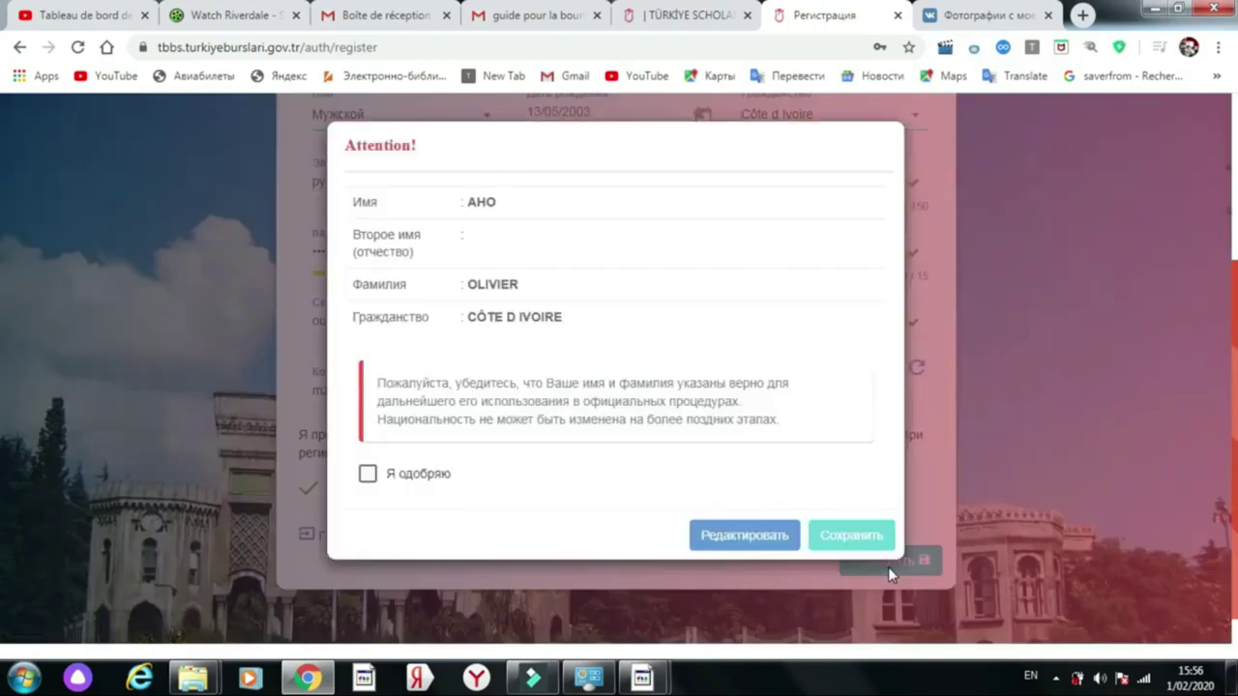
Confirm name and citizenship in the Attention dialog and save the registration.
{"action": "left_click", "coordinate": [369, 475]}
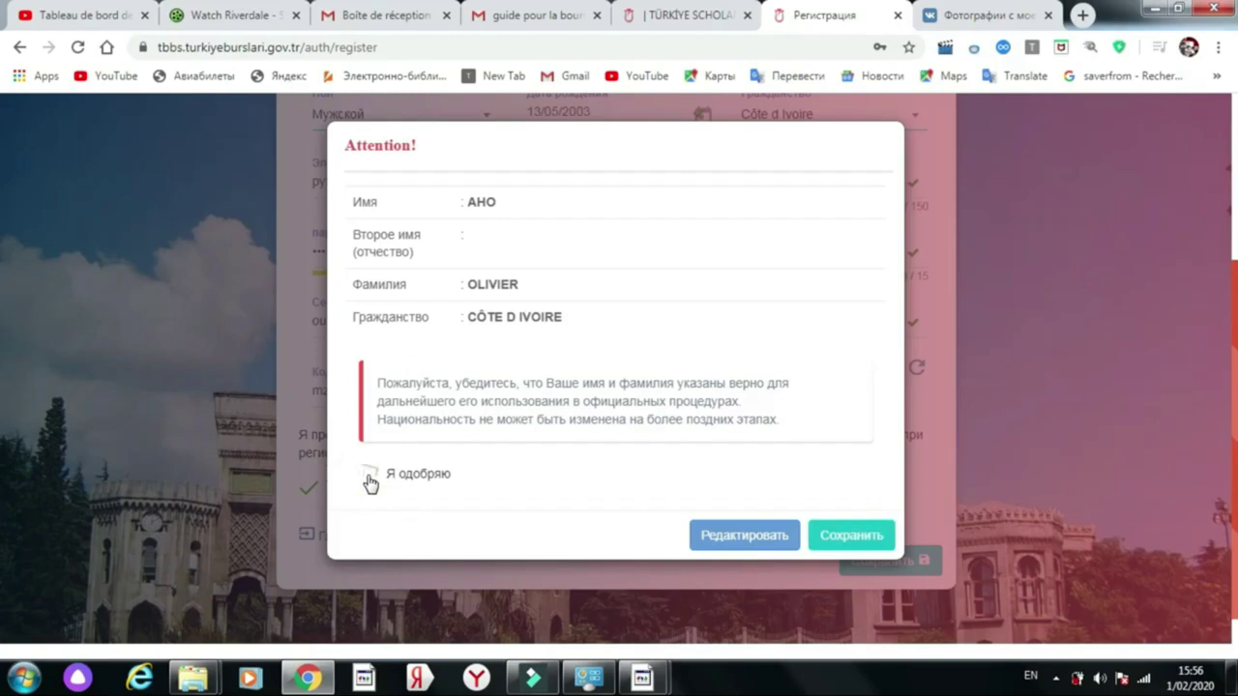
{"action": "left_click", "coordinate": [843, 550]}
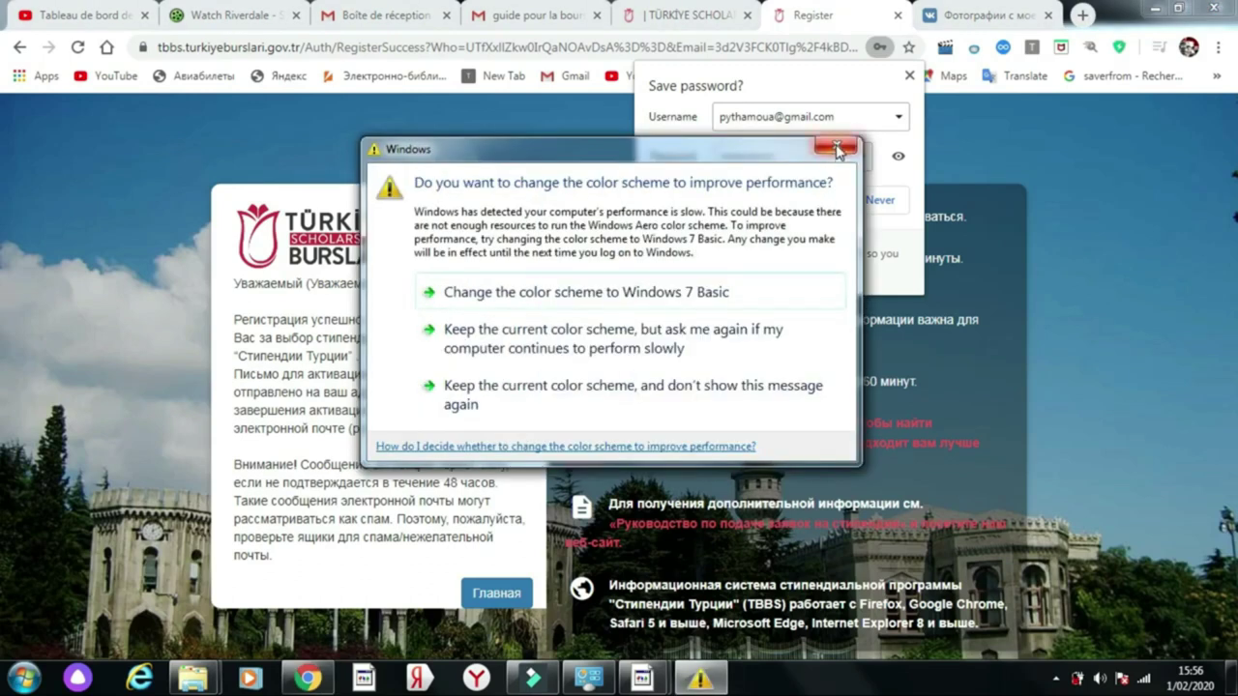
Save the password in Chrome and highlight the activation address, 48-hour expiry and spam notes.
{"action": "left_click", "coordinate": [837, 144]}
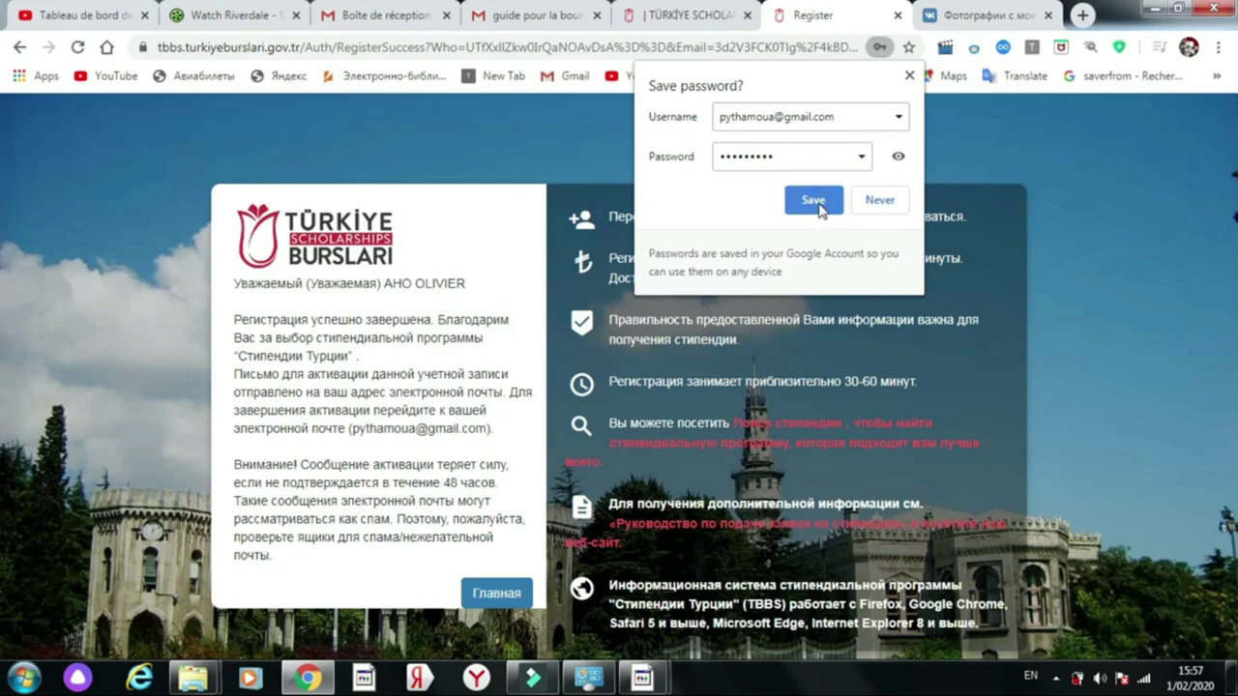
{"action": "left_click", "coordinate": [815, 200]}
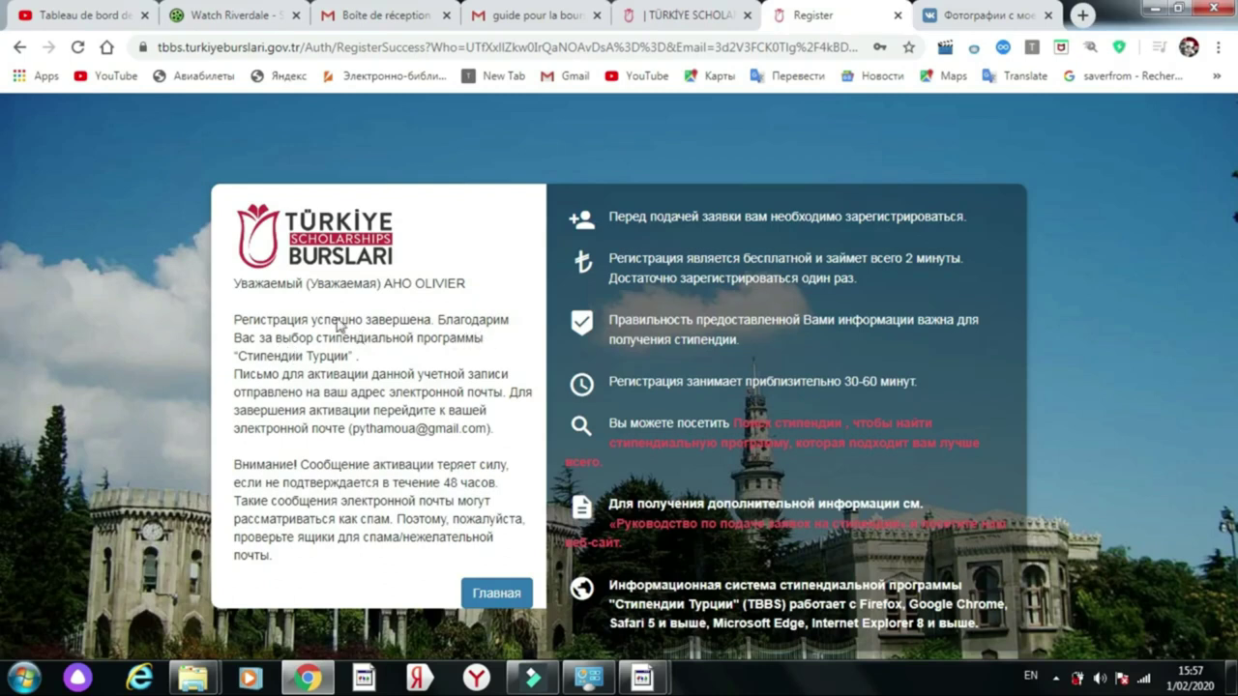
{"action": "left_click", "coordinate": [353, 432]}
{"action": "left_click_drag", "start_coordinate": [385, 432], "coordinate": [484, 435]}
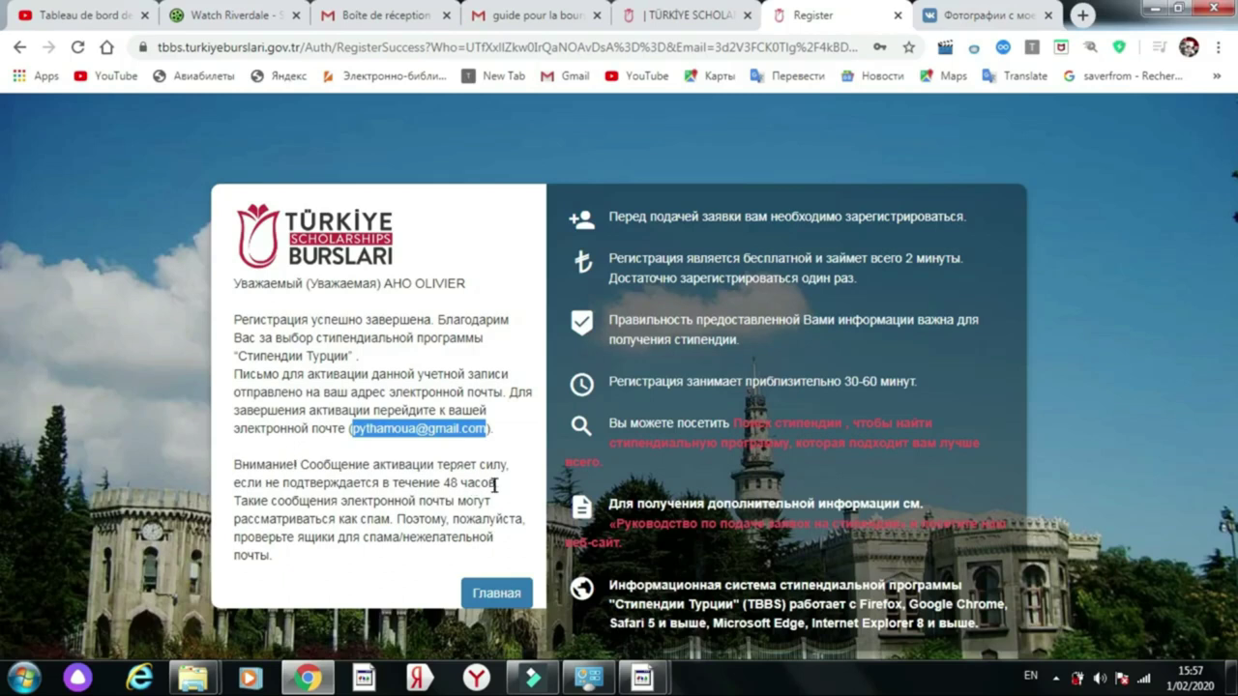
{"action": "left_click_drag", "start_coordinate": [444, 482], "coordinate": [411, 520]}
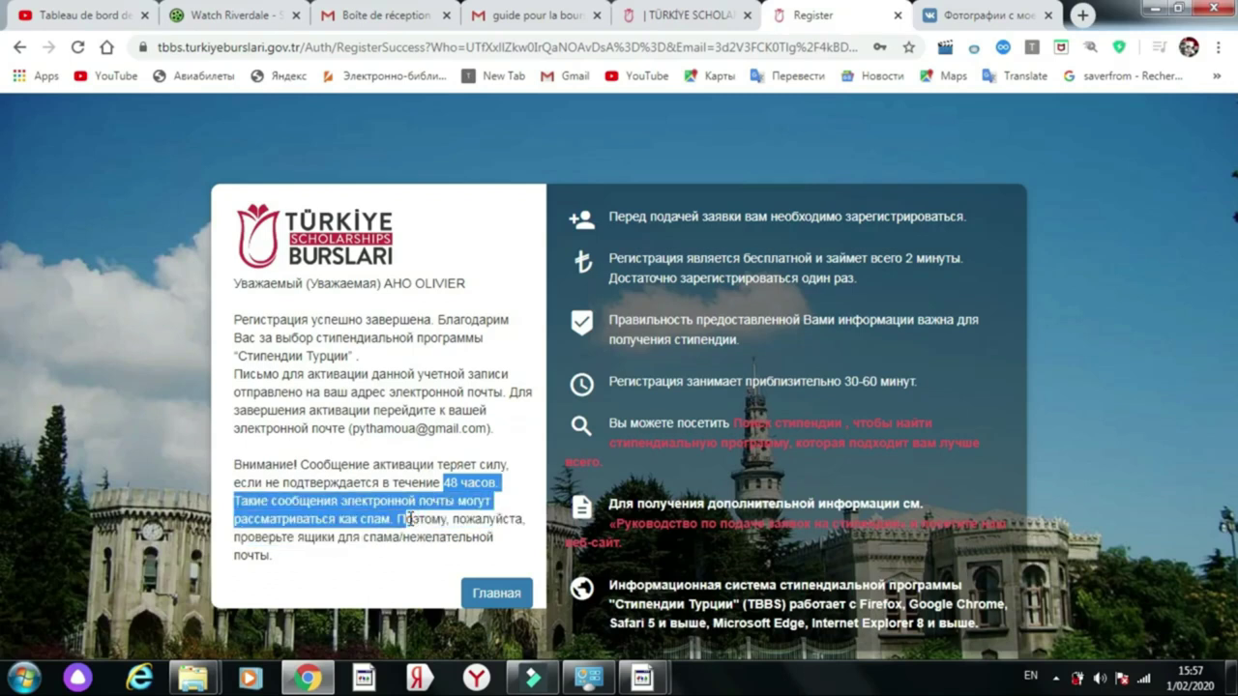
{"action": "left_click", "coordinate": [380, 569]}
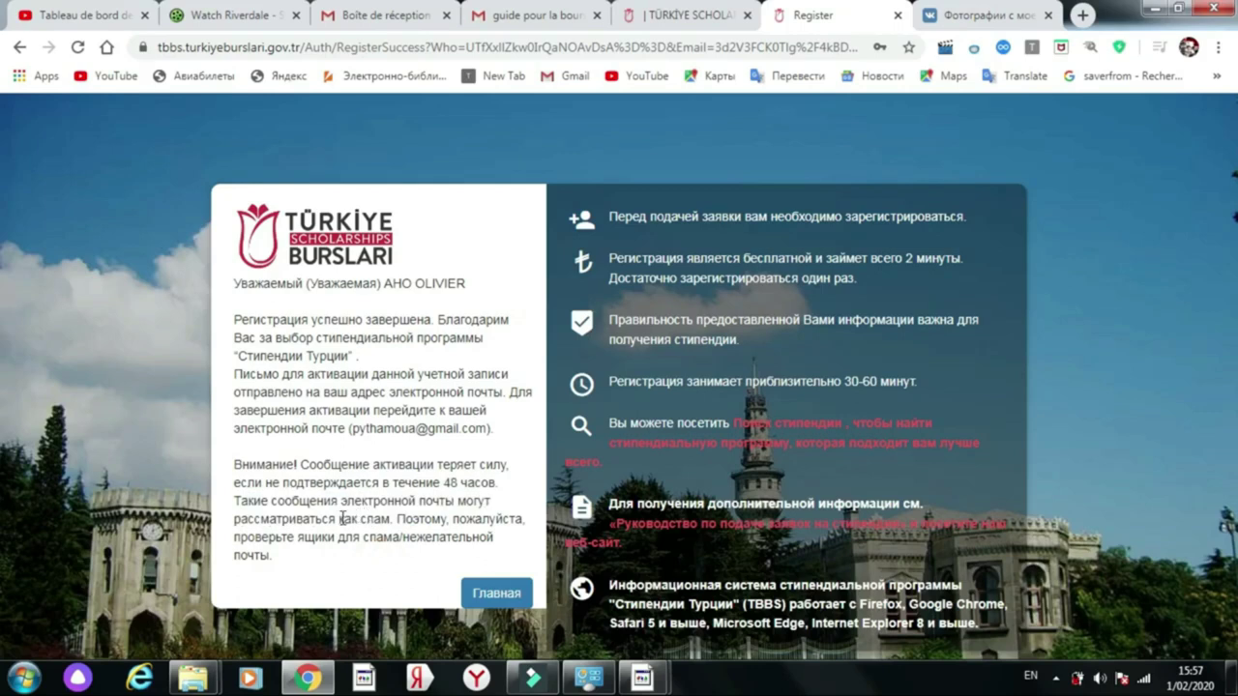
{"action": "left_click_drag", "start_coordinate": [340, 518], "coordinate": [396, 520]}
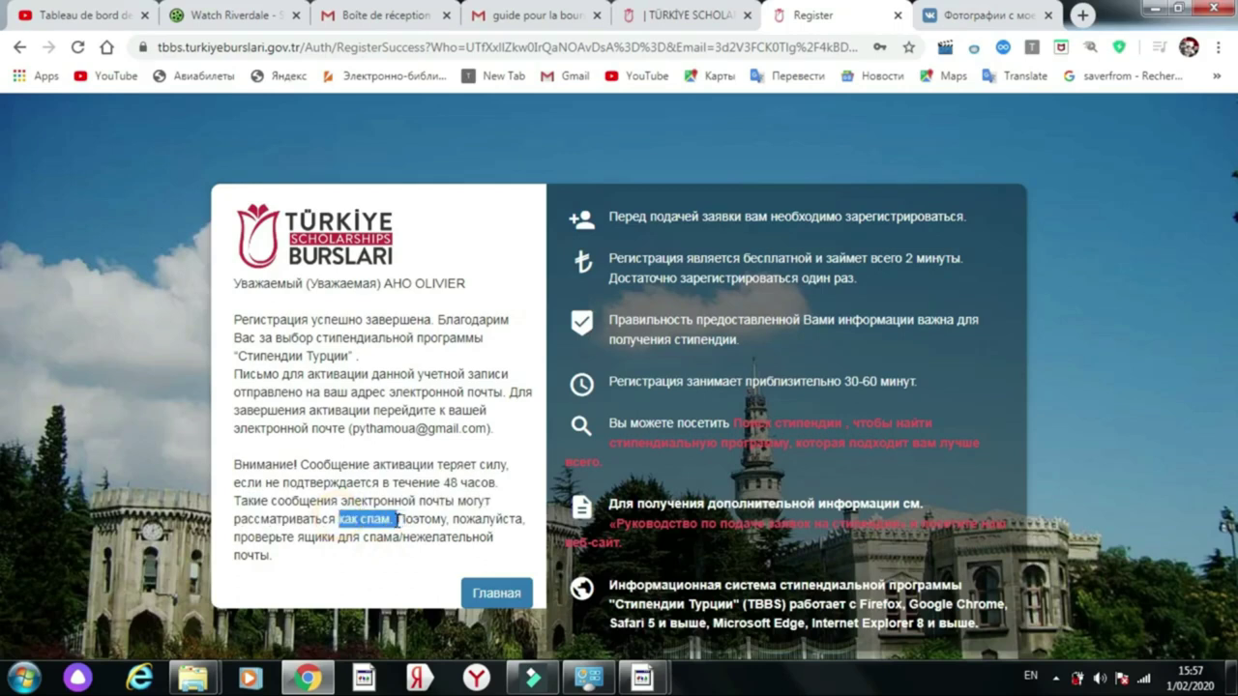
{"action": "left_click_drag", "start_coordinate": [398, 519], "coordinate": [392, 519]}
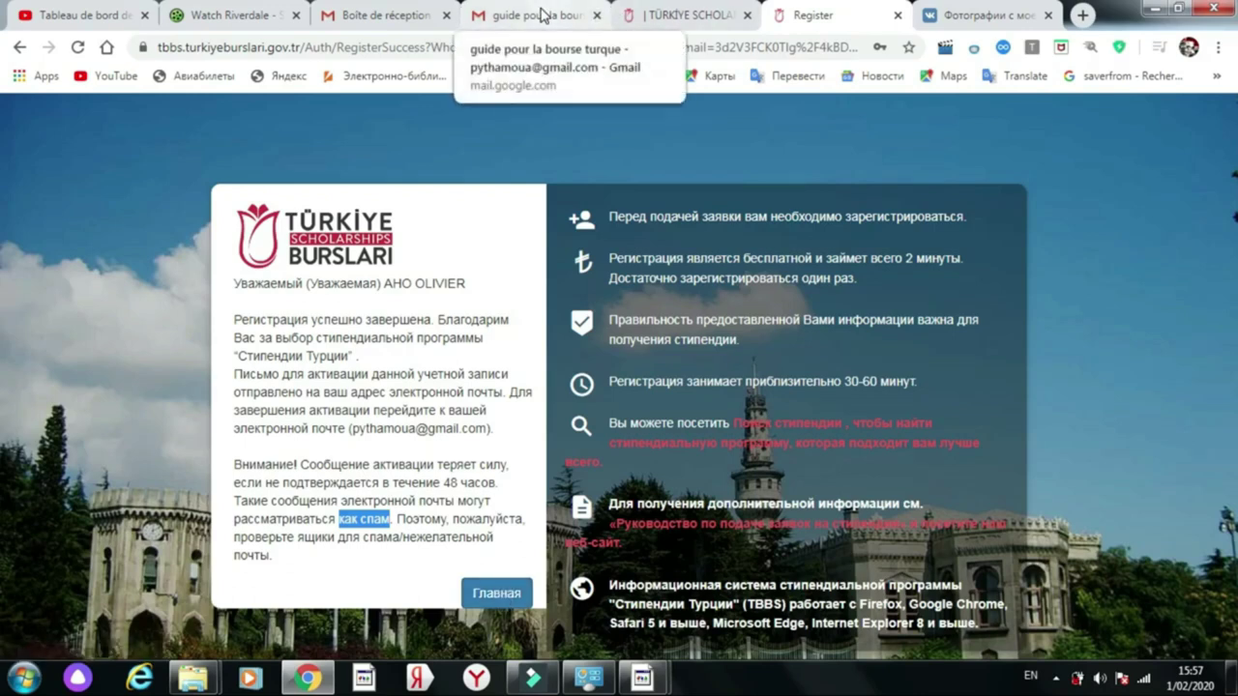
Leave the scholarship guide preview and go back to the Boîte de réception inbox list in Gmail.
{"action": "left_click", "coordinate": [393, 13]}
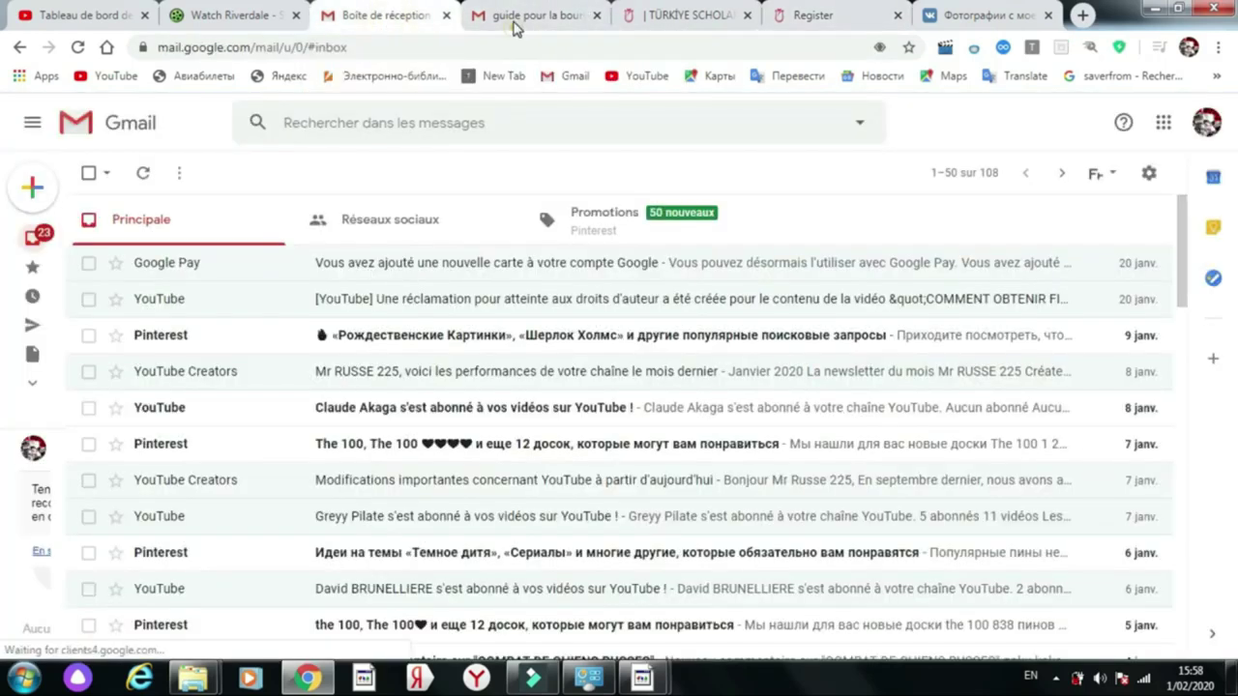
{"action": "left_click", "coordinate": [515, 23]}
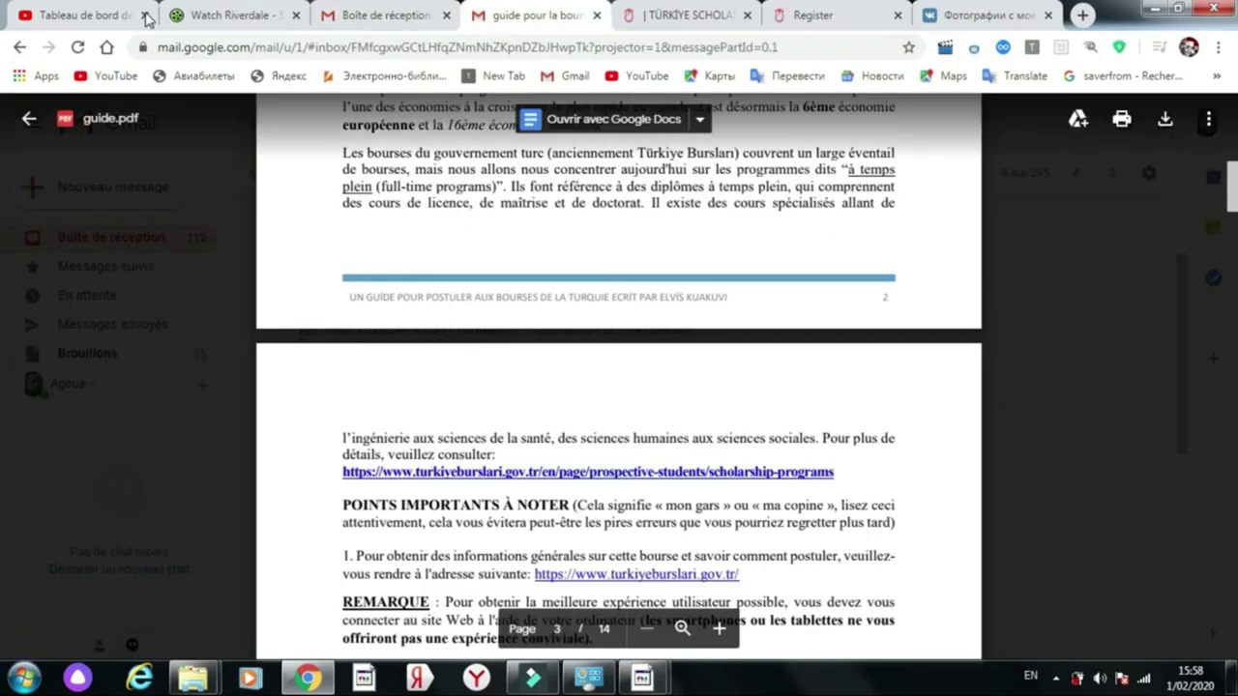
{"action": "left_click", "coordinate": [17, 49]}
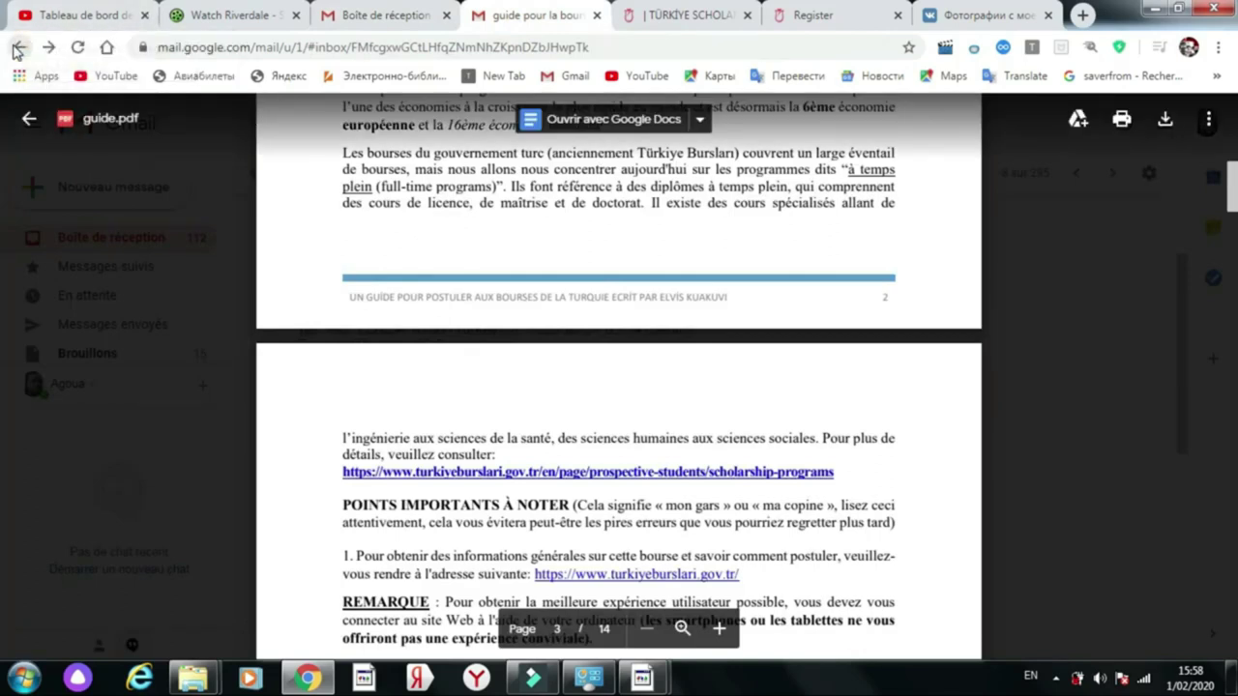
{"action": "left_click", "coordinate": [89, 240]}
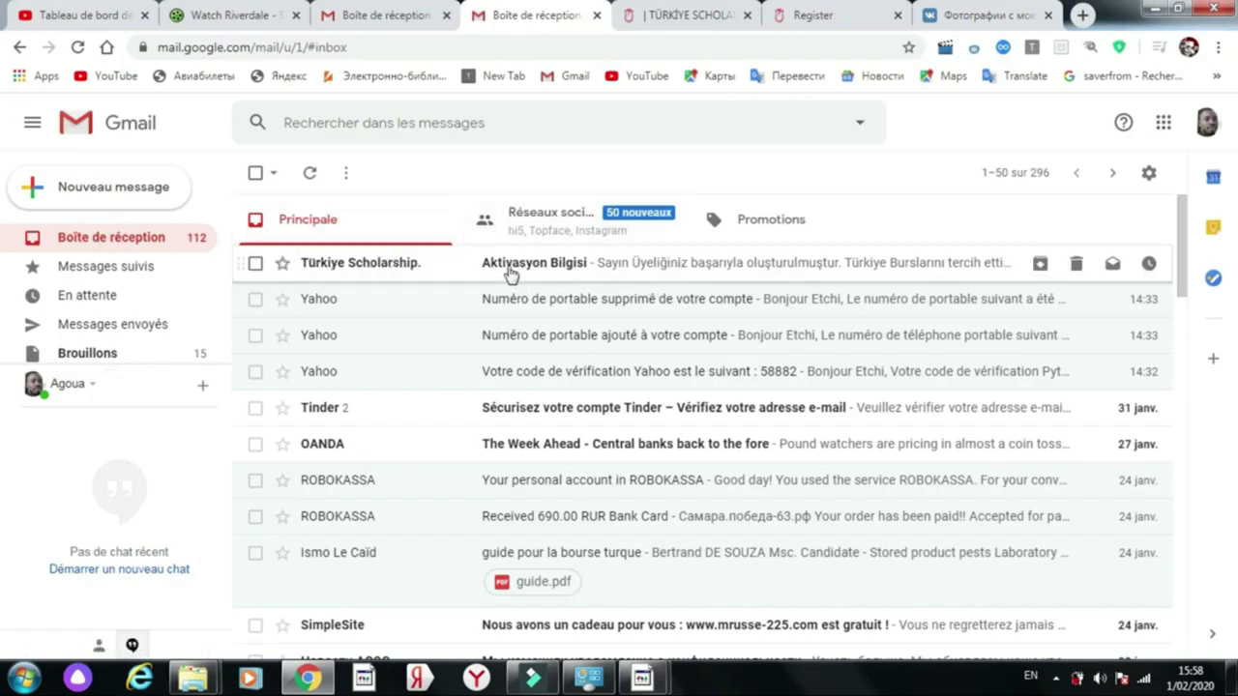
Open the Aktivasyon Bilgisi email and follow its ConfirmUserAccount activation link.
{"action": "left_click", "coordinate": [639, 274]}
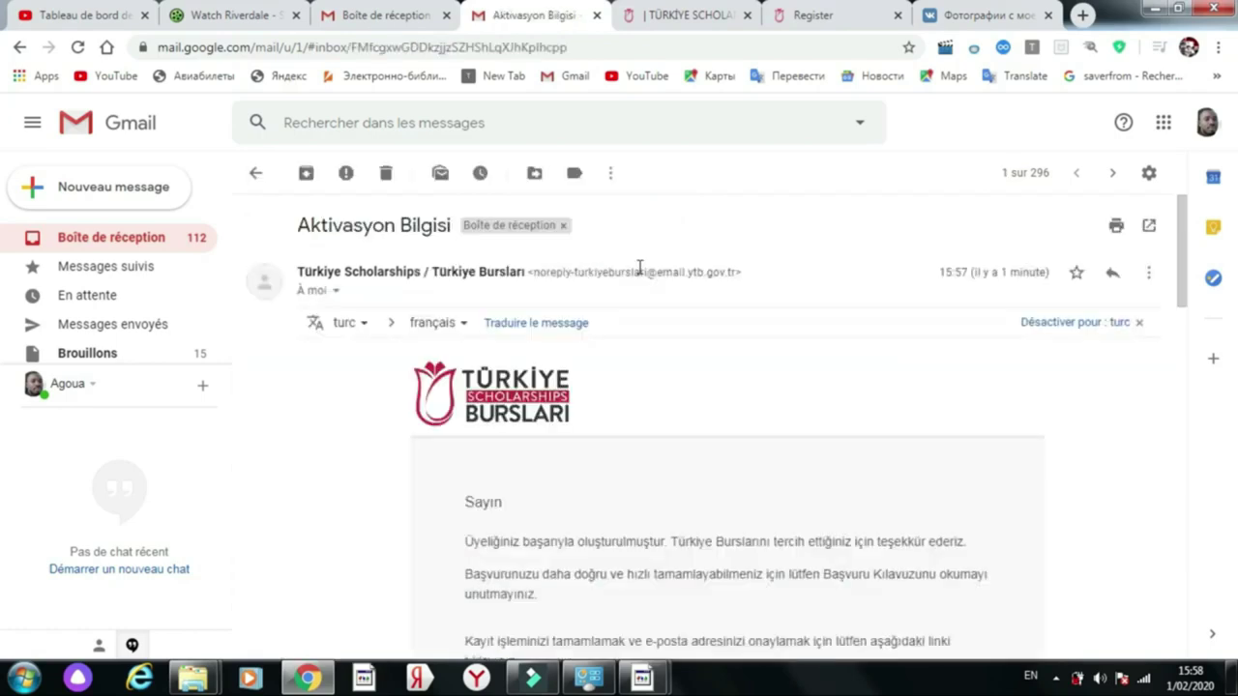
{"action": "left_click_drag", "start_coordinate": [1182, 228], "coordinate": [1182, 339]}
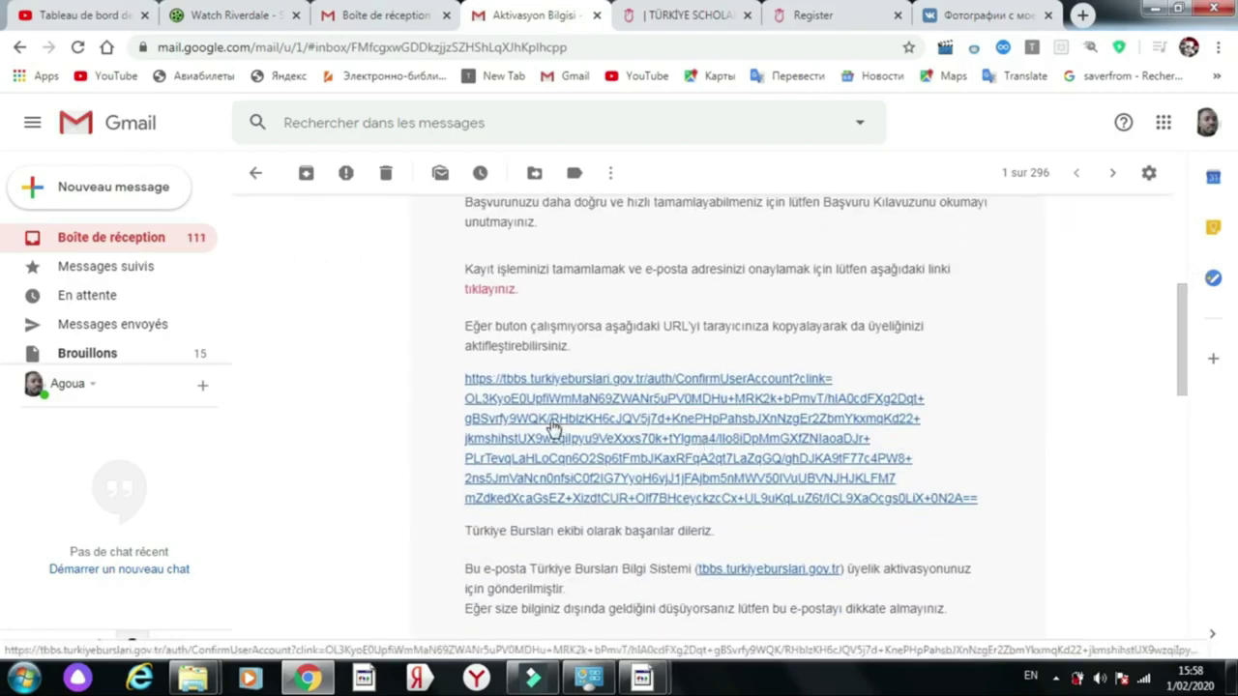
{"action": "left_click", "coordinate": [1182, 302]}
{"action": "left_click_drag", "start_coordinate": [1186, 343], "coordinate": [1181, 471]}
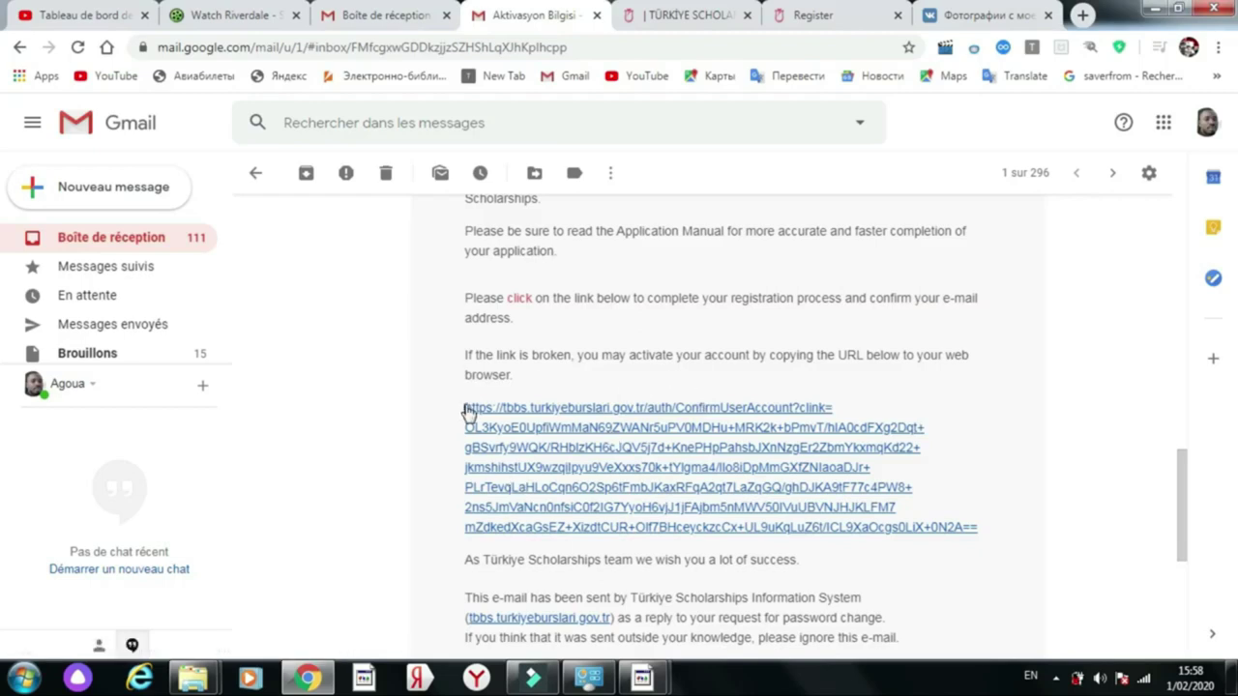
{"action": "left_click_drag", "start_coordinate": [465, 406], "coordinate": [559, 446]}
{"action": "left_click", "coordinate": [616, 435]}
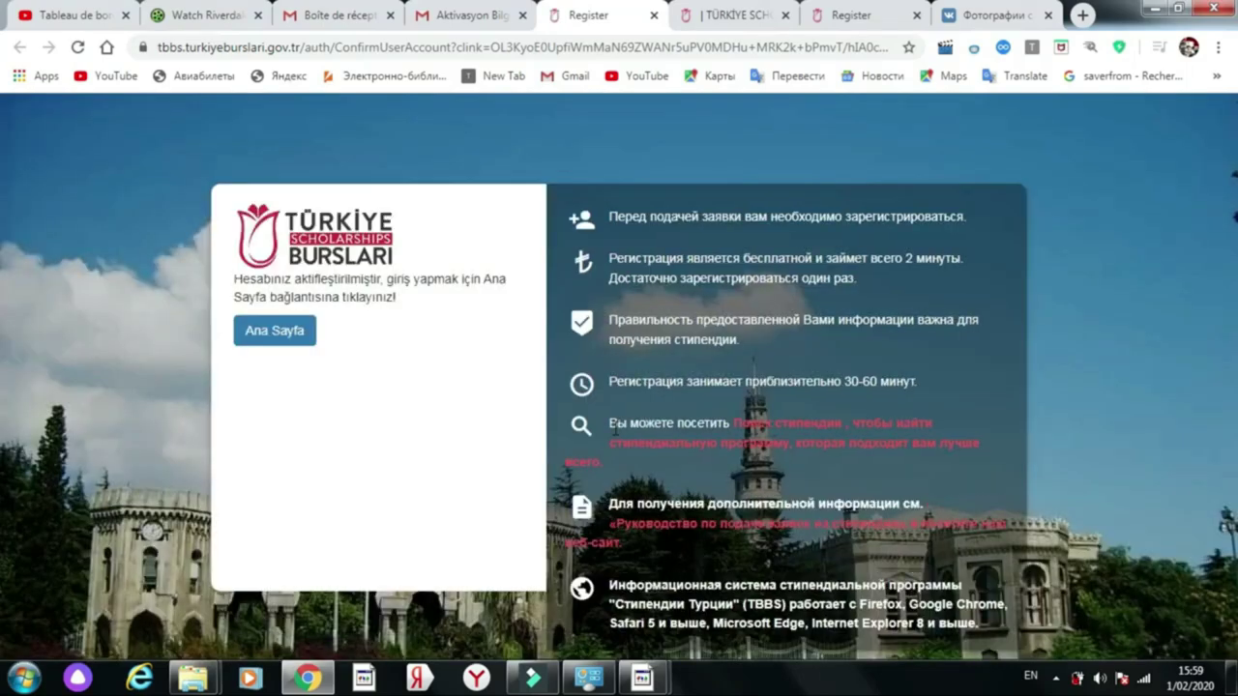
Go to Ana Sayfa, verify the autofilled login email and password, and dismiss the colour-scheme prompt.
{"action": "left_click", "coordinate": [278, 338]}
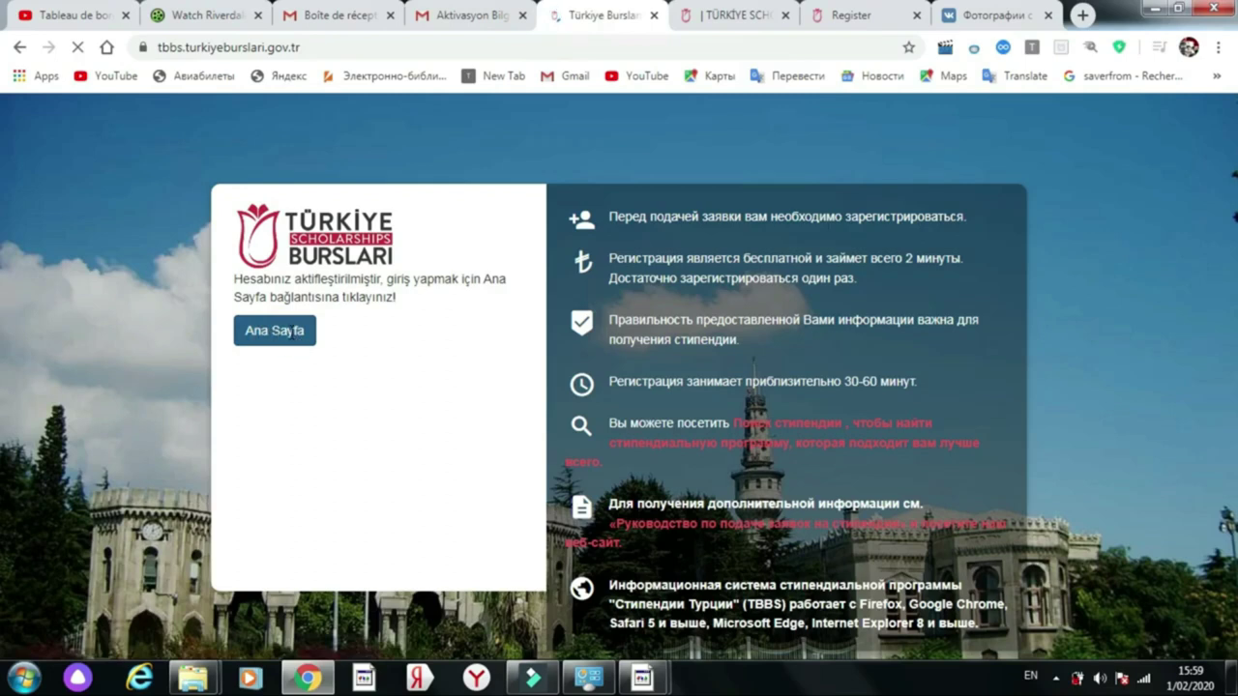
{"action": "left_click", "coordinate": [385, 321]}
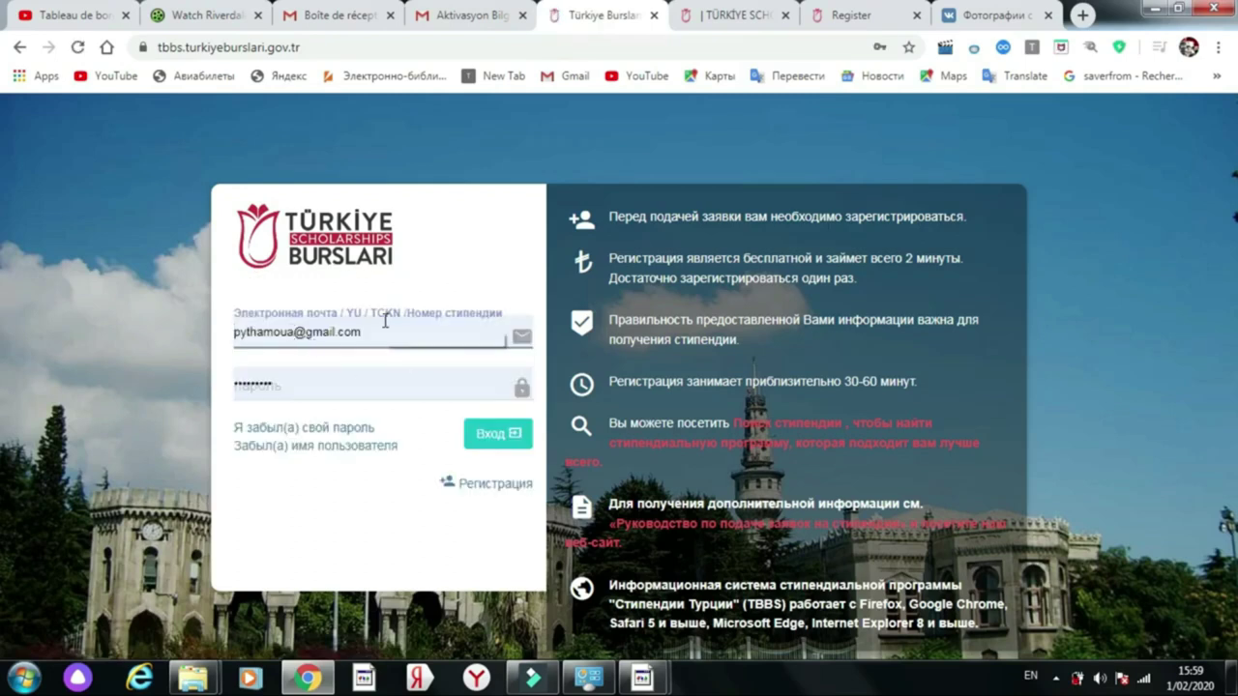
{"action": "triple_click", "coordinate": [385, 332]}
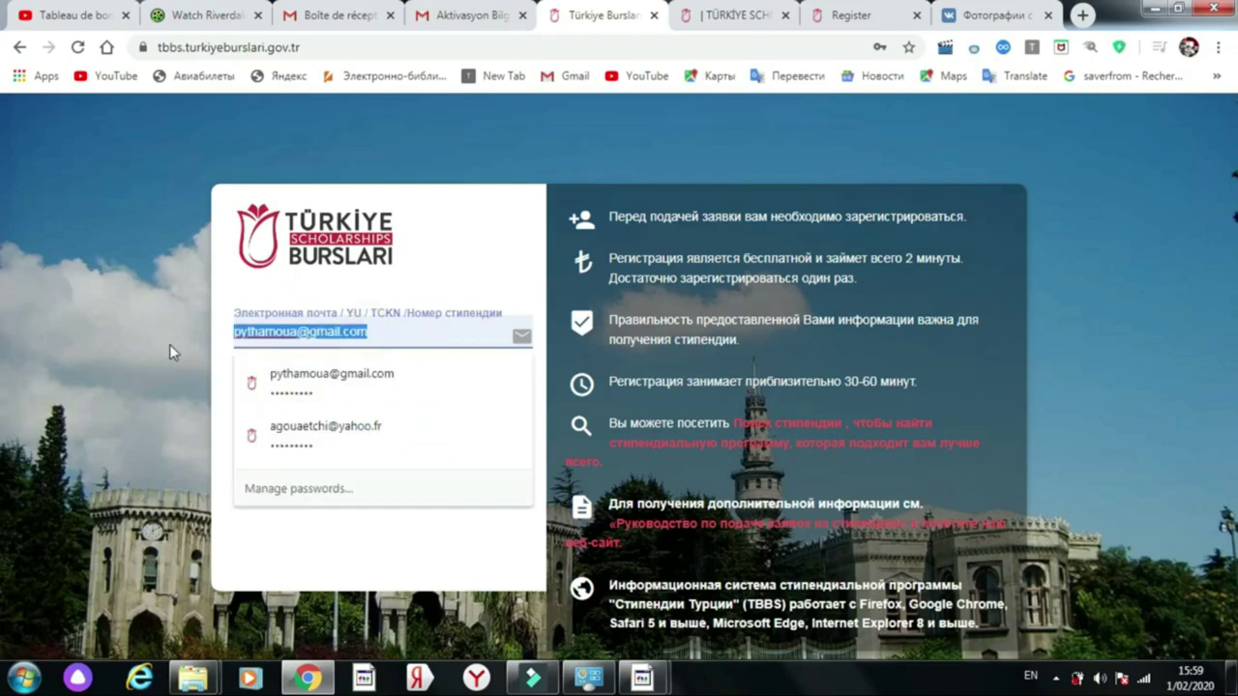
{"action": "left_click", "coordinate": [180, 341]}
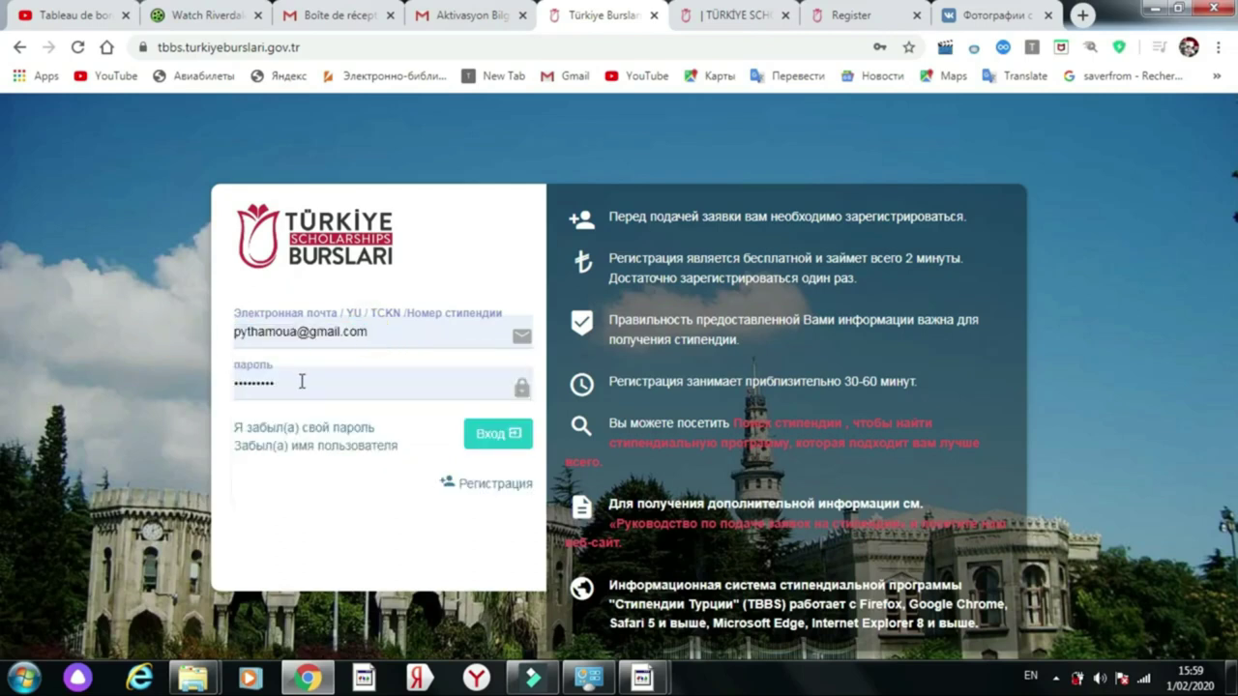
{"action": "left_click_drag", "start_coordinate": [290, 384], "coordinate": [234, 387]}
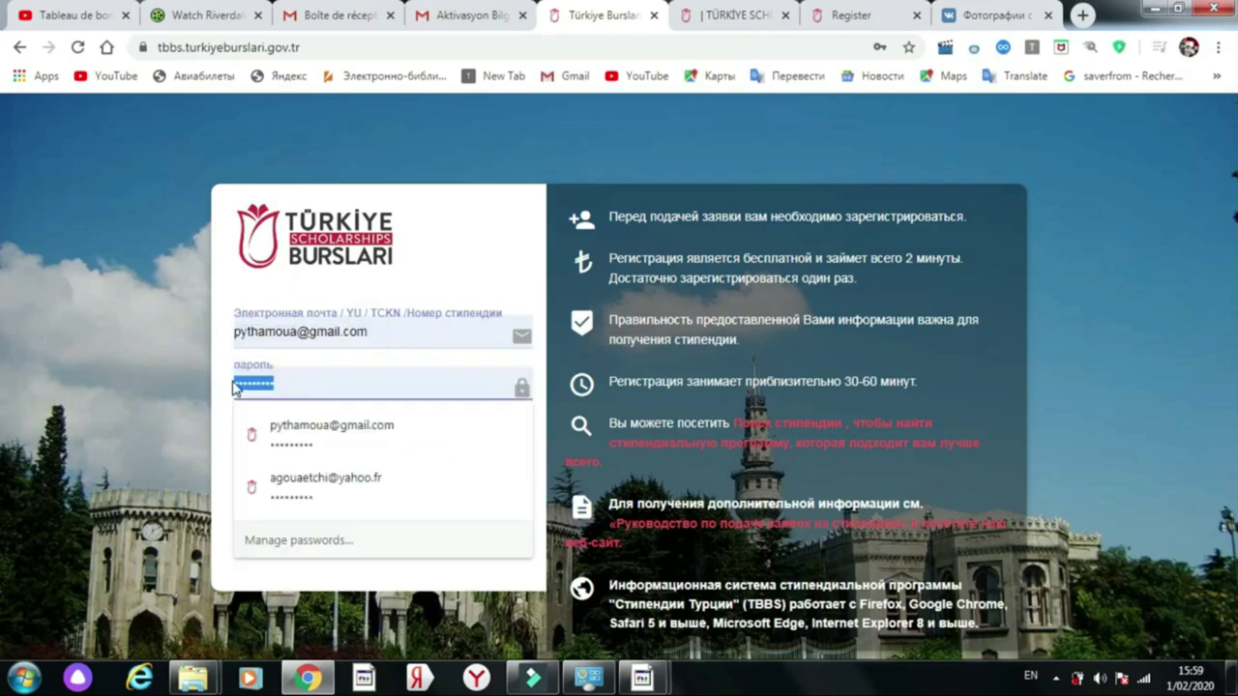
{"action": "left_click", "coordinate": [222, 411]}
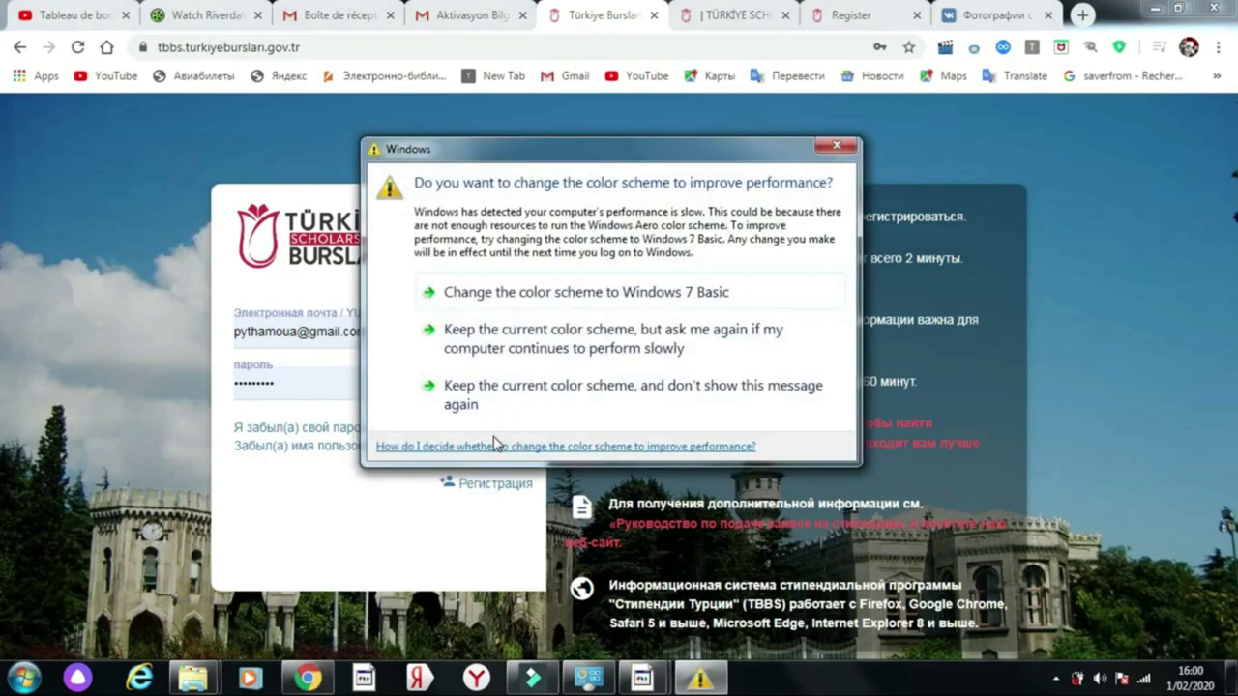
{"action": "left_click", "coordinate": [833, 147]}
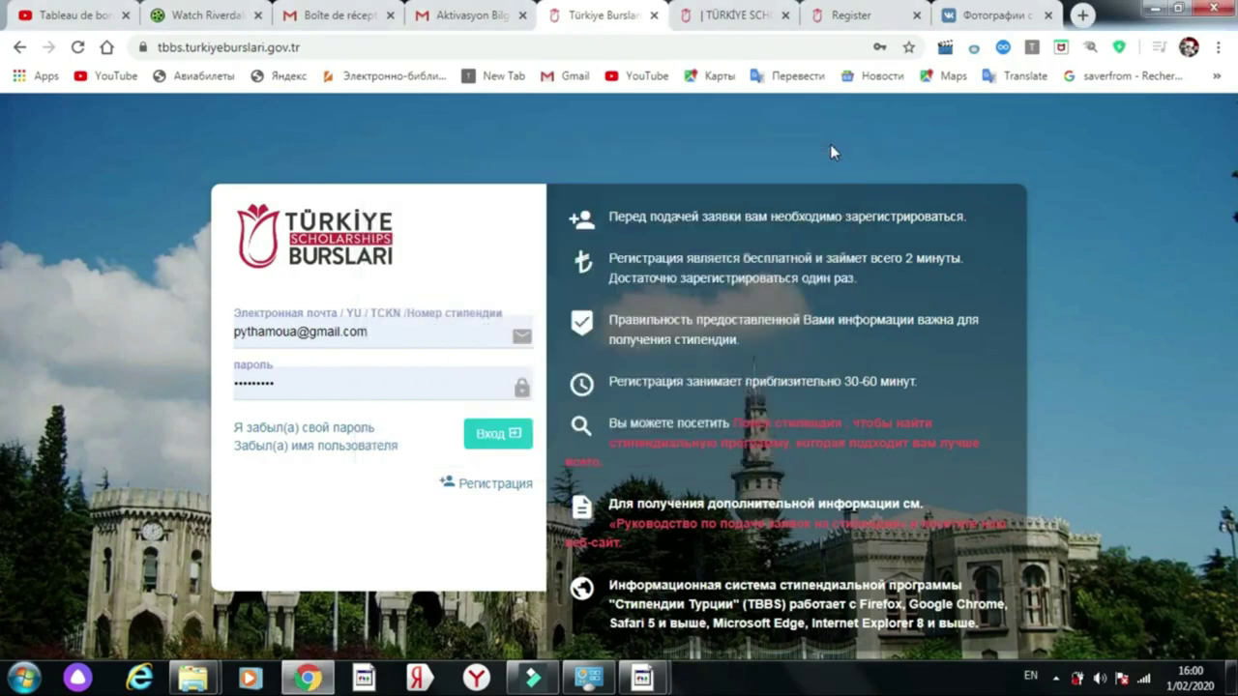
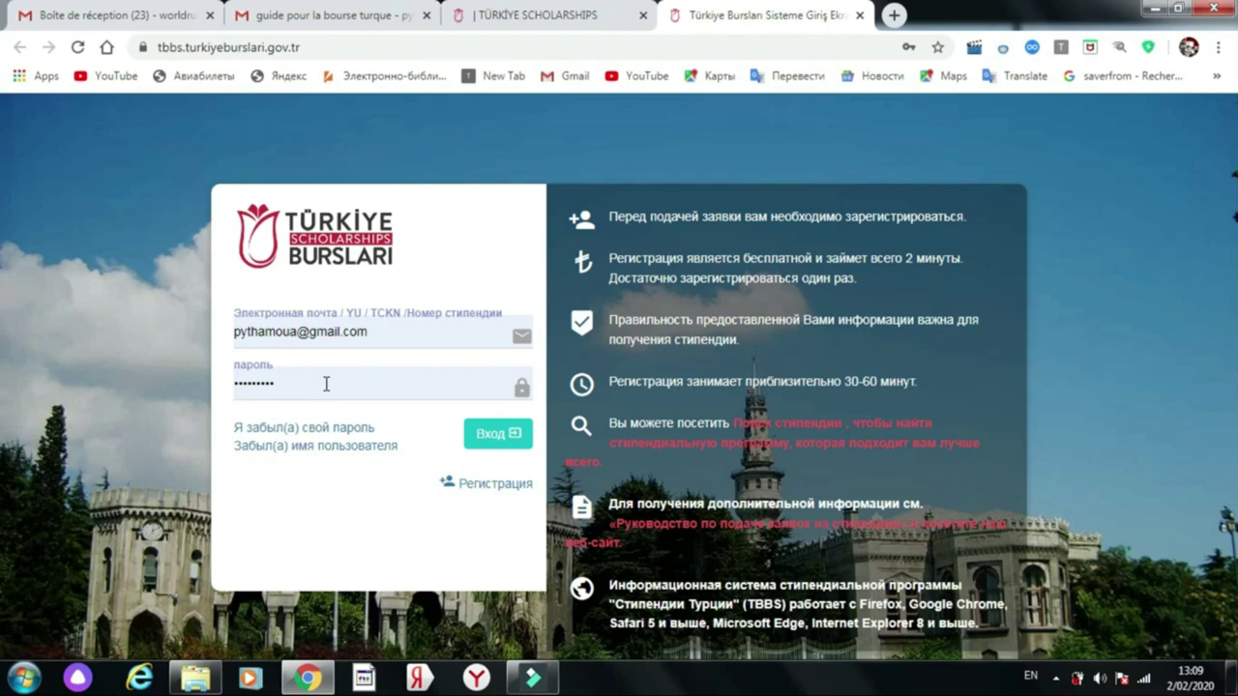
Sign in to the TBBS portal using the saved e-mail address and password.
{"action": "left_click", "coordinate": [377, 331]}
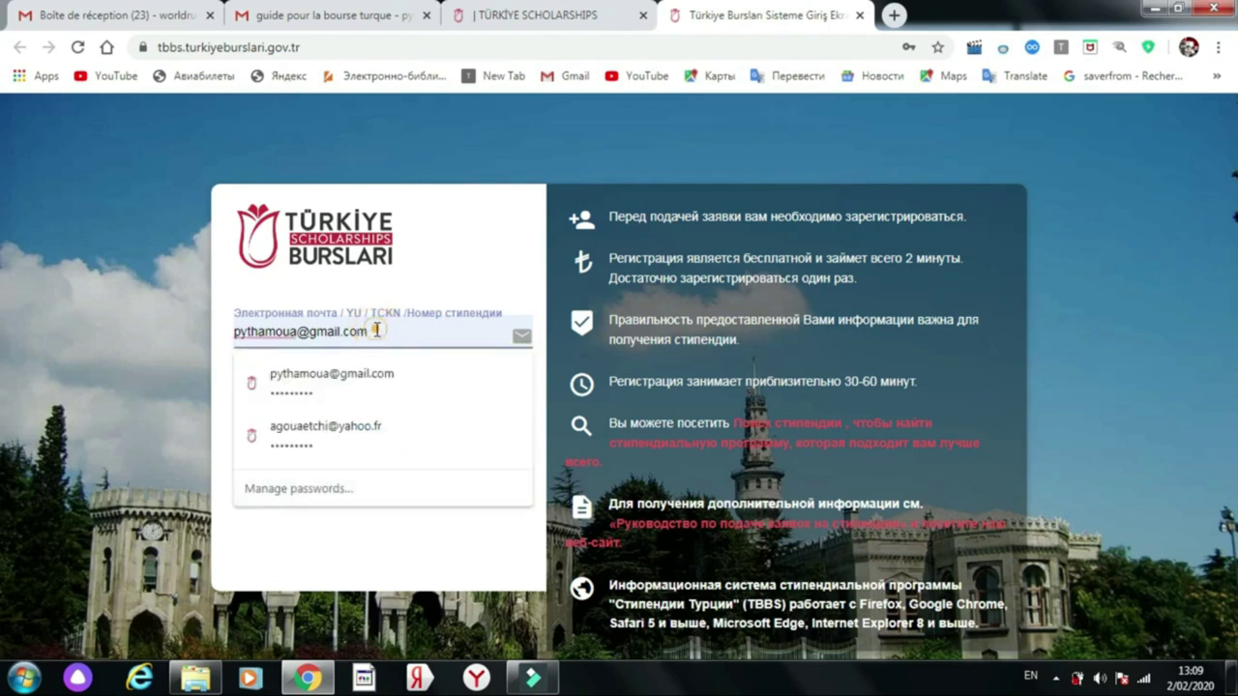
{"action": "triple_click", "coordinate": [377, 331]}
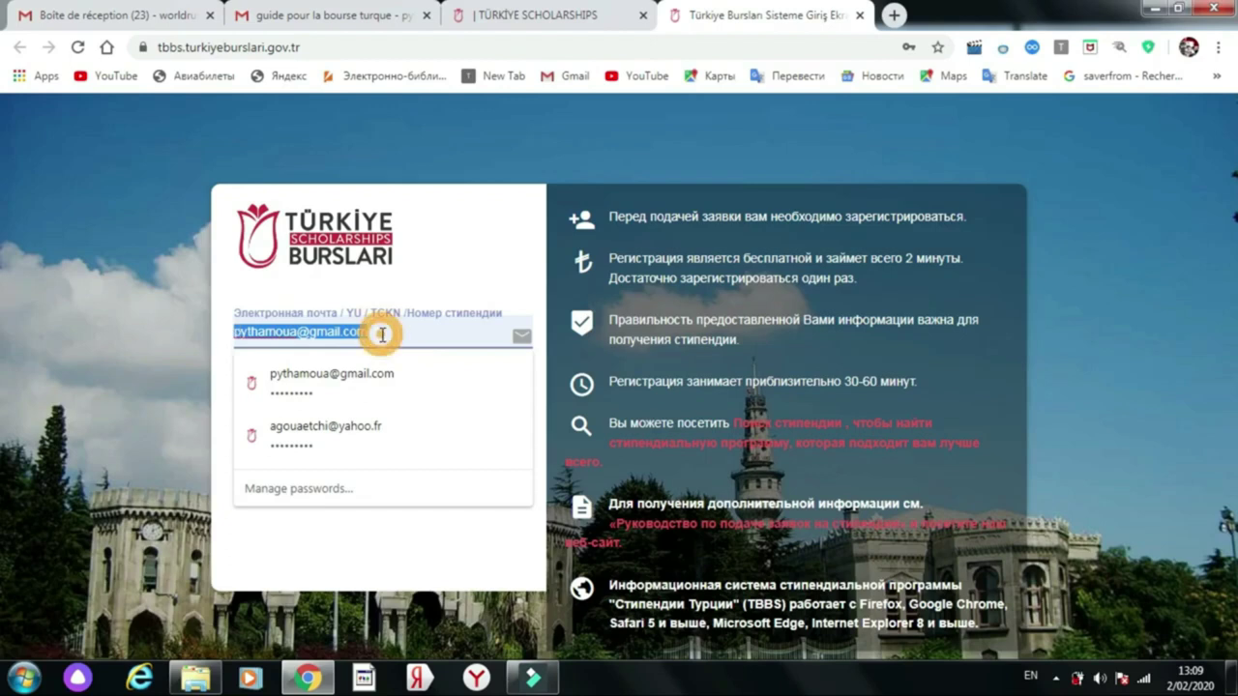
{"action": "left_click", "coordinate": [222, 530]}
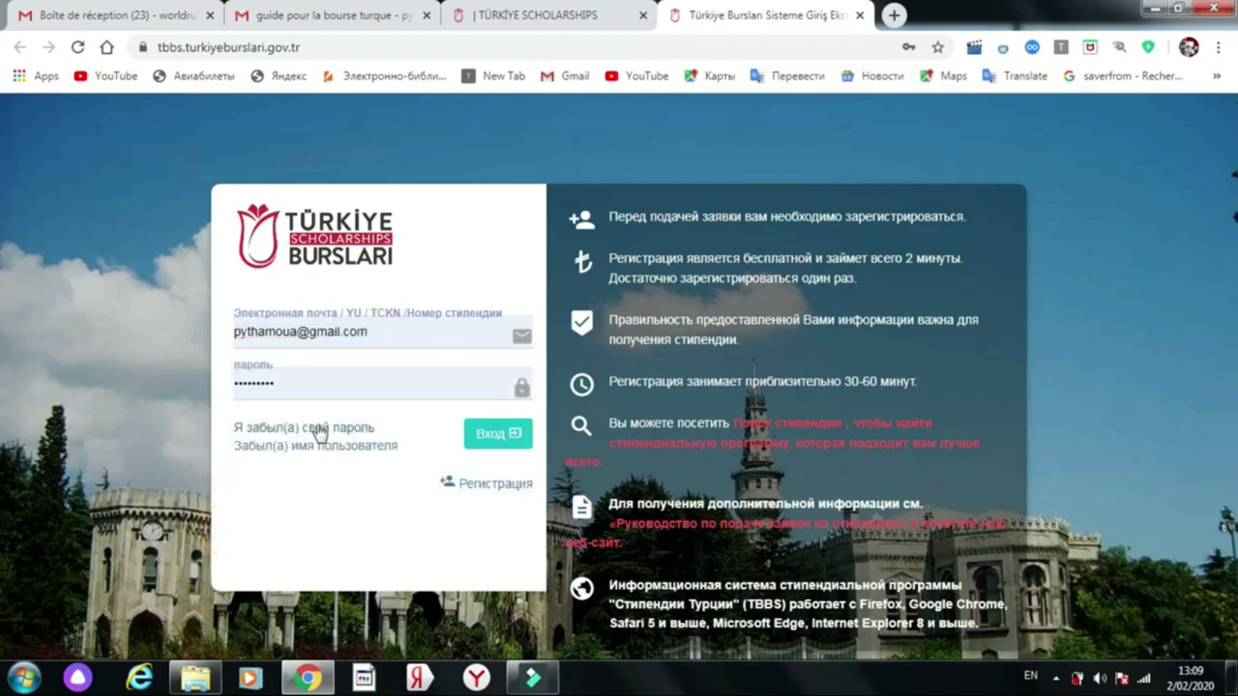
{"action": "left_click", "coordinate": [309, 383]}
{"action": "double_click", "coordinate": [310, 383]}
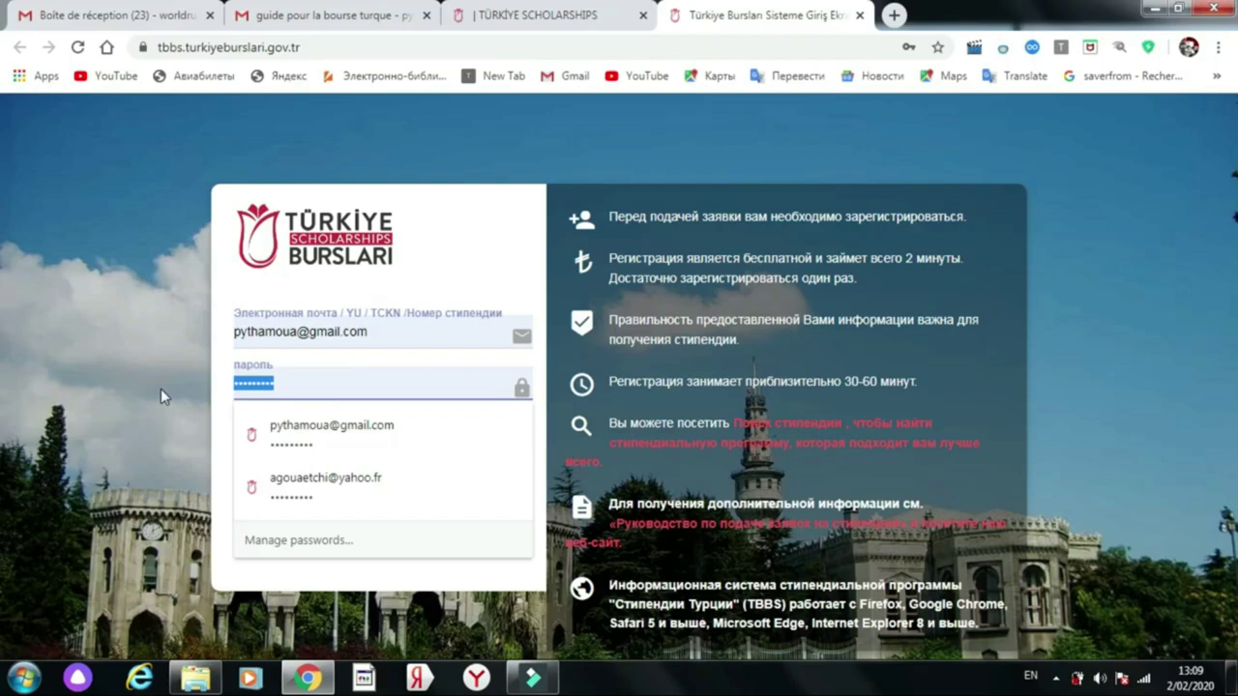
{"action": "left_click", "coordinate": [331, 385]}
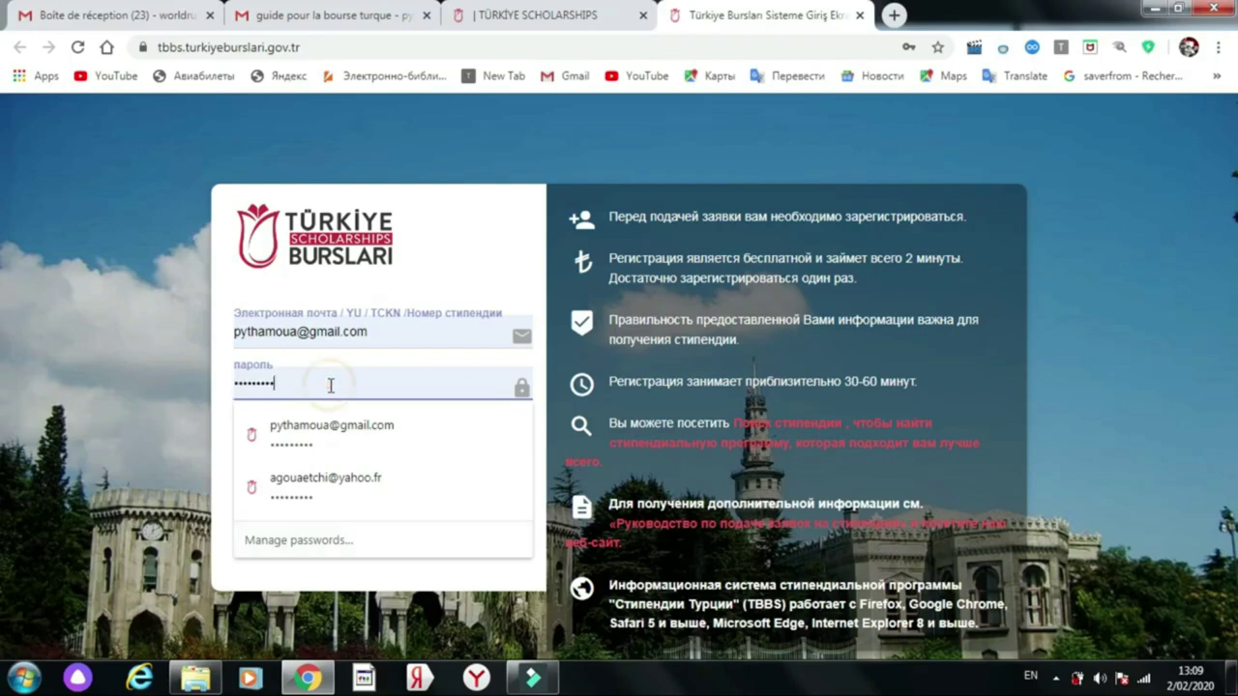
{"action": "left_click", "coordinate": [229, 592]}
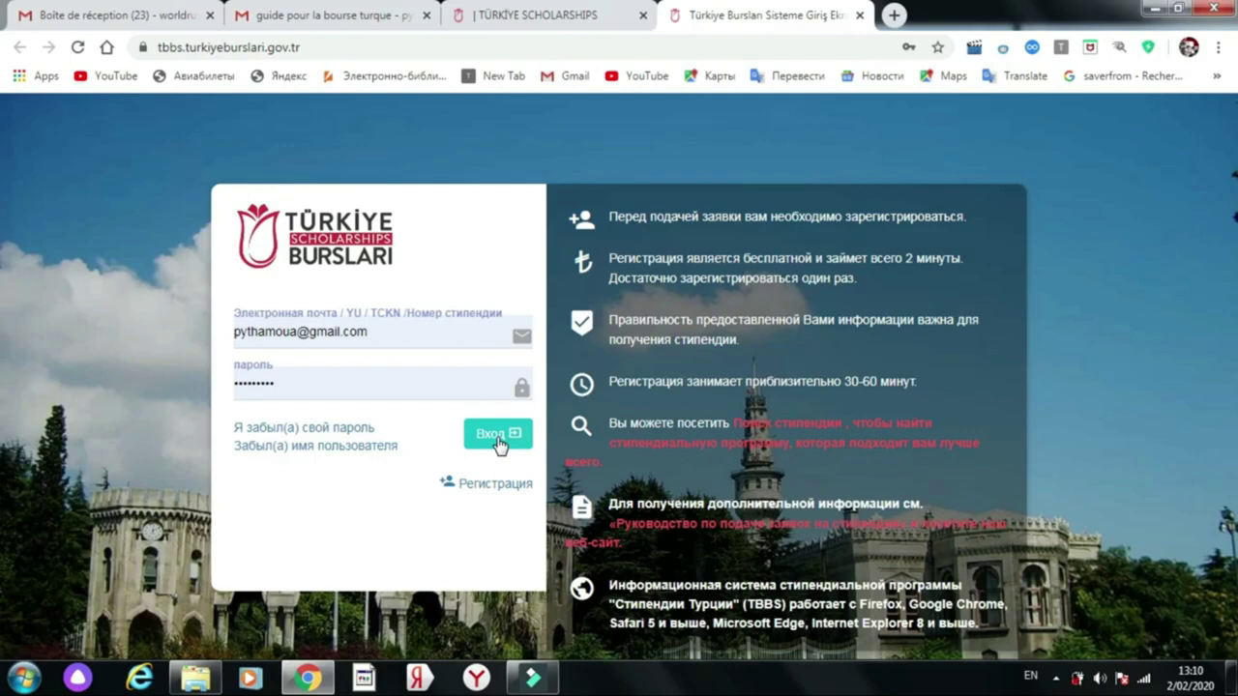
{"action": "left_click", "coordinate": [499, 440]}
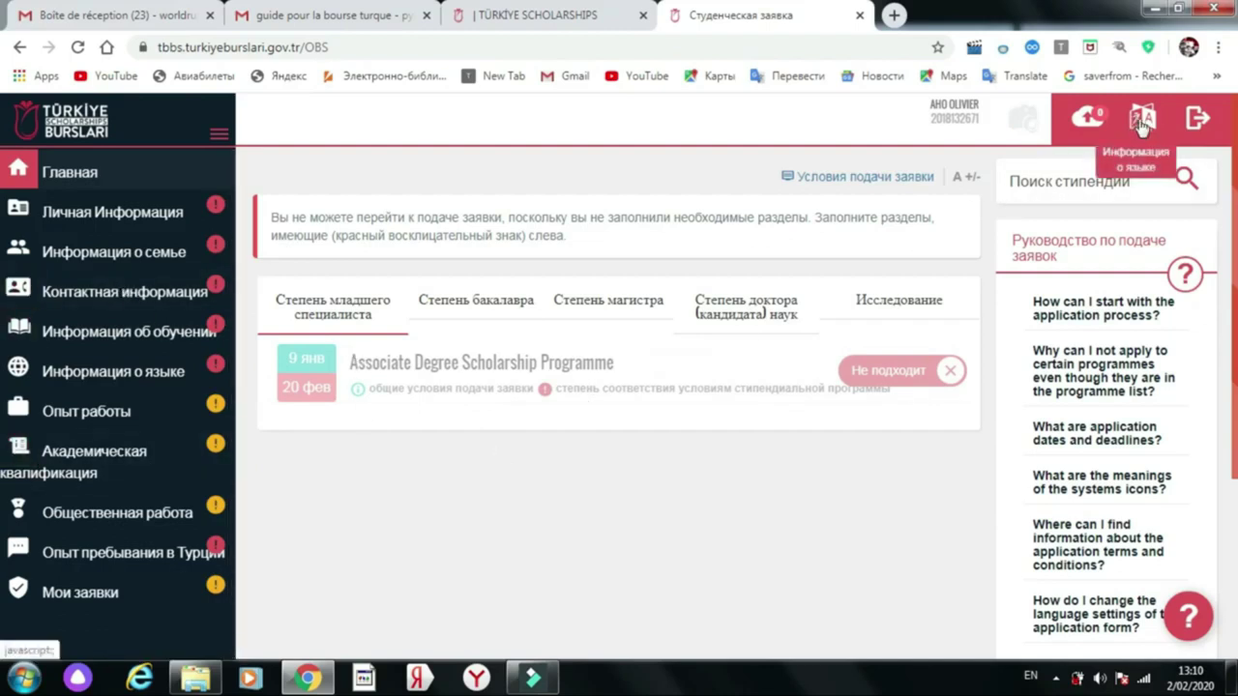
Switch the portal language to Français and go to Renseignement personnels.
{"action": "left_click", "coordinate": [1142, 120]}
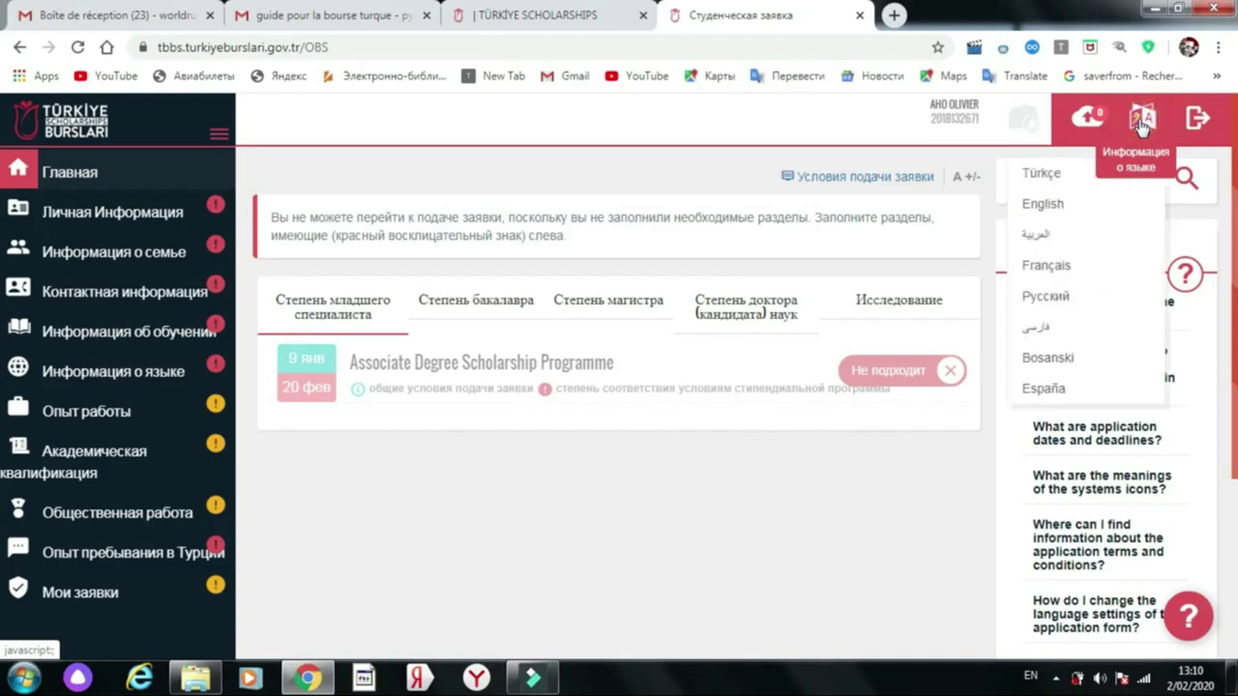
{"action": "left_click", "coordinate": [1038, 278]}
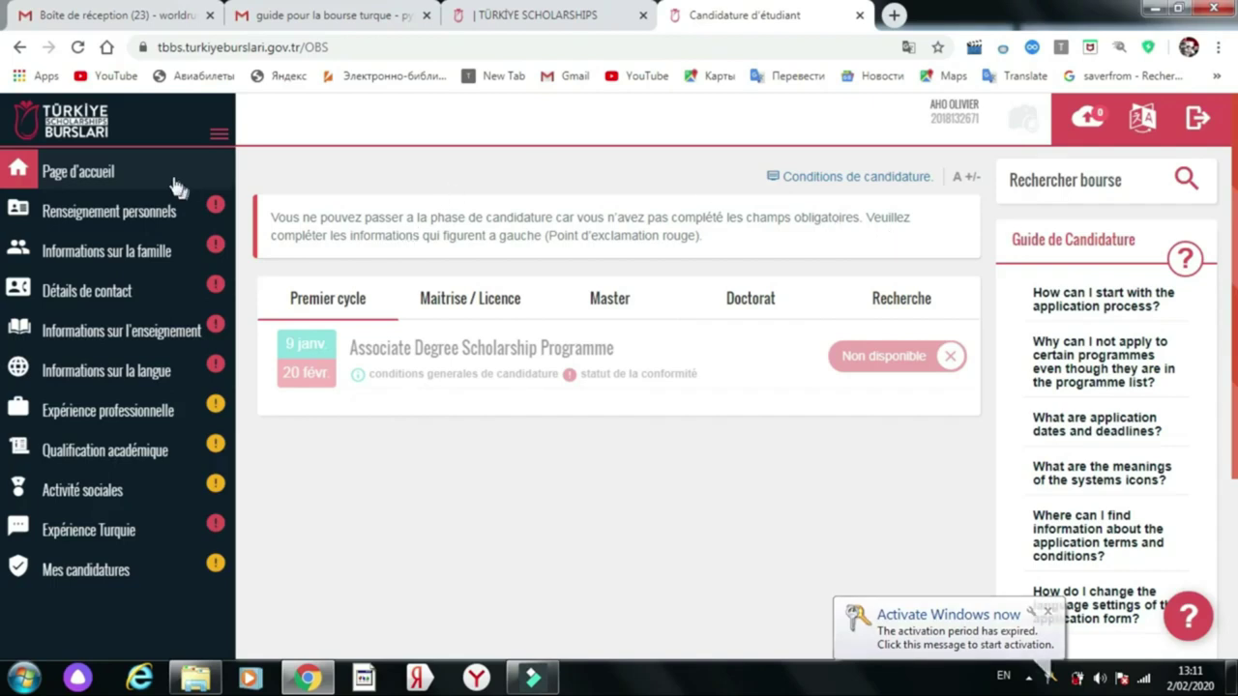
{"action": "left_click", "coordinate": [108, 212]}
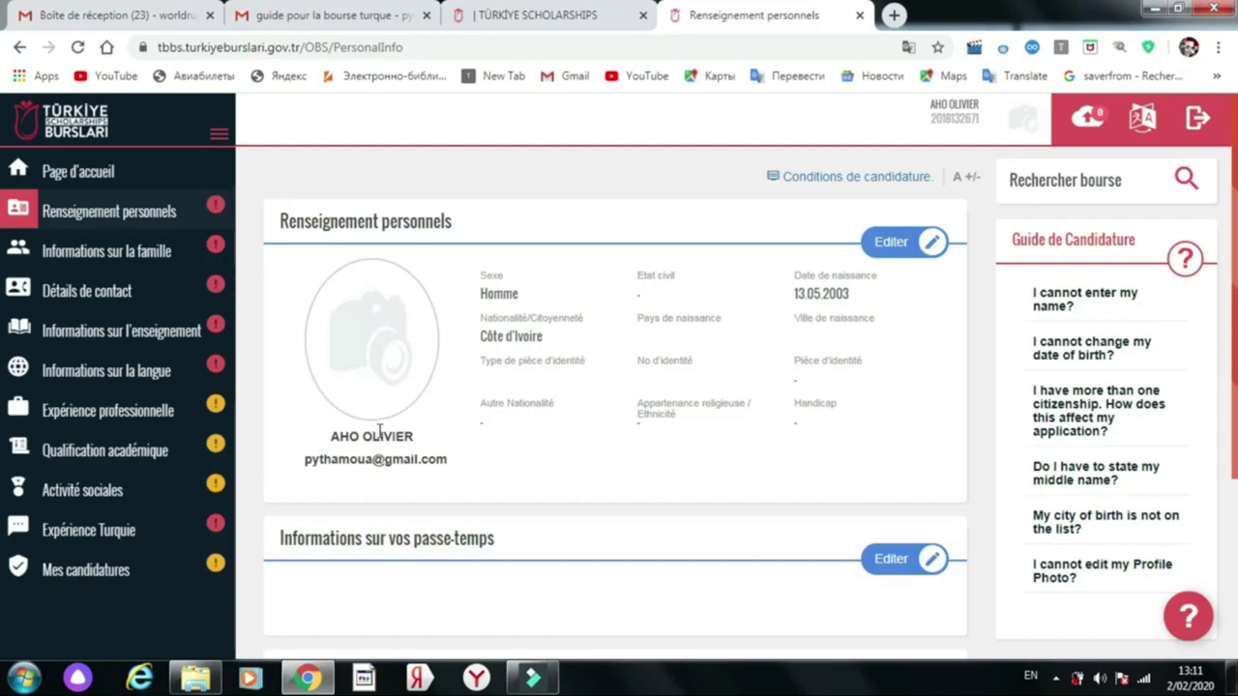
Upload the notV2foEVmo picture from the Pictures library as the profile photo.
{"action": "left_click", "coordinate": [914, 247]}
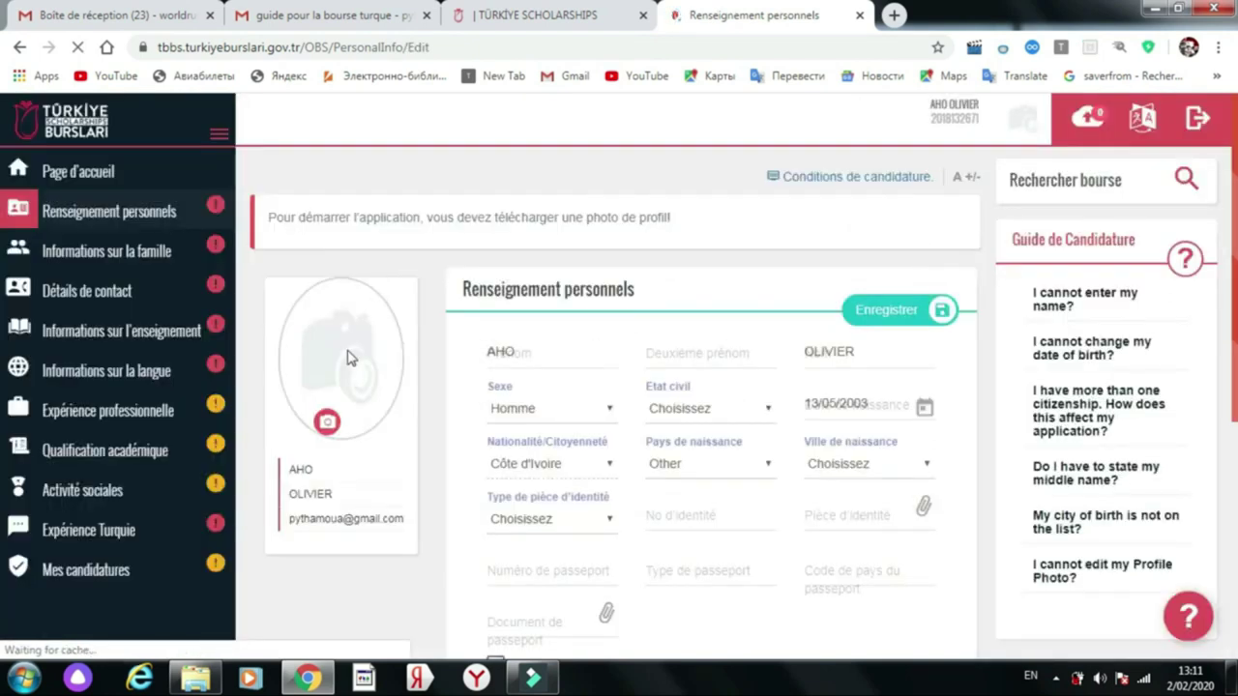
{"action": "left_click", "coordinate": [328, 424]}
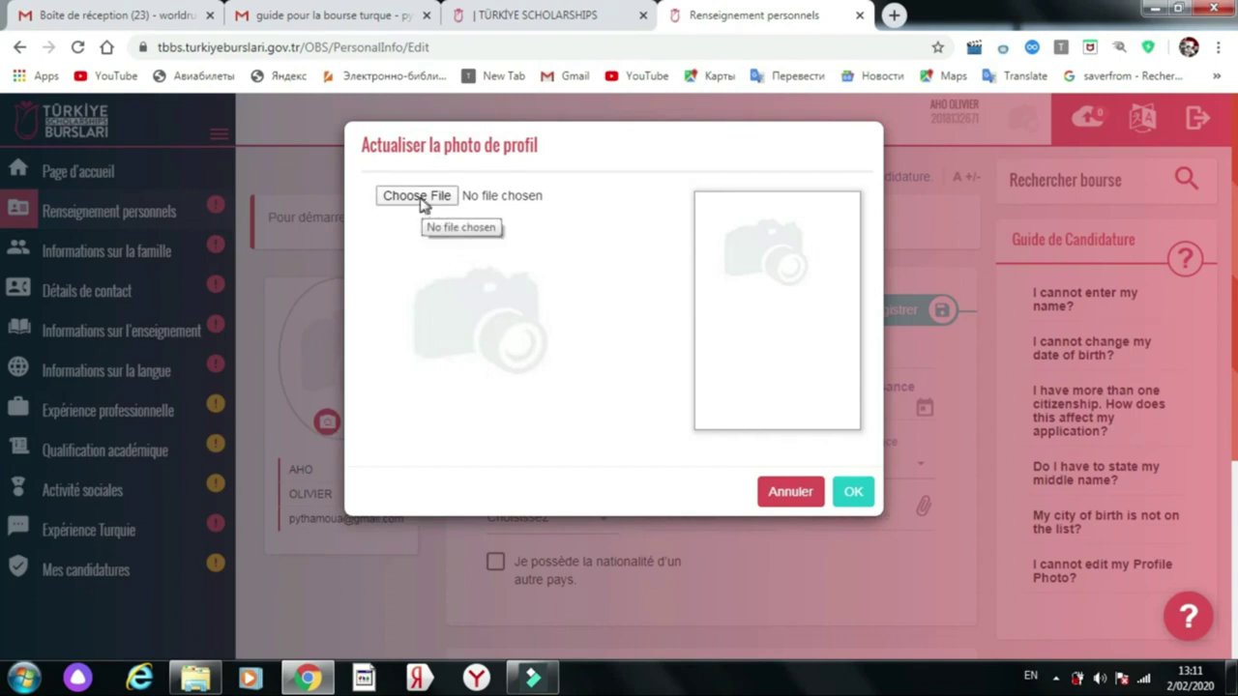
{"action": "left_click", "coordinate": [419, 198]}
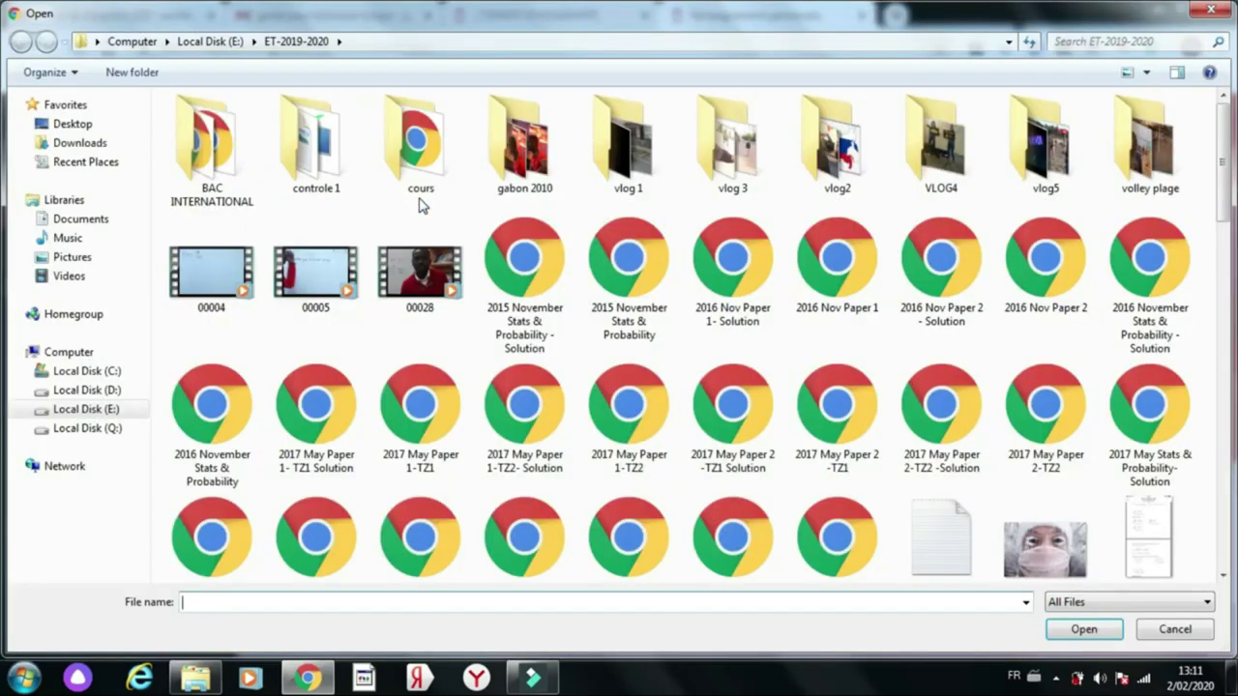
{"action": "left_click", "coordinate": [87, 411]}
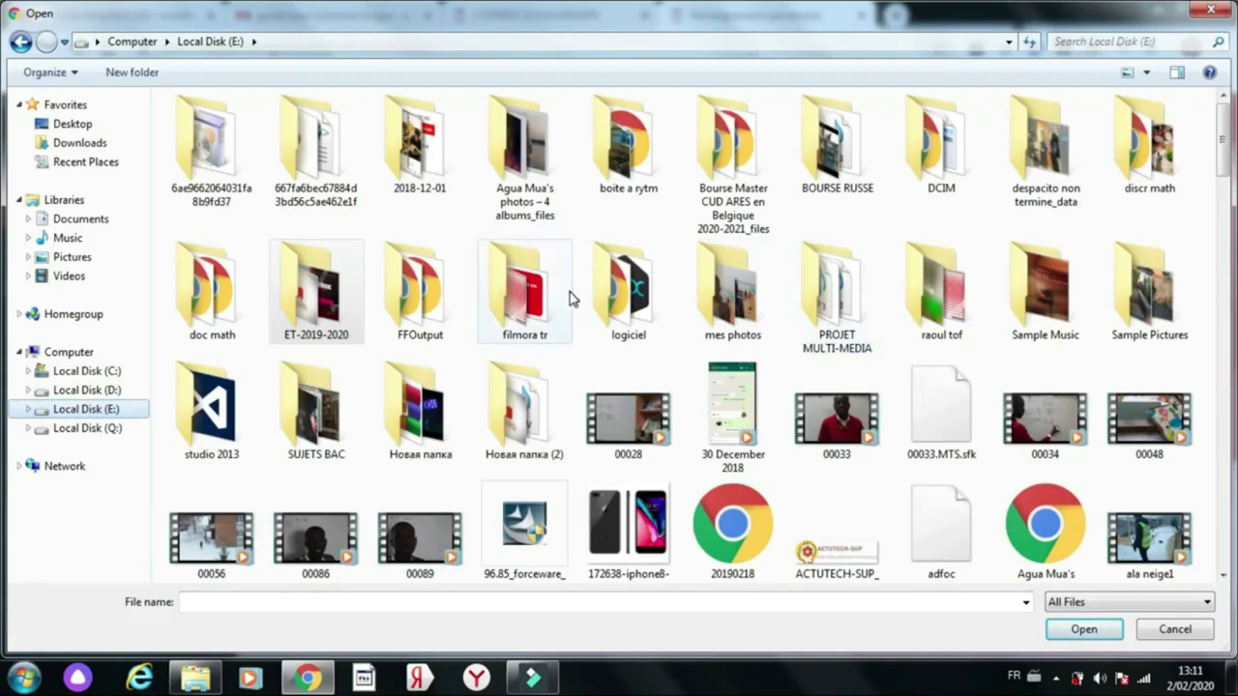
{"action": "double_click", "coordinate": [820, 287]}
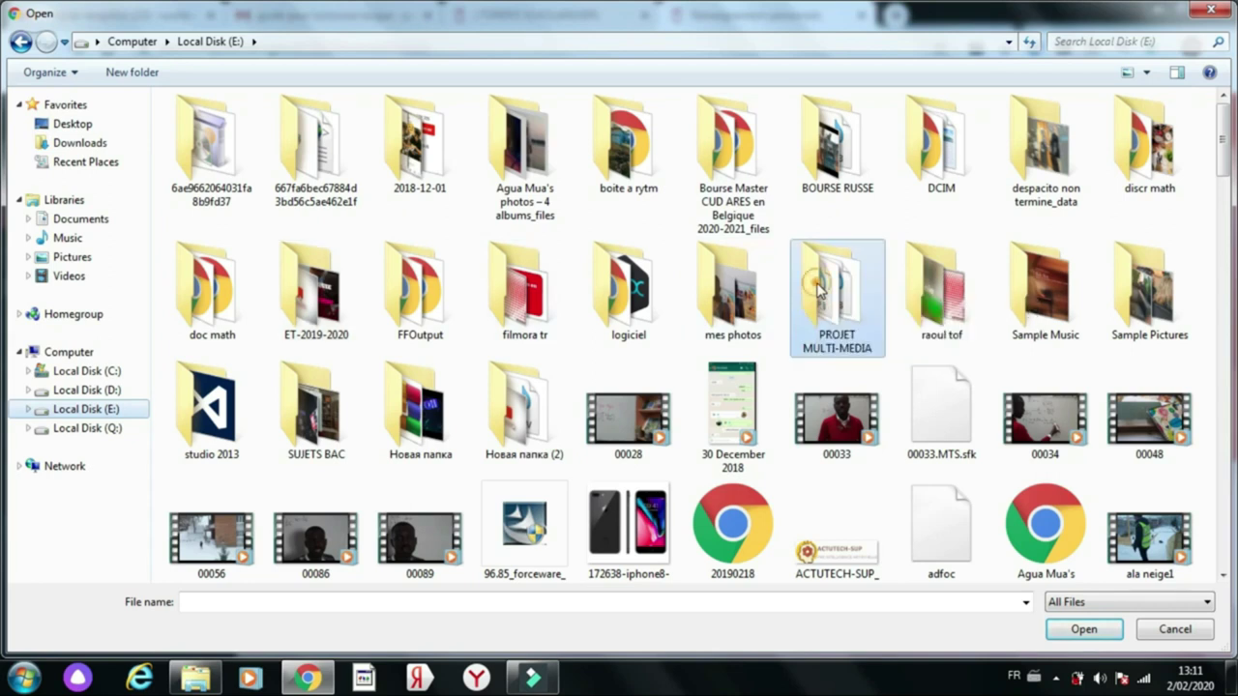
{"action": "left_click", "coordinate": [20, 41]}
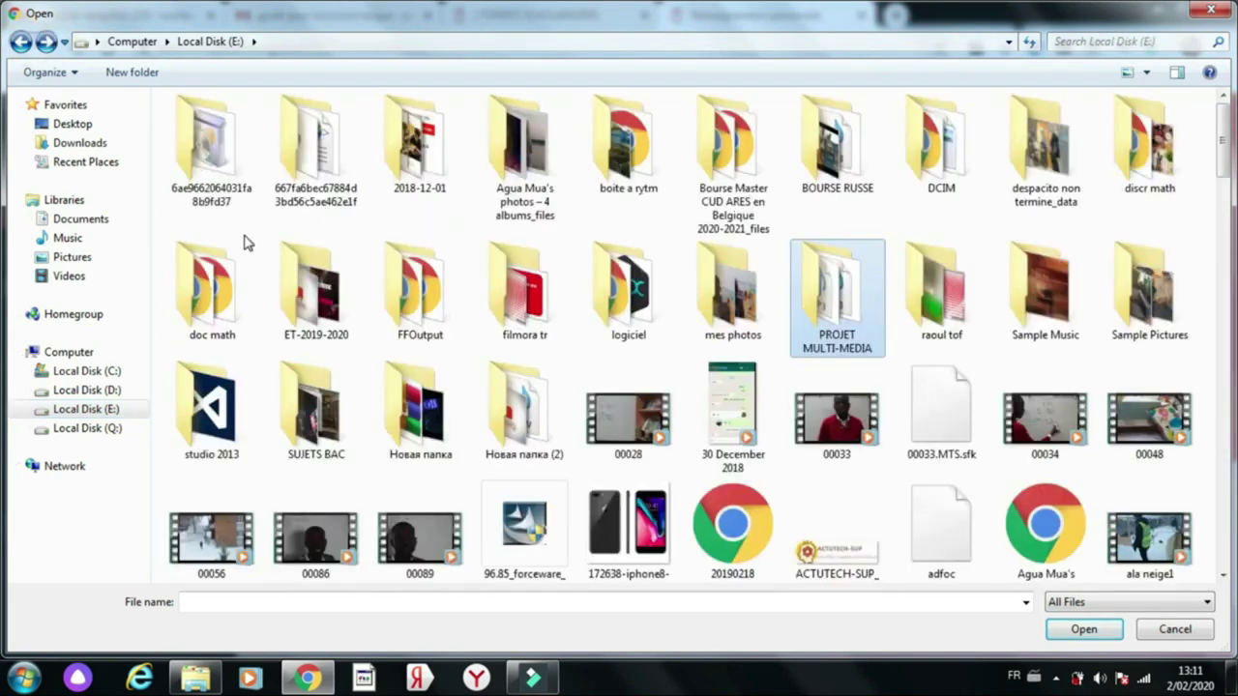
{"action": "left_click", "coordinate": [83, 258]}
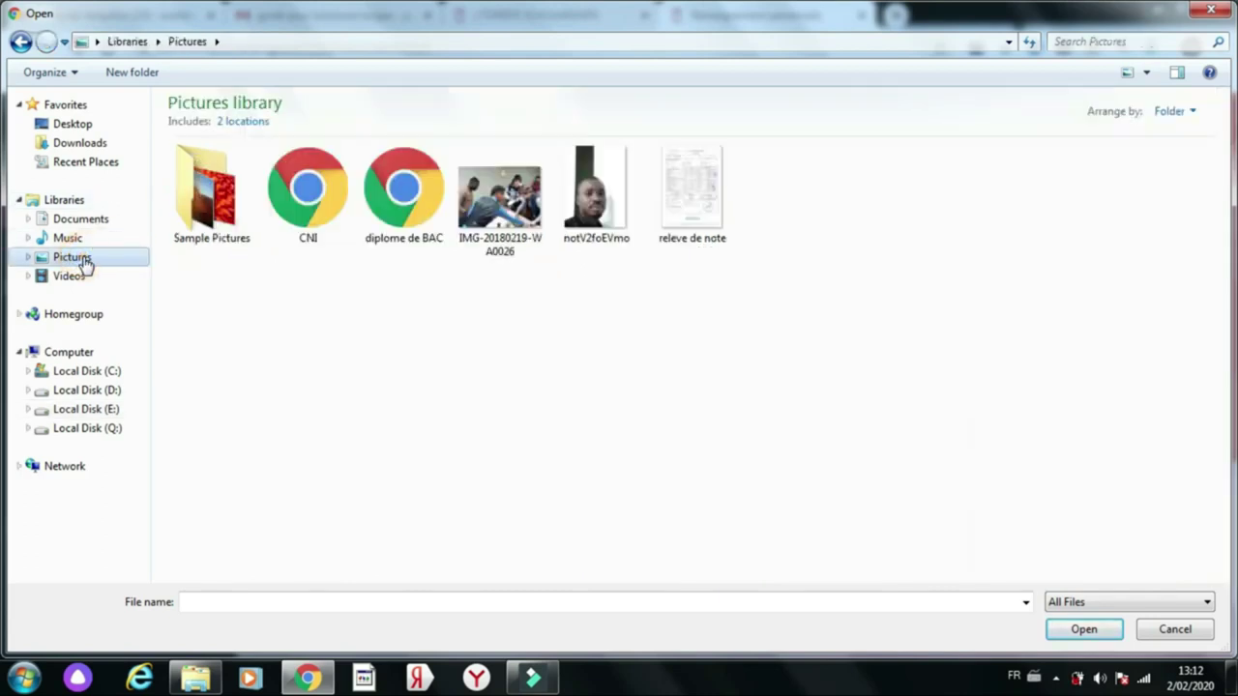
{"action": "double_click", "coordinate": [592, 220]}
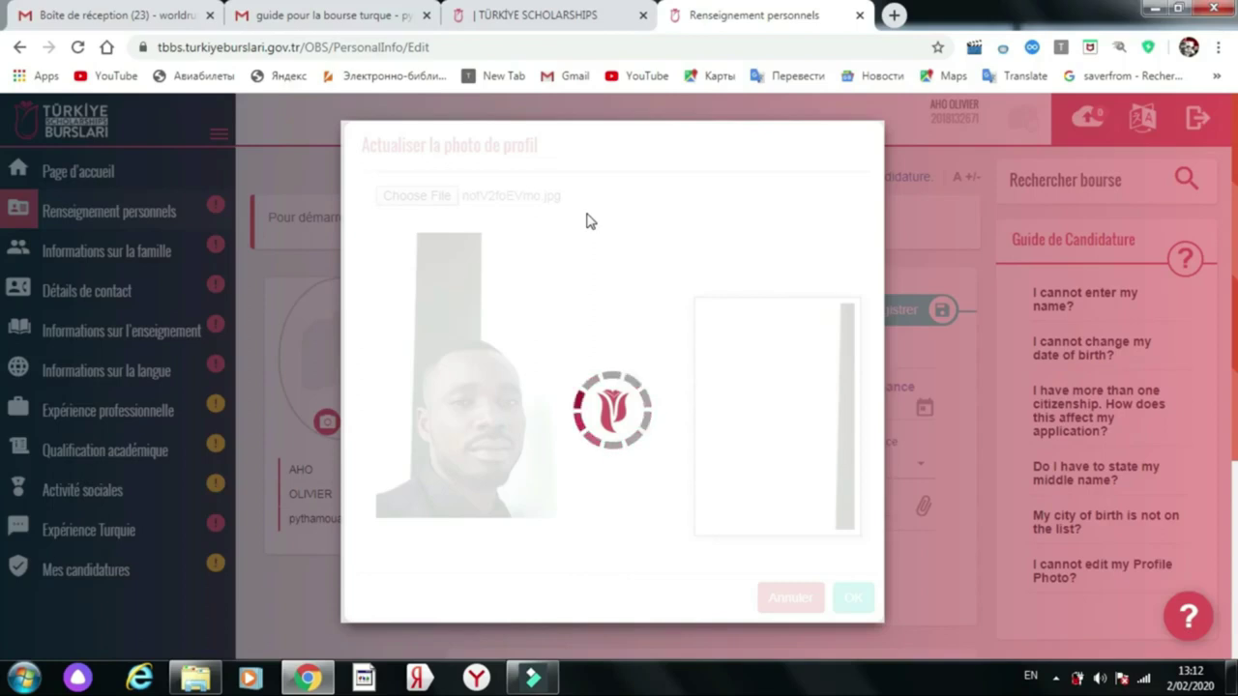
Adjust the crop box around the face and apply the cropped photo.
{"action": "left_click_drag", "start_coordinate": [468, 332], "coordinate": [478, 364]}
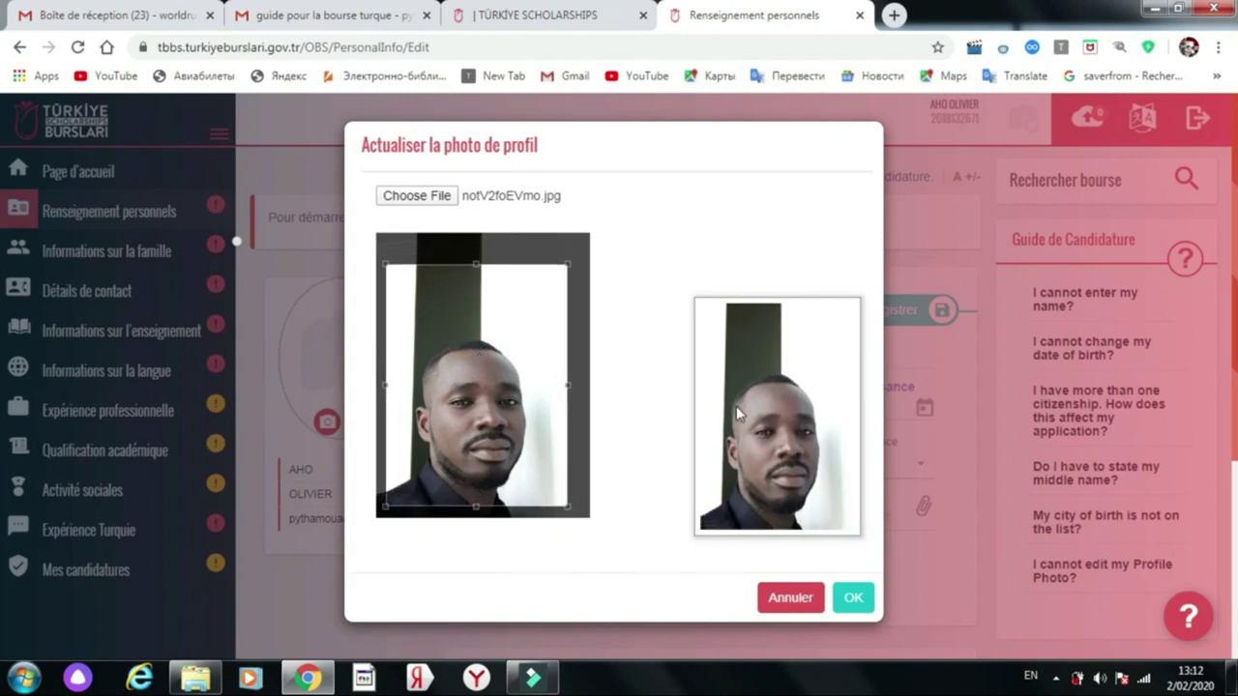
{"action": "left_click_drag", "start_coordinate": [498, 408], "coordinate": [505, 411]}
{"action": "left_click", "coordinate": [480, 271]}
{"action": "left_click_drag", "start_coordinate": [481, 271], "coordinate": [479, 286]}
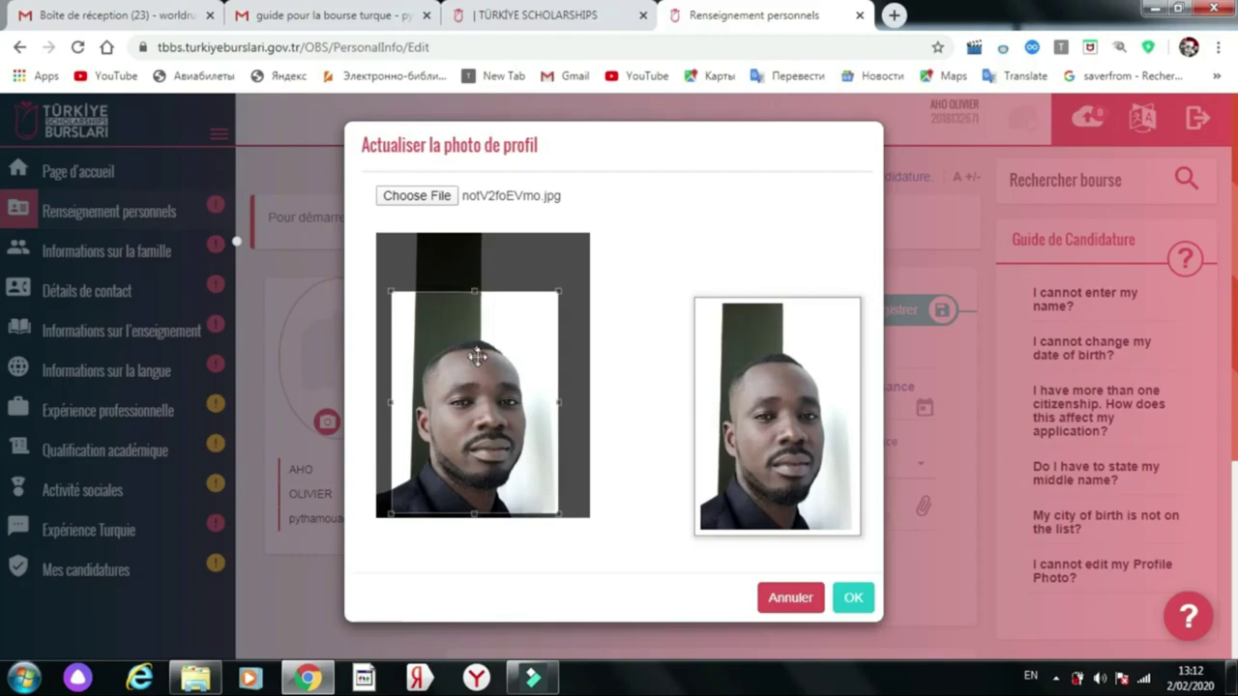
{"action": "left_click_drag", "start_coordinate": [478, 354], "coordinate": [486, 361]}
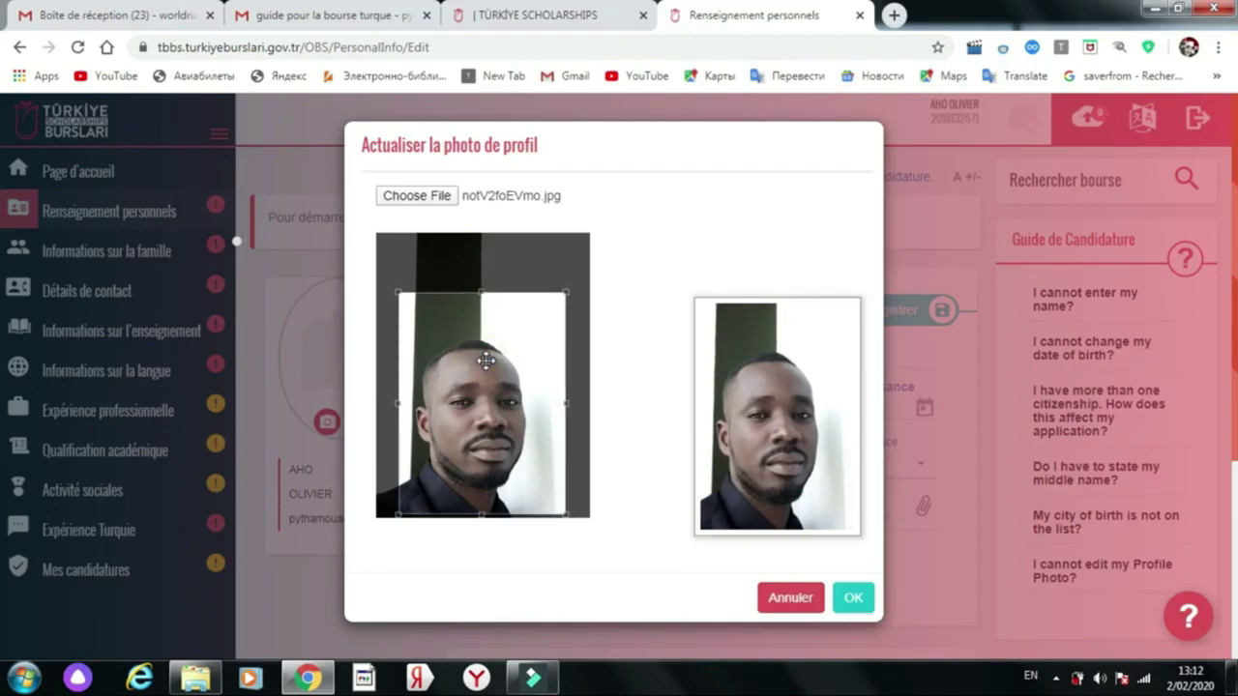
{"action": "left_click_drag", "start_coordinate": [485, 361], "coordinate": [473, 365]}
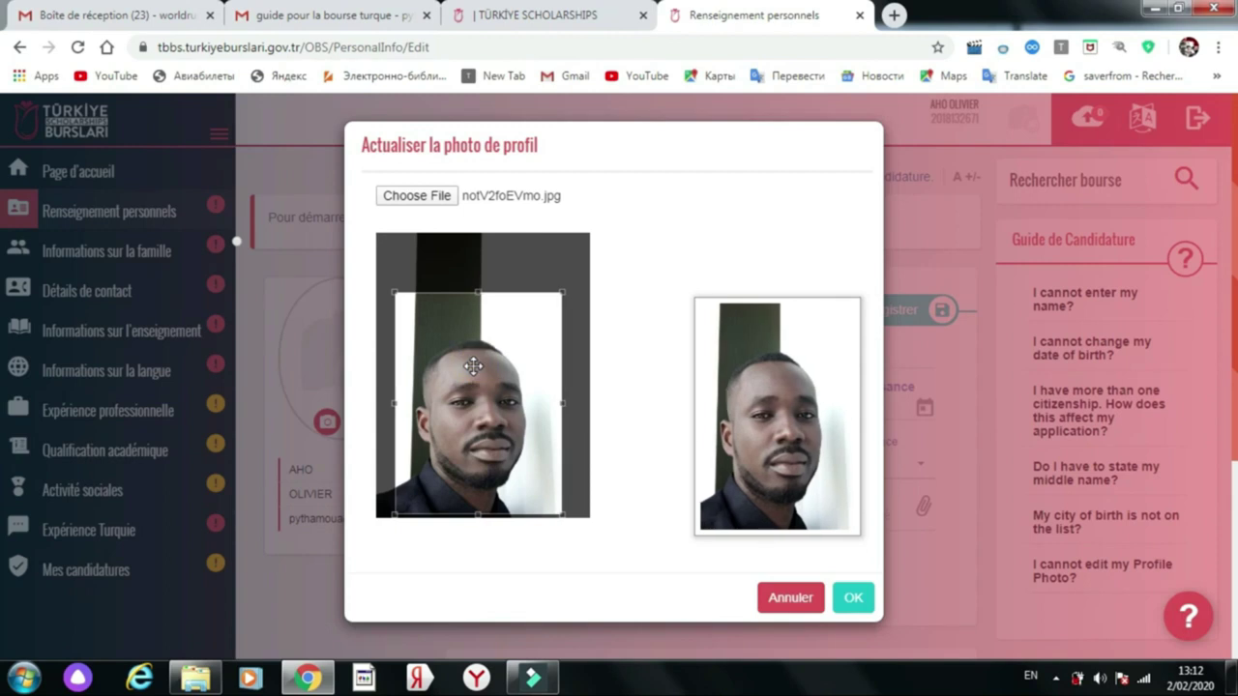
{"action": "left_click", "coordinate": [853, 599]}
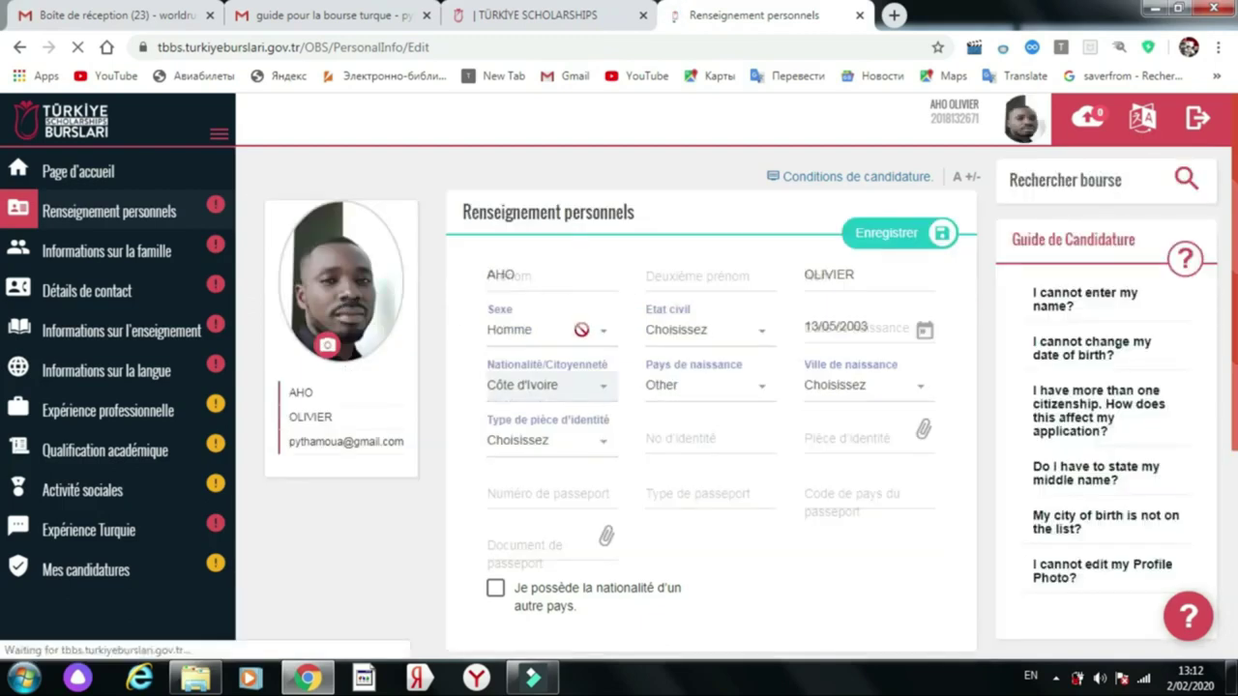
Set marital status to Célibataire, birth country Côte d'Ivoire and birth city Abidjan.
{"action": "left_click", "coordinate": [761, 339]}
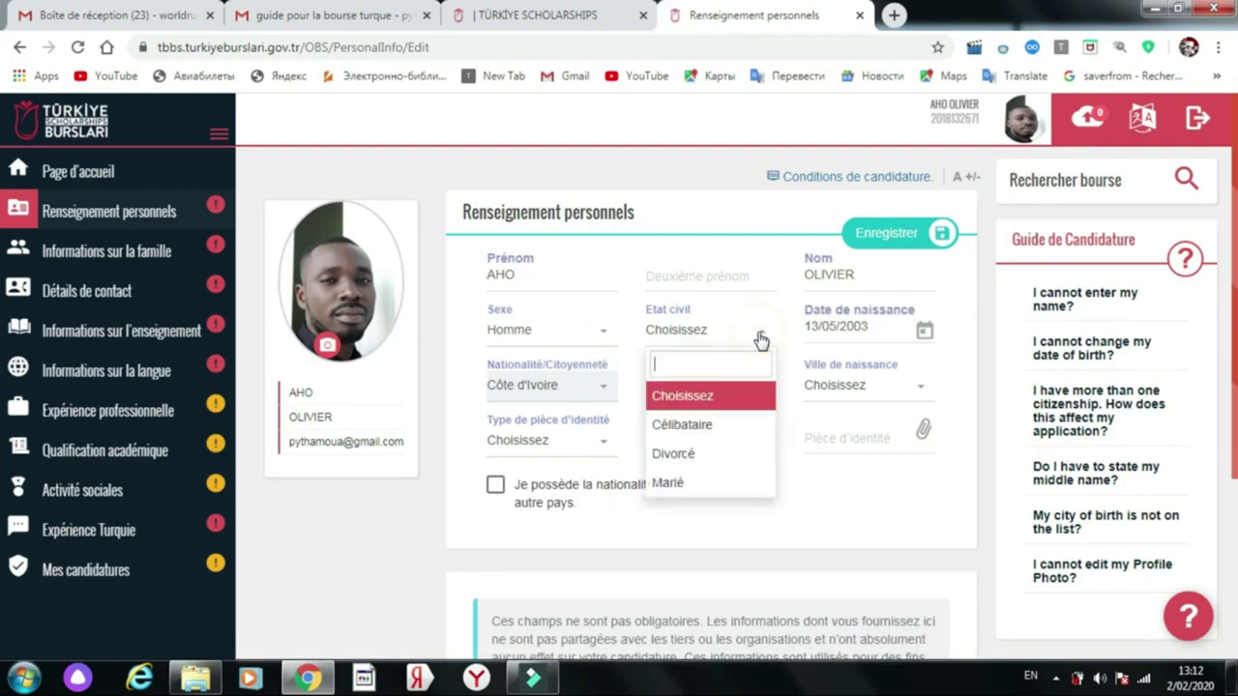
{"action": "left_click", "coordinate": [683, 423]}
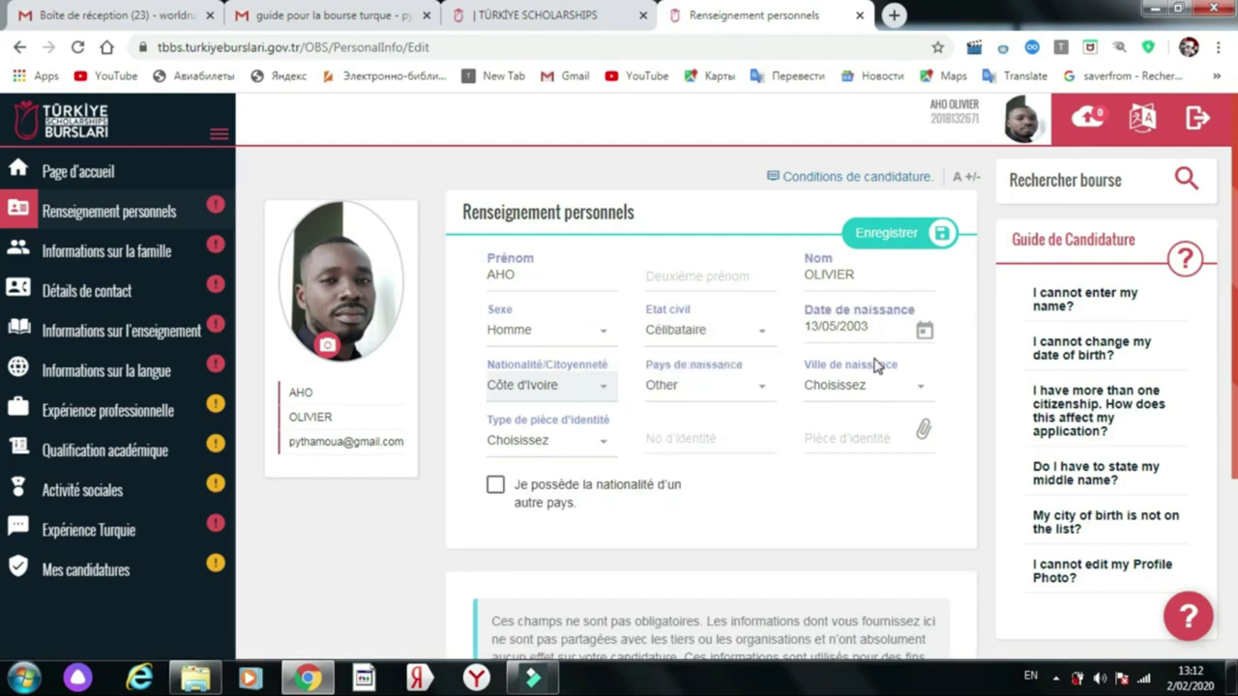
{"action": "left_click", "coordinate": [713, 396]}
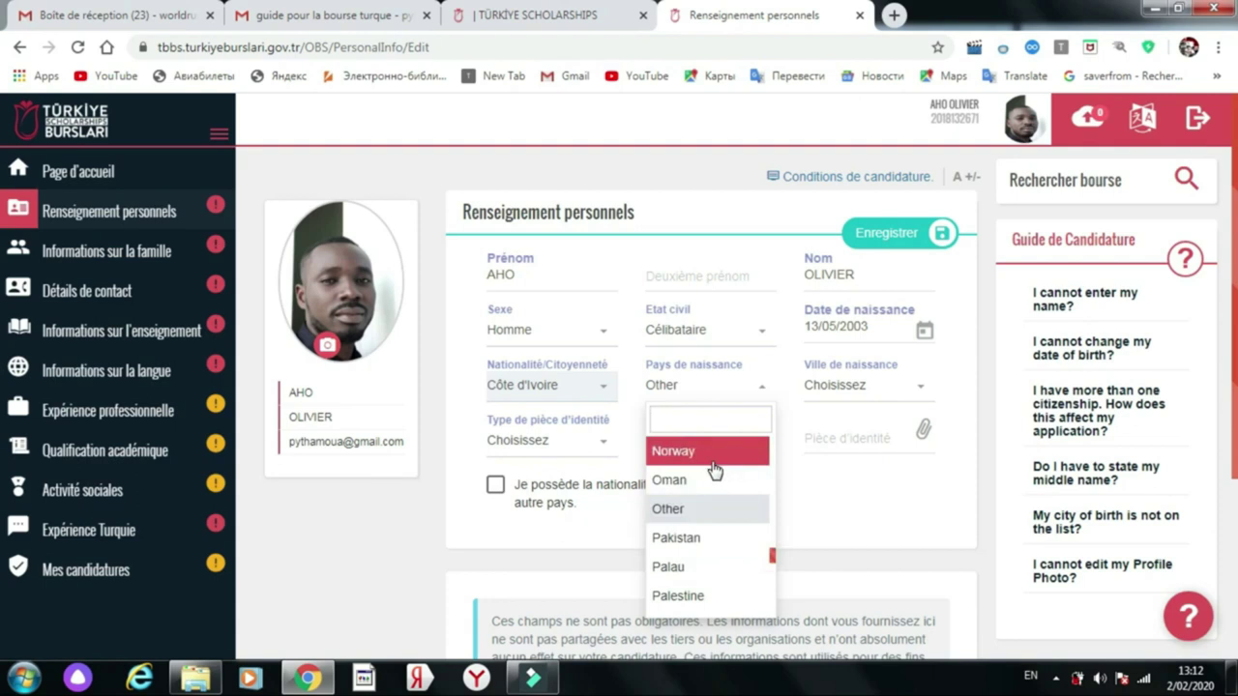
{"action": "type", "text": "CO"}
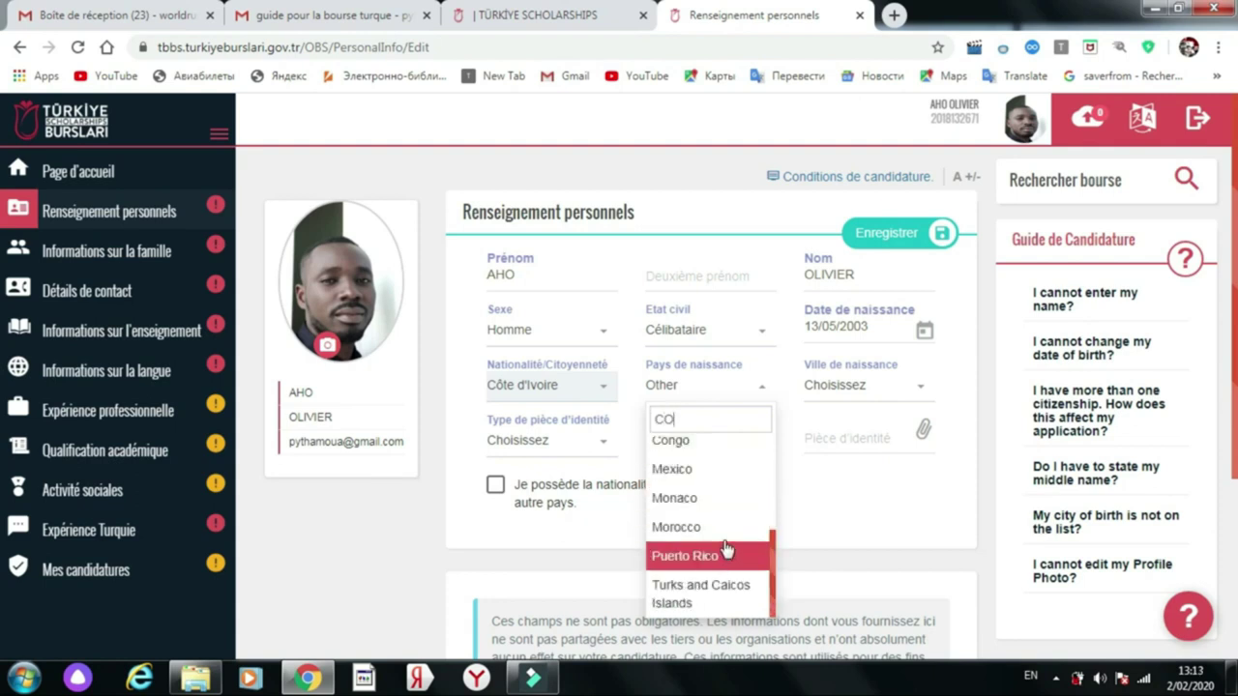
{"action": "type", "text": "T"}
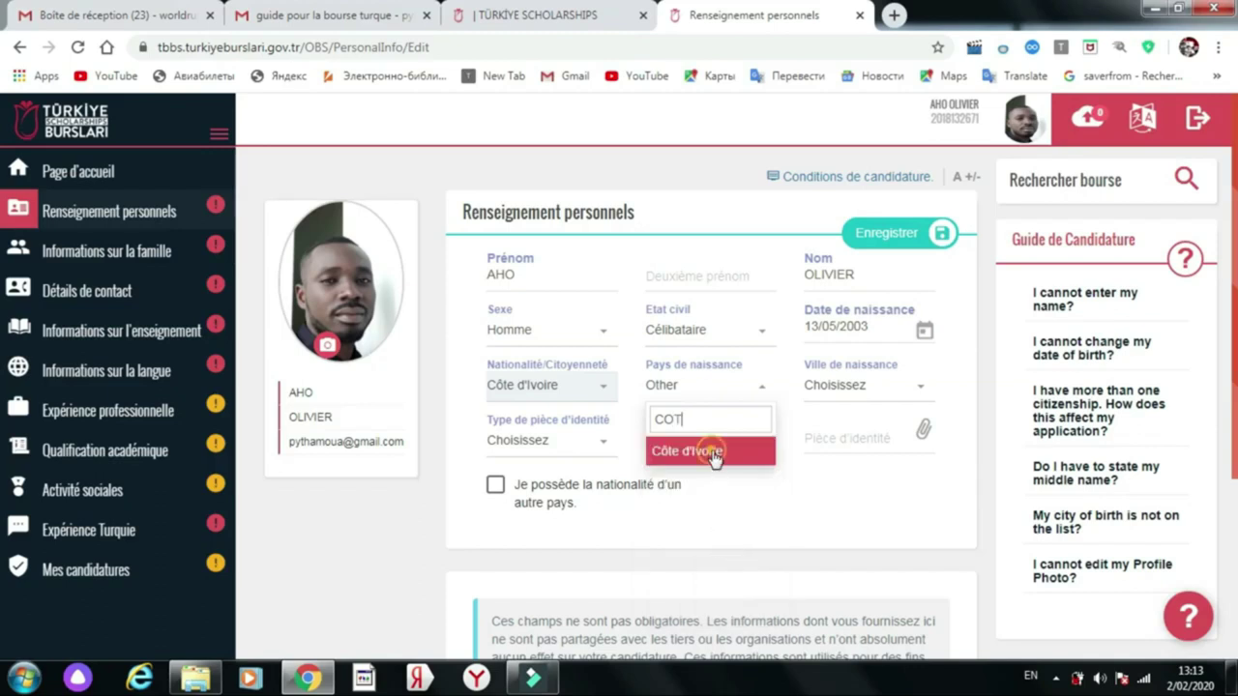
{"action": "left_click", "coordinate": [713, 453]}
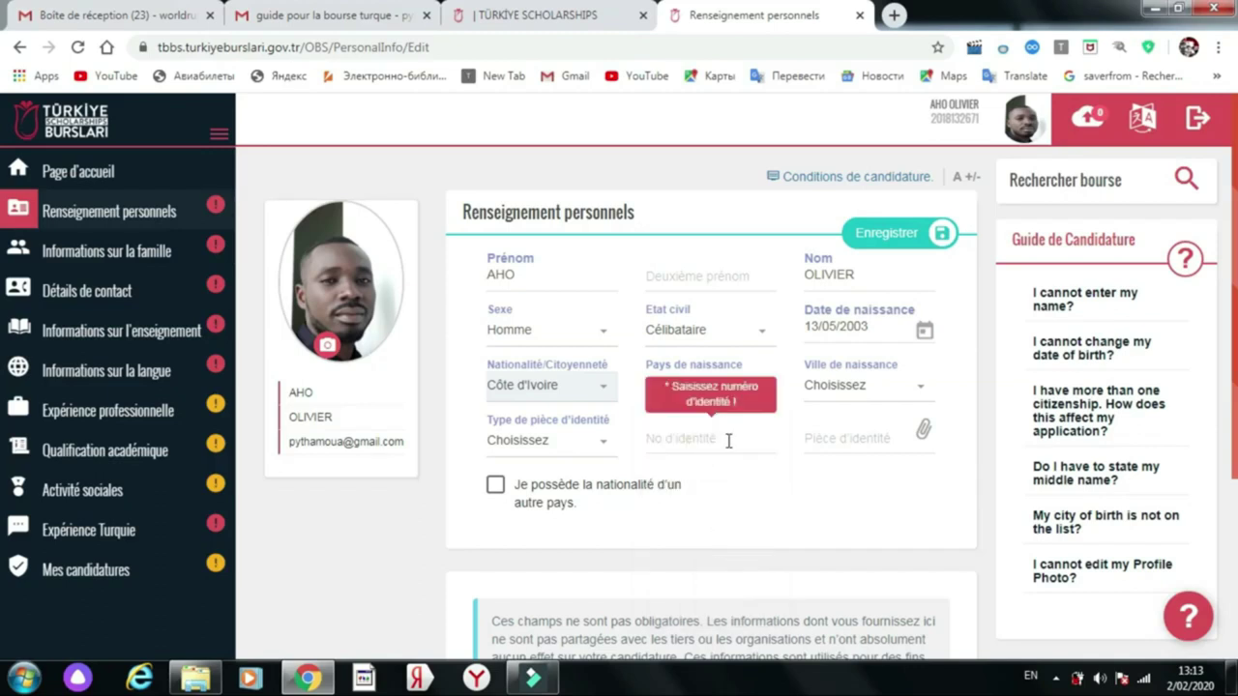
{"action": "left_click", "coordinate": [856, 394]}
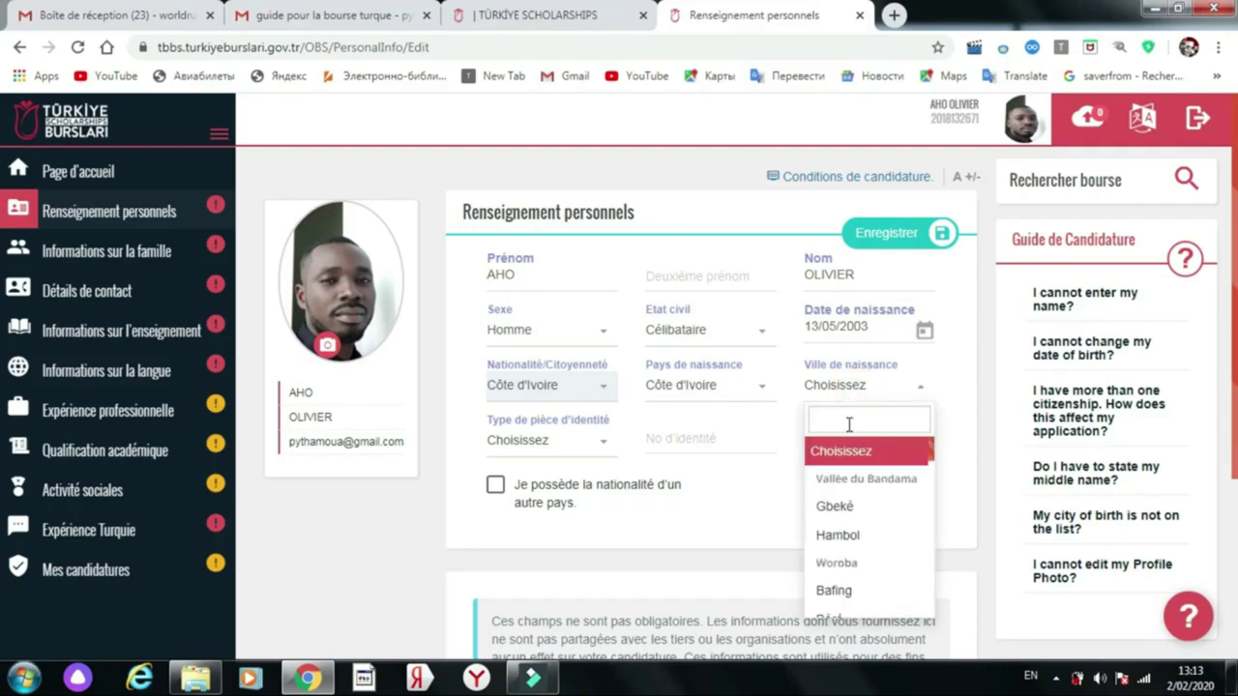
{"action": "type", "text": "AB"}
{"action": "left_click", "coordinate": [849, 479]}
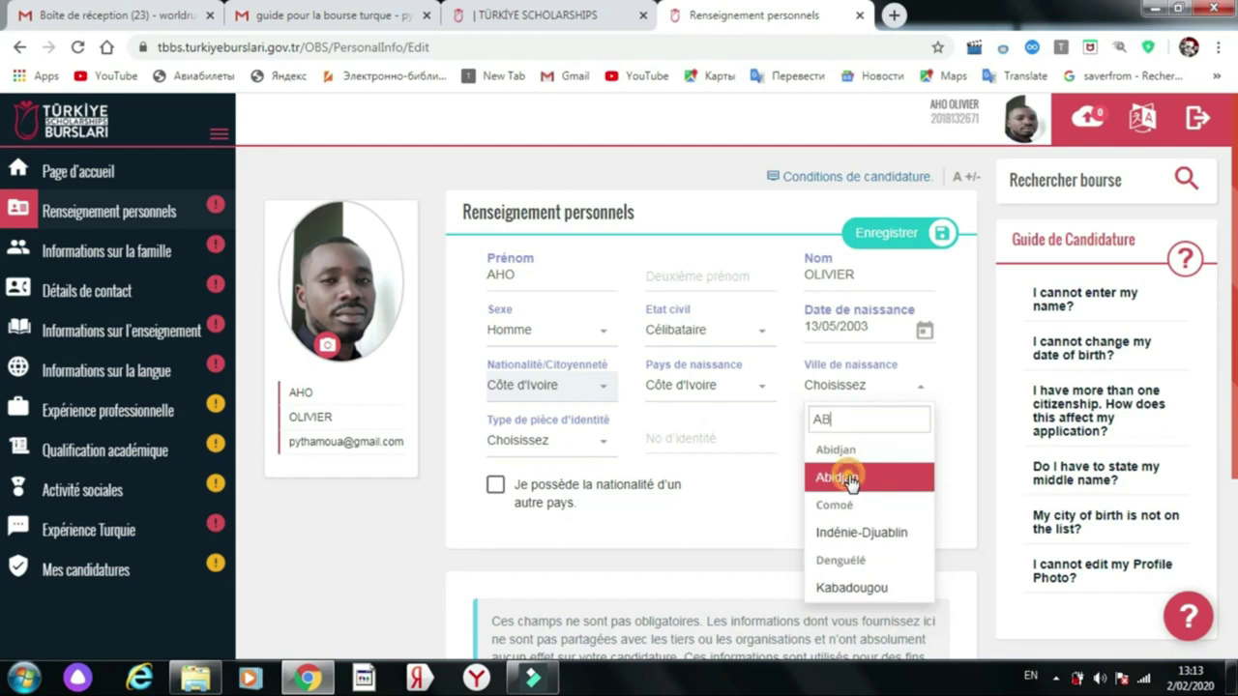
Choose the national identity card as document type and enter the card number.
{"action": "left_click", "coordinate": [592, 449]}
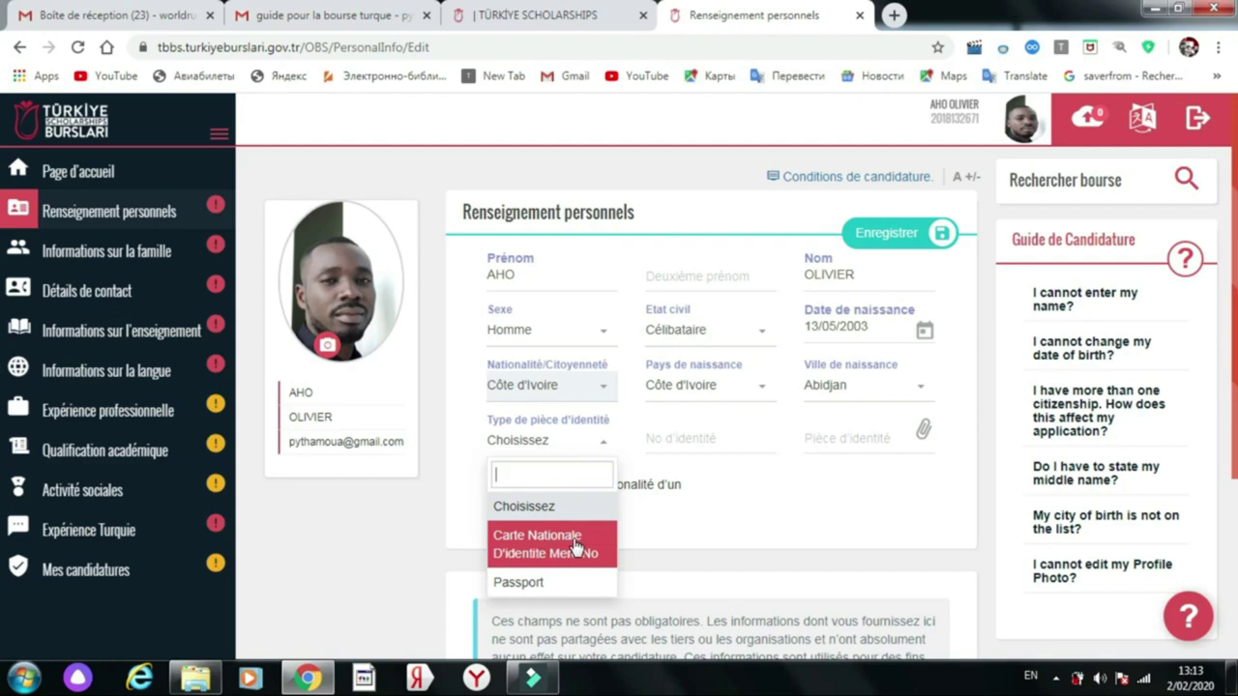
{"action": "left_click", "coordinate": [576, 548]}
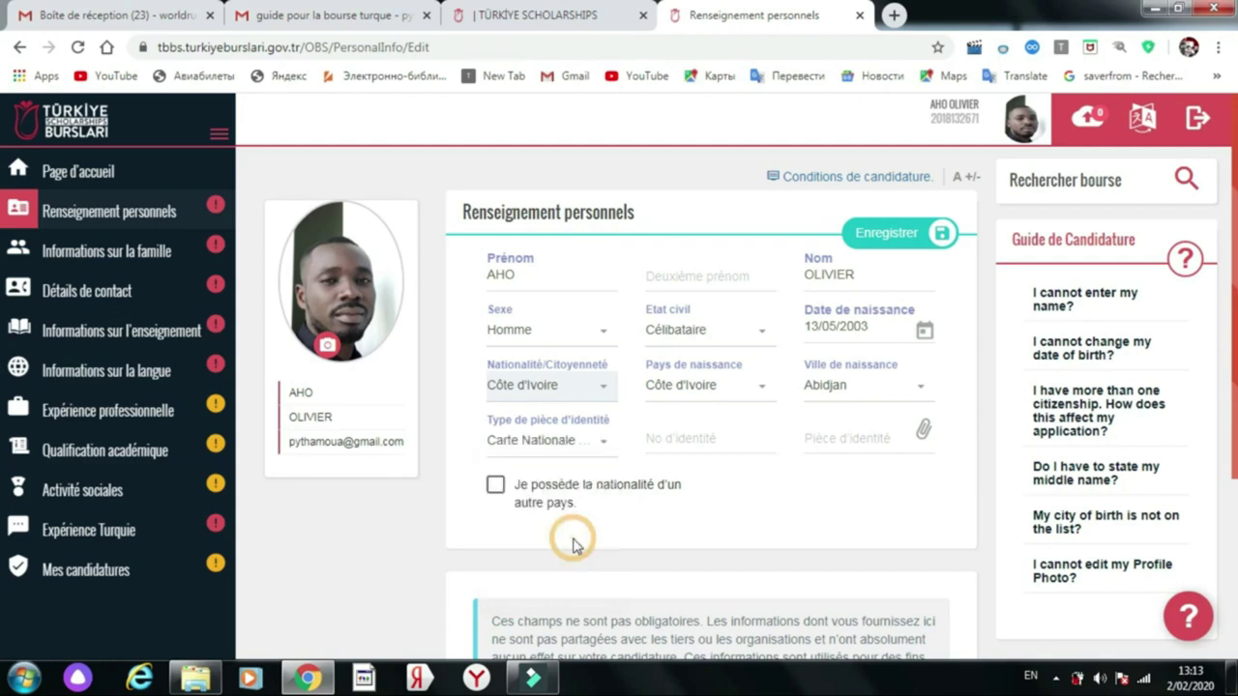
{"action": "left_click", "coordinate": [707, 442]}
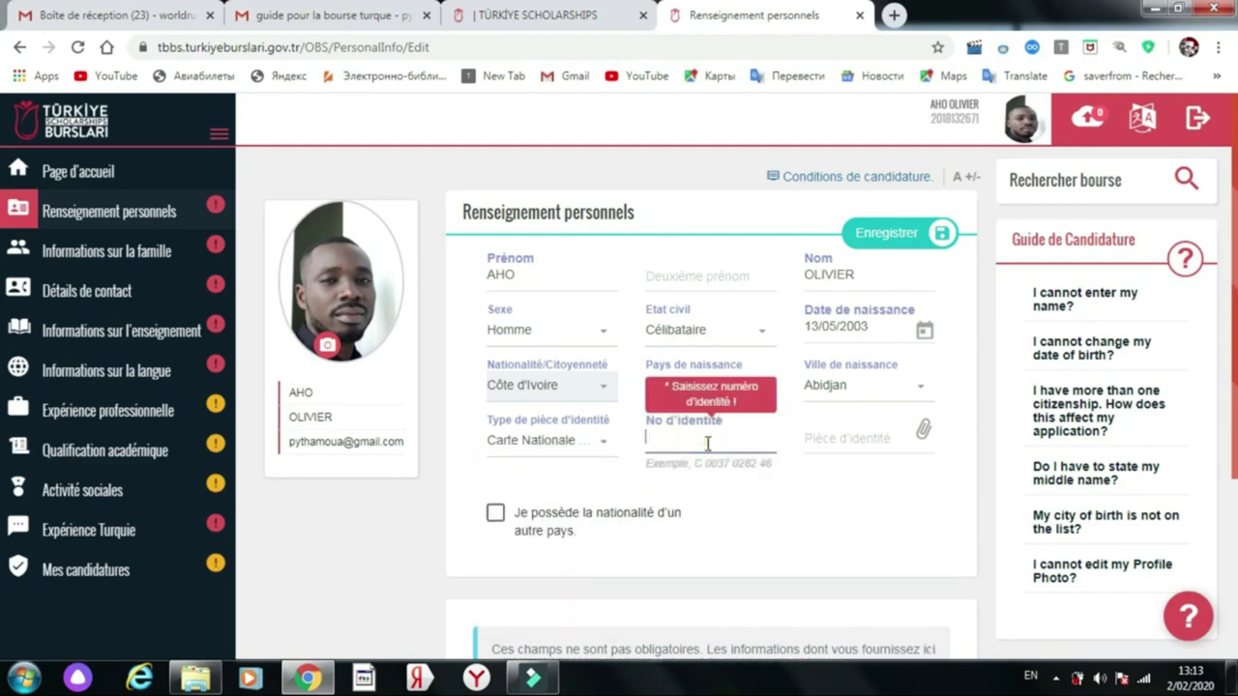
{"action": "left_click_drag", "start_coordinate": [691, 464], "coordinate": [745, 464]}
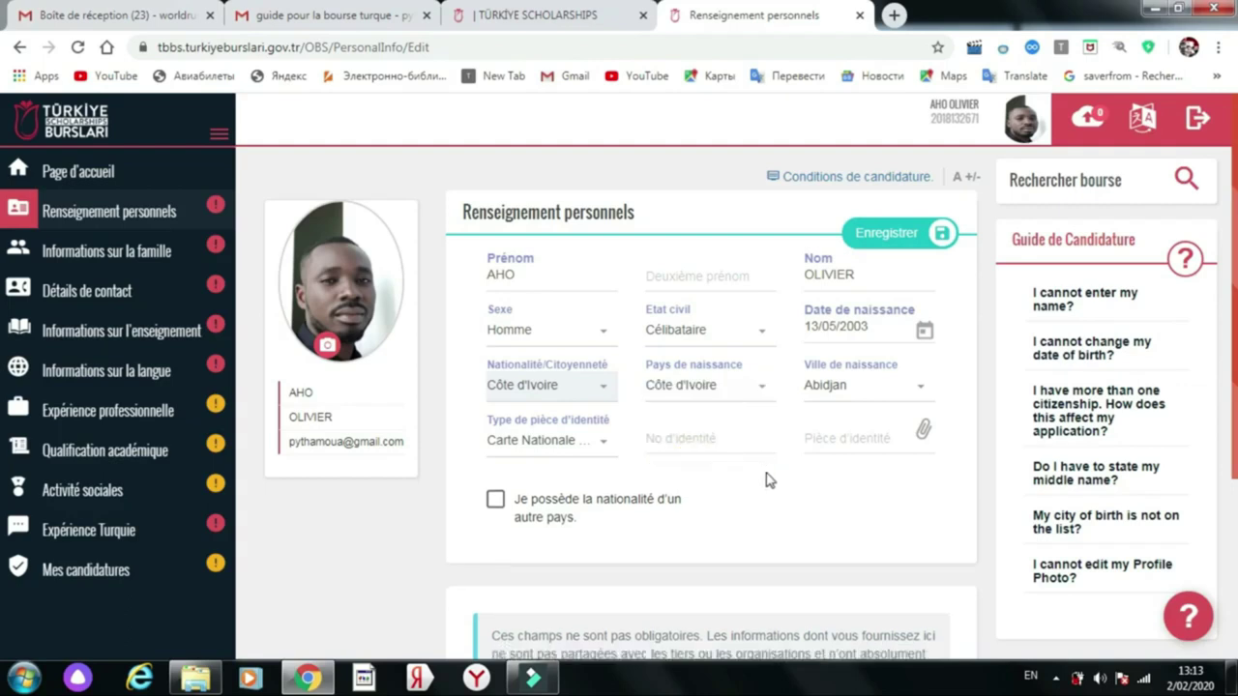
{"action": "left_click", "coordinate": [713, 445]}
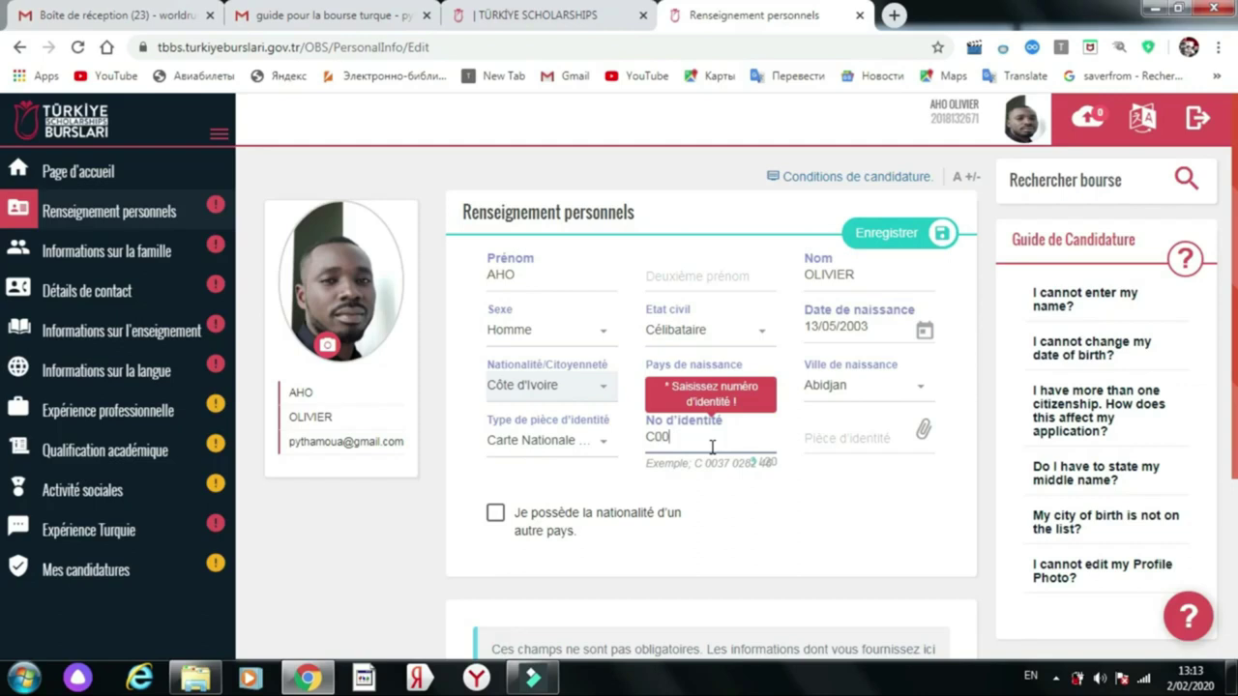
{"action": "left_click", "coordinate": [654, 437]}
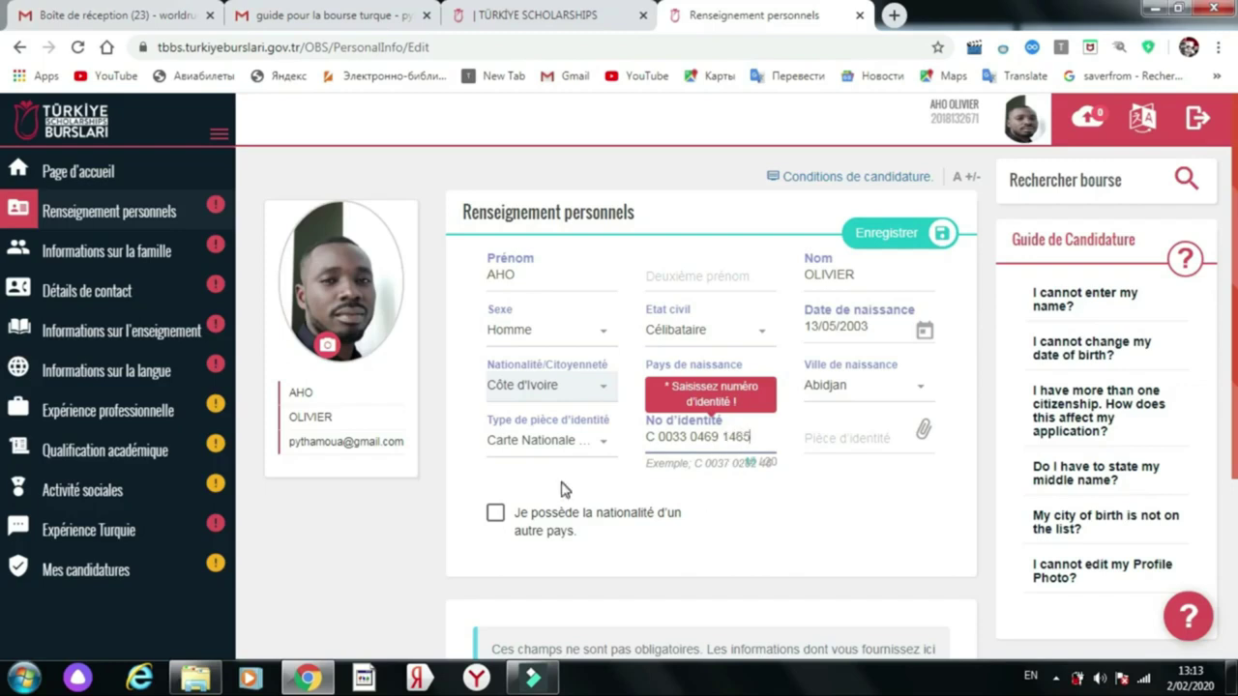
Attach the CNI file from Pictures to Pièce d'identité and save the section.
{"action": "left_click", "coordinate": [841, 439]}
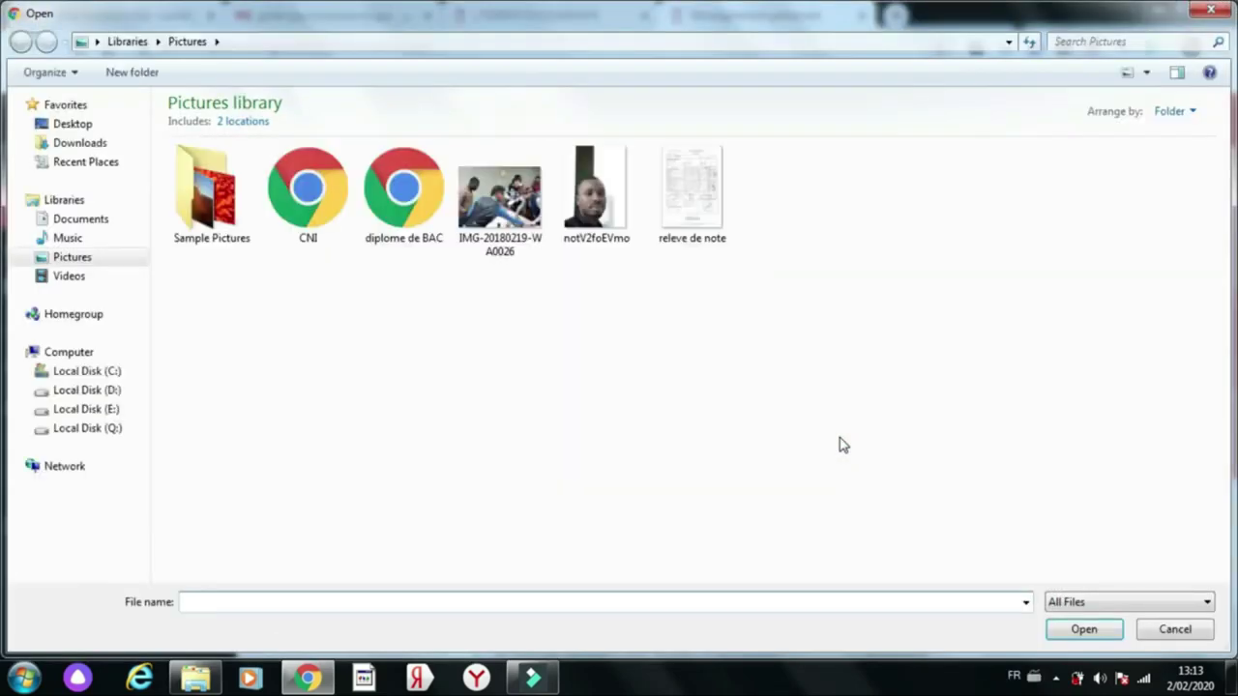
{"action": "left_click", "coordinate": [1217, 11]}
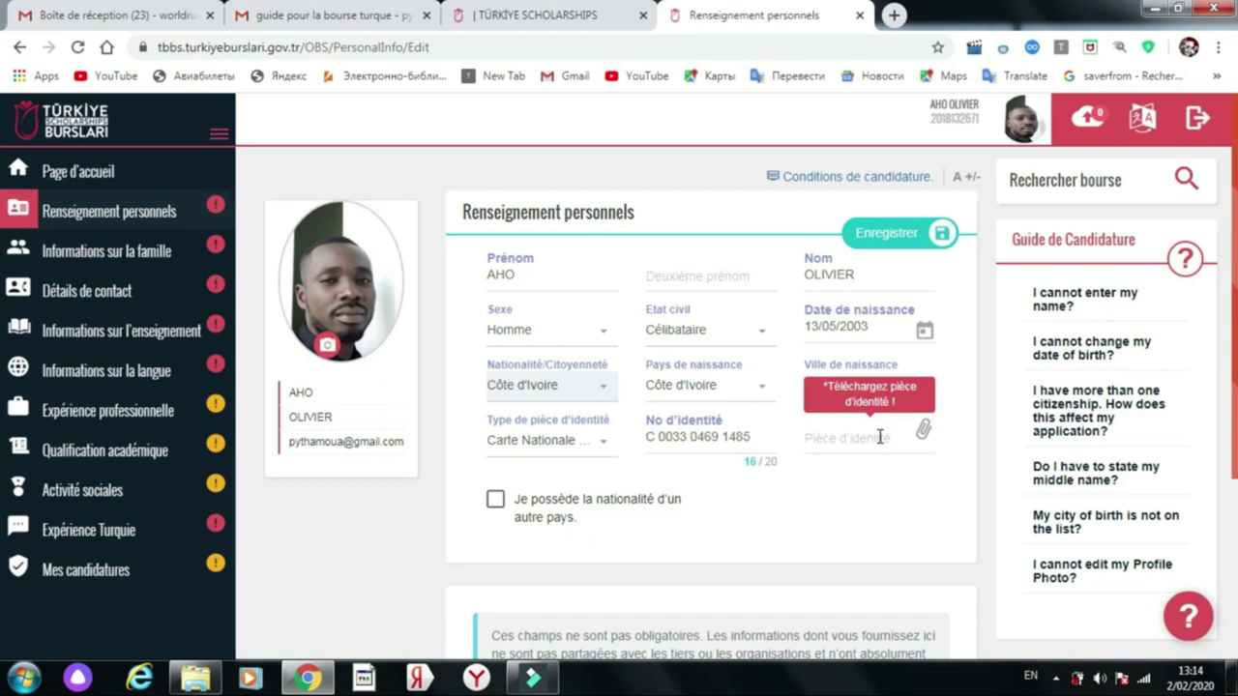
{"action": "left_click", "coordinate": [925, 433]}
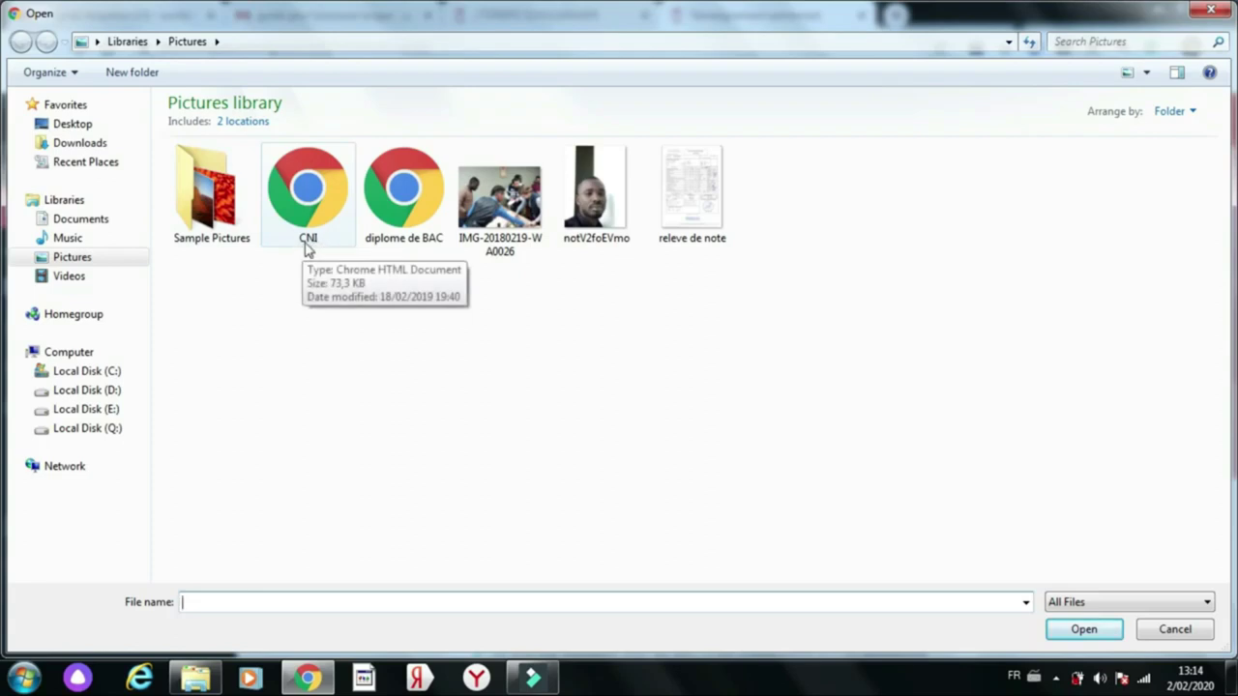
{"action": "double_click", "coordinate": [317, 211]}
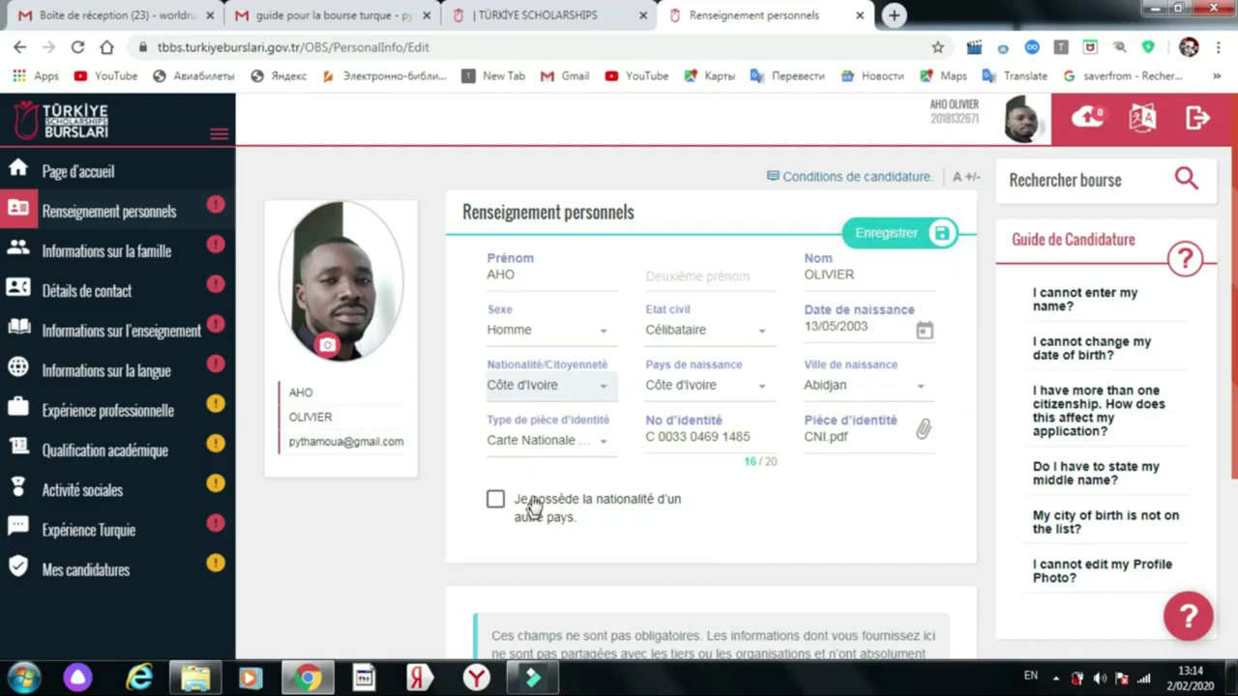
{"action": "left_click", "coordinate": [881, 237]}
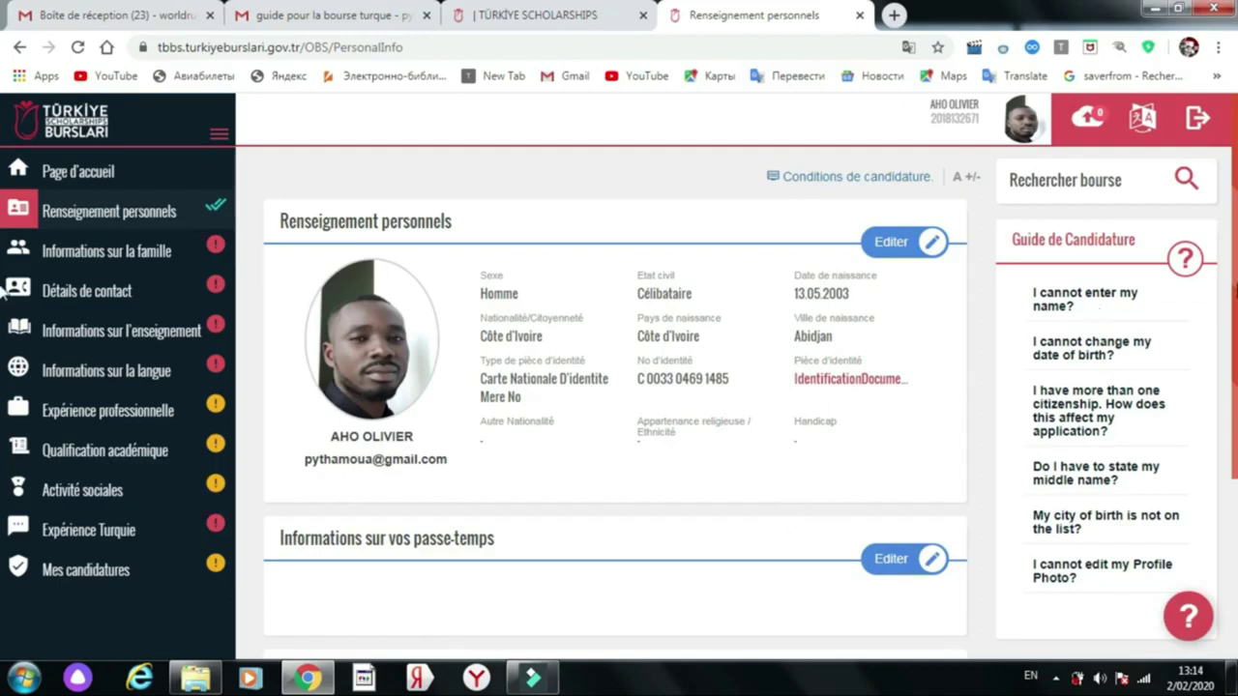
Tick La musique as a hobby, describe it as 'TRES EMOTIONEL', and save.
{"action": "scroll", "coordinate": [902, 525], "scroll_direction": "down", "scroll_amount": 2}
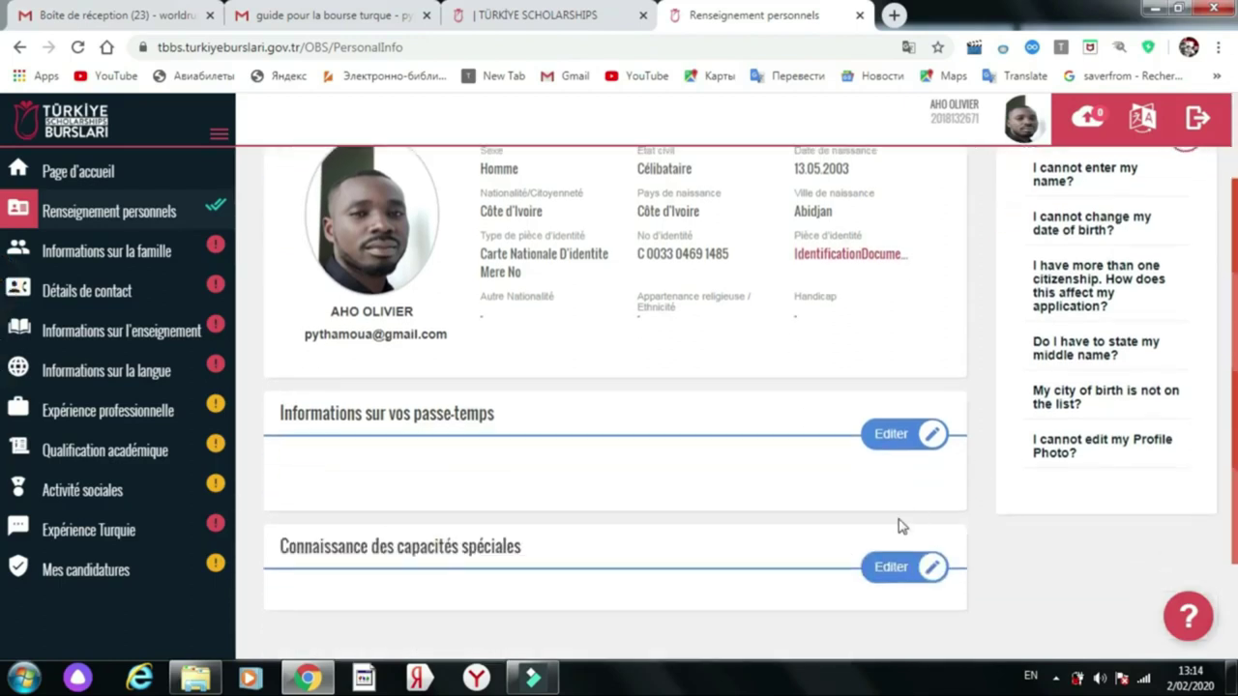
{"action": "left_click", "coordinate": [896, 441]}
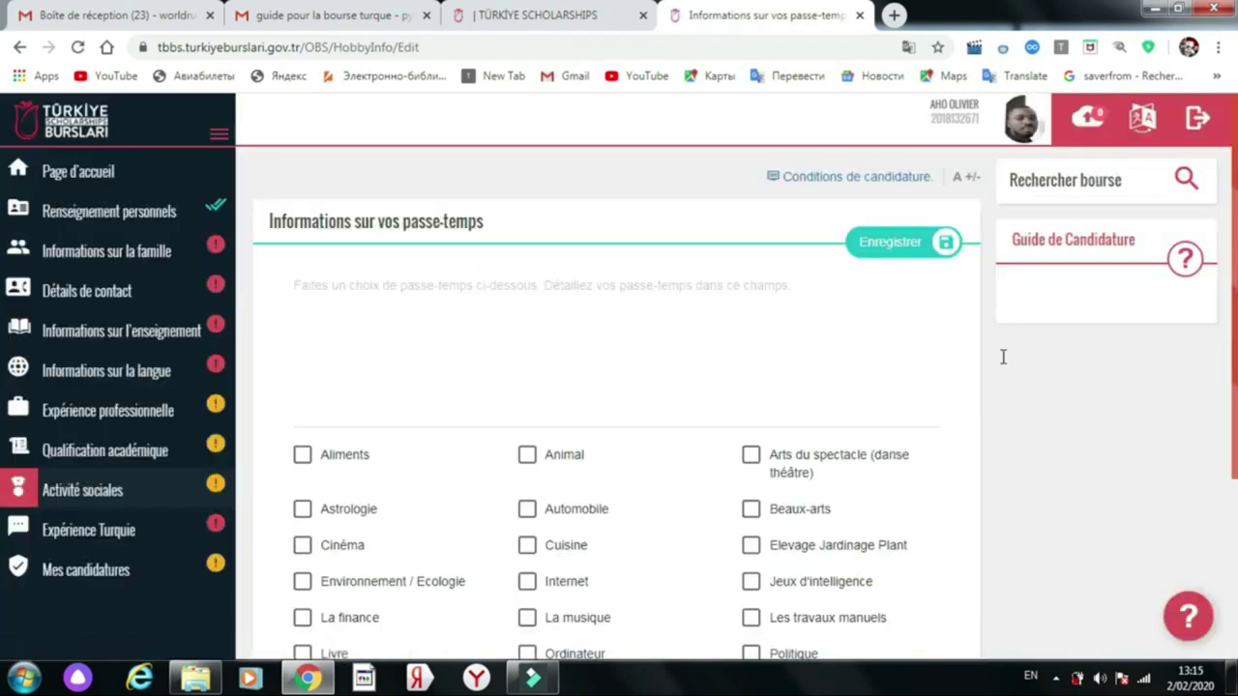
{"action": "scroll", "coordinate": [3, 290], "scroll_direction": "down", "scroll_amount": 1}
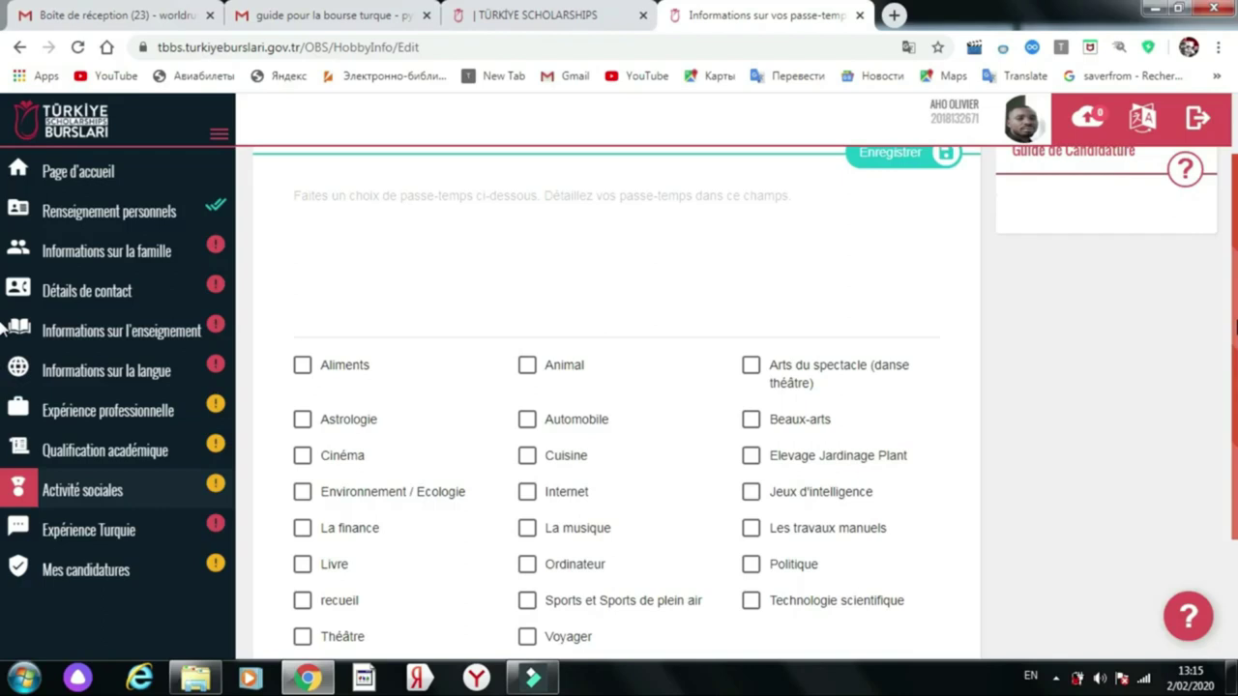
{"action": "scroll", "coordinate": [3, 377], "scroll_direction": "down", "scroll_amount": 1}
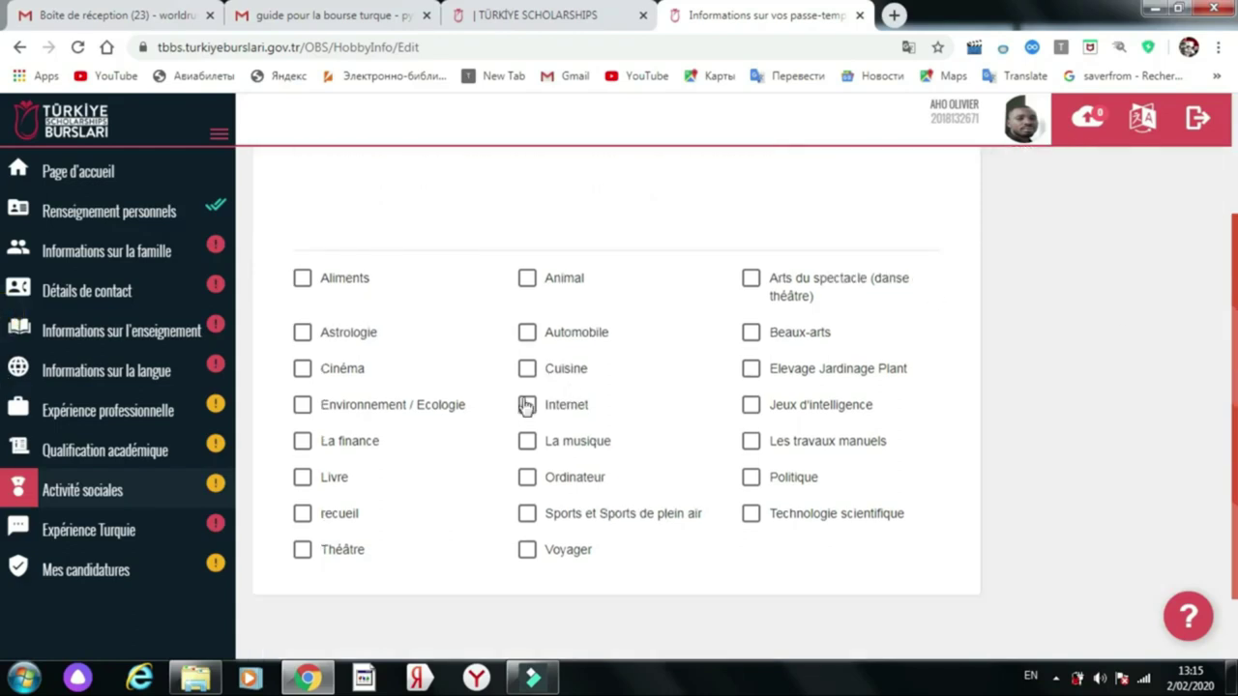
{"action": "left_click", "coordinate": [526, 442]}
{"action": "left_click", "coordinate": [526, 442]}
{"action": "scroll", "coordinate": [5, 188], "scroll_direction": "up", "scroll_amount": 2}
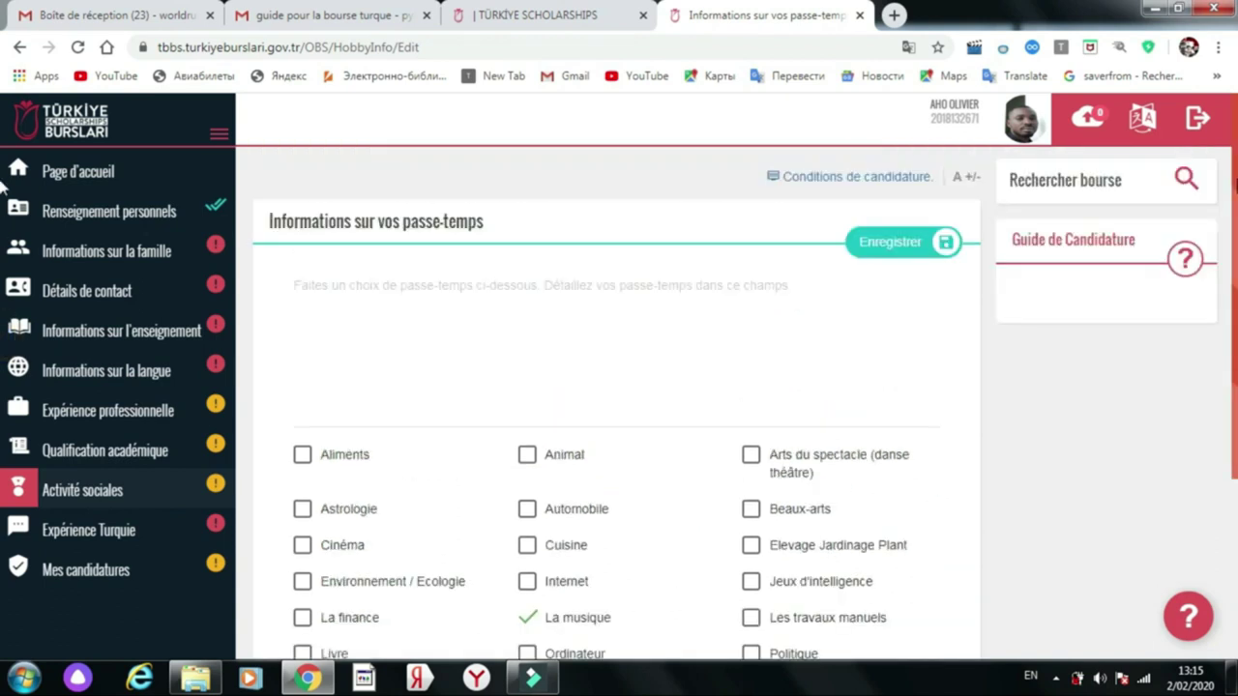
{"action": "left_click", "coordinate": [586, 281]}
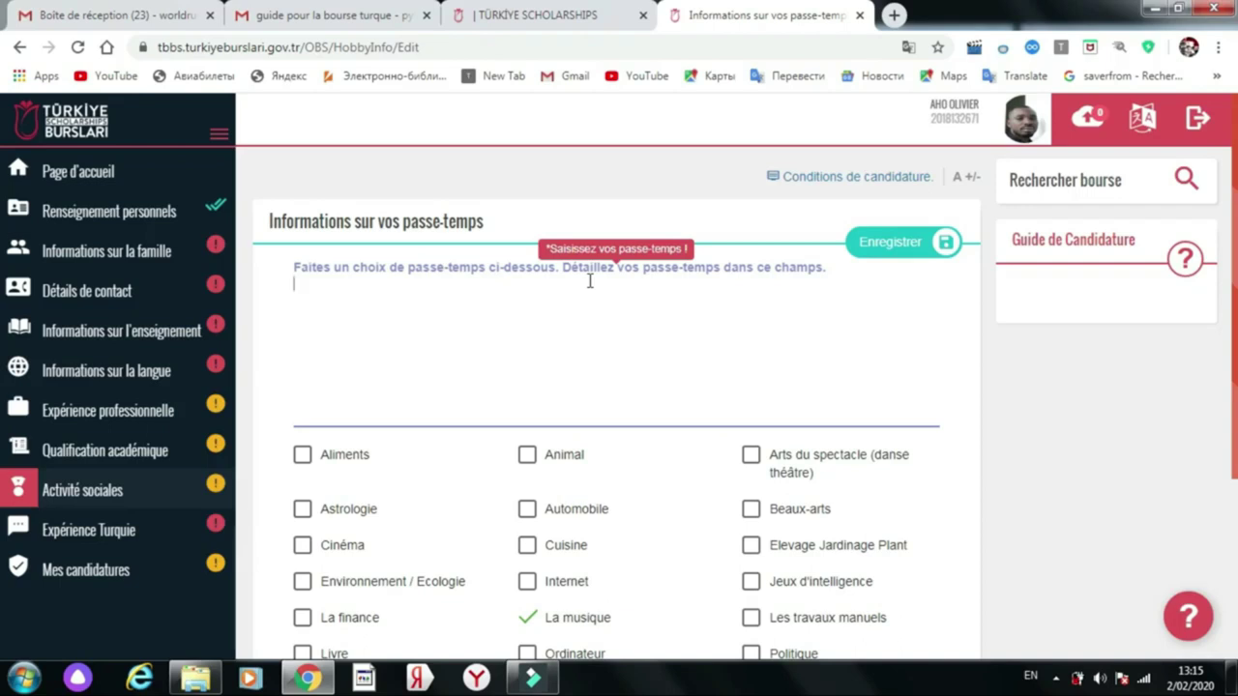
{"action": "type", "text": "TRES EM"}
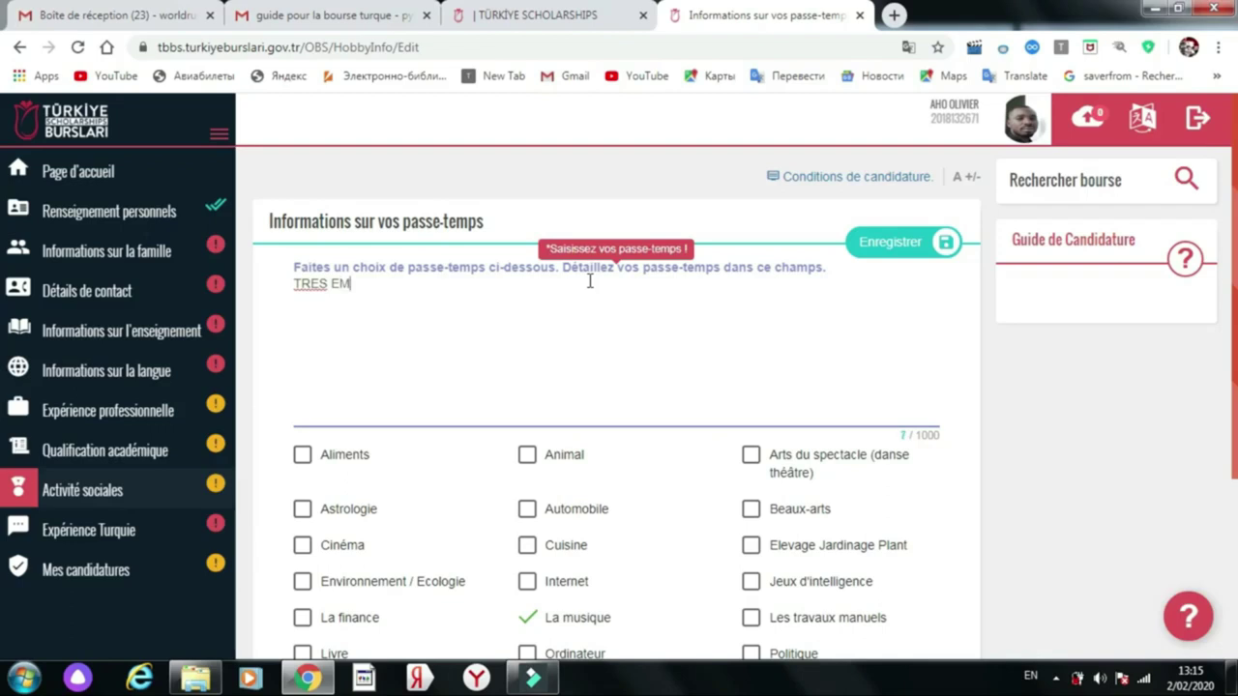
{"action": "type", "text": "OTIONEL"}
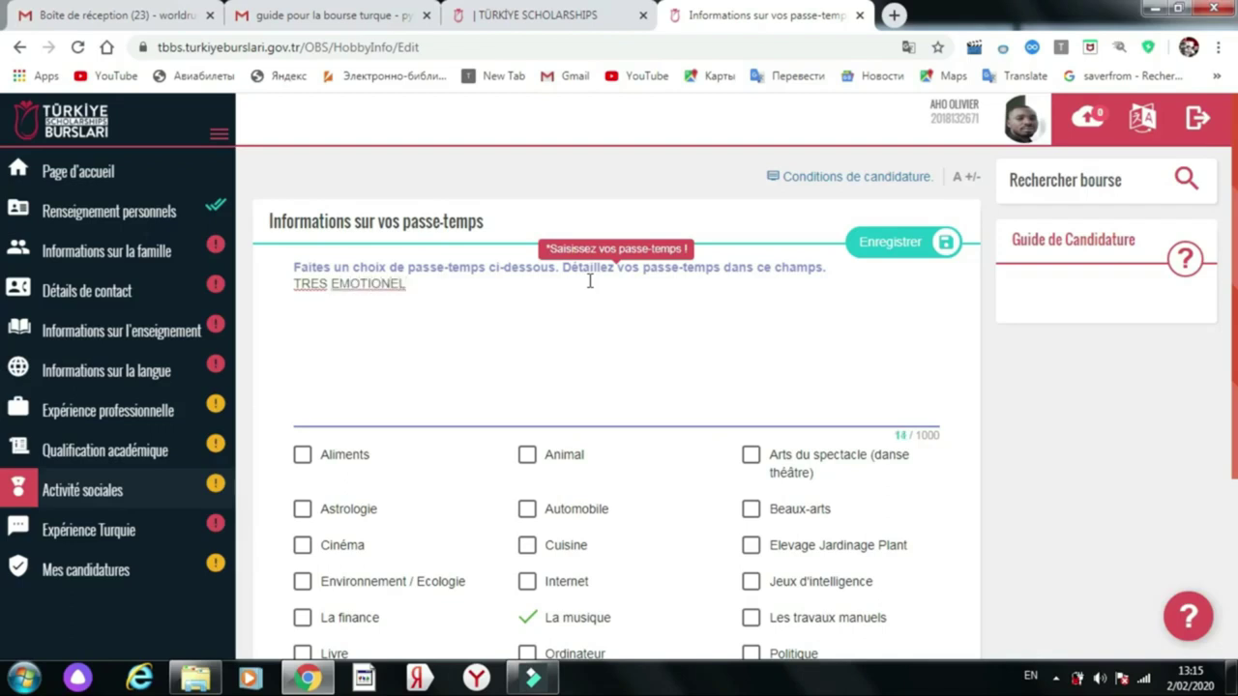
{"action": "left_click", "coordinate": [917, 253]}
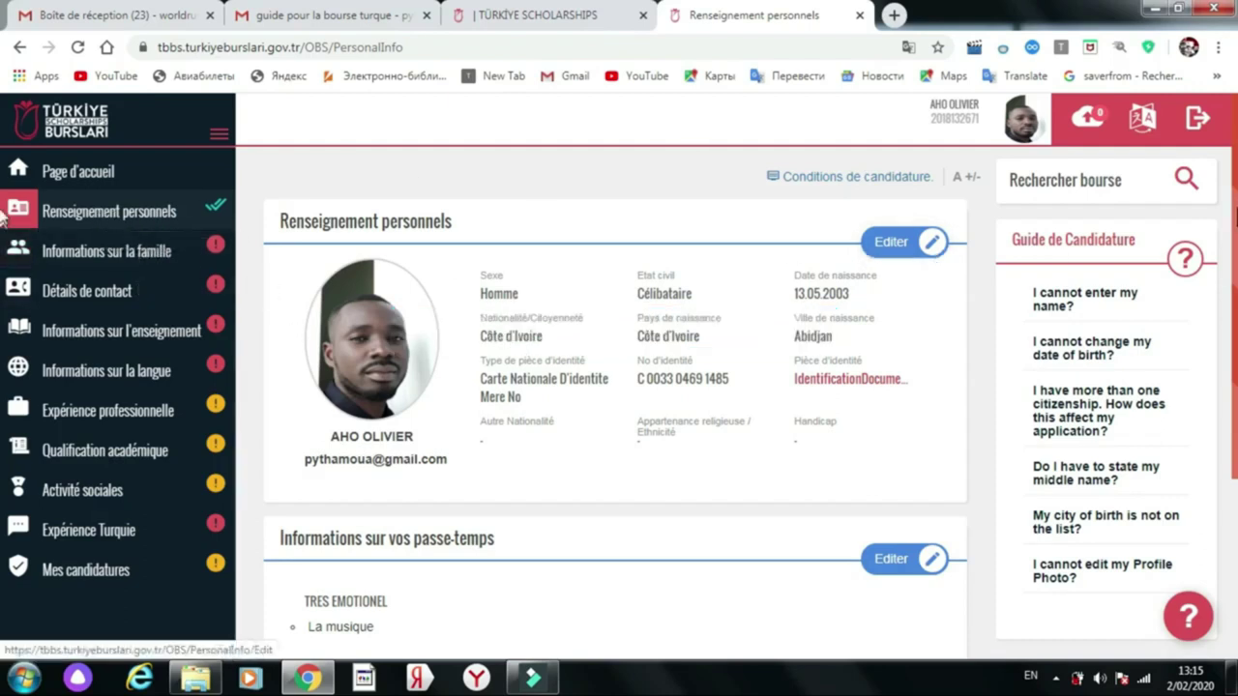
Tick Piano and Guitar under music and Football under sport, then save.
{"action": "scroll", "coordinate": [4, 305], "scroll_direction": "down", "scroll_amount": 1}
{"action": "scroll", "coordinate": [3, 334], "scroll_direction": "down", "scroll_amount": 2}
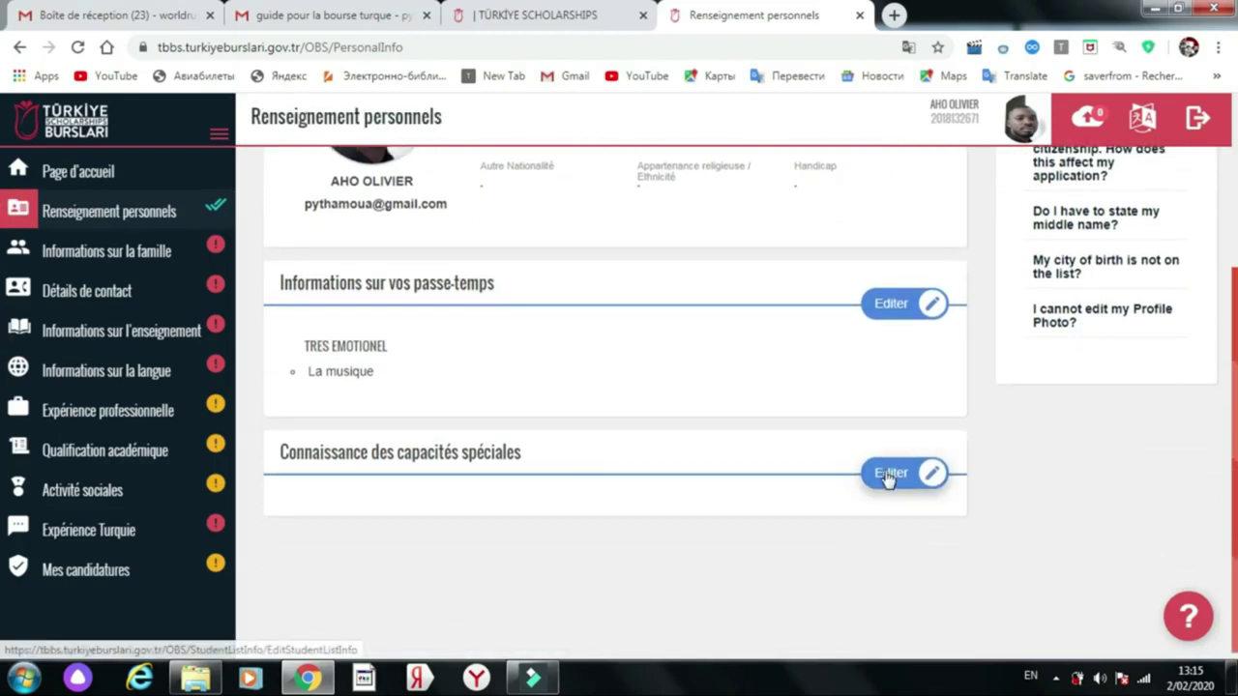
{"action": "left_click", "coordinate": [888, 476]}
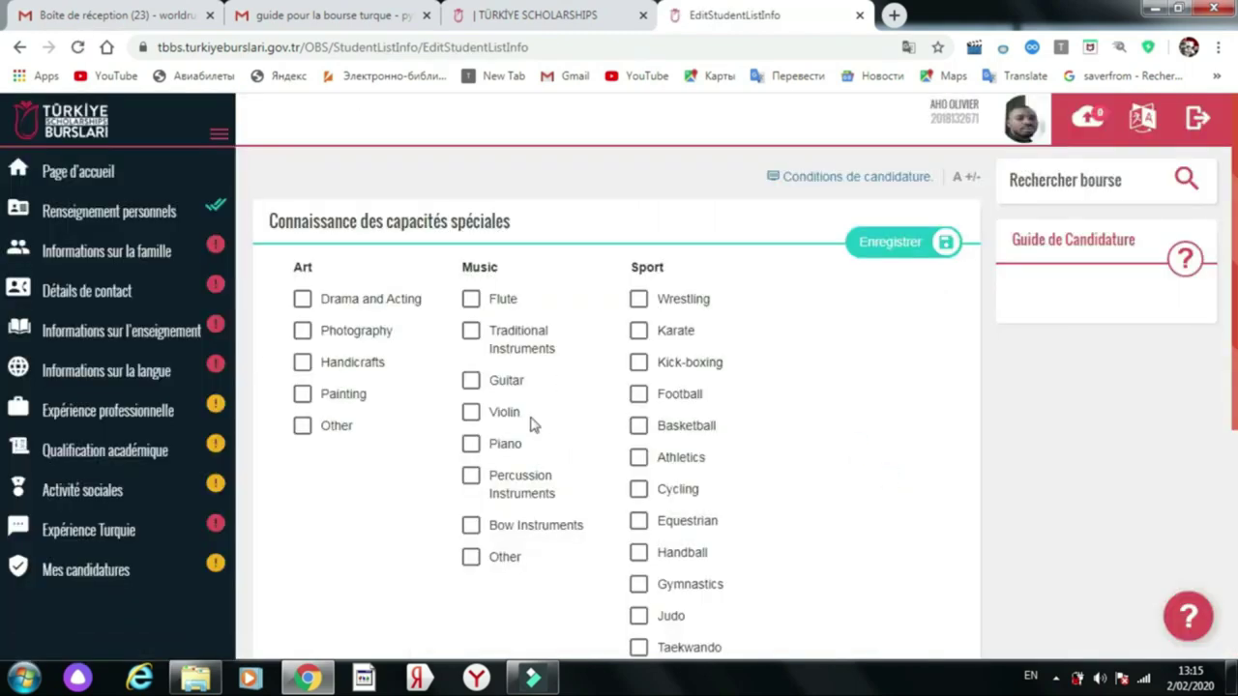
{"action": "left_click", "coordinate": [472, 447]}
{"action": "left_click", "coordinate": [470, 384]}
{"action": "left_click", "coordinate": [642, 399]}
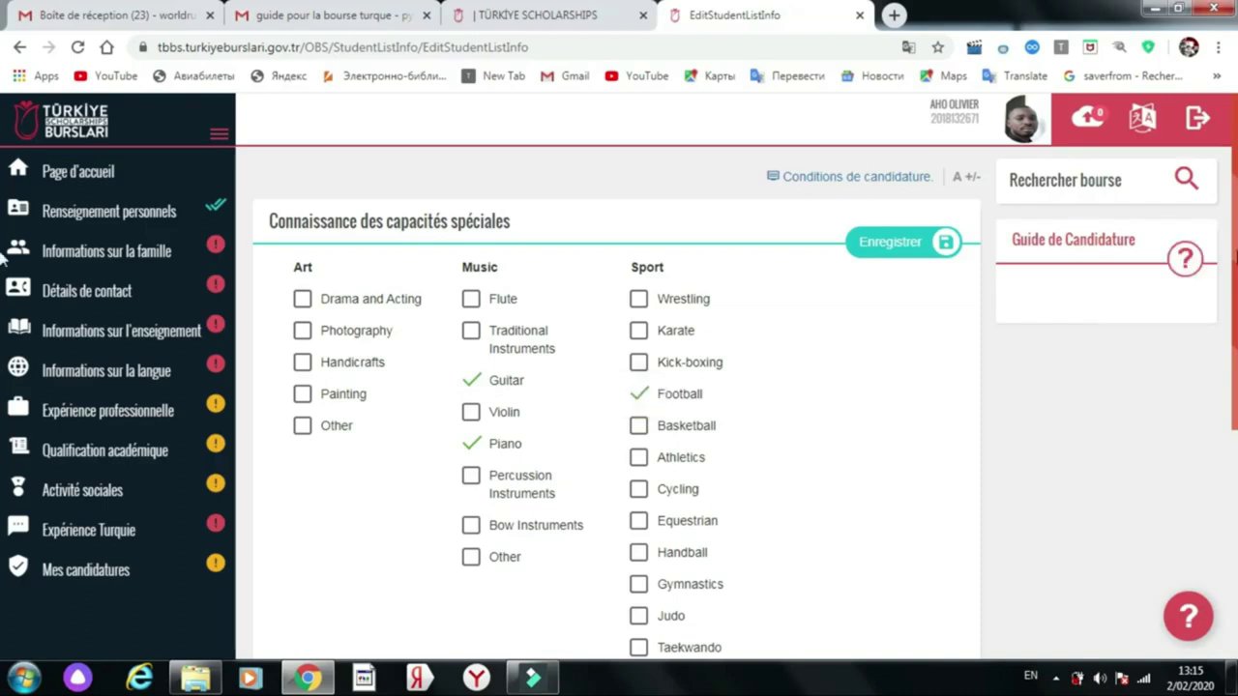
{"action": "scroll", "coordinate": [4, 354], "scroll_direction": "down", "scroll_amount": 2}
{"action": "scroll", "coordinate": [4, 354], "scroll_direction": "up", "scroll_amount": 2}
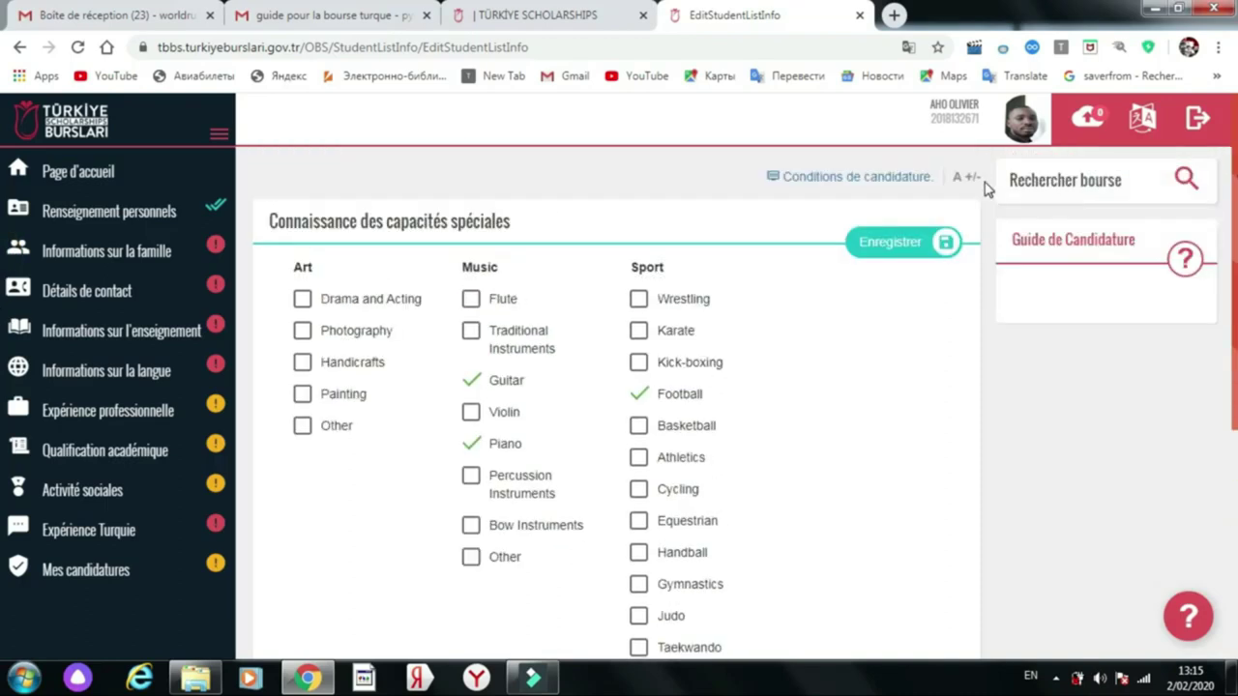
{"action": "left_click", "coordinate": [902, 247]}
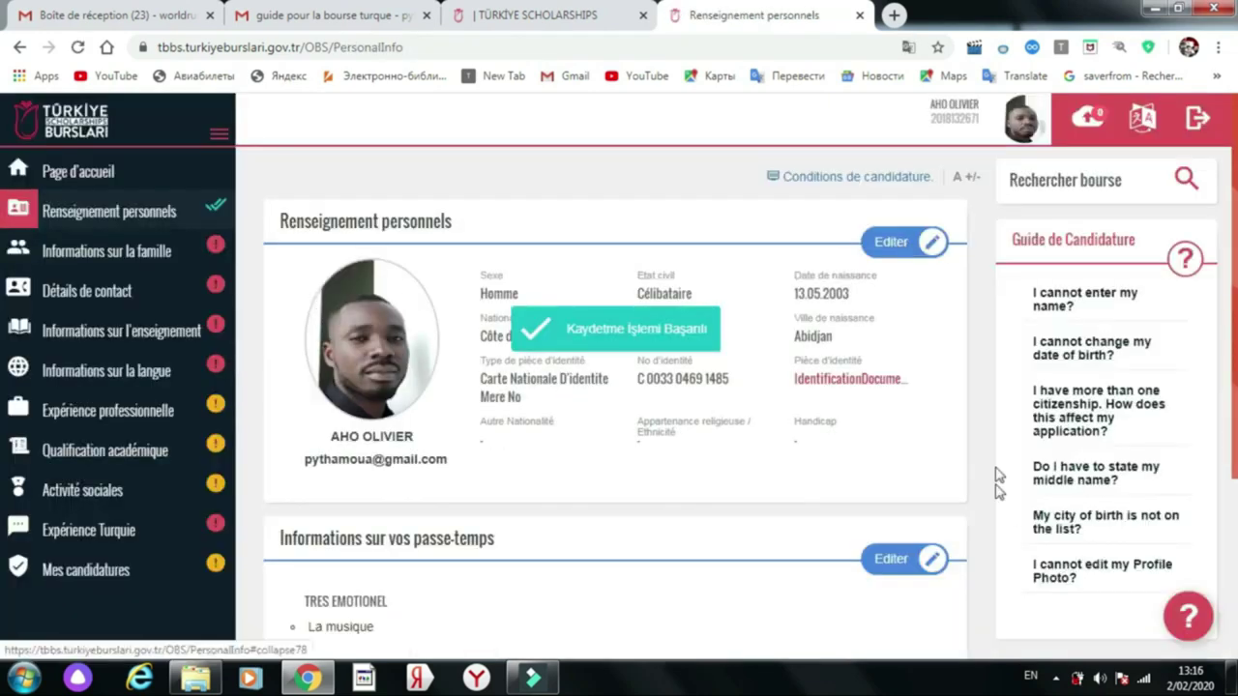
In family information, enter the mother's first name and mark her alive (Oui).
{"action": "left_click", "coordinate": [133, 251]}
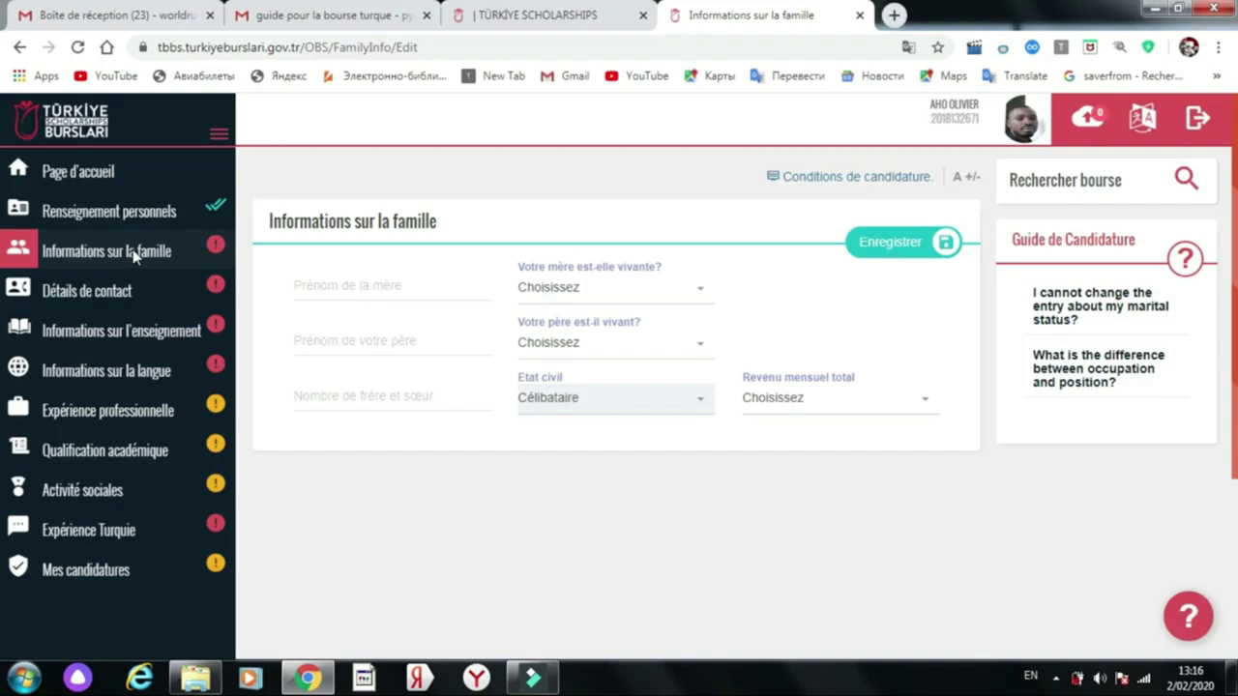
{"action": "left_click", "coordinate": [382, 292]}
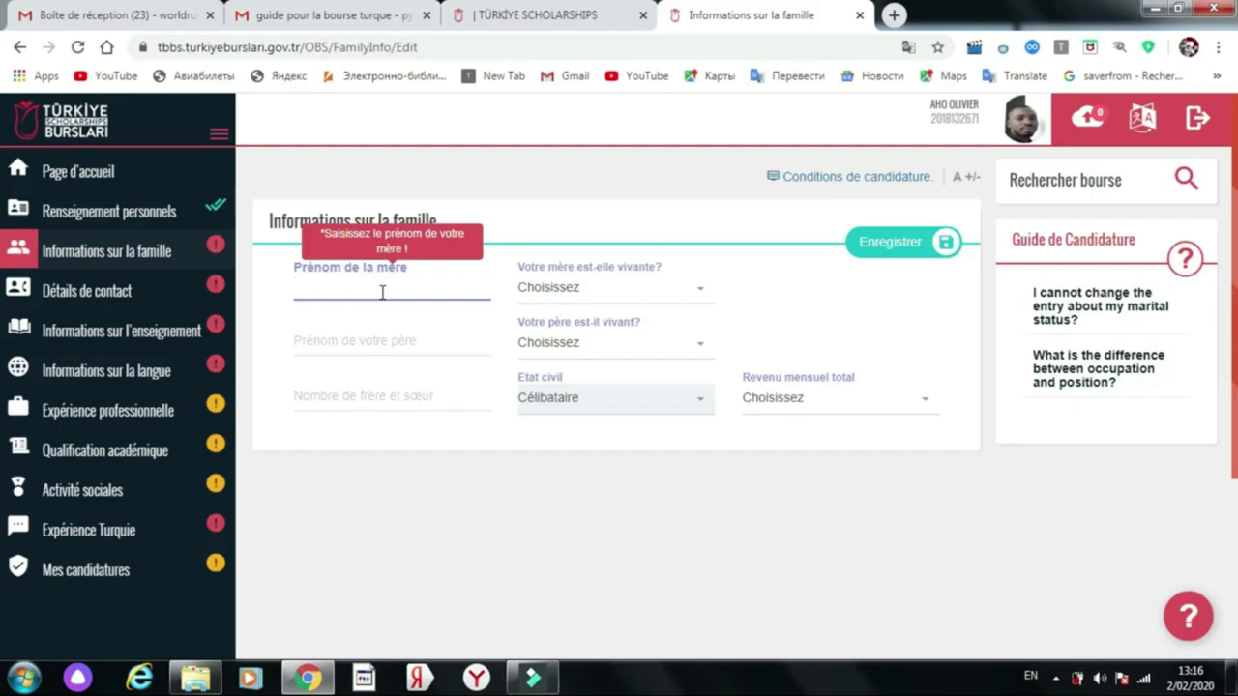
{"action": "type", "text": "ESTELLE"}
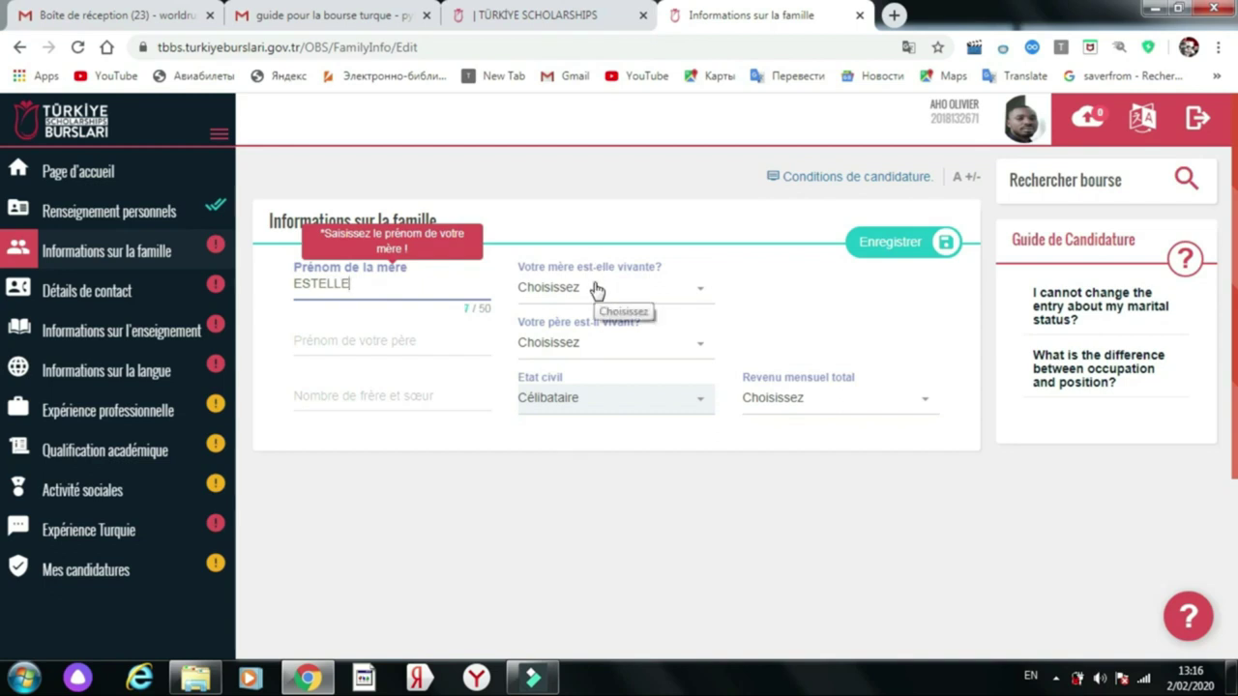
{"action": "left_click", "coordinate": [595, 290]}
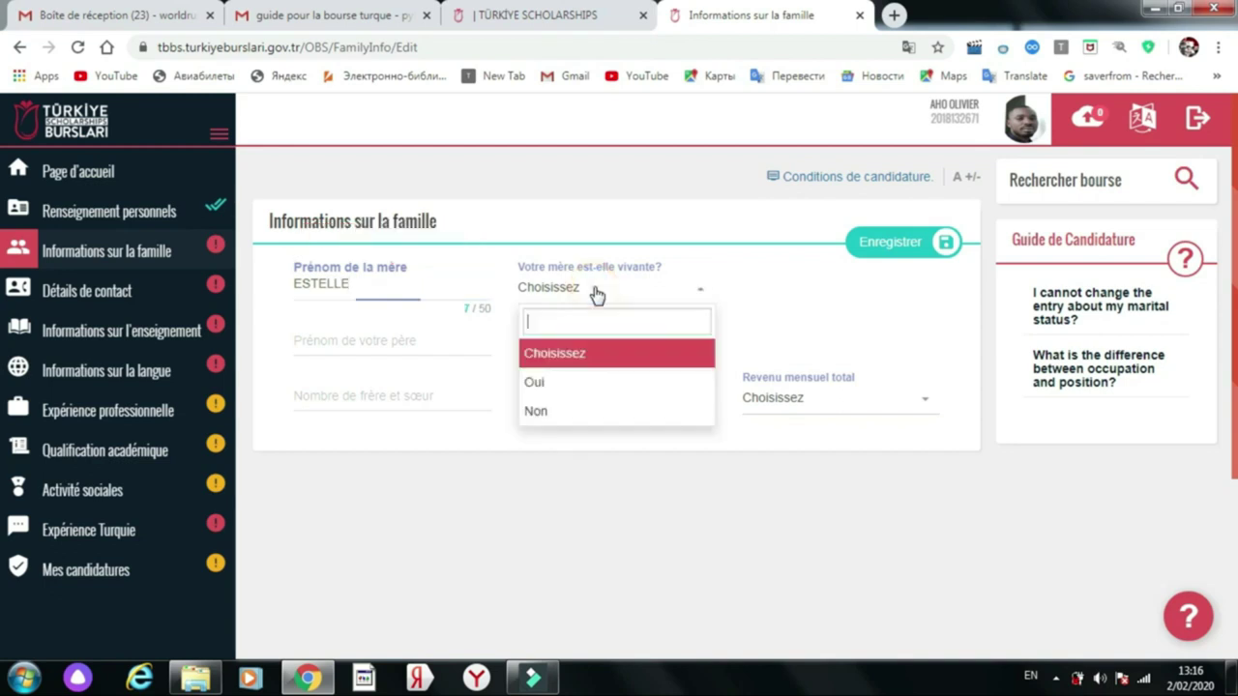
{"action": "left_click", "coordinate": [559, 387]}
Enter the father's first name and mark him alive (Oui).
{"action": "left_click", "coordinate": [398, 341]}
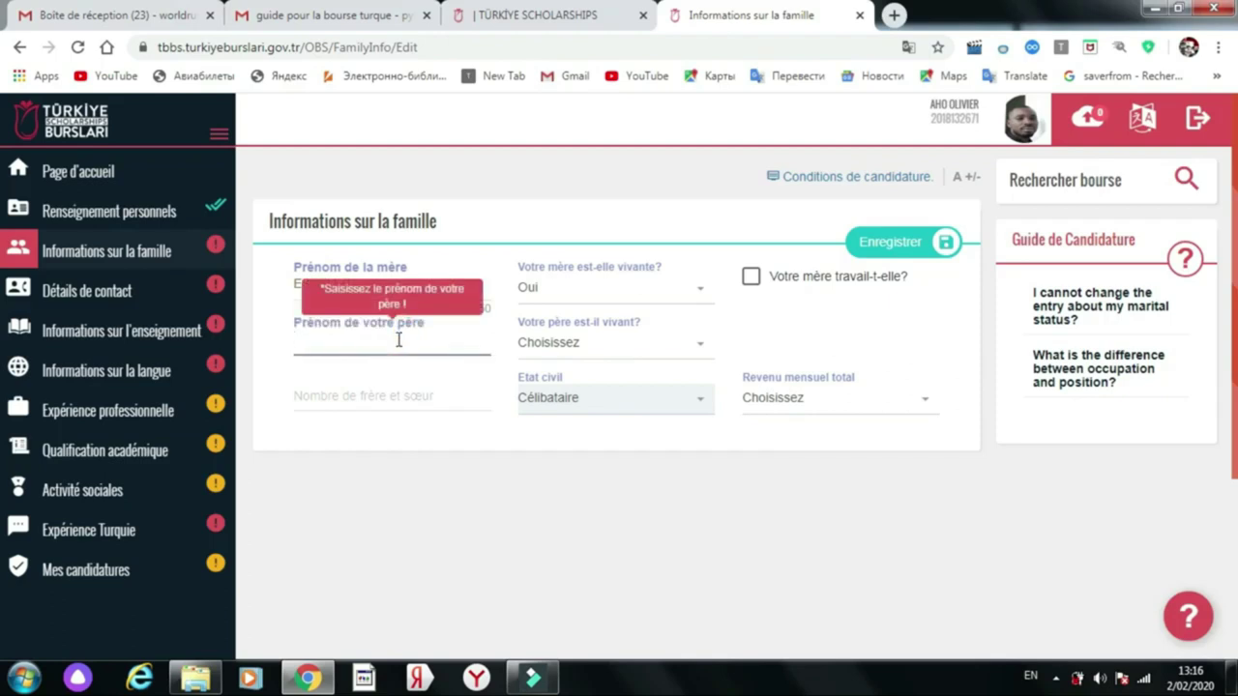
{"action": "type", "text": "GEORGES"}
{"action": "left_click", "coordinate": [619, 348]}
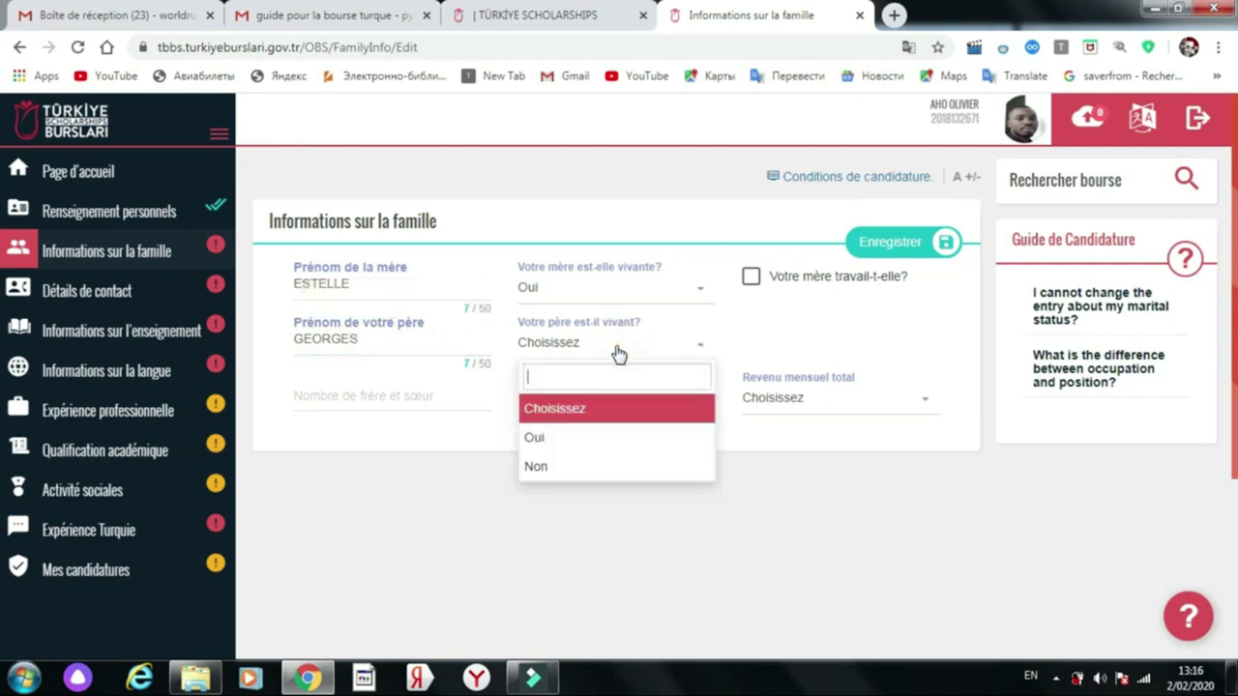
{"action": "left_click", "coordinate": [575, 435]}
{"action": "left_click", "coordinate": [421, 399]}
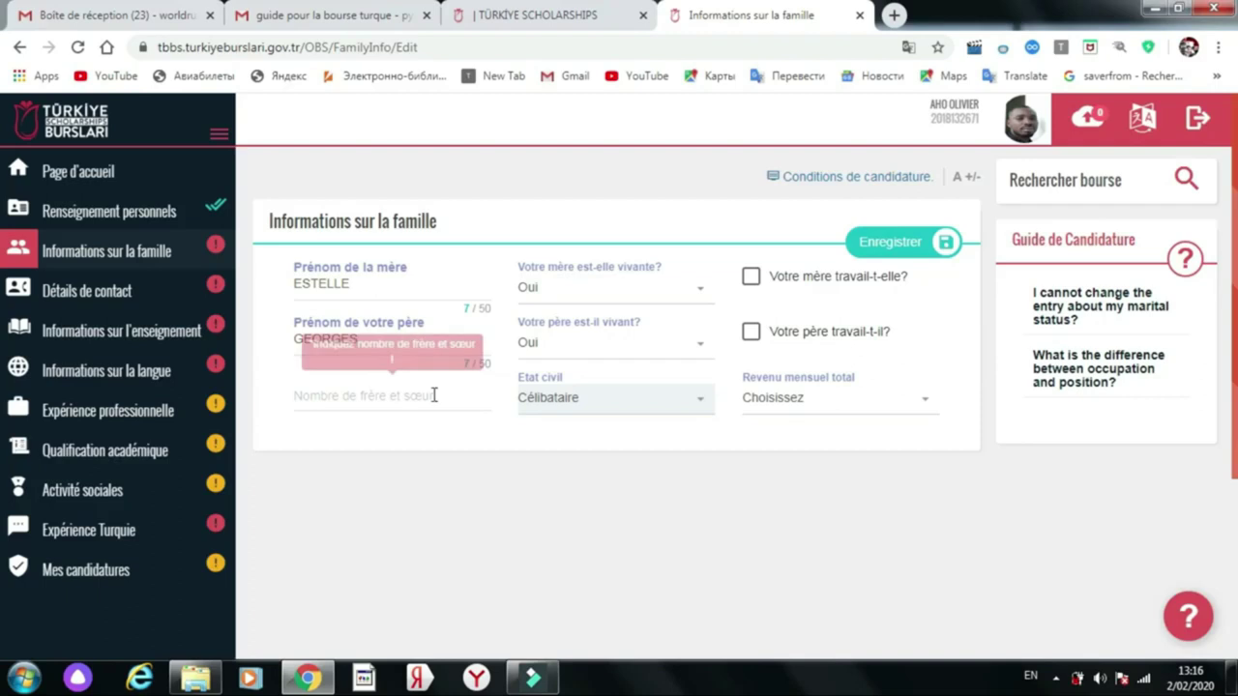
Enter 2 siblings, choose 0-50 ($) monthly household income, and save the family section.
{"action": "left_click", "coordinate": [434, 395]}
{"action": "type", "text": "2"}
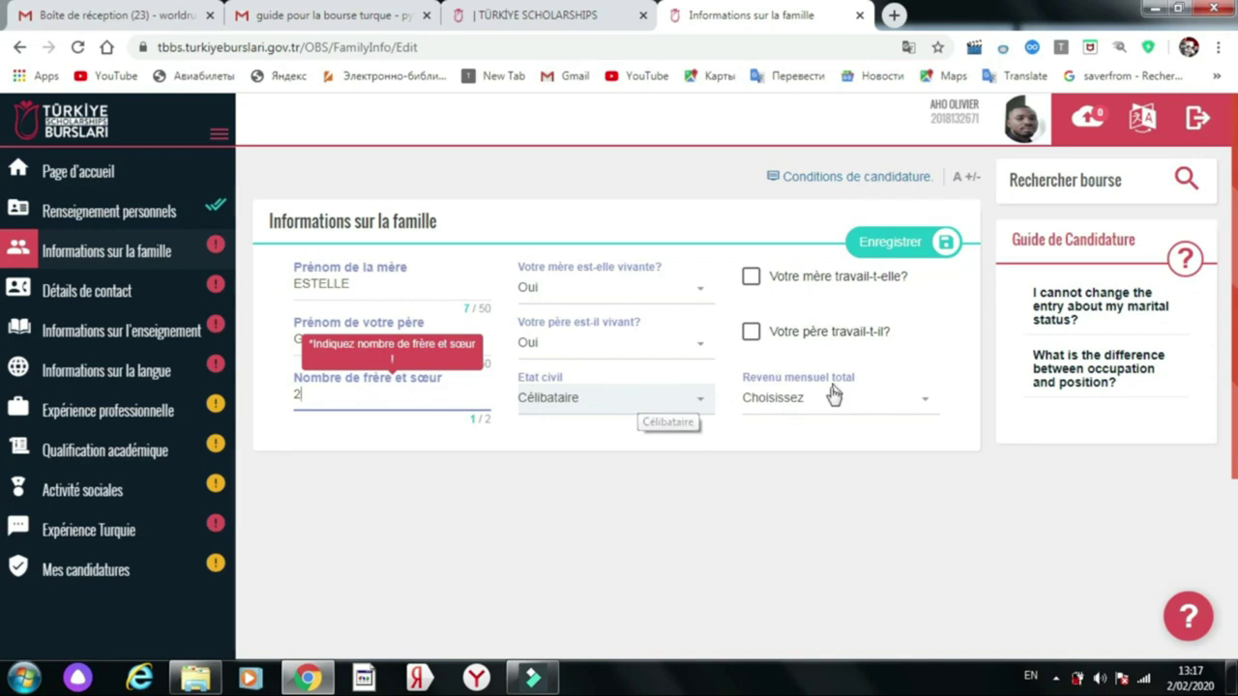
{"action": "left_click", "coordinate": [885, 400]}
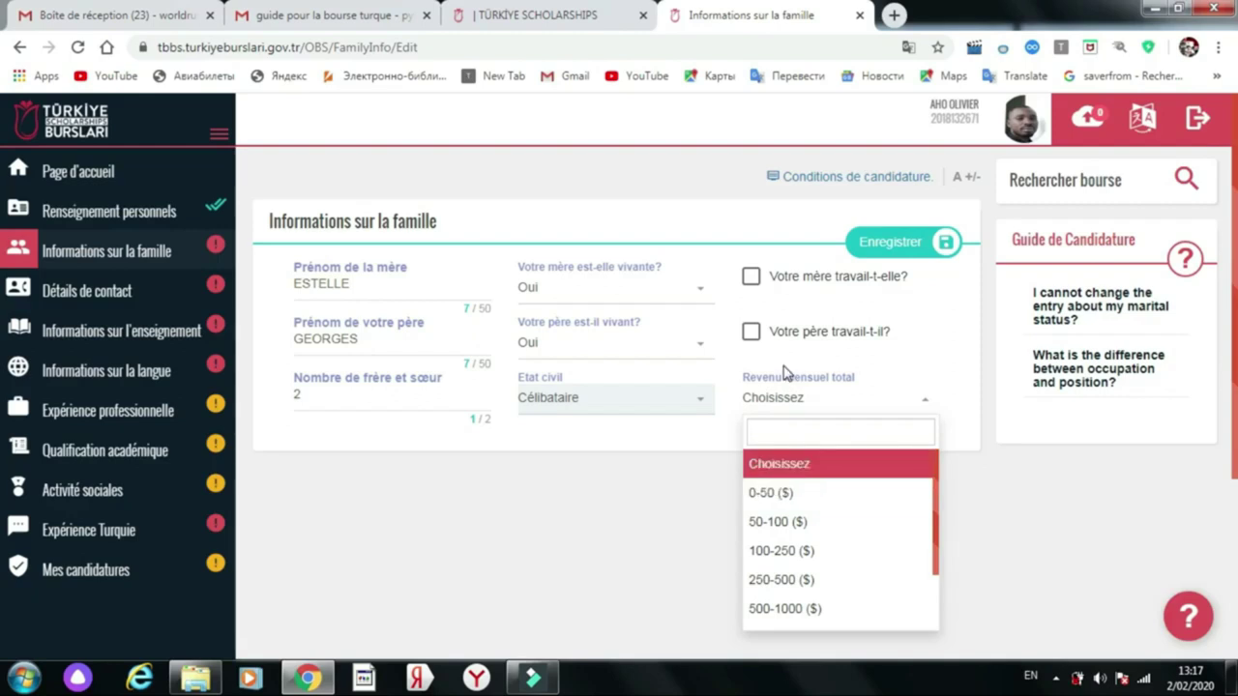
{"action": "left_click", "coordinate": [752, 280]}
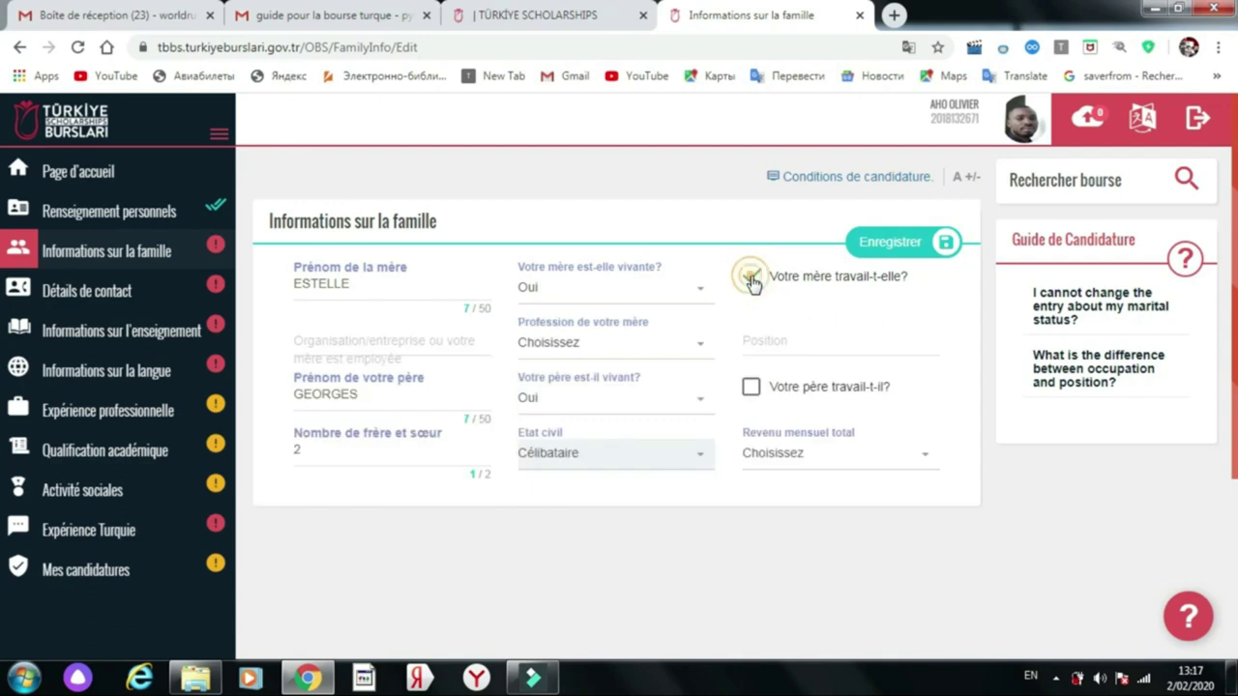
{"action": "left_click", "coordinate": [752, 280]}
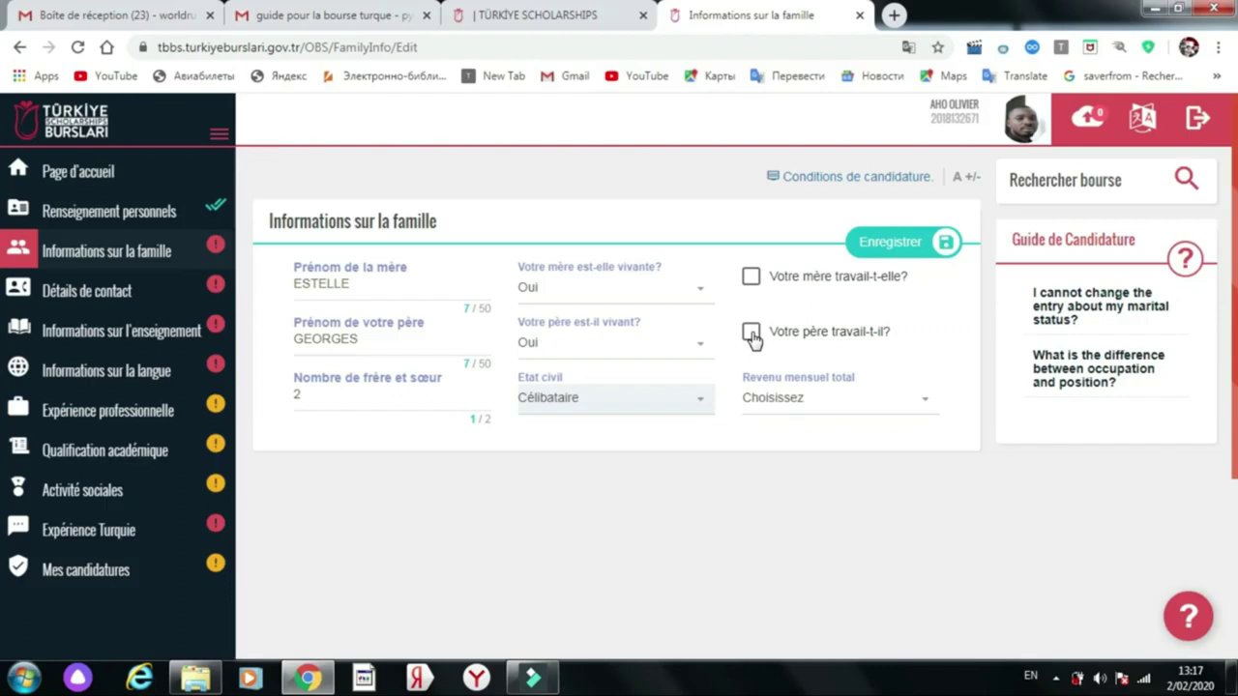
{"action": "left_click", "coordinate": [797, 411]}
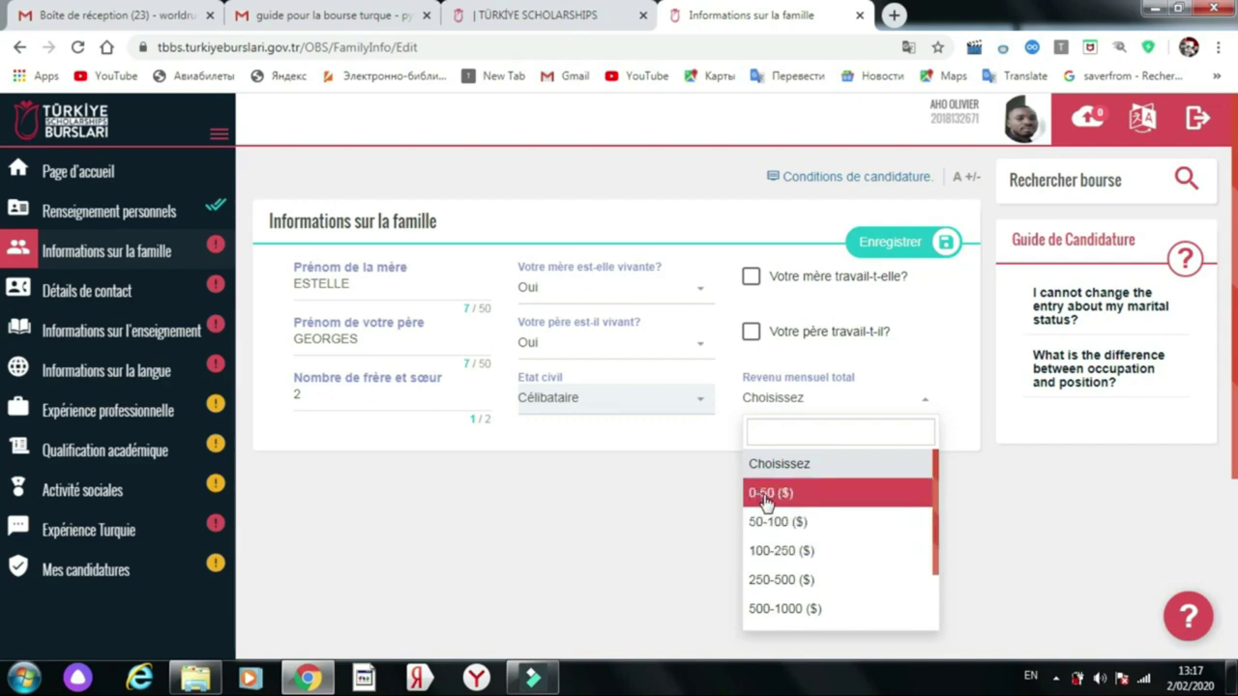
{"action": "left_click", "coordinate": [764, 498]}
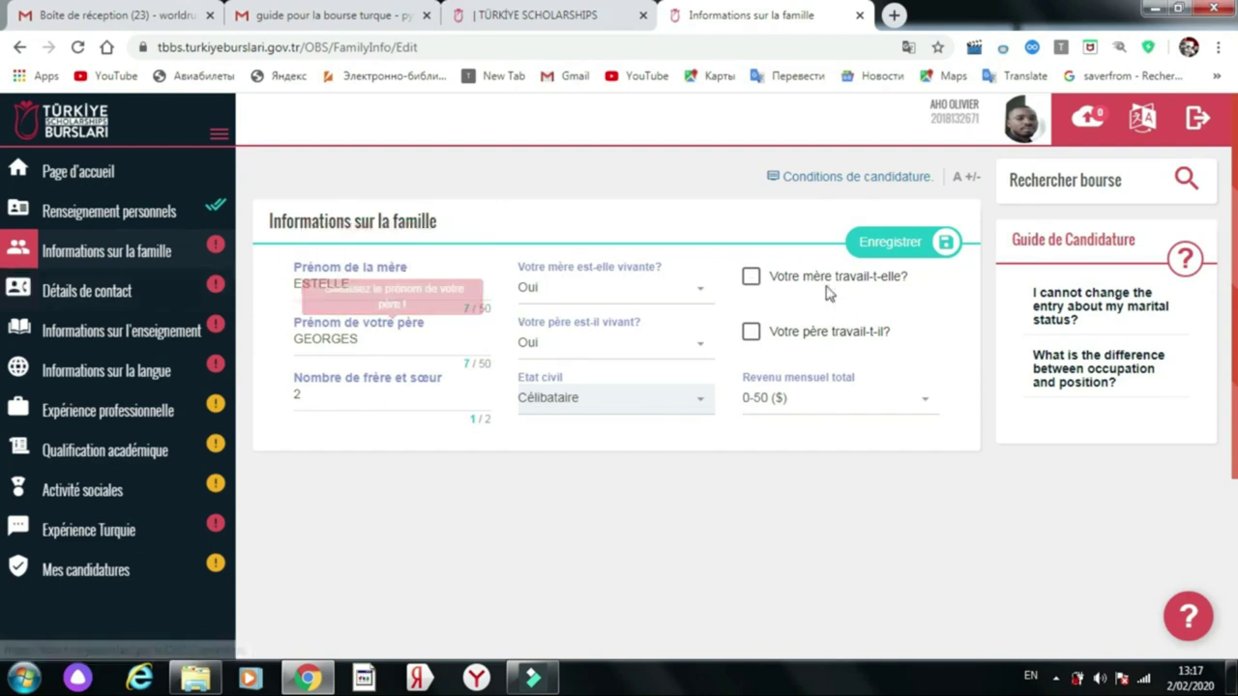
{"action": "left_click", "coordinate": [899, 249]}
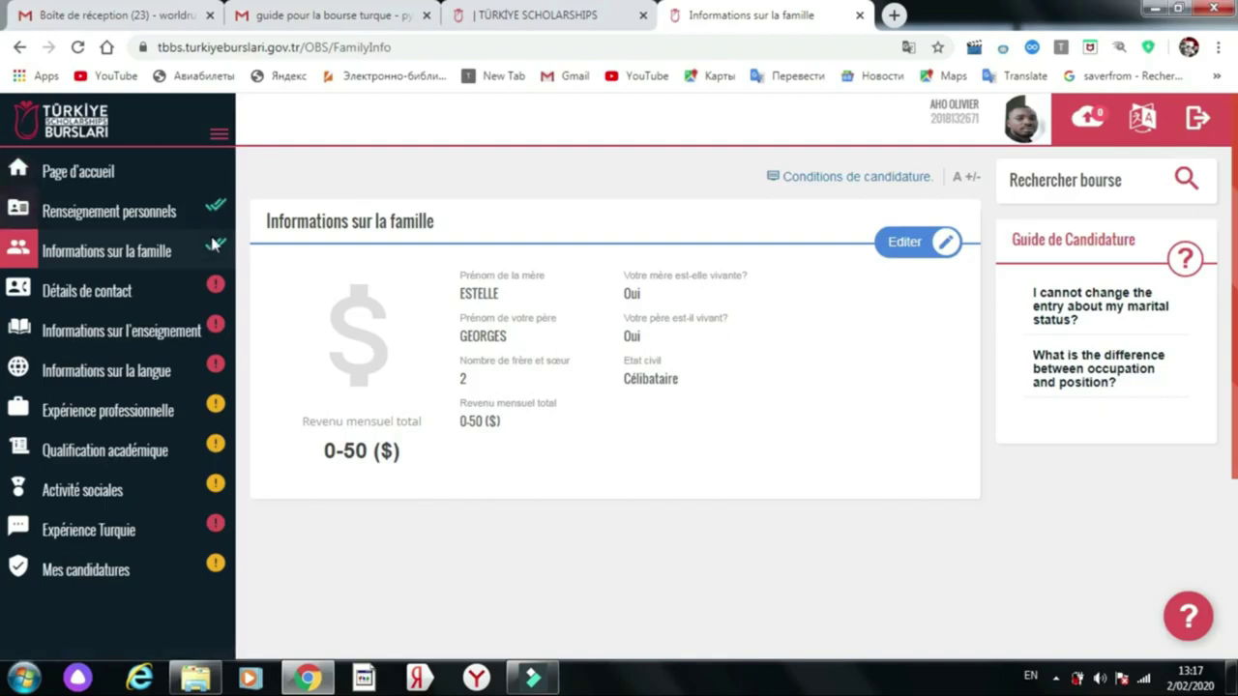
In Détails de contact, pick Côte d'Ivoire as country and Abidjan as city.
{"action": "left_click", "coordinate": [177, 305]}
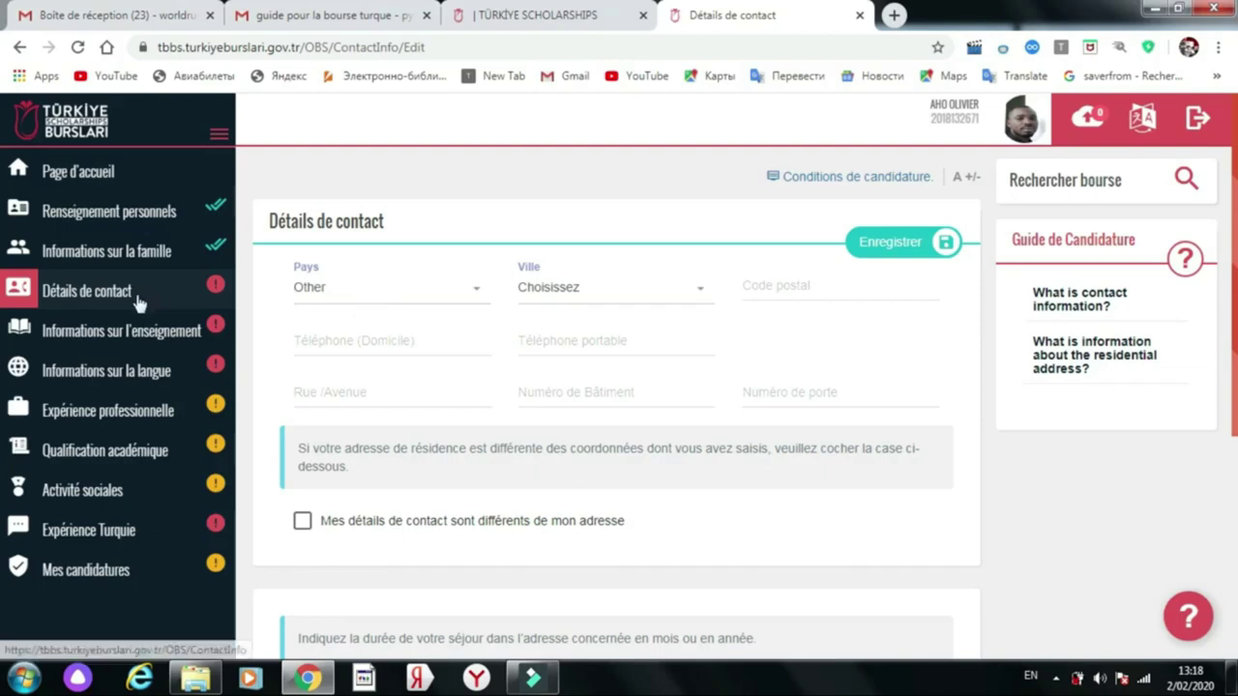
{"action": "left_click", "coordinate": [472, 297]}
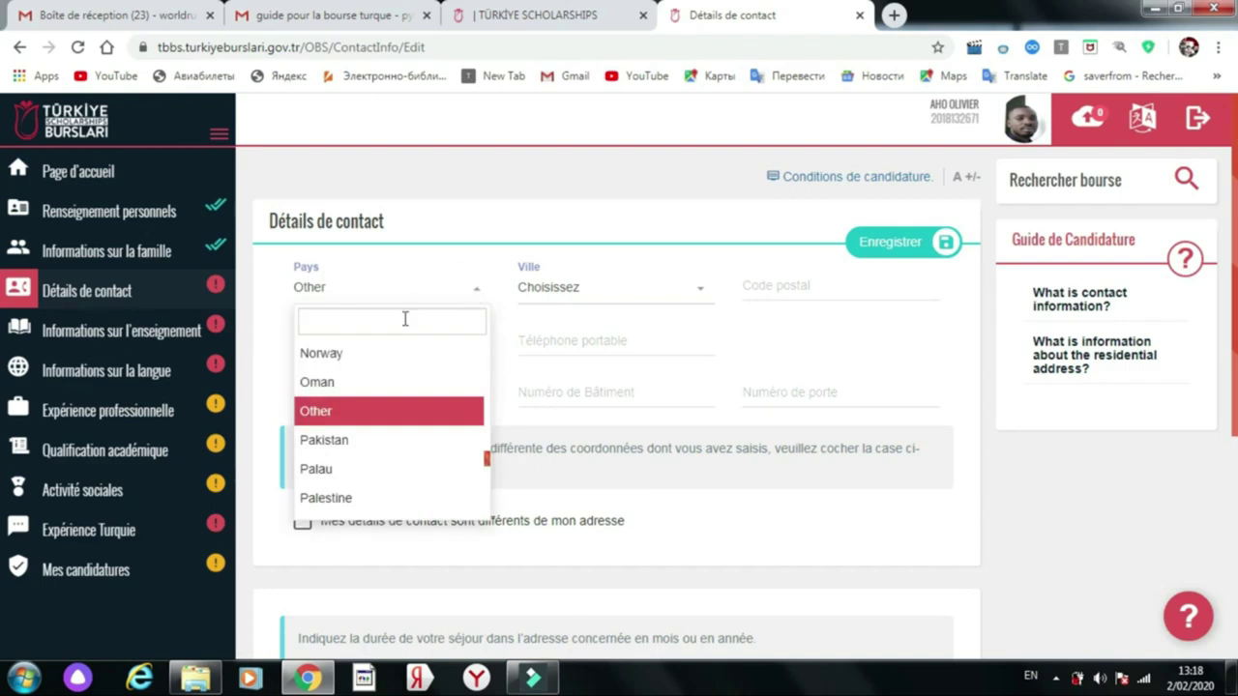
{"action": "type", "text": "COT"}
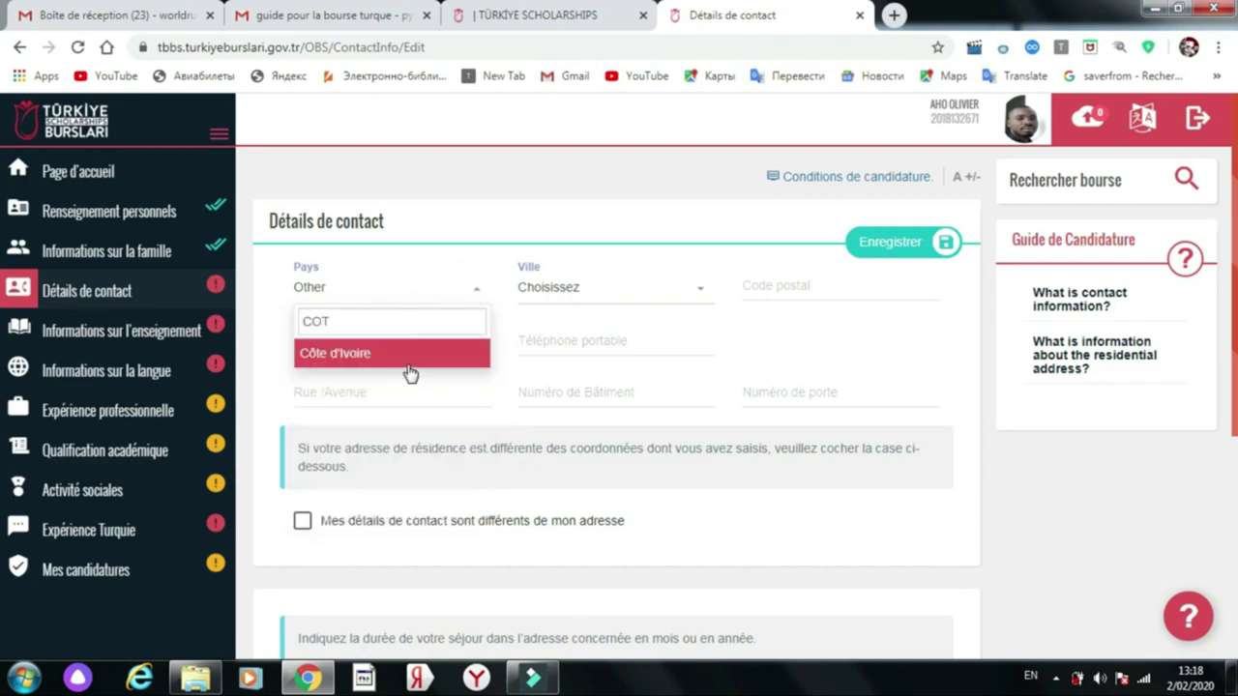
{"action": "left_click", "coordinate": [408, 358]}
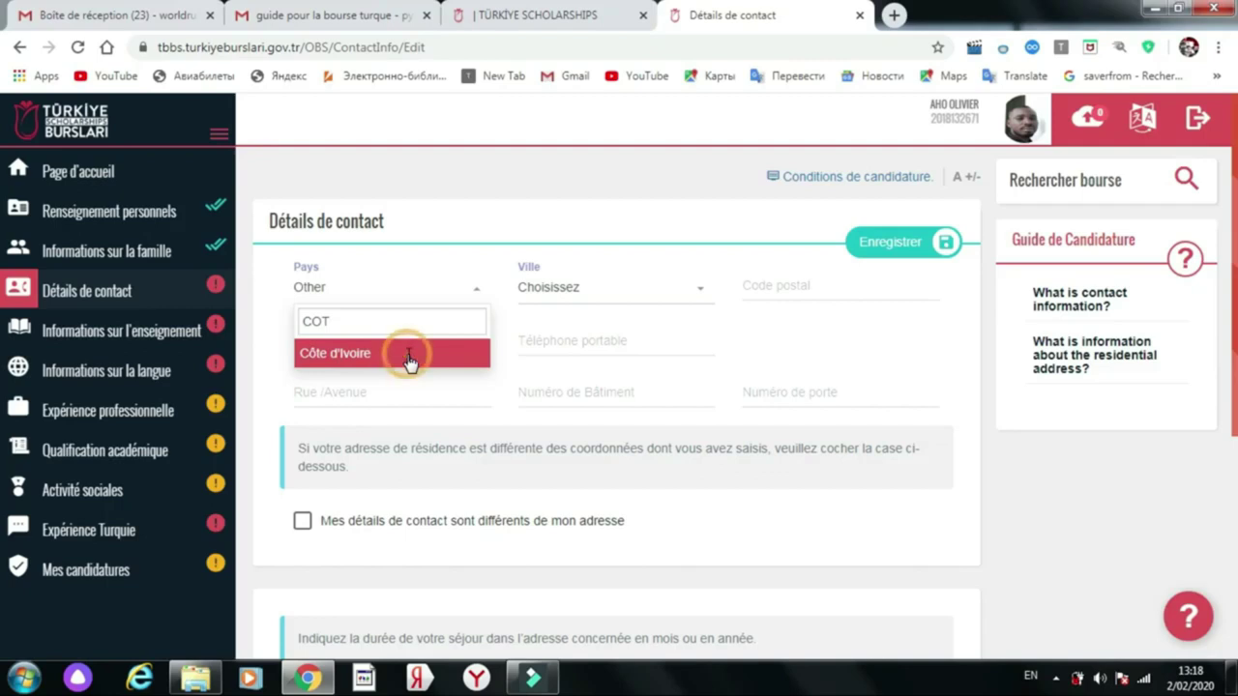
{"action": "left_click", "coordinate": [619, 315]}
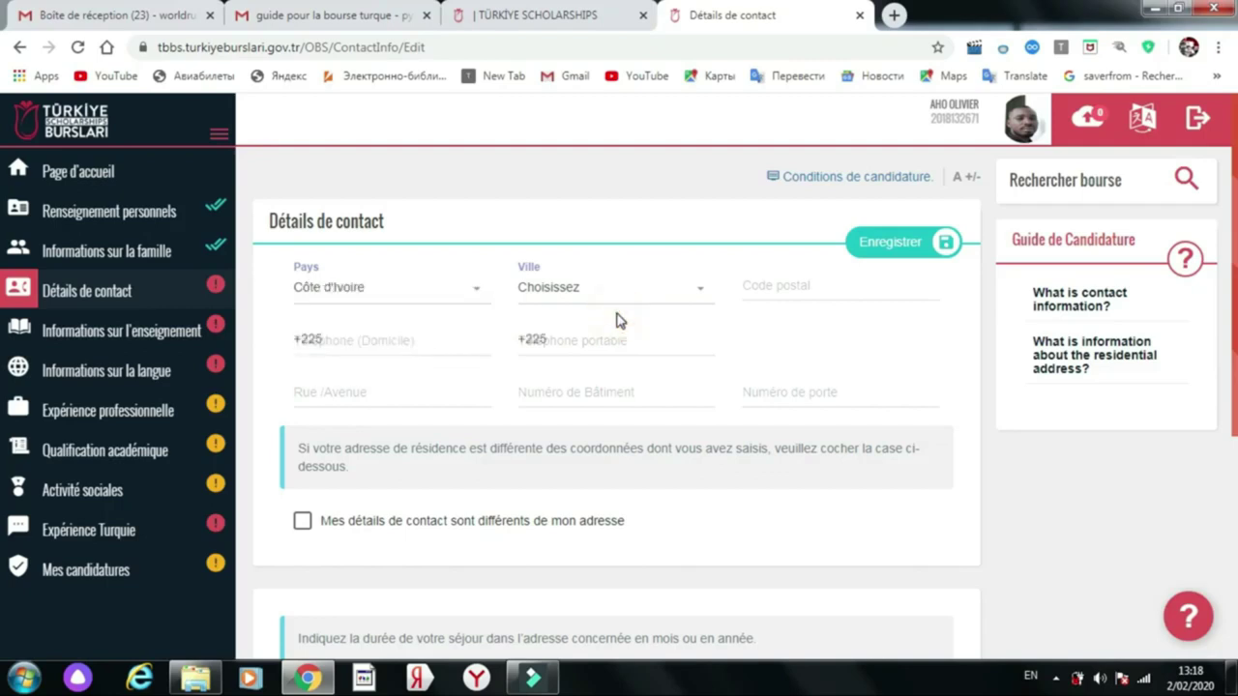
{"action": "left_click", "coordinate": [699, 294]}
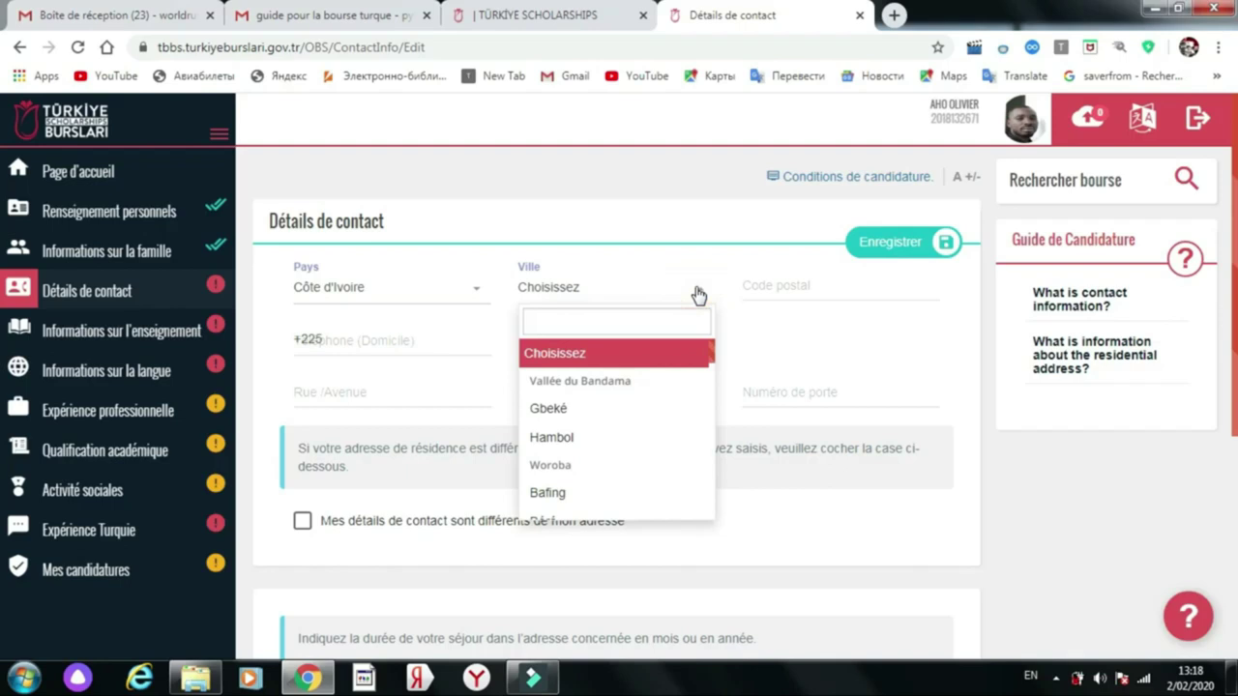
{"action": "type", "text": "A"}
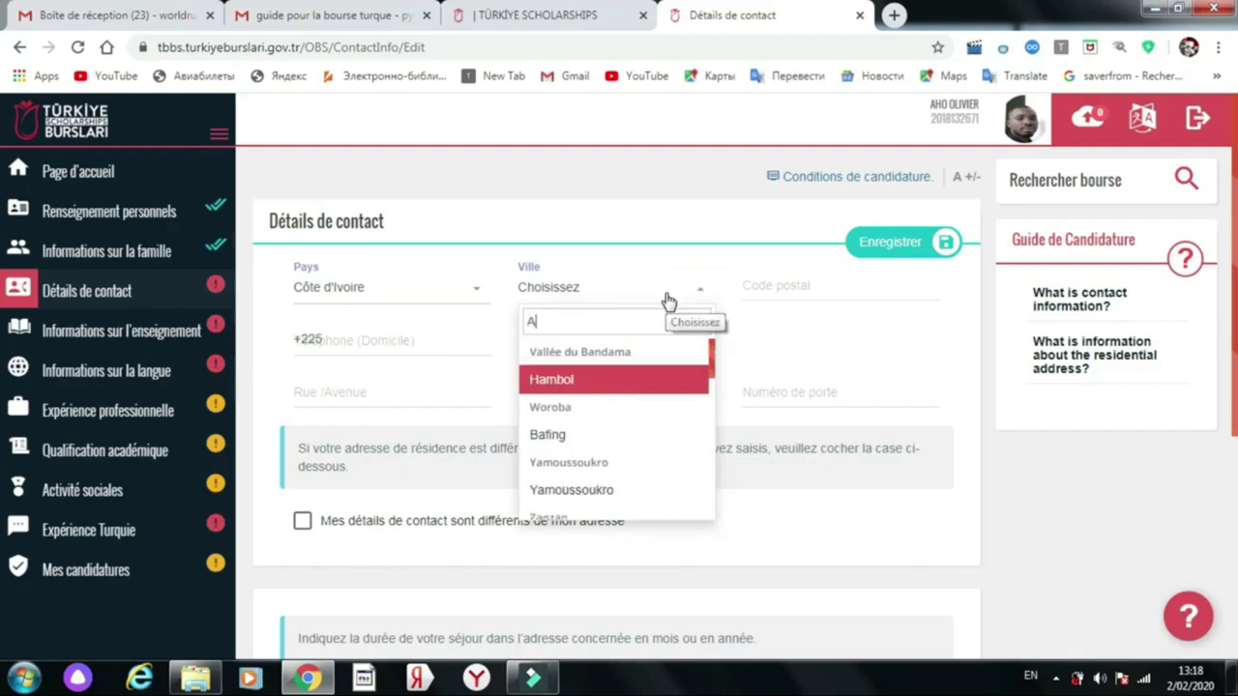
{"action": "type", "text": "b"}
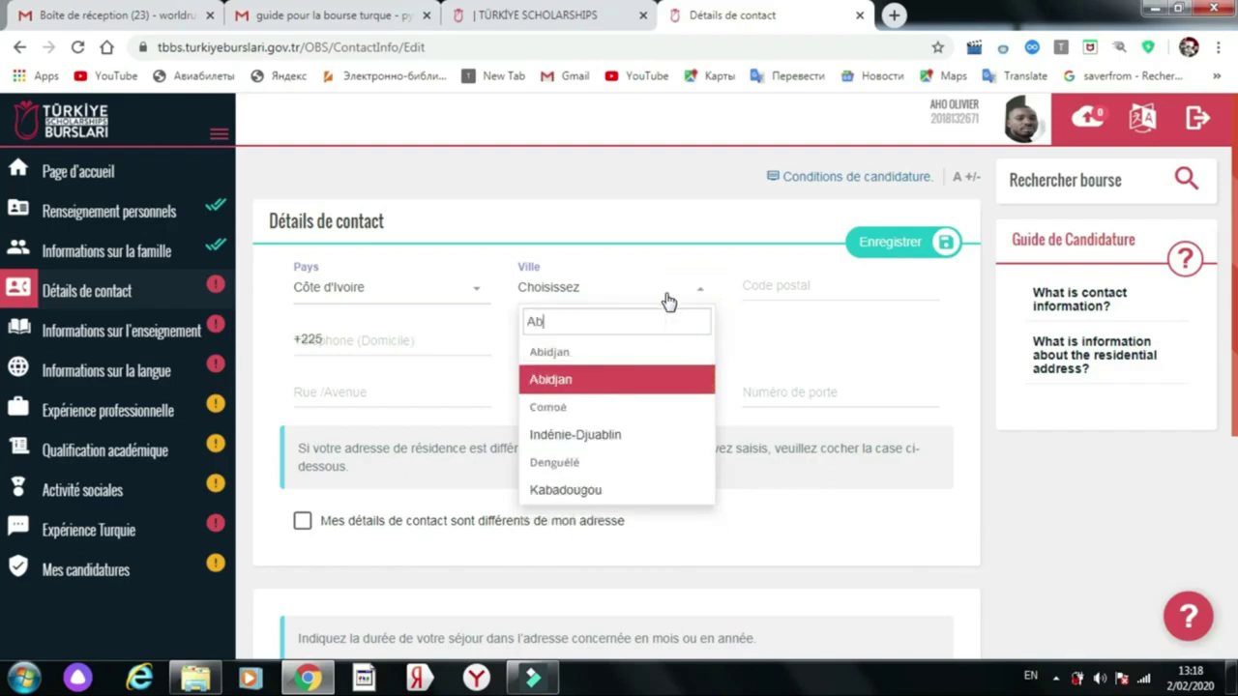
{"action": "left_click", "coordinate": [595, 387]}
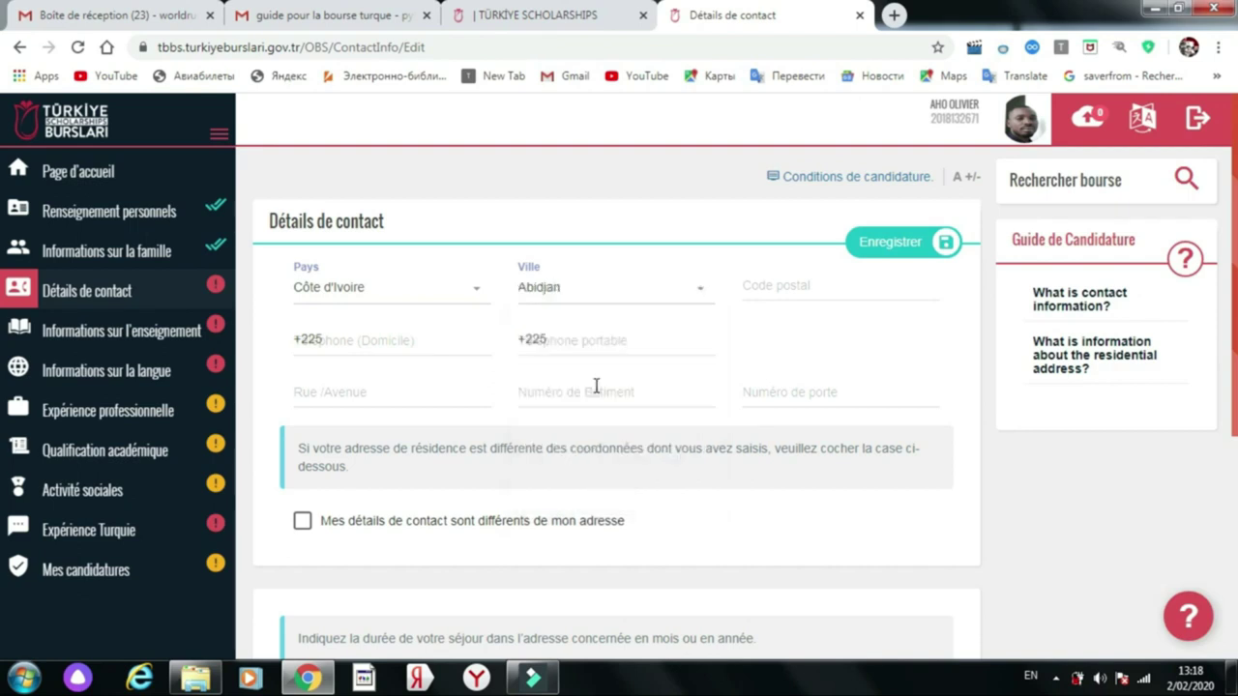
{"action": "left_click", "coordinate": [793, 309]}
{"action": "left_click", "coordinate": [787, 288]}
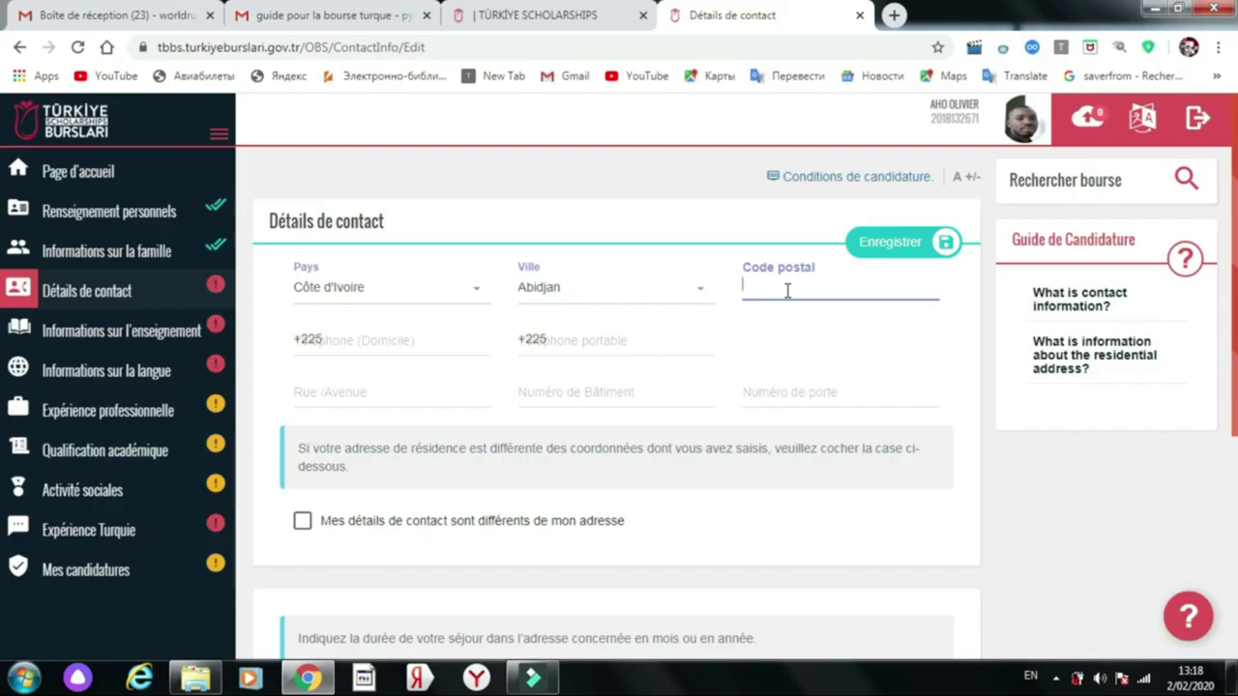
Enter the postal code, then the home and mobile phone numbers after the +225 prefix.
{"action": "left_click", "coordinate": [352, 345]}
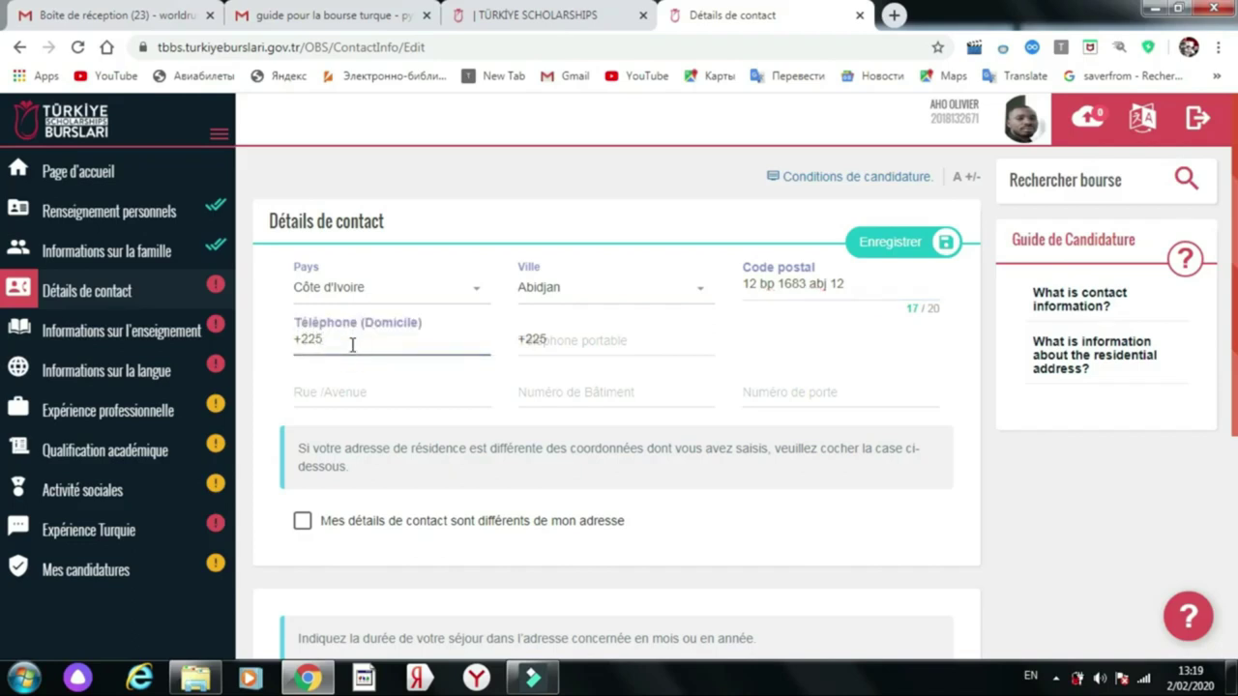
{"action": "left_click", "coordinate": [353, 345]}
{"action": "left_click", "coordinate": [580, 347]}
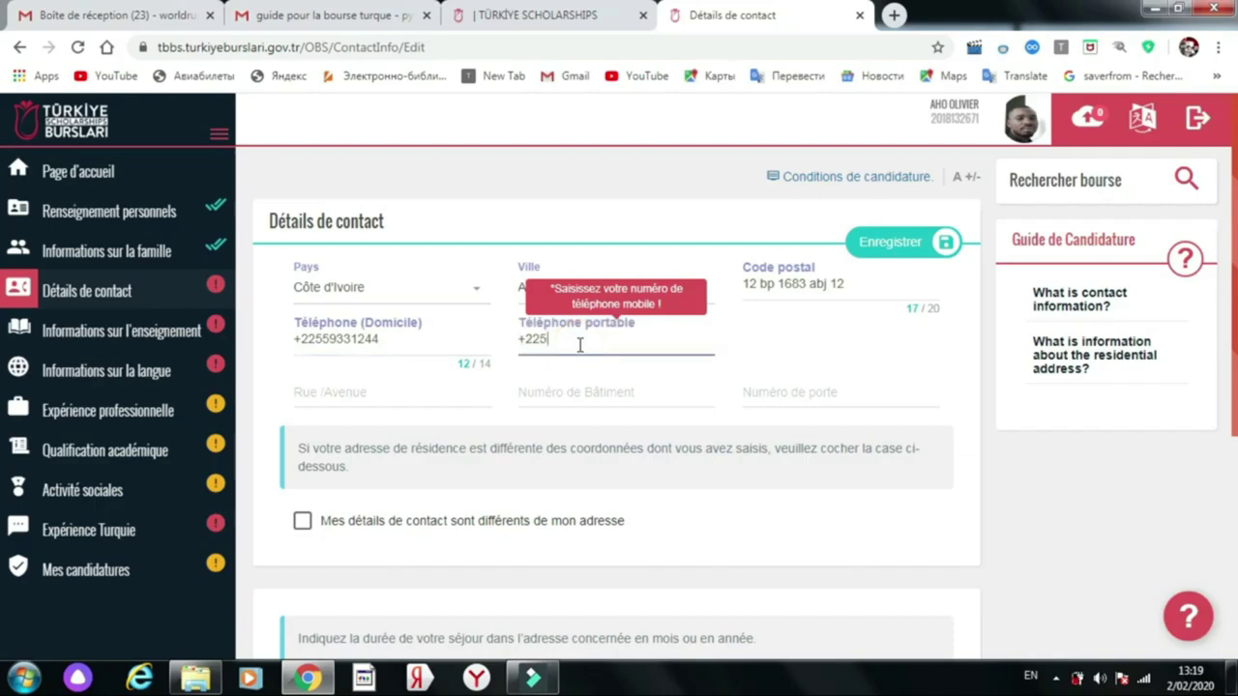
{"action": "left_click", "coordinate": [442, 392]}
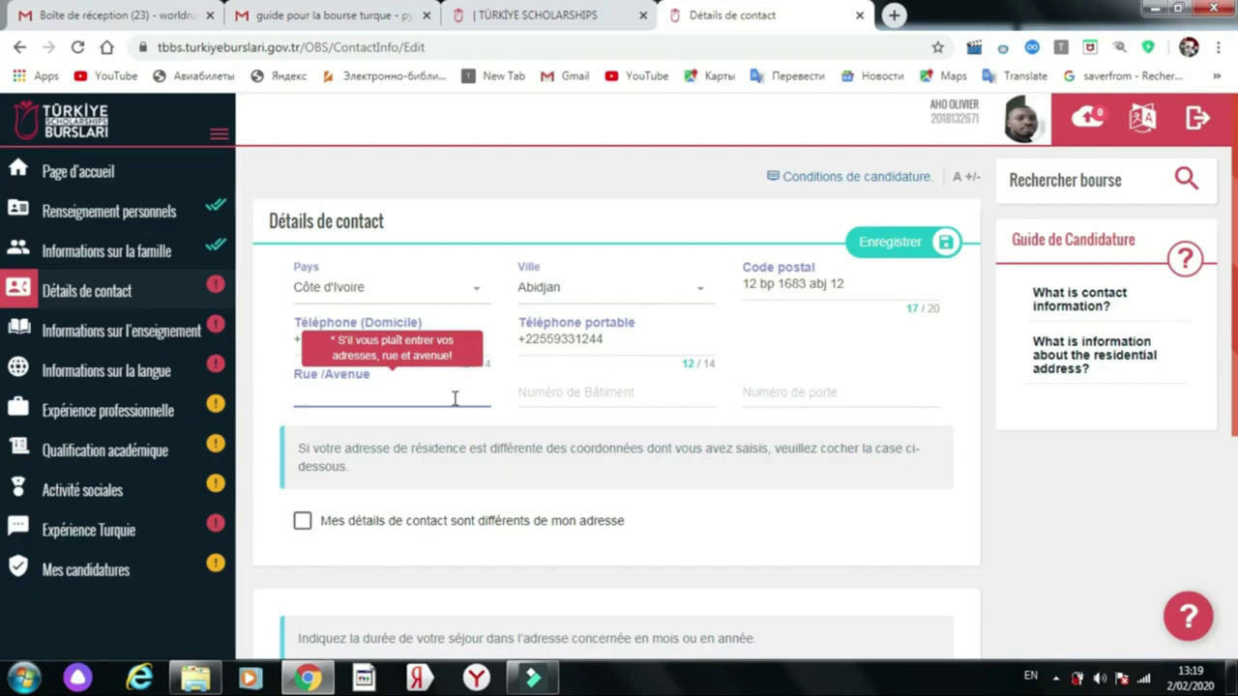
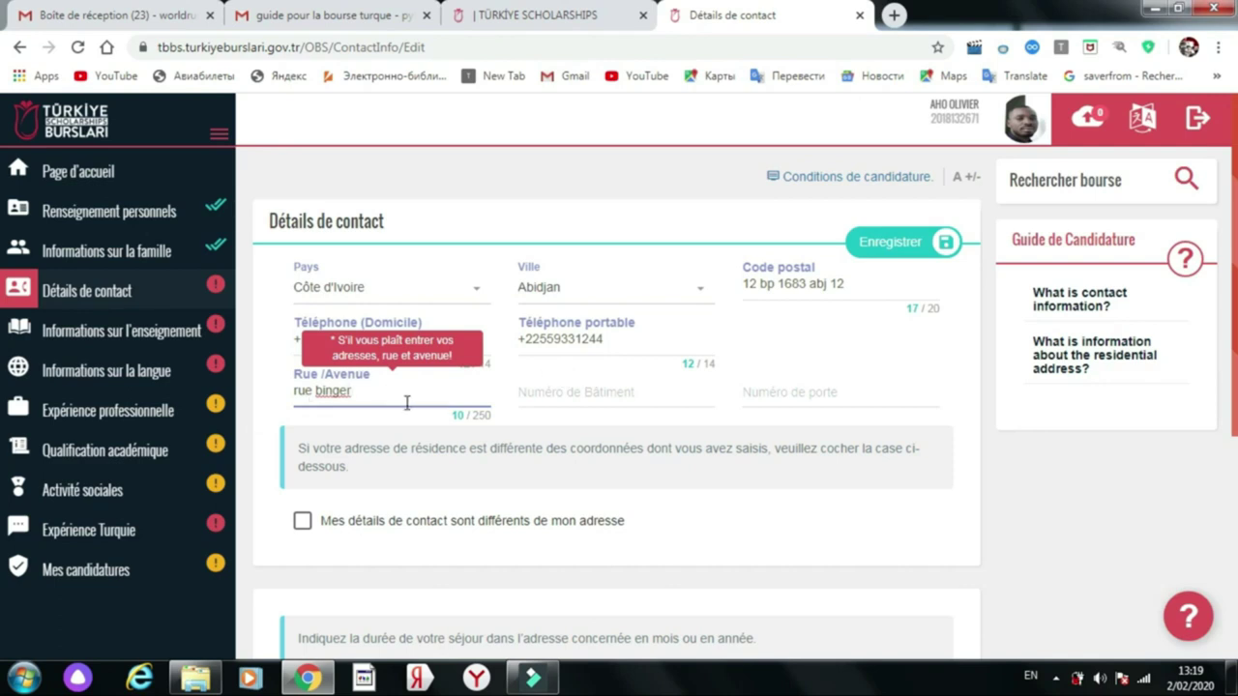
Fill in the street name and building number of the home address.
{"action": "left_click", "coordinate": [569, 394]}
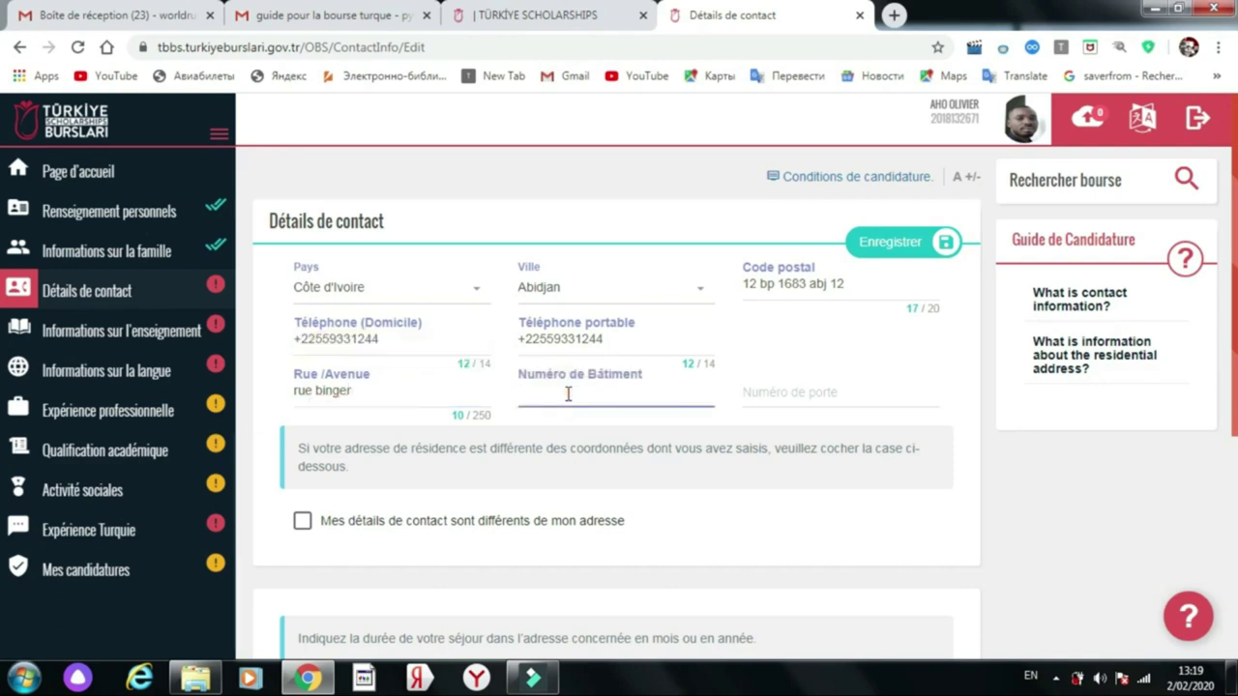
{"action": "left_click", "coordinate": [808, 394]}
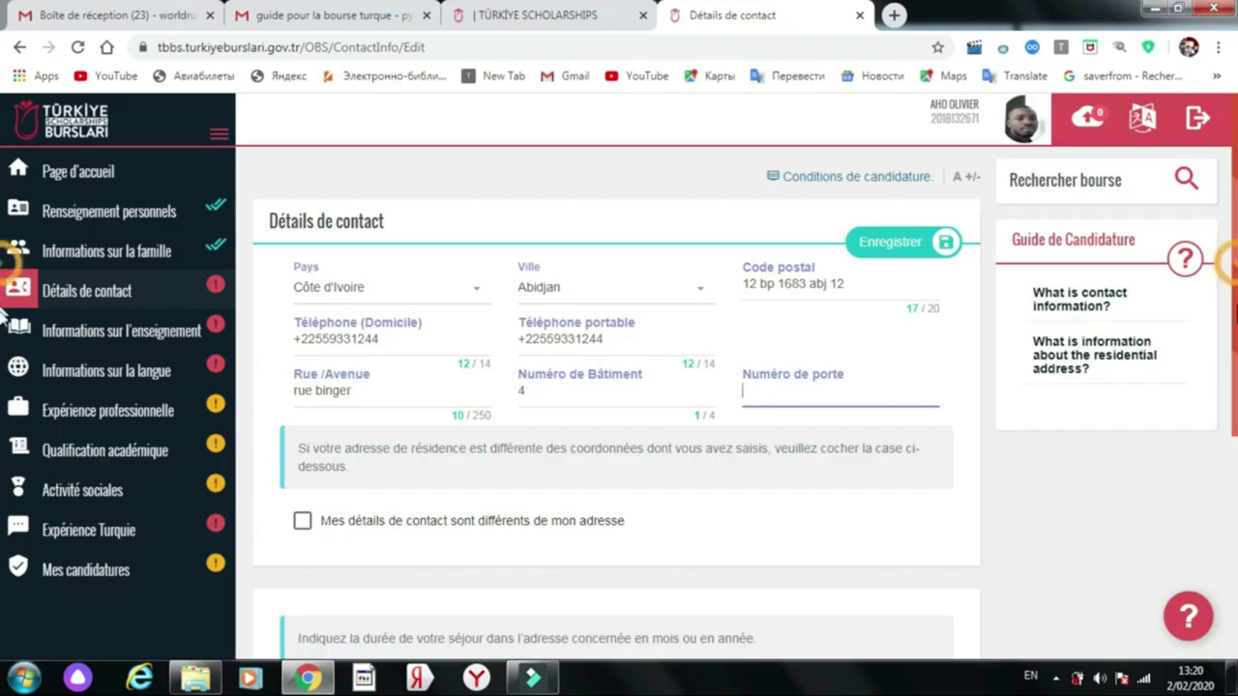
Record the length of residence at the address as 12 years.
{"action": "scroll", "coordinate": [3, 377], "scroll_direction": "down", "scroll_amount": 2}
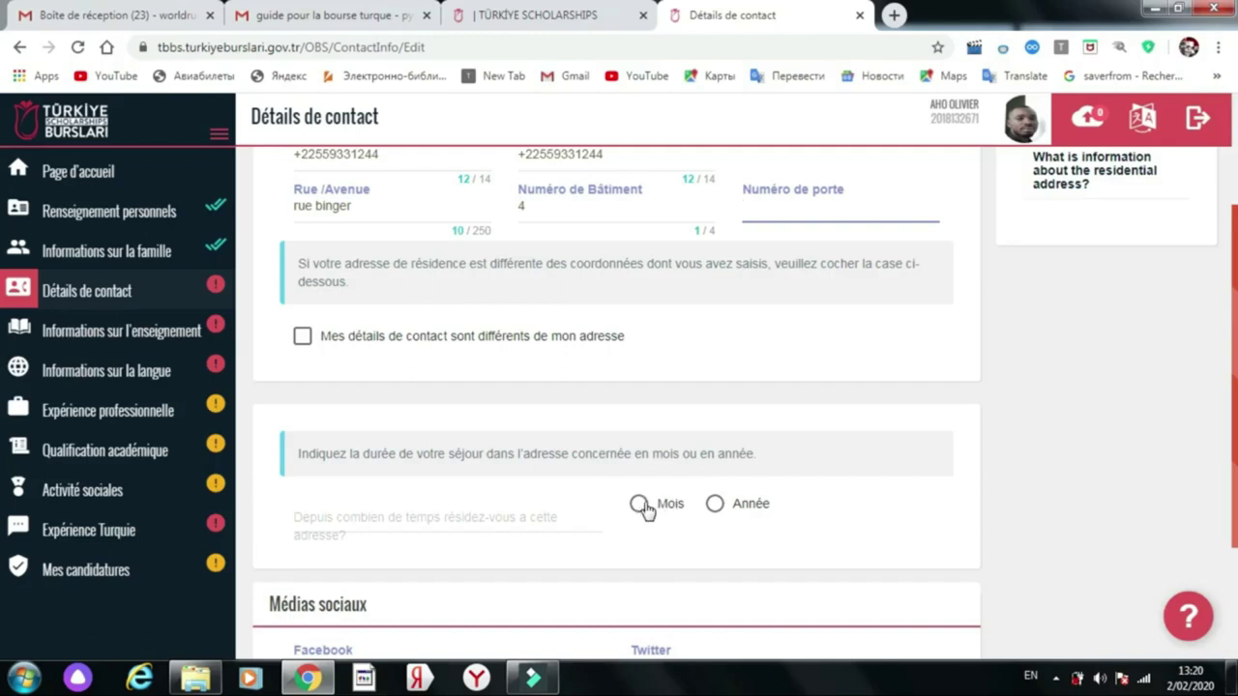
{"action": "left_click", "coordinate": [716, 507]}
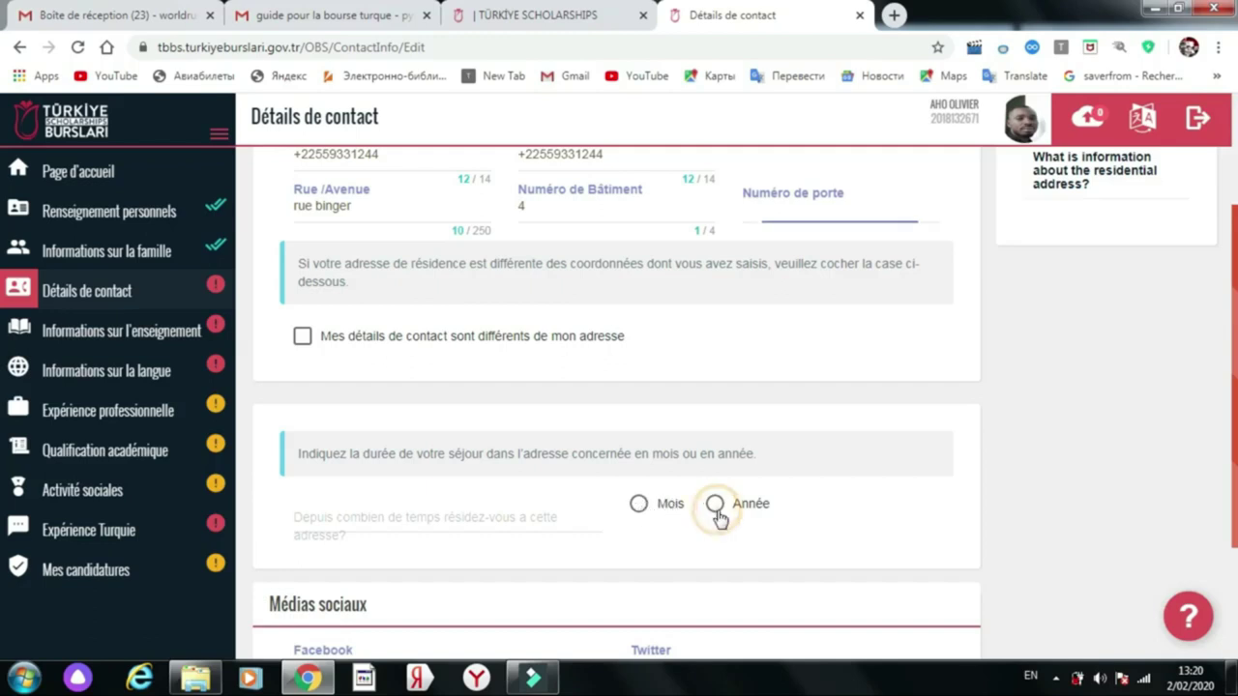
{"action": "left_click", "coordinate": [418, 515]}
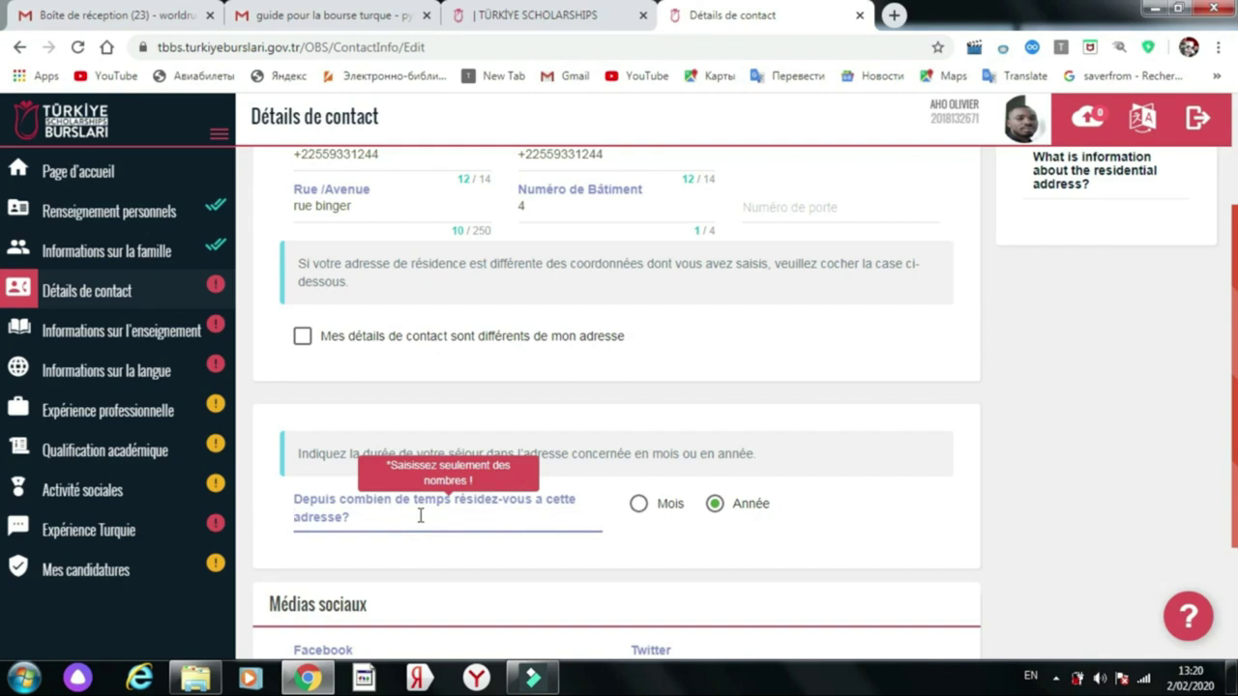
{"action": "type", "text": "14"}
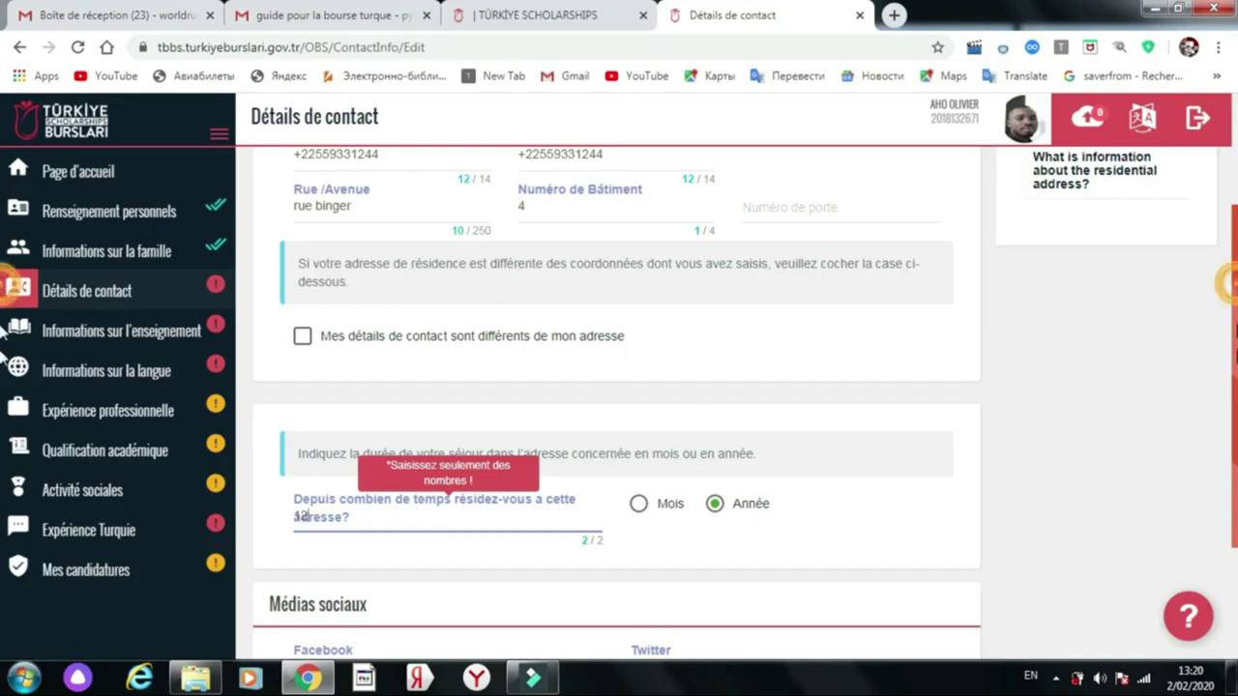
{"action": "scroll", "coordinate": [3, 411], "scroll_direction": "down", "scroll_amount": 2}
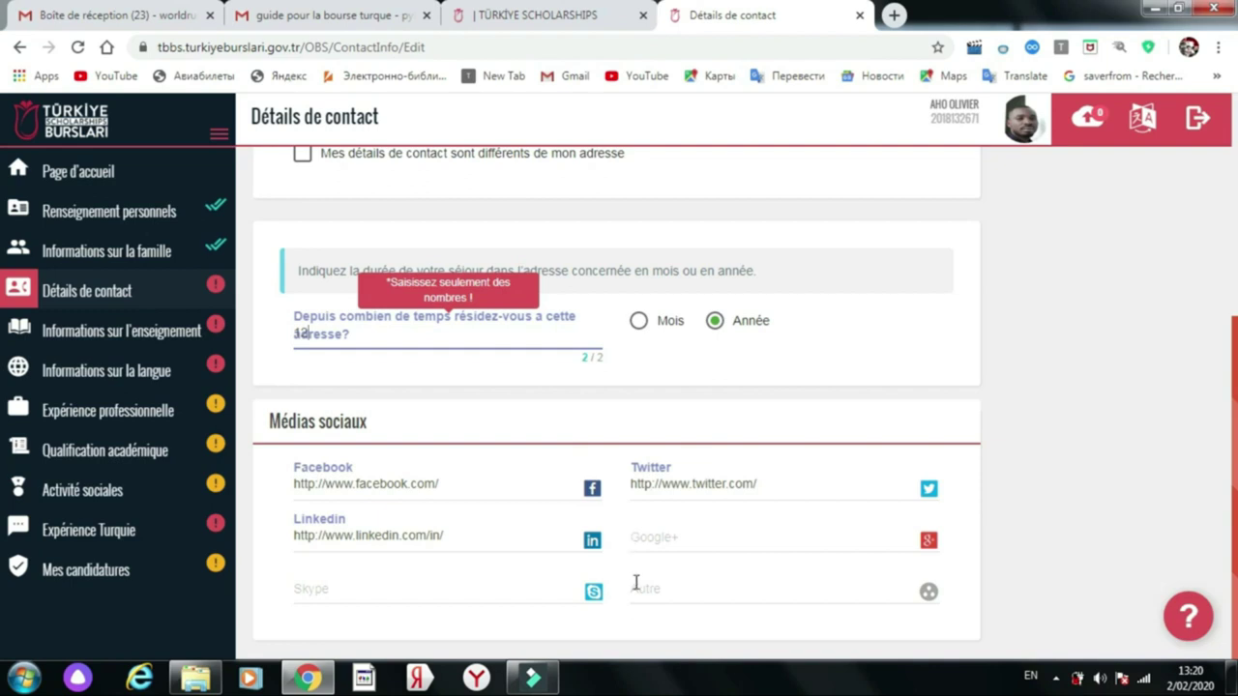
{"action": "left_click", "coordinate": [454, 483]}
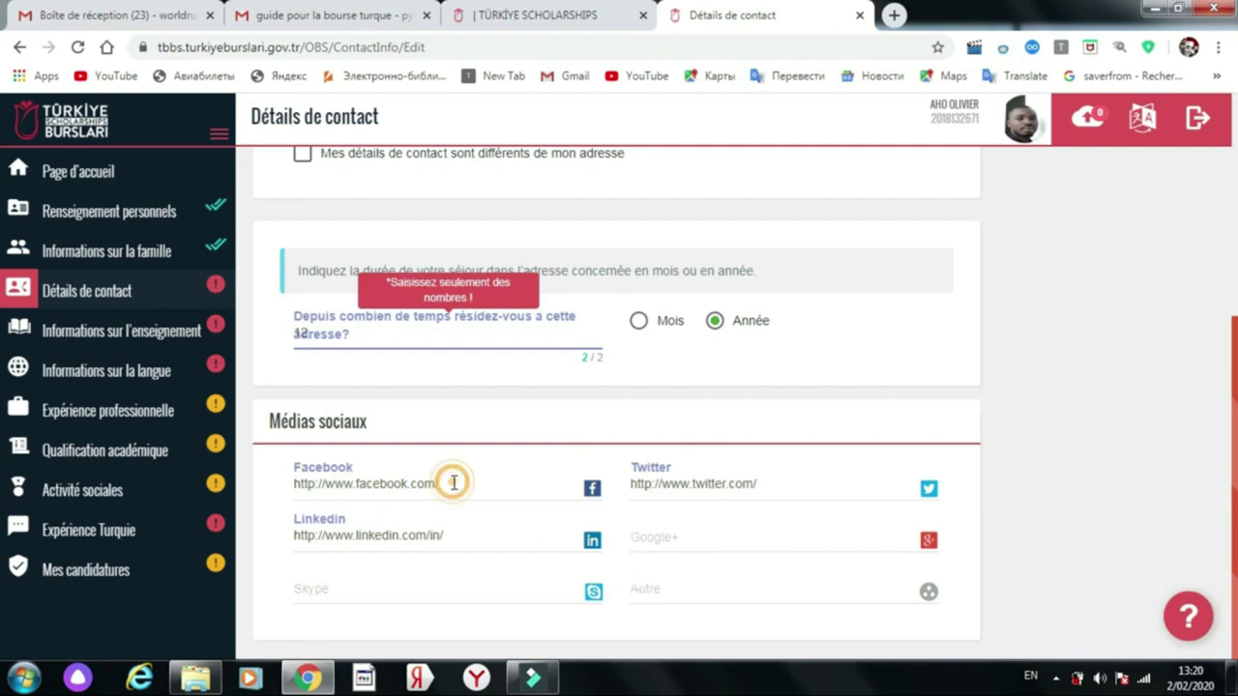
{"action": "left_click_drag", "start_coordinate": [454, 482], "coordinate": [279, 475]}
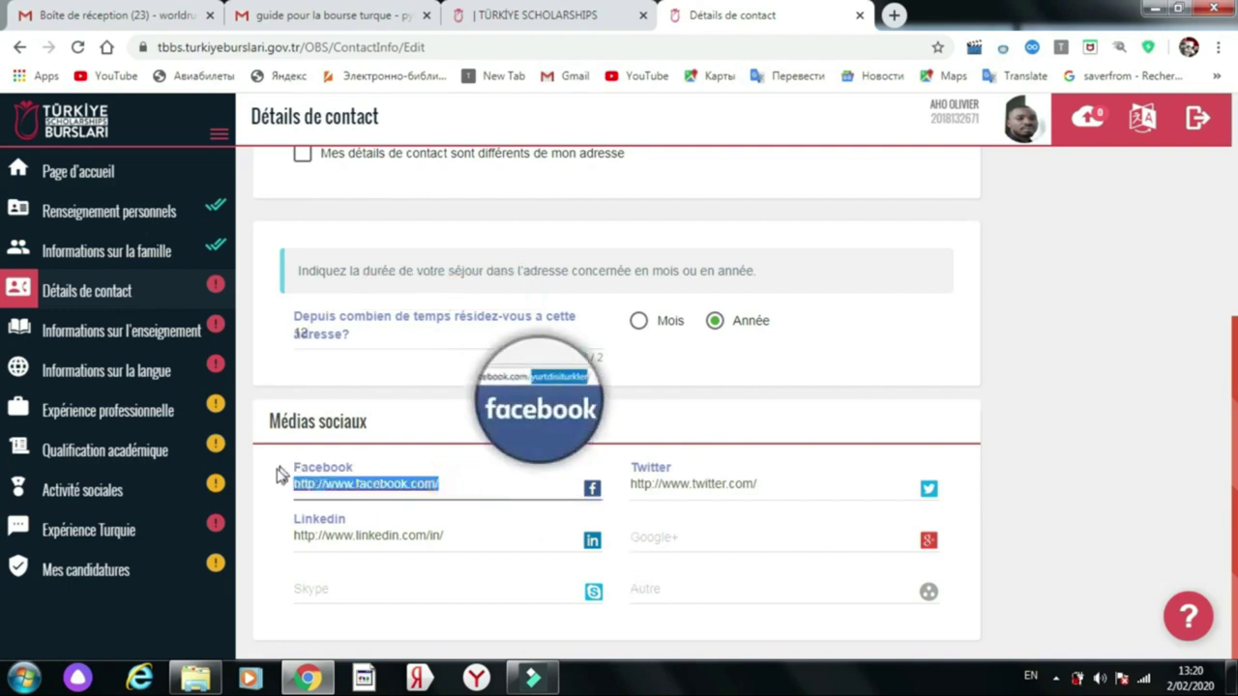
{"action": "key", "text": "End"}
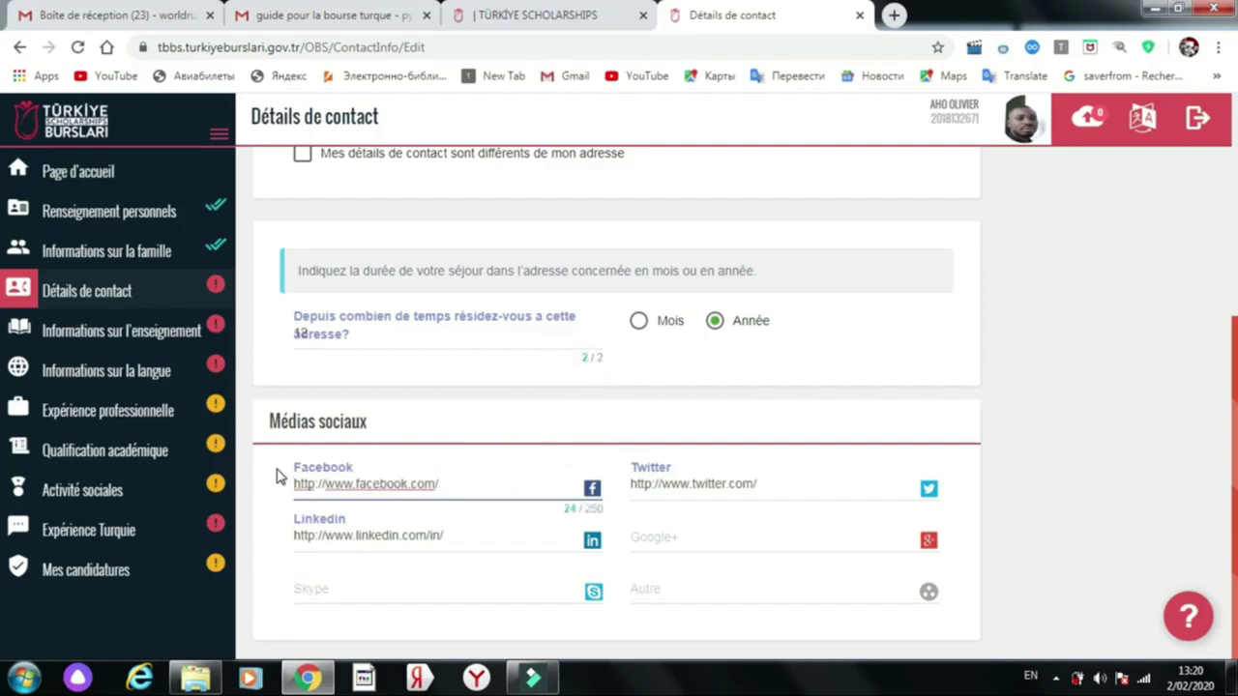
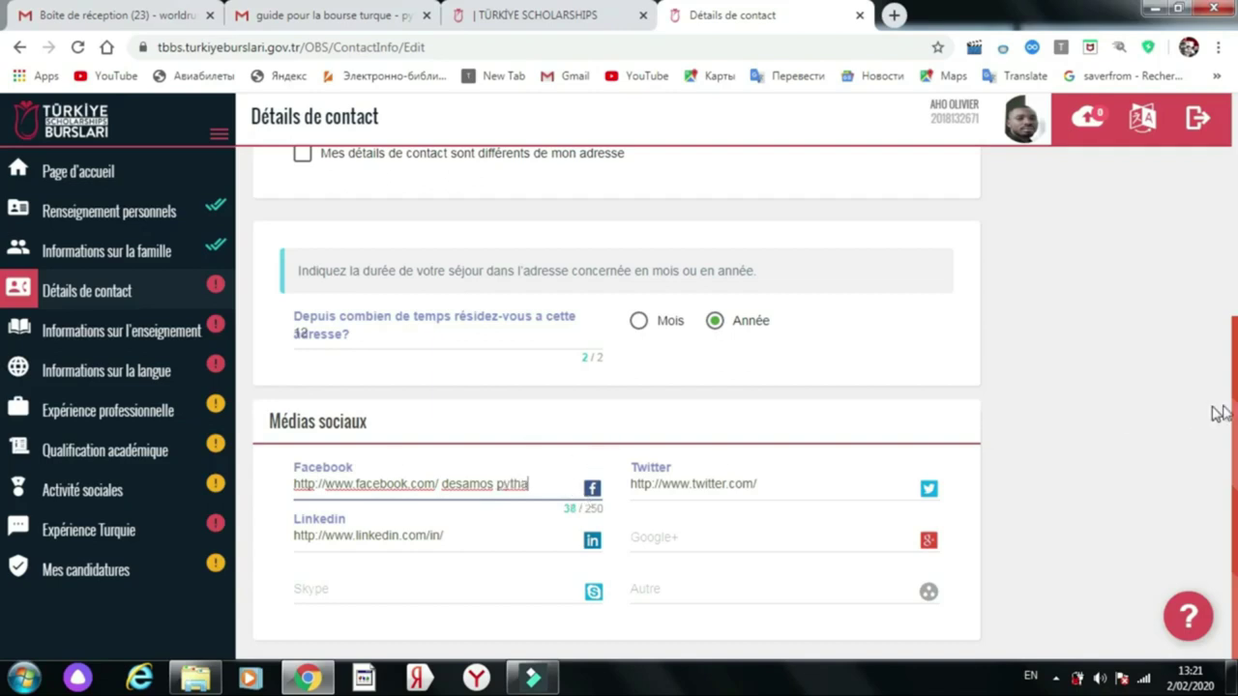
{"action": "scroll", "coordinate": [4, 232], "scroll_direction": "up", "scroll_amount": 3}
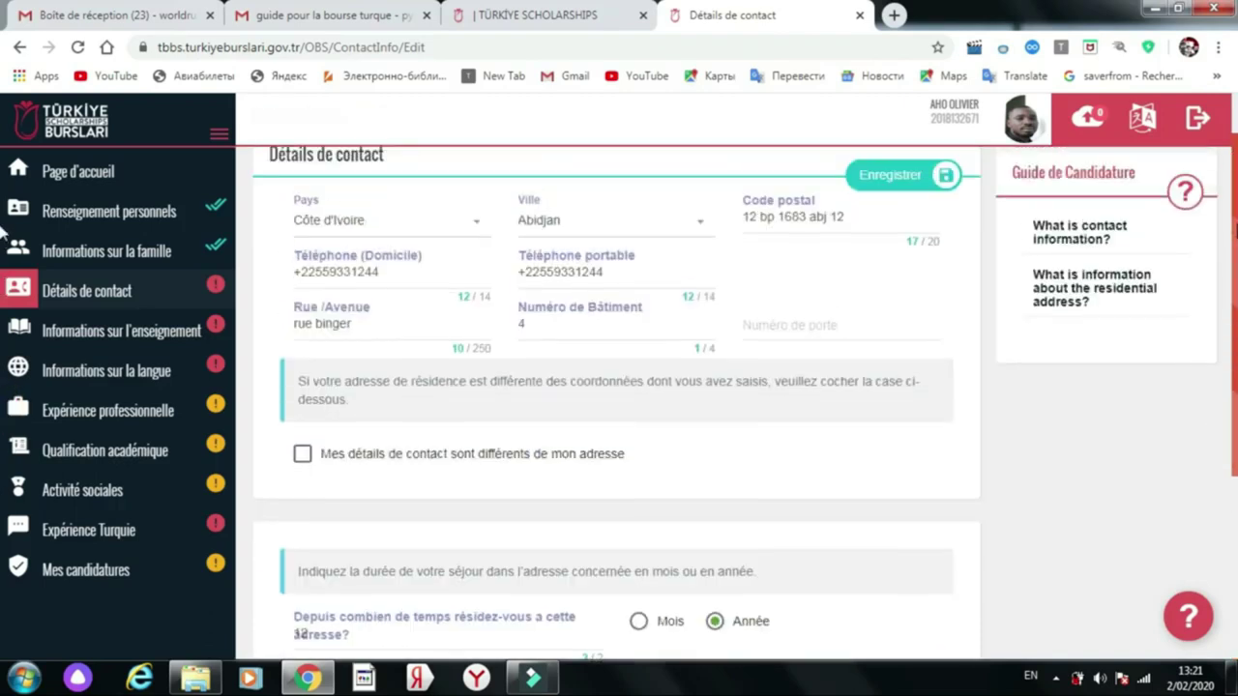
Save the contact details and go to the 'Informations sur l'enseignement' section.
{"action": "left_click", "coordinate": [891, 179]}
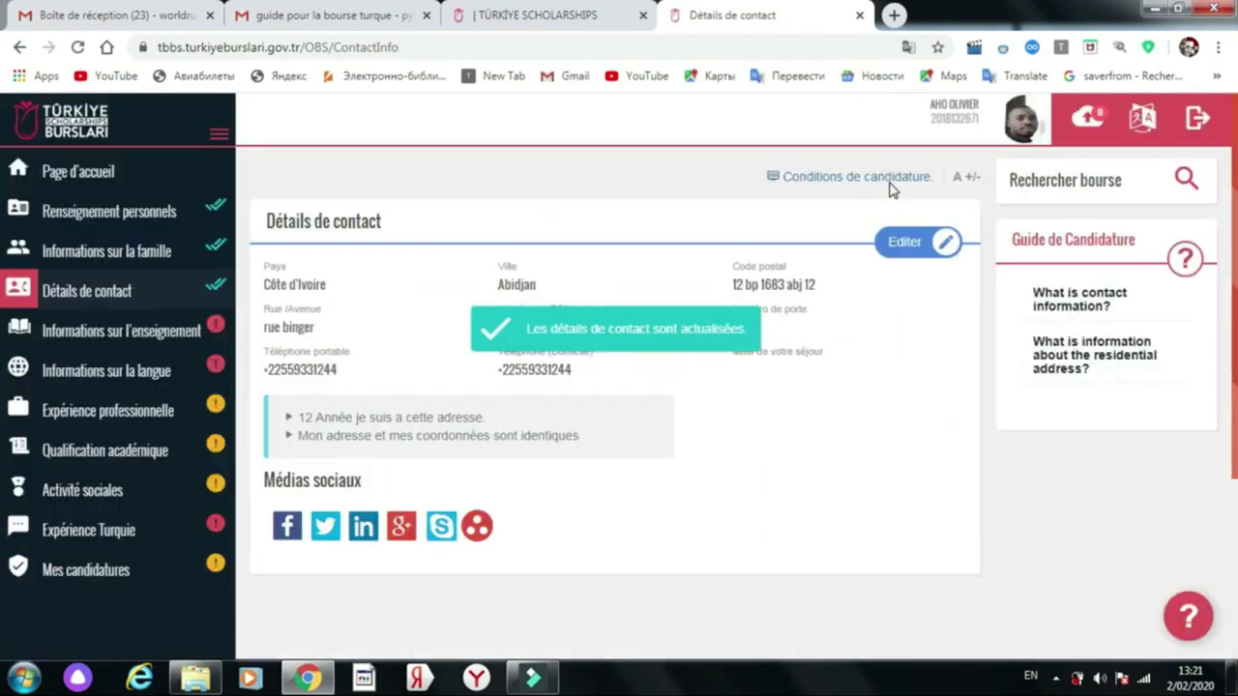
{"action": "left_click", "coordinate": [138, 347]}
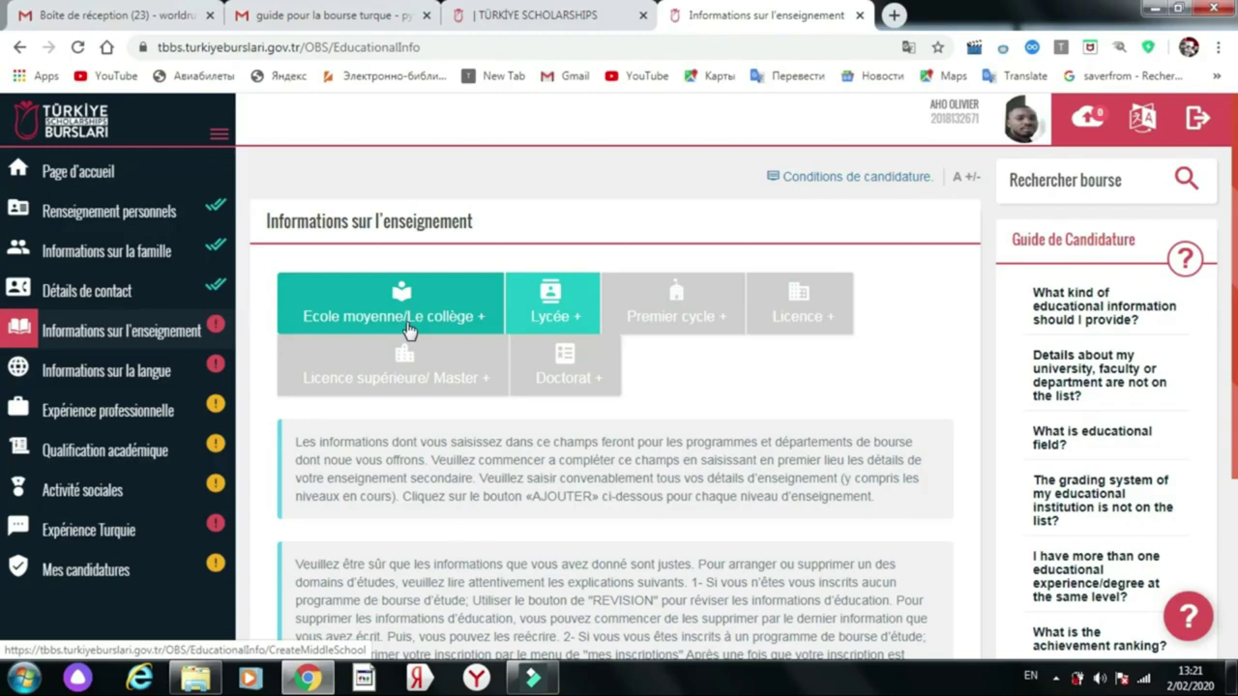
Add a middle school entry with country Côte d'Ivoire and city Abidjan.
{"action": "left_click", "coordinate": [452, 313]}
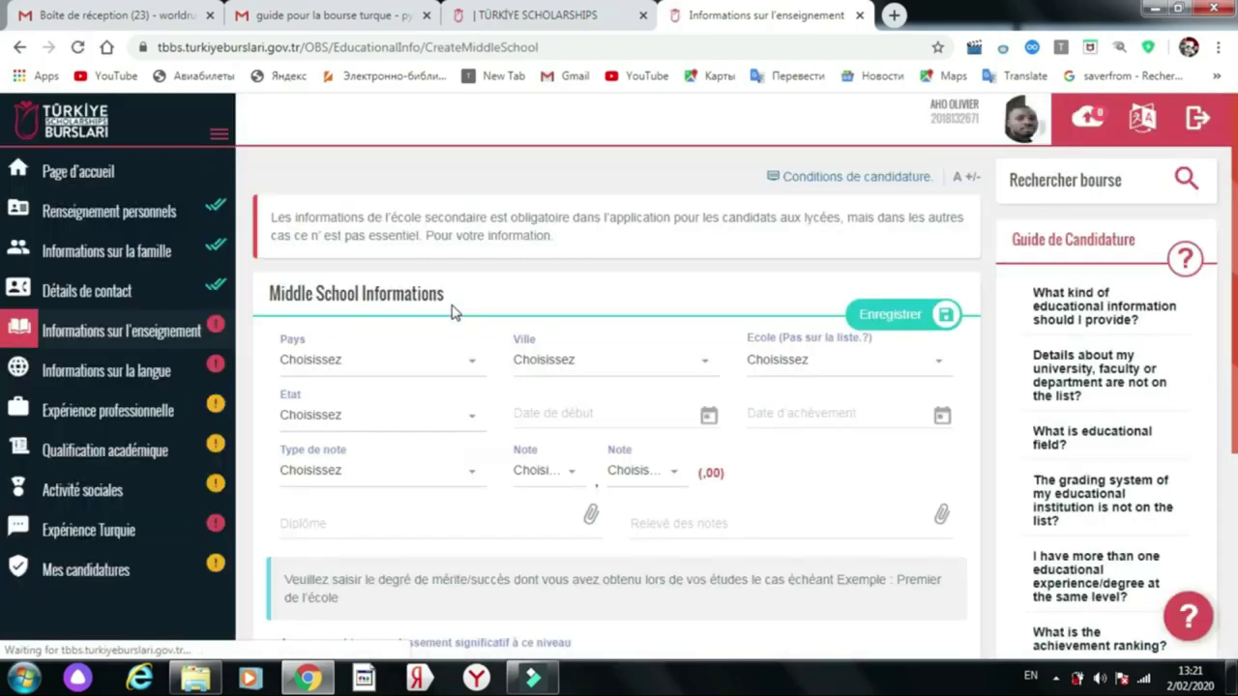
{"action": "left_click", "coordinate": [406, 370]}
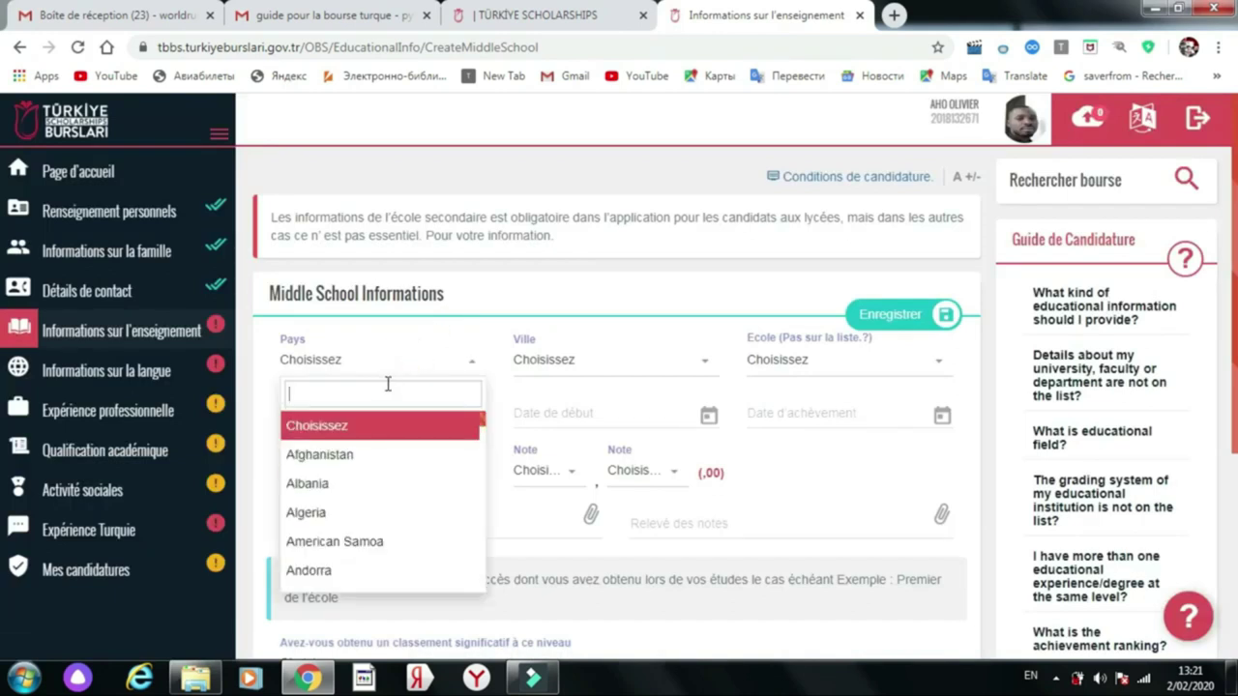
{"action": "type", "text": "co"}
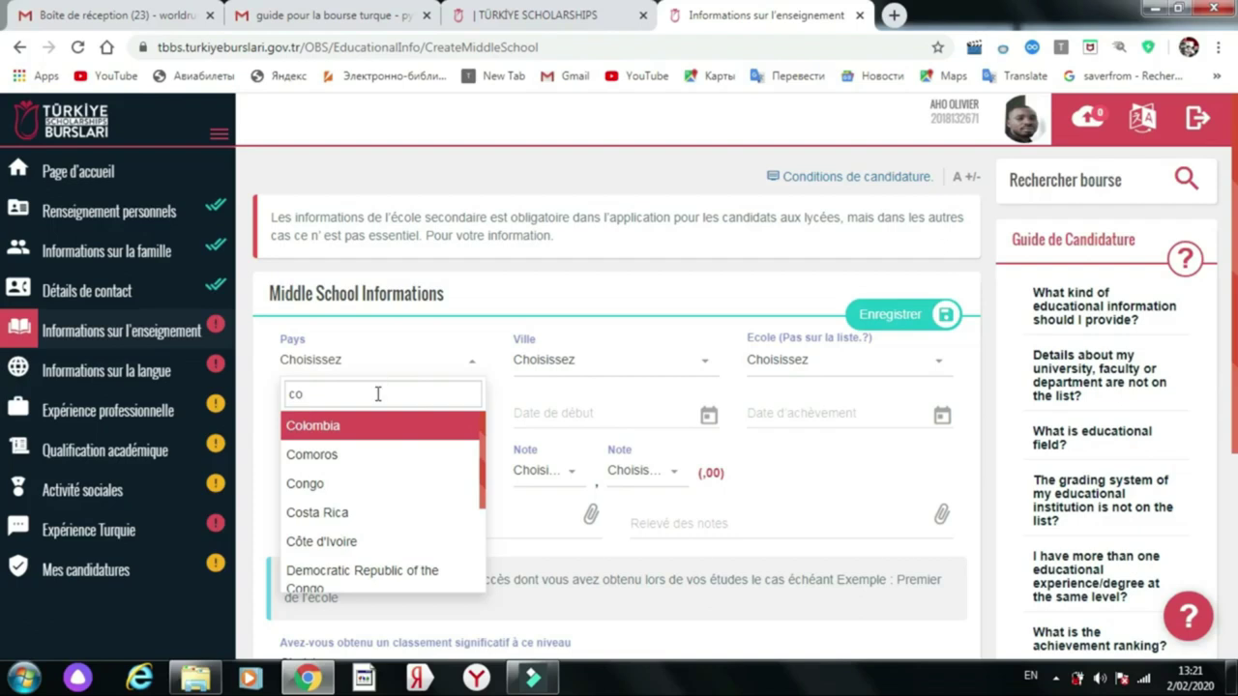
{"action": "type", "text": "t"}
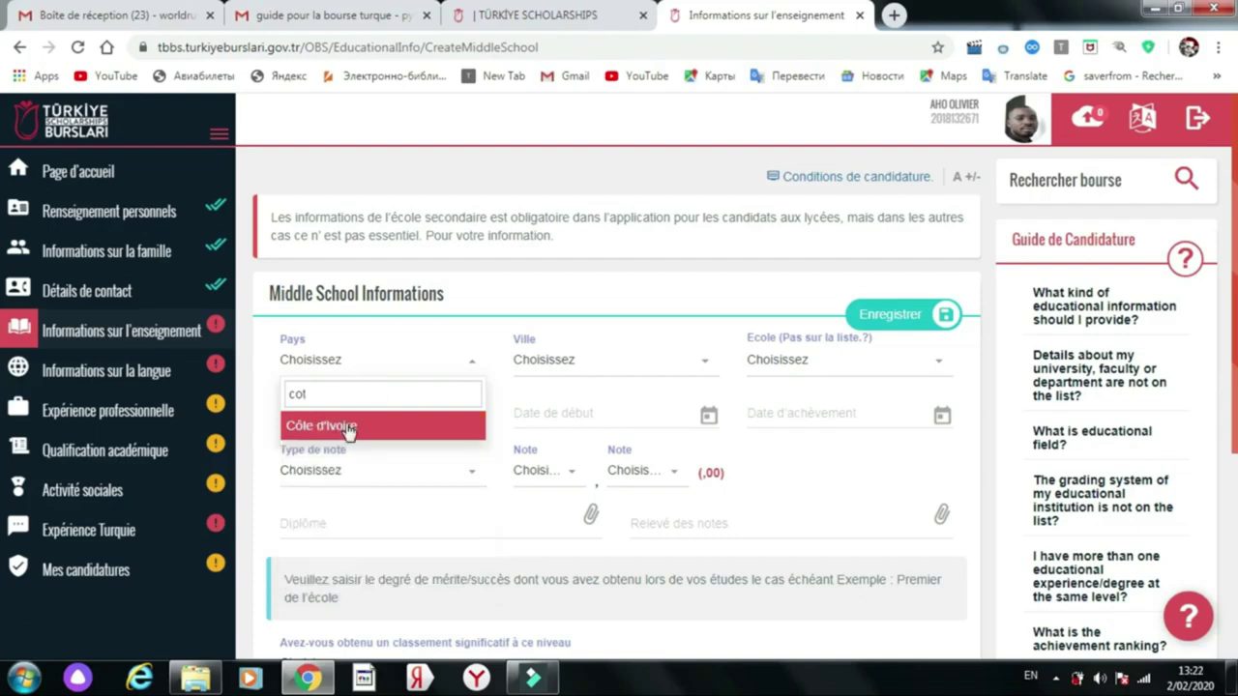
{"action": "left_click", "coordinate": [462, 425]}
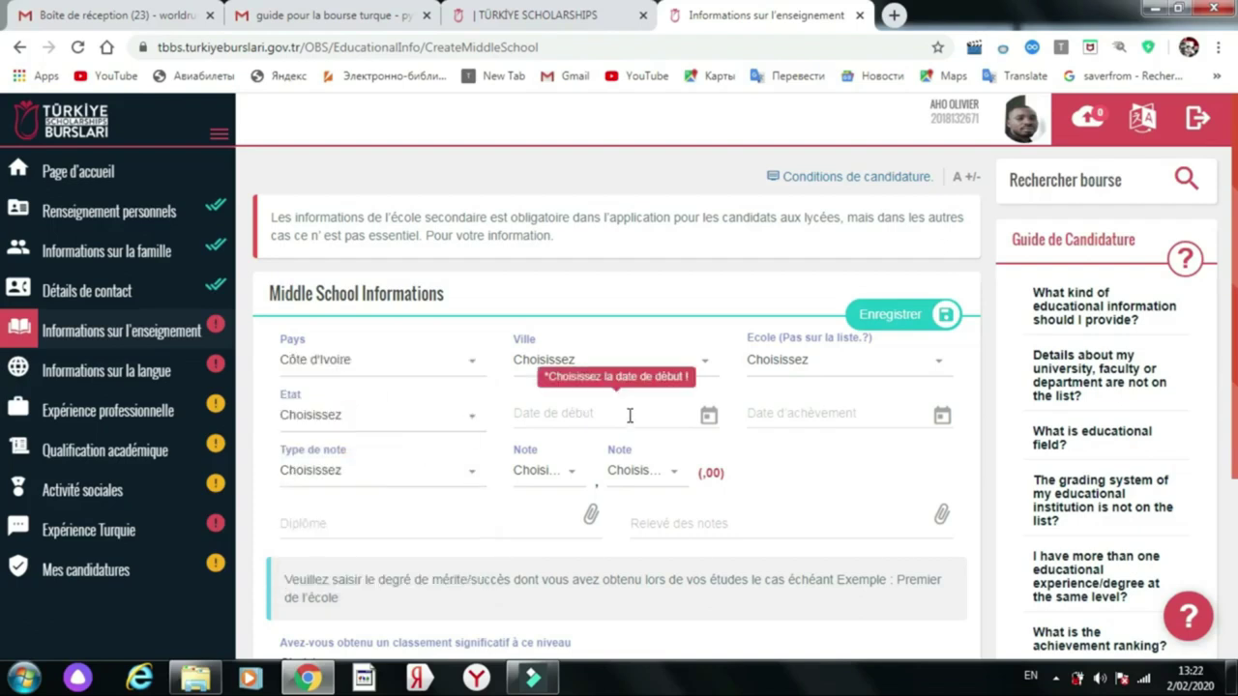
{"action": "left_click", "coordinate": [582, 374]}
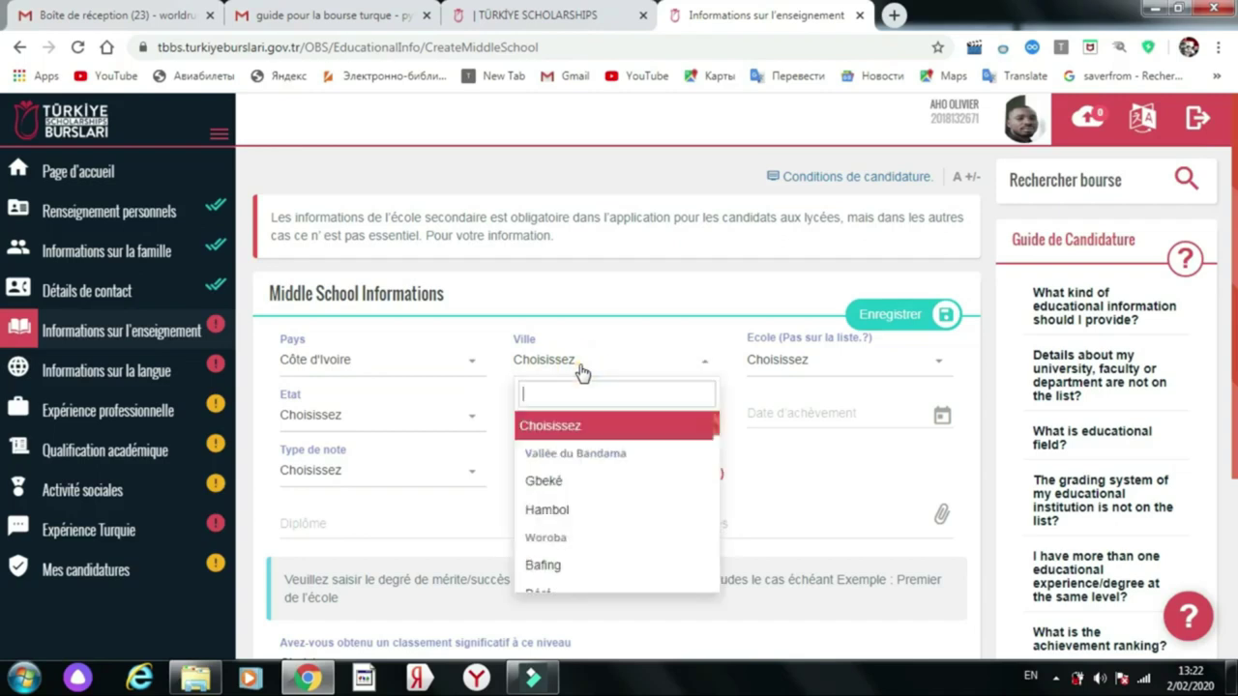
{"action": "type", "text": "ab"}
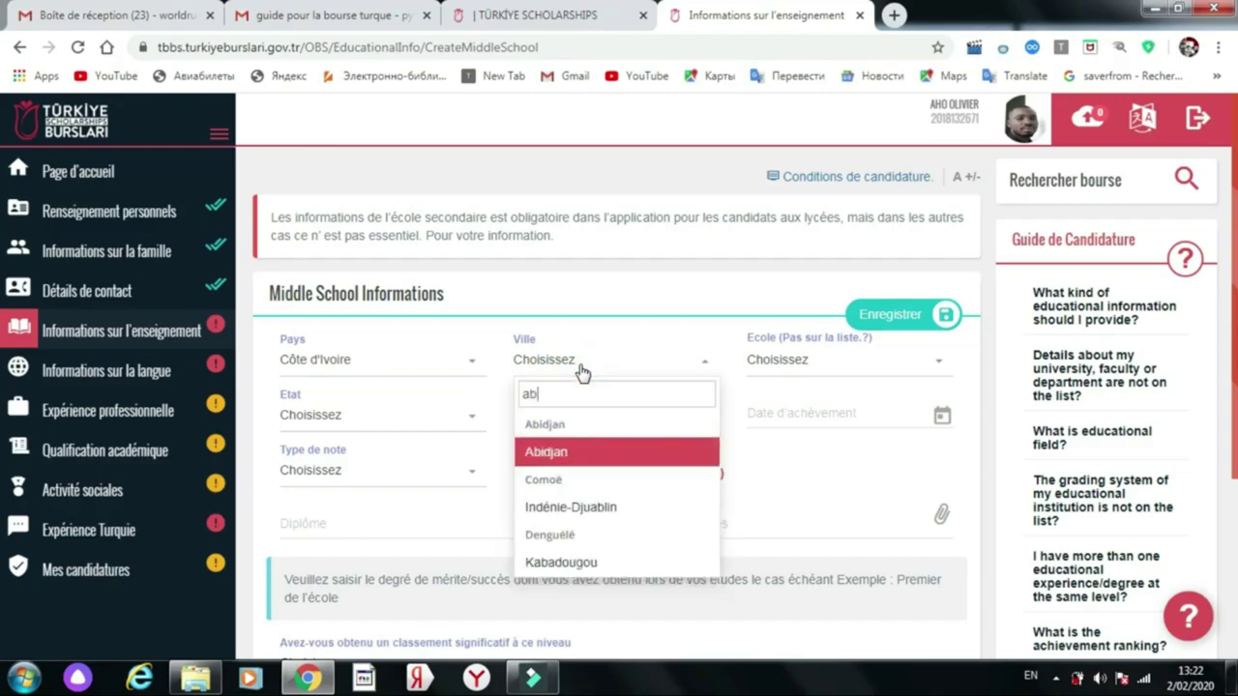
{"action": "left_click", "coordinate": [564, 459]}
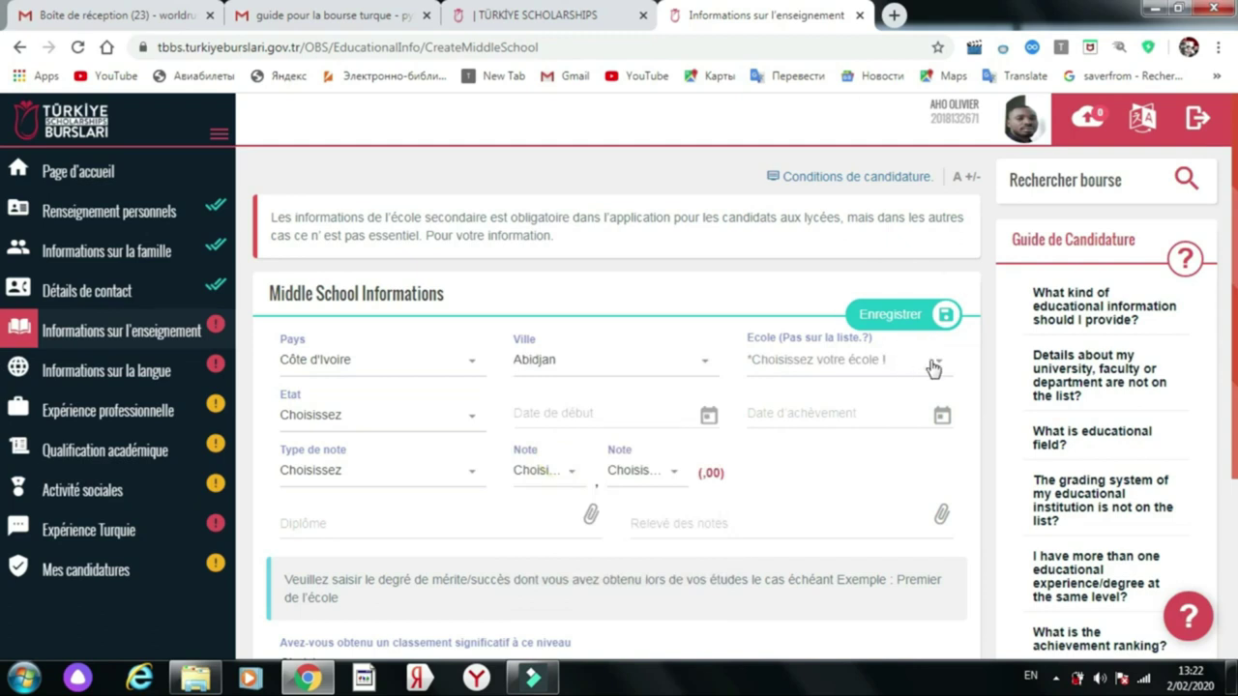
Select LYCEE MUNICIPAL DE GONZAGUEVILLE in the Ecole field, found by searching 'lycee muni'.
{"action": "left_click", "coordinate": [934, 365]}
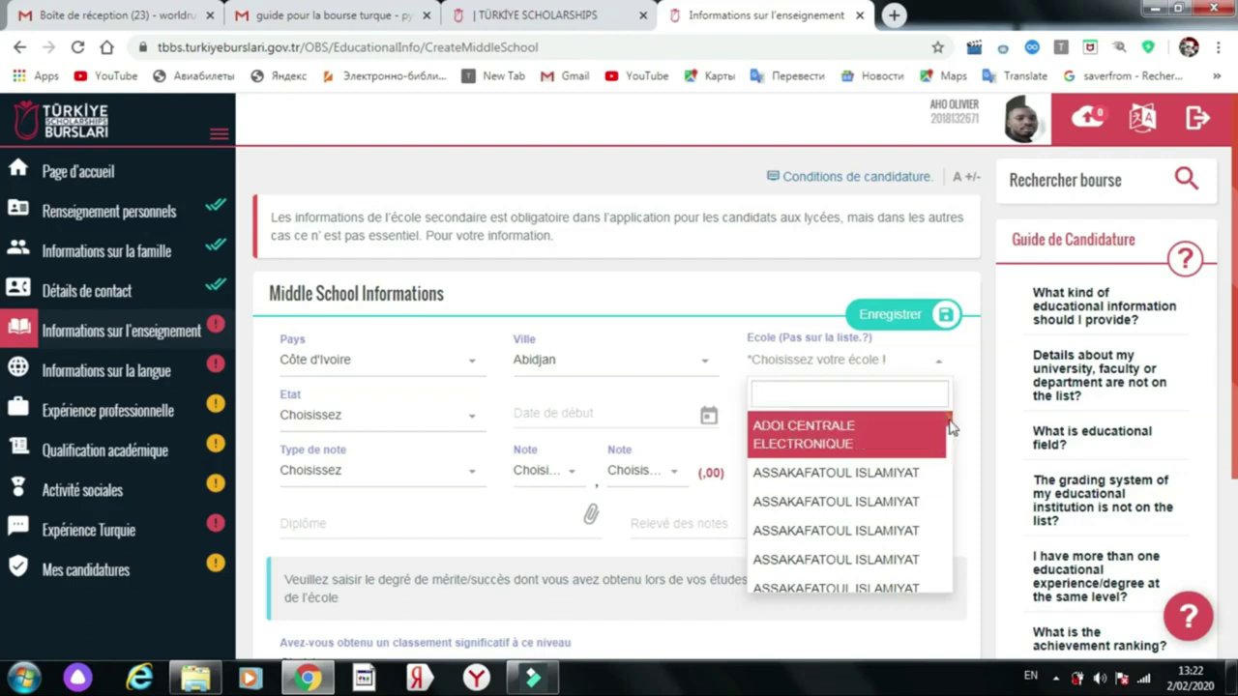
{"action": "left_click_drag", "start_coordinate": [949, 422], "coordinate": [952, 431]}
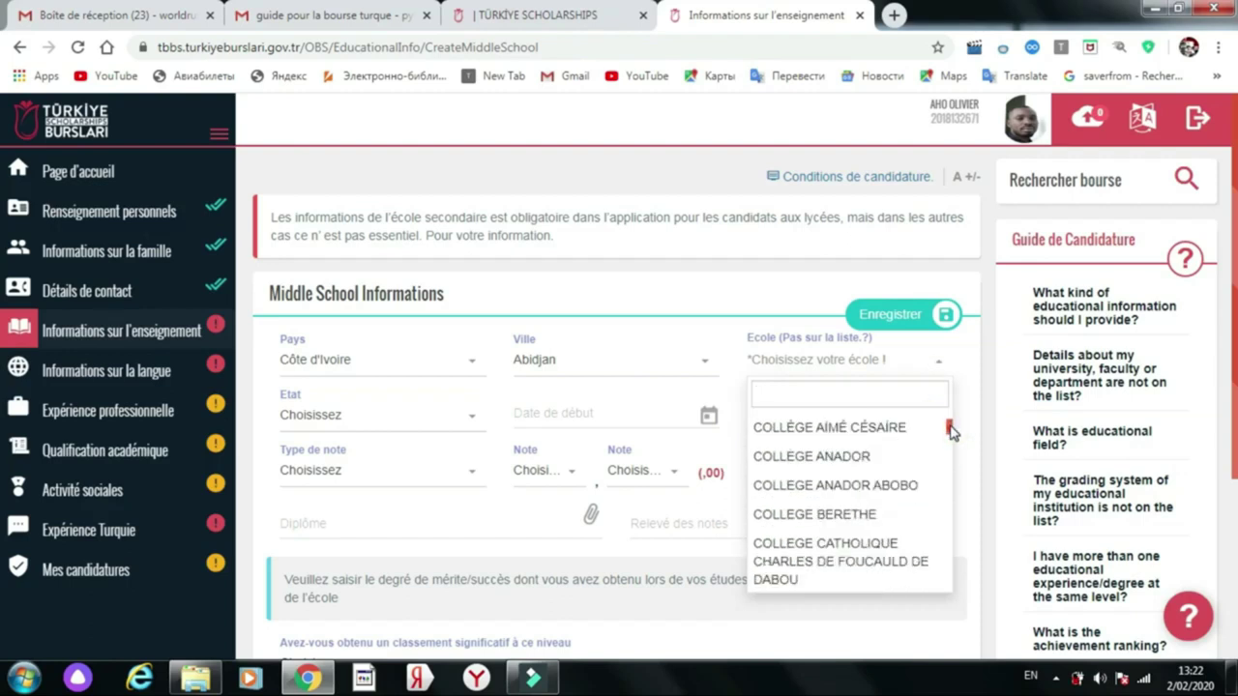
{"action": "left_click_drag", "start_coordinate": [950, 429], "coordinate": [949, 436]}
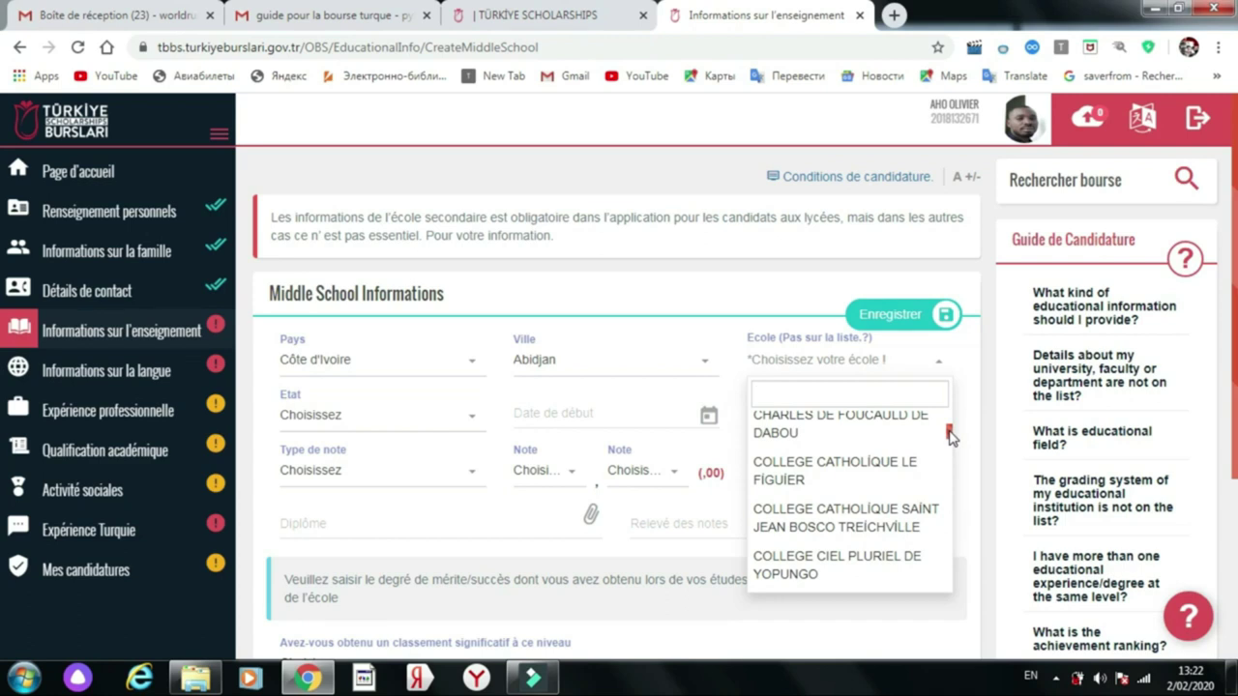
{"action": "left_click_drag", "start_coordinate": [950, 436], "coordinate": [948, 583]}
{"action": "scroll", "coordinate": [951, 457], "scroll_direction": "down", "scroll_amount": 2}
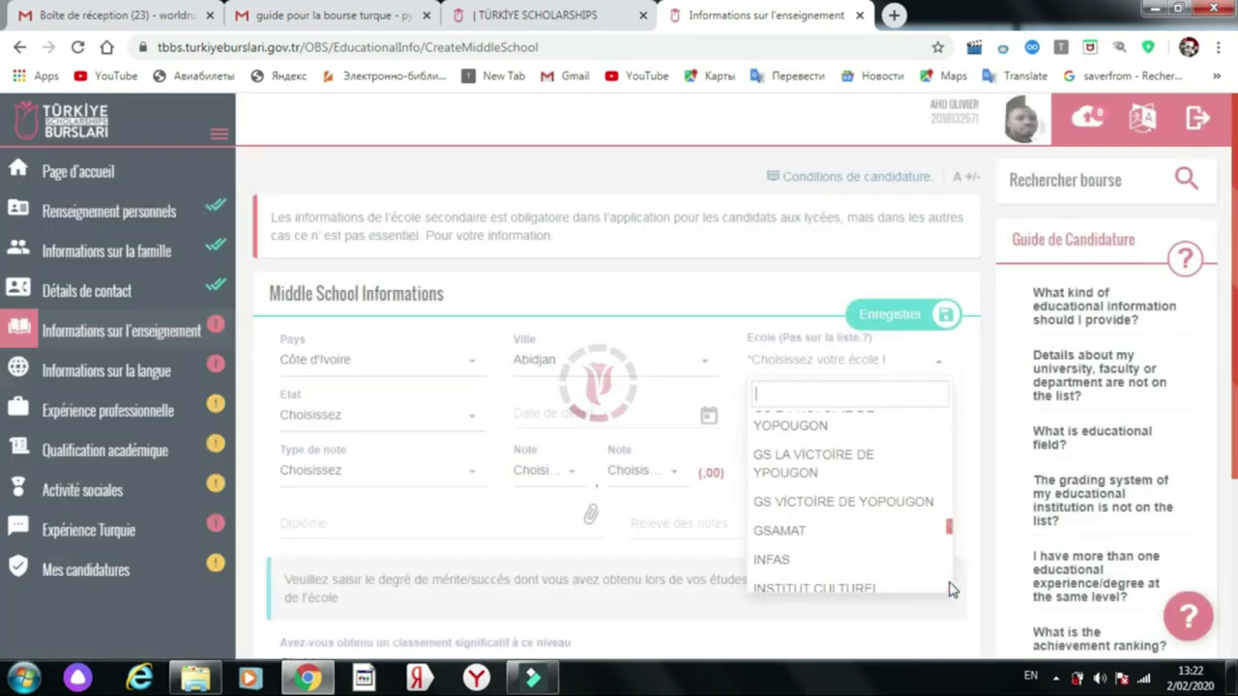
{"action": "left_click_drag", "start_coordinate": [951, 529], "coordinate": [953, 550]}
{"action": "scroll", "coordinate": [953, 549], "scroll_direction": "down", "scroll_amount": 2}
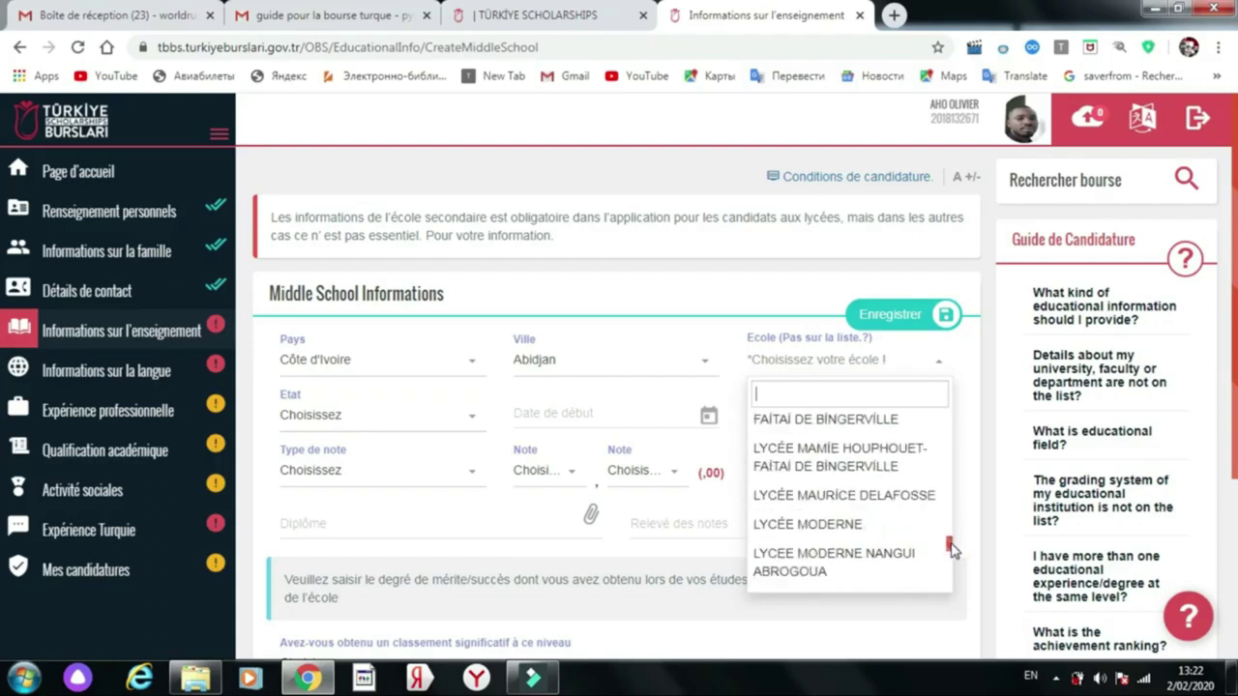
{"action": "left_click_drag", "start_coordinate": [951, 548], "coordinate": [950, 500]}
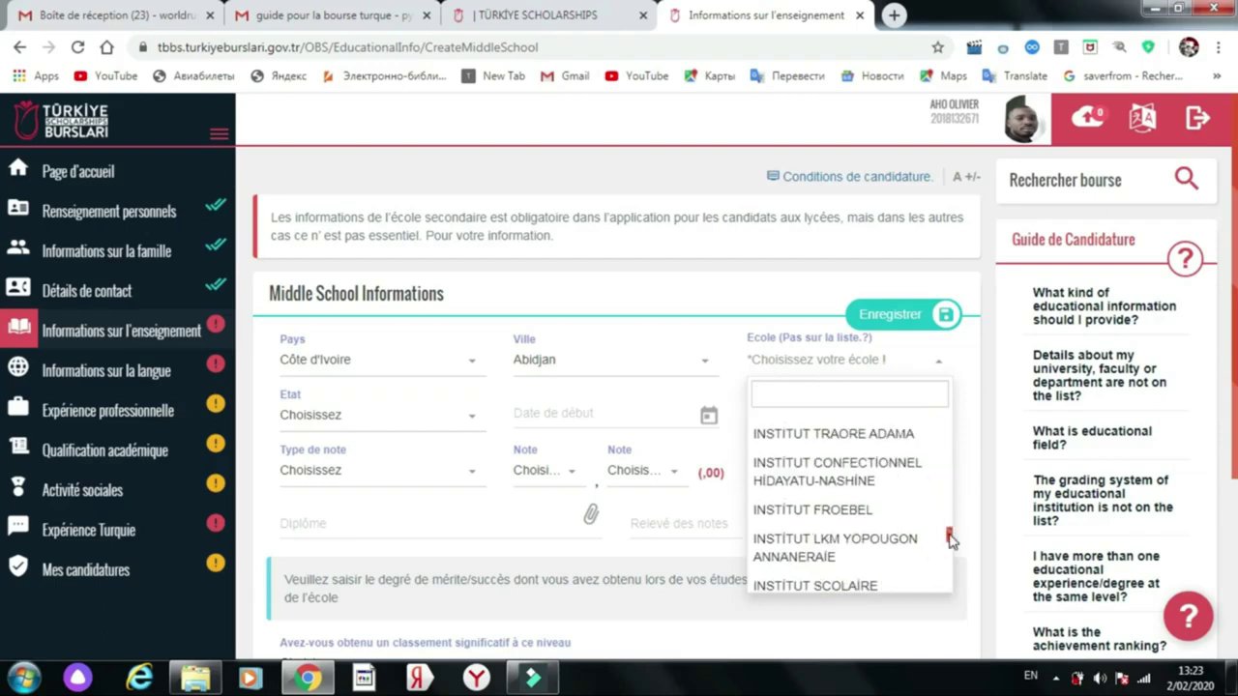
{"action": "scroll", "coordinate": [951, 538], "scroll_direction": "up", "scroll_amount": 1}
{"action": "left_click_drag", "start_coordinate": [950, 539], "coordinate": [948, 525]}
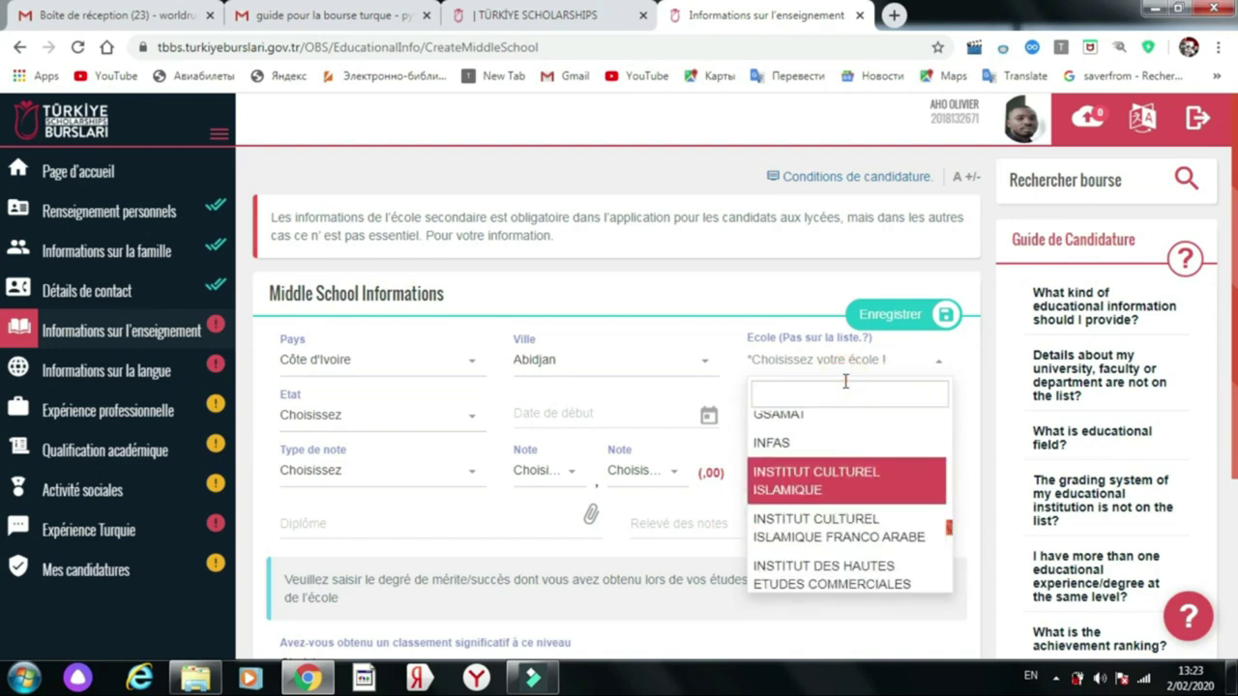
{"action": "left_click", "coordinate": [807, 397]}
{"action": "type", "text": "lycee"}
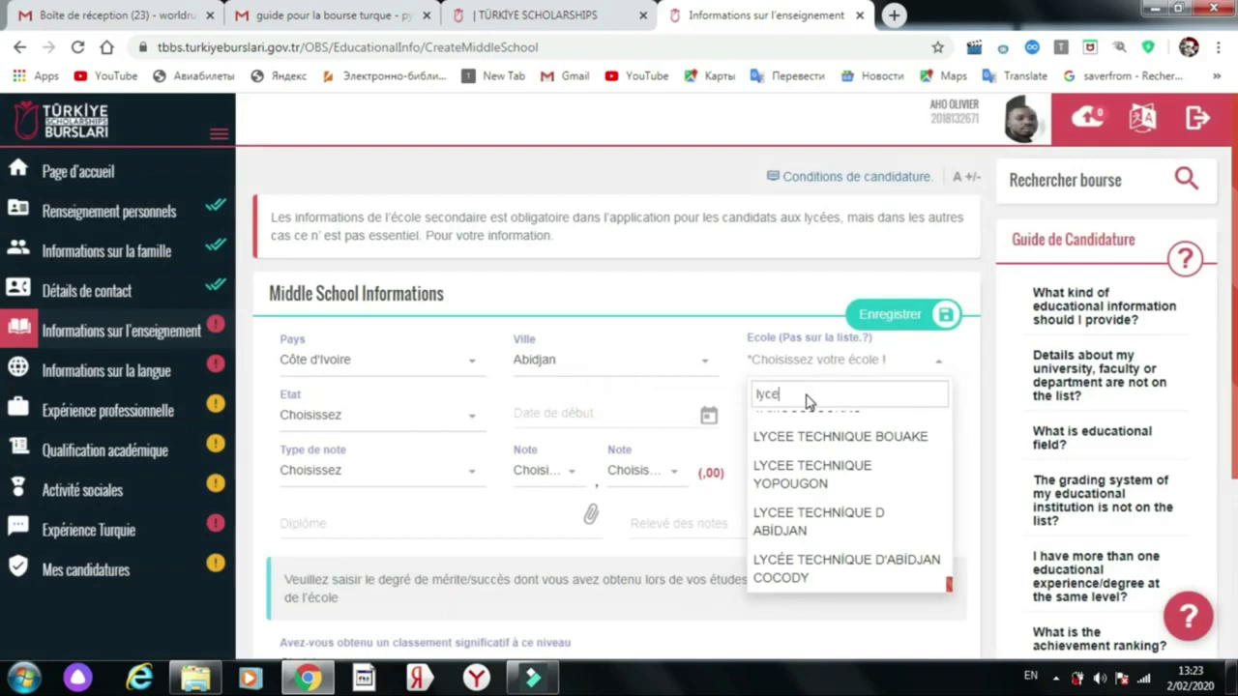
{"action": "type", "text": " muni"}
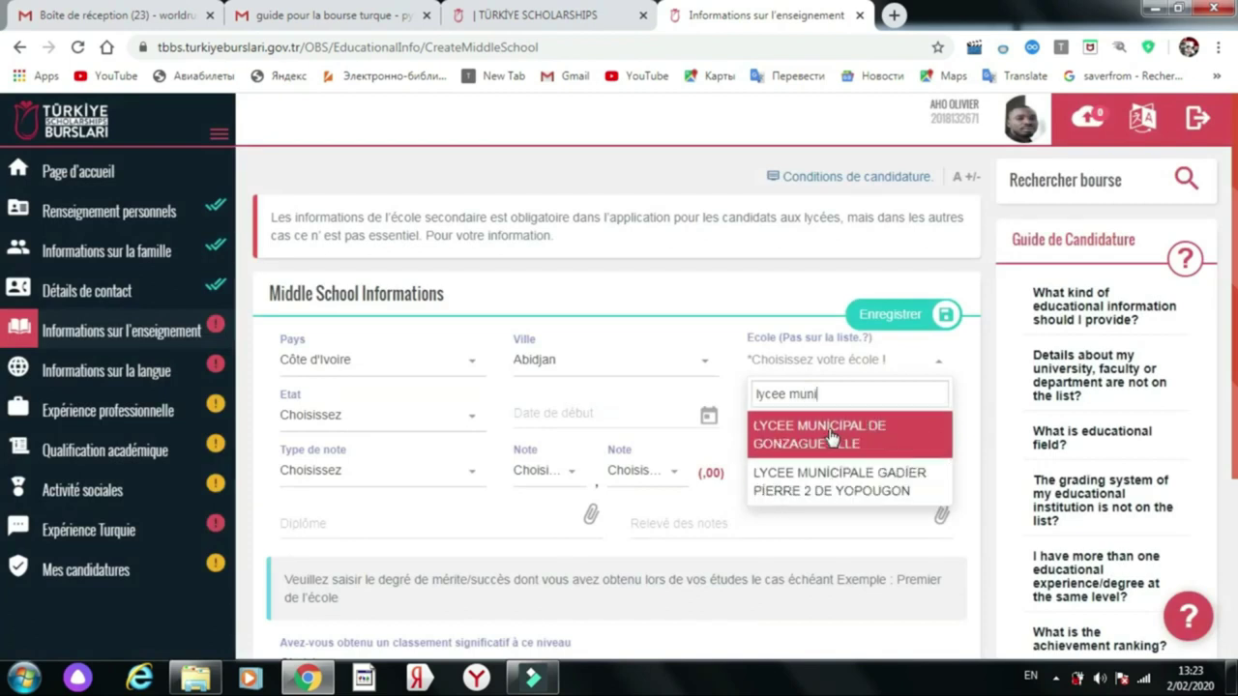
{"action": "left_click", "coordinate": [832, 438]}
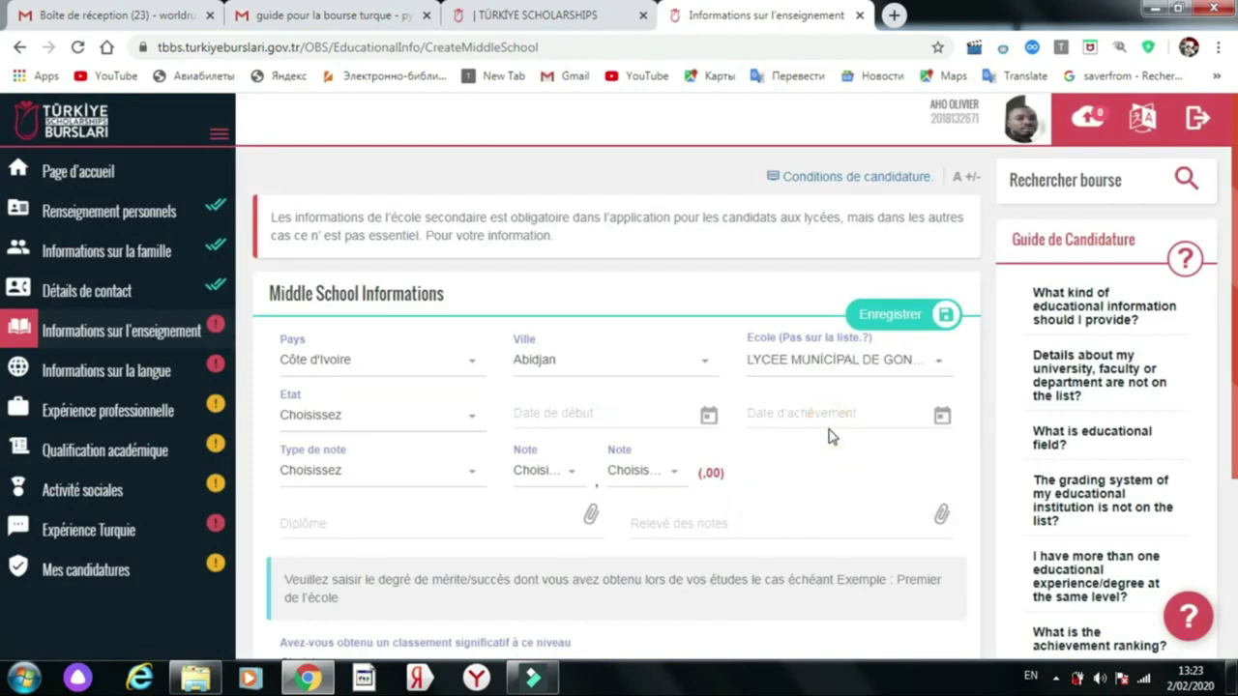
{"action": "left_click", "coordinate": [460, 428]}
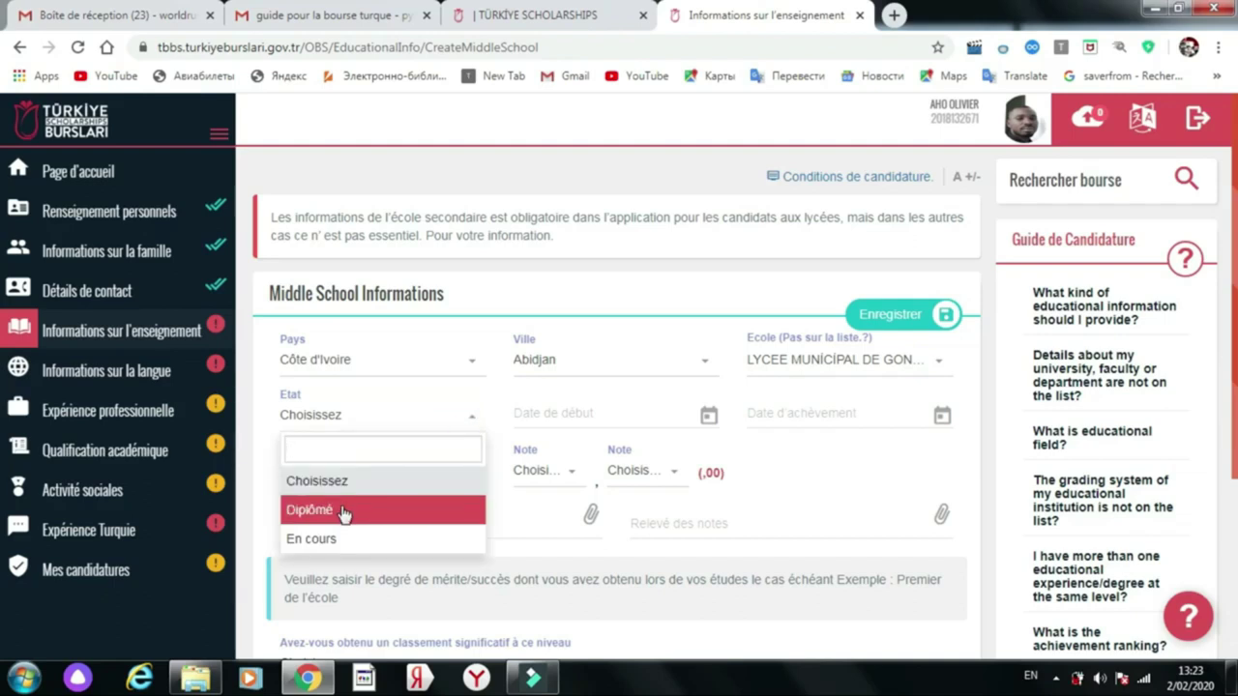
{"action": "left_click", "coordinate": [340, 510]}
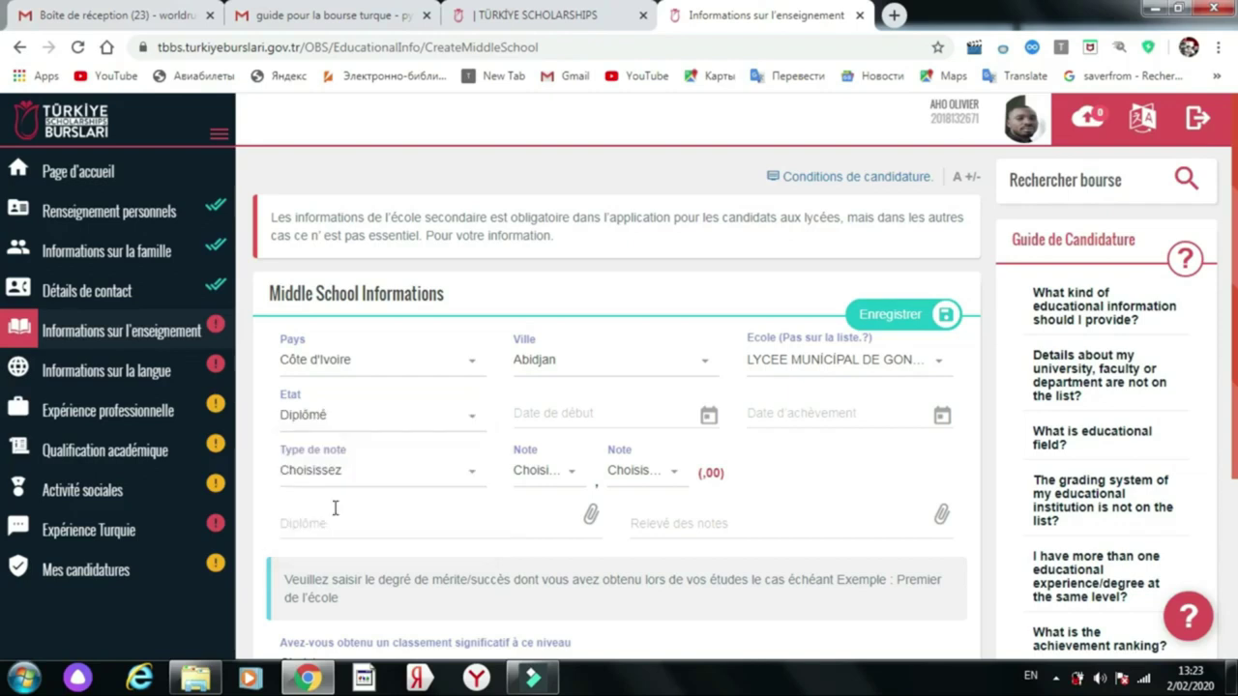
{"action": "left_click", "coordinate": [561, 474]}
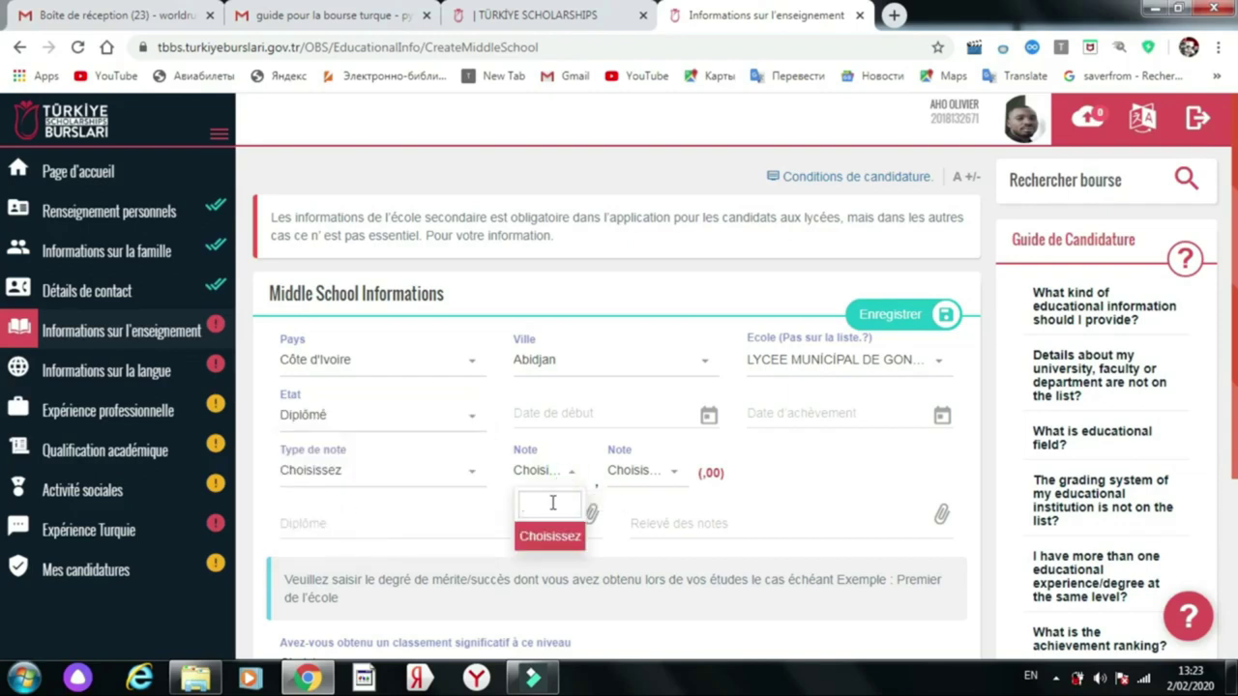
{"action": "left_click", "coordinate": [675, 474]}
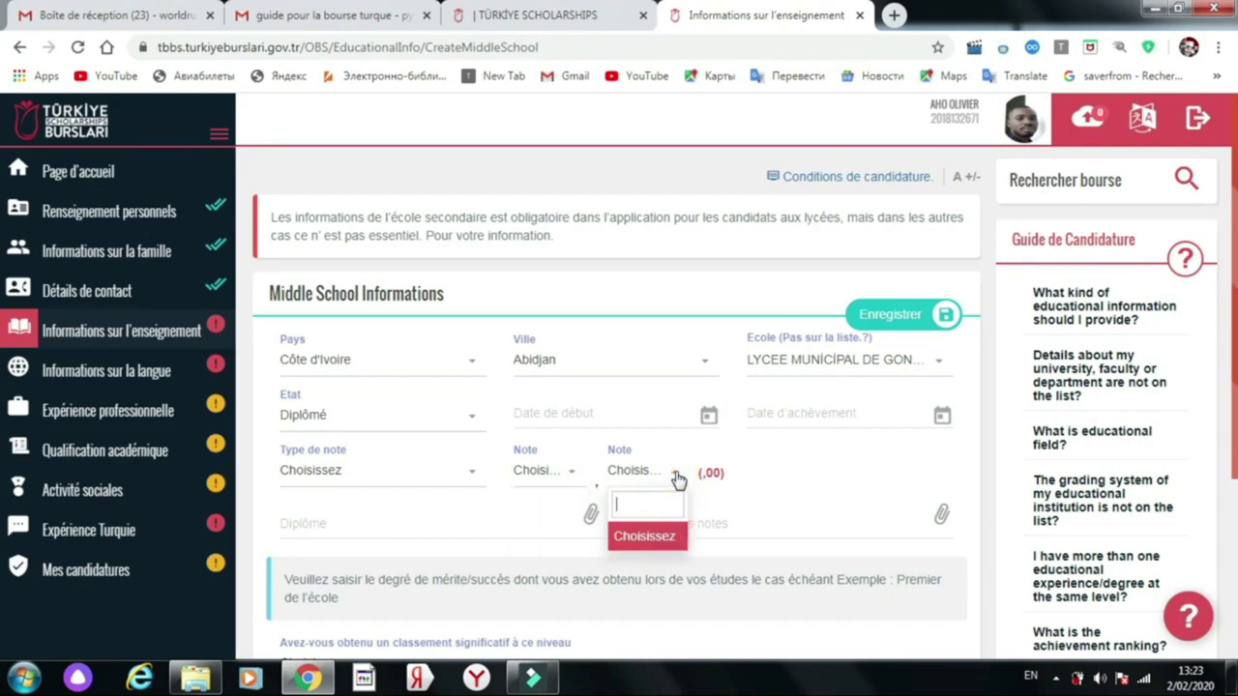
{"action": "left_click", "coordinate": [571, 473]}
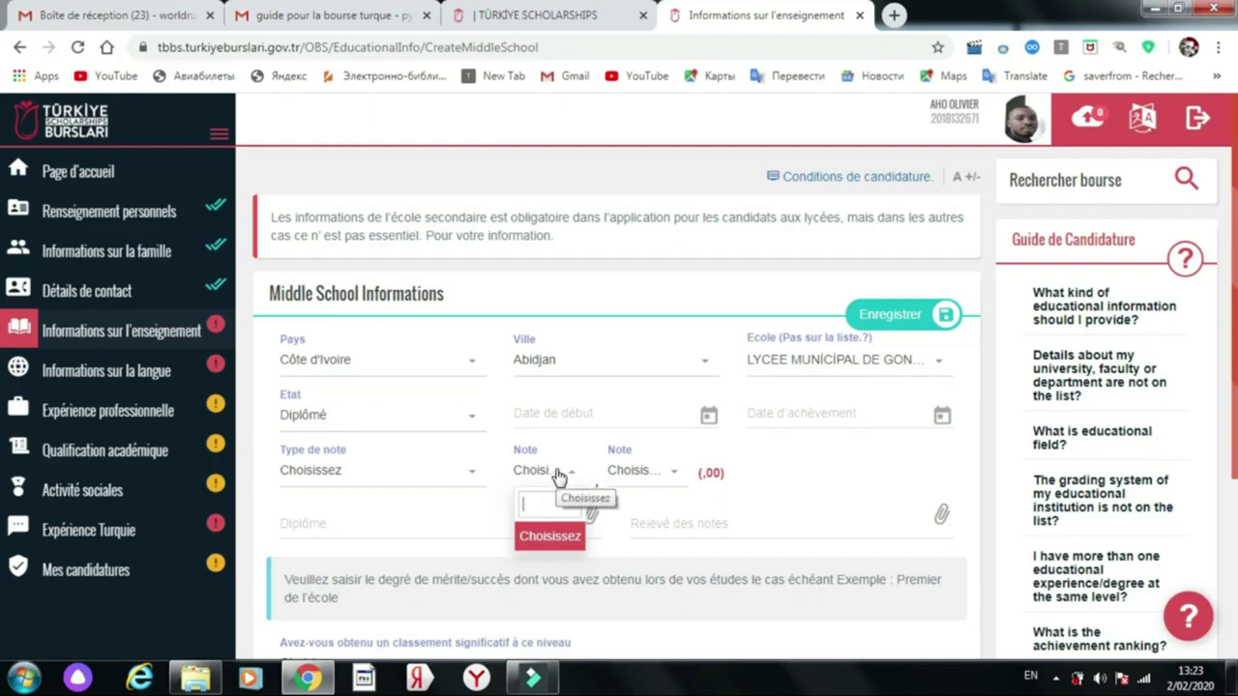
{"action": "type", "text": "15"}
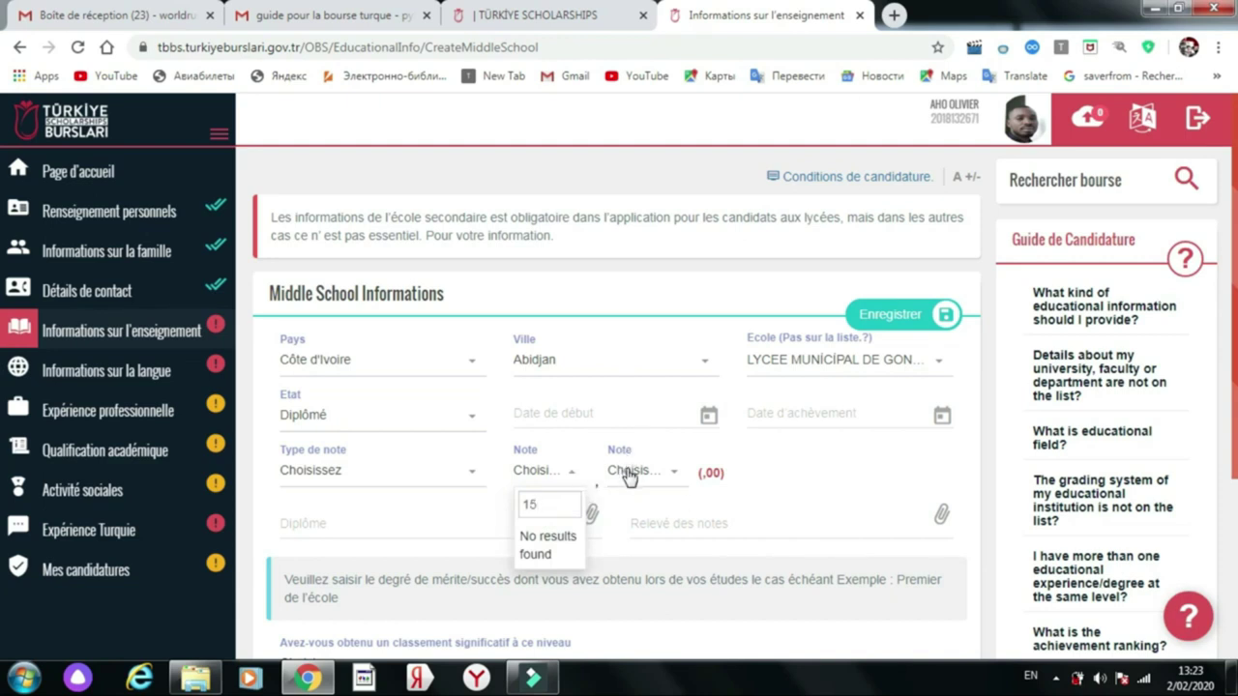
{"action": "left_click", "coordinate": [628, 473]}
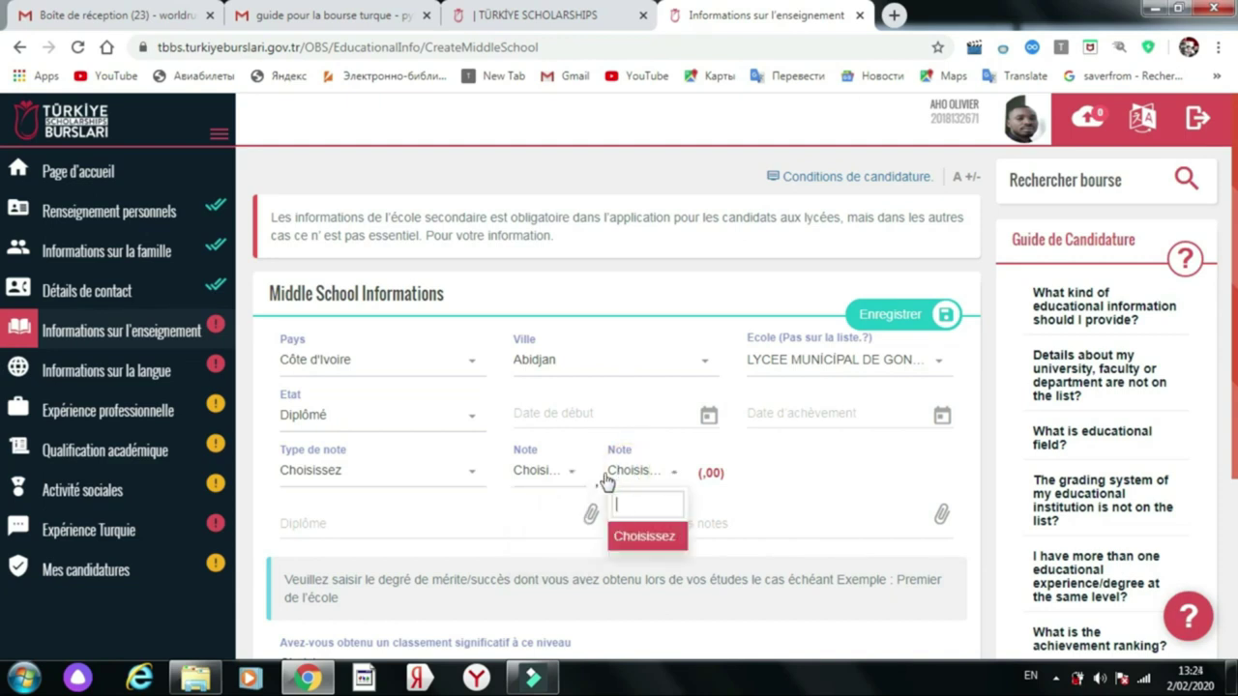
{"action": "left_click", "coordinate": [571, 476]}
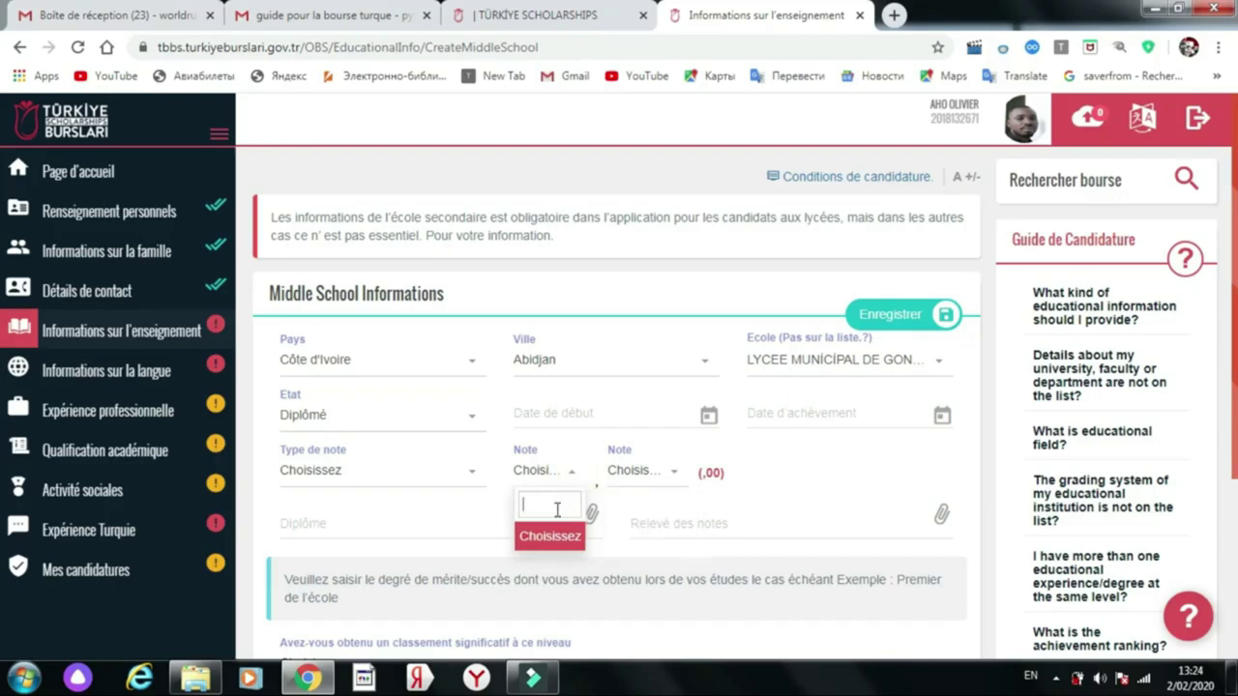
{"action": "type", "text": "1"}
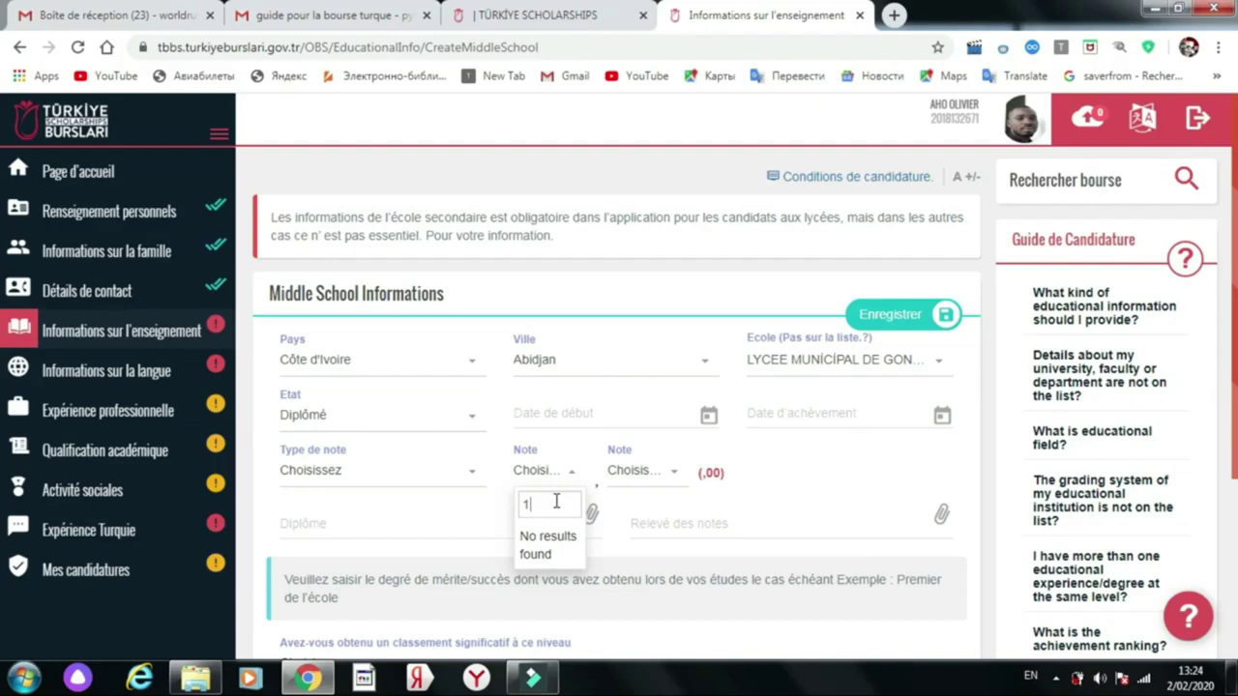
{"action": "key", "text": "BackSpace"}
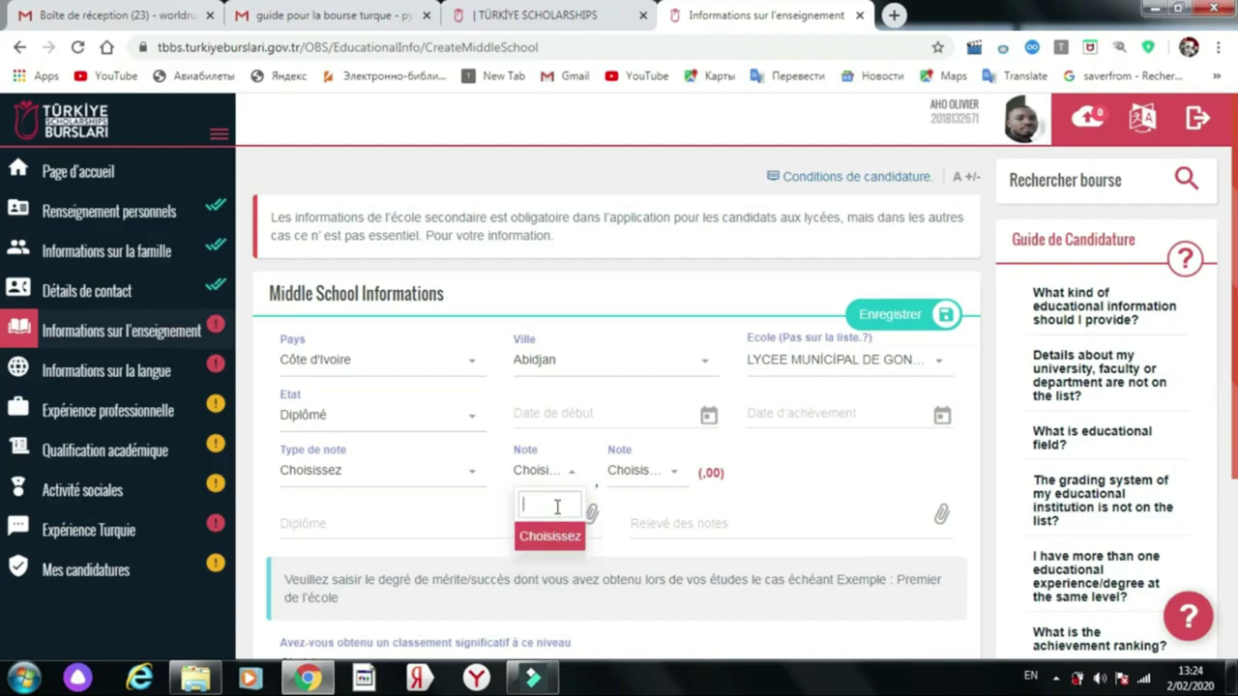
{"action": "left_click", "coordinate": [568, 474]}
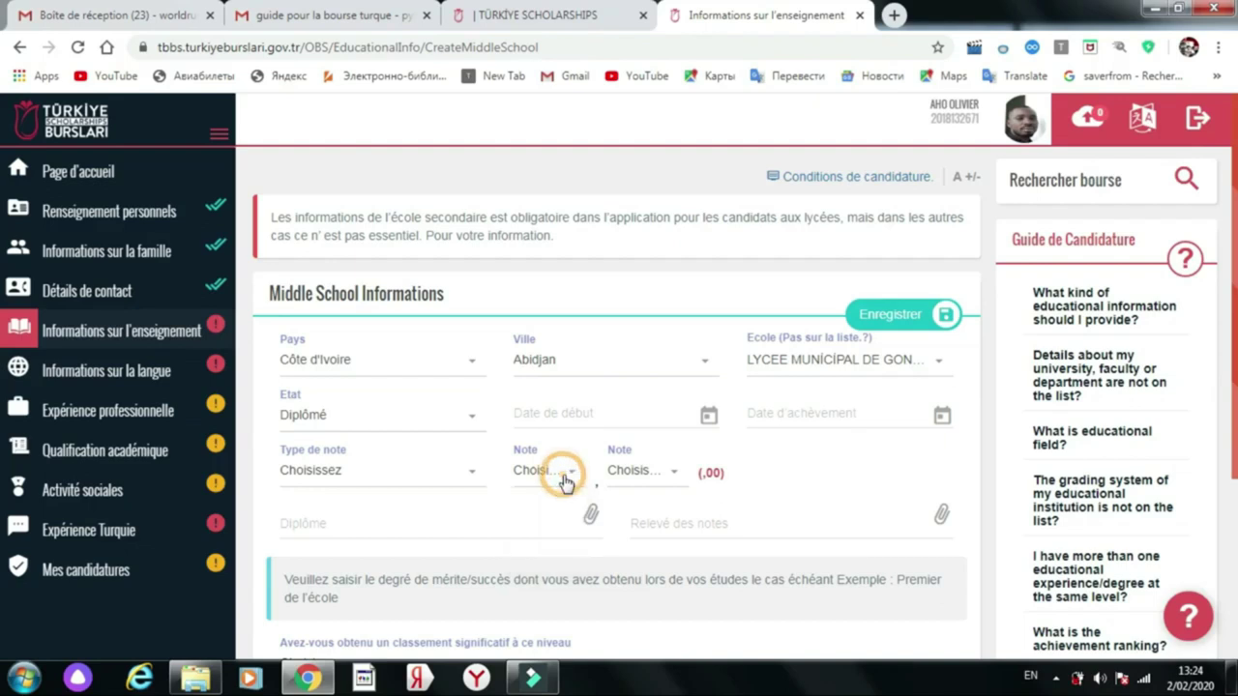
{"action": "left_click", "coordinate": [569, 474]}
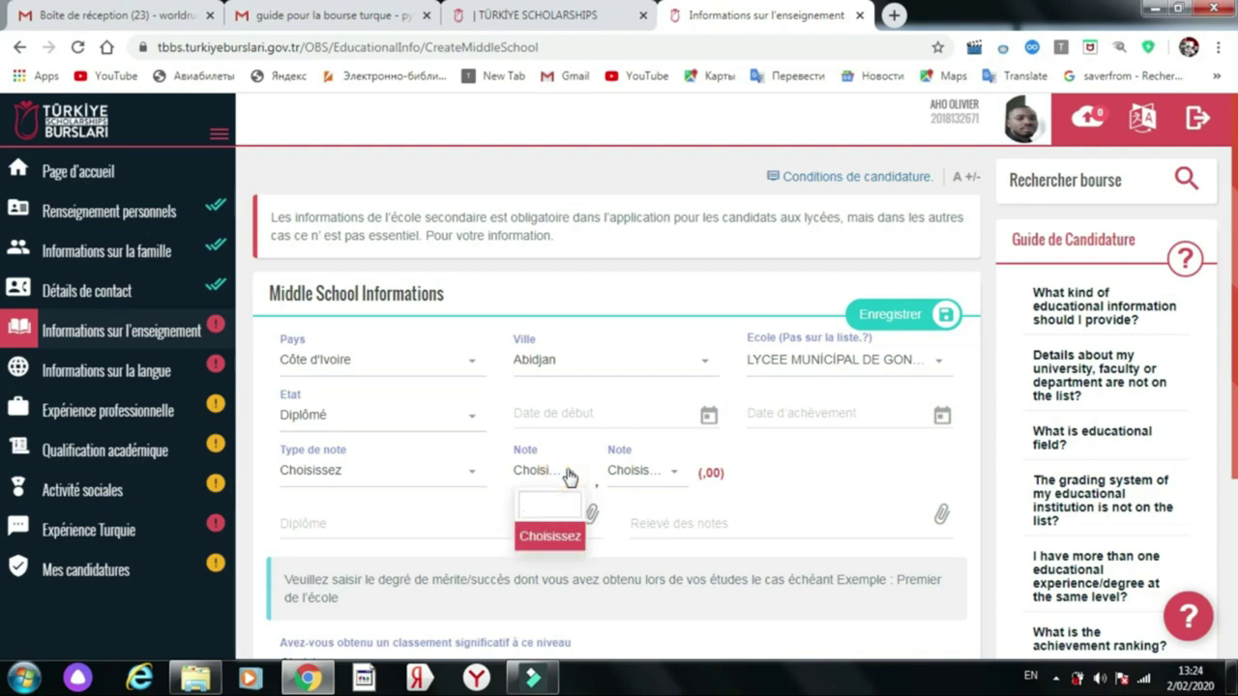
{"action": "type", "text": "k"}
{"action": "key", "text": "BackSpace"}
{"action": "type", "text": "1"}
{"action": "key", "text": "BackSpace"}
{"action": "type", "text": "7"}
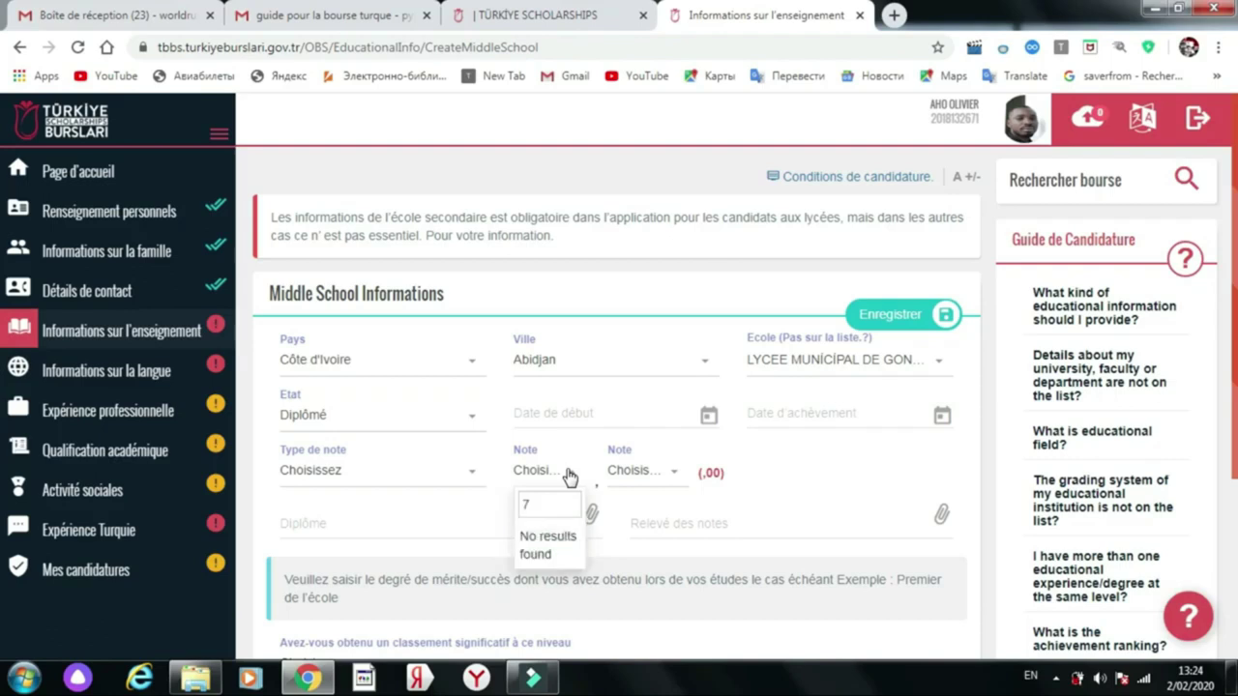
{"action": "key", "text": "BackSpace"}
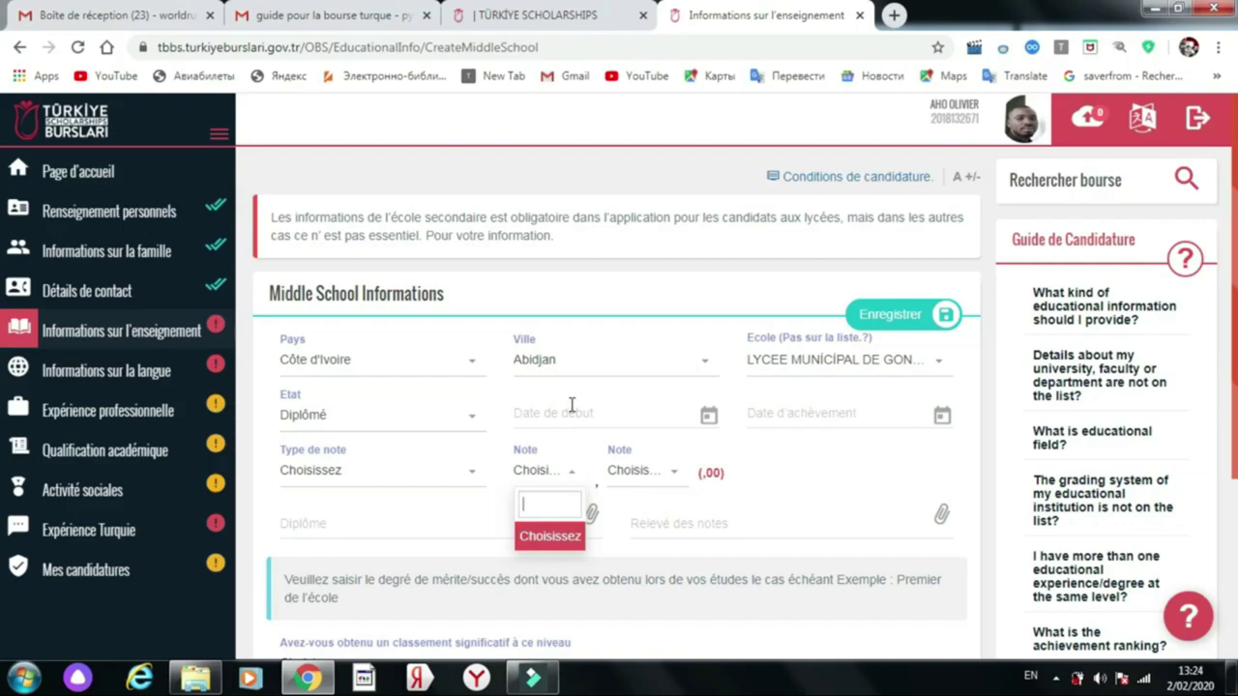
{"action": "left_click", "coordinate": [571, 413]}
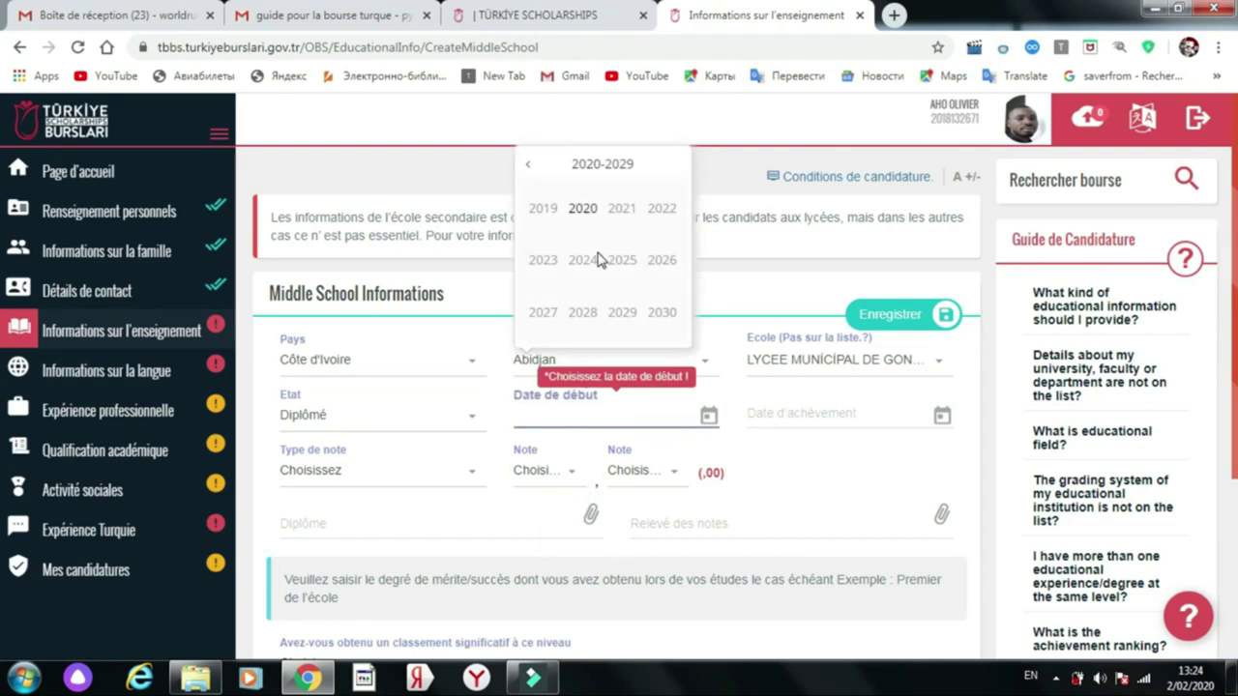
Set the middle school start date to 17 October 2004.
{"action": "left_click", "coordinate": [530, 166]}
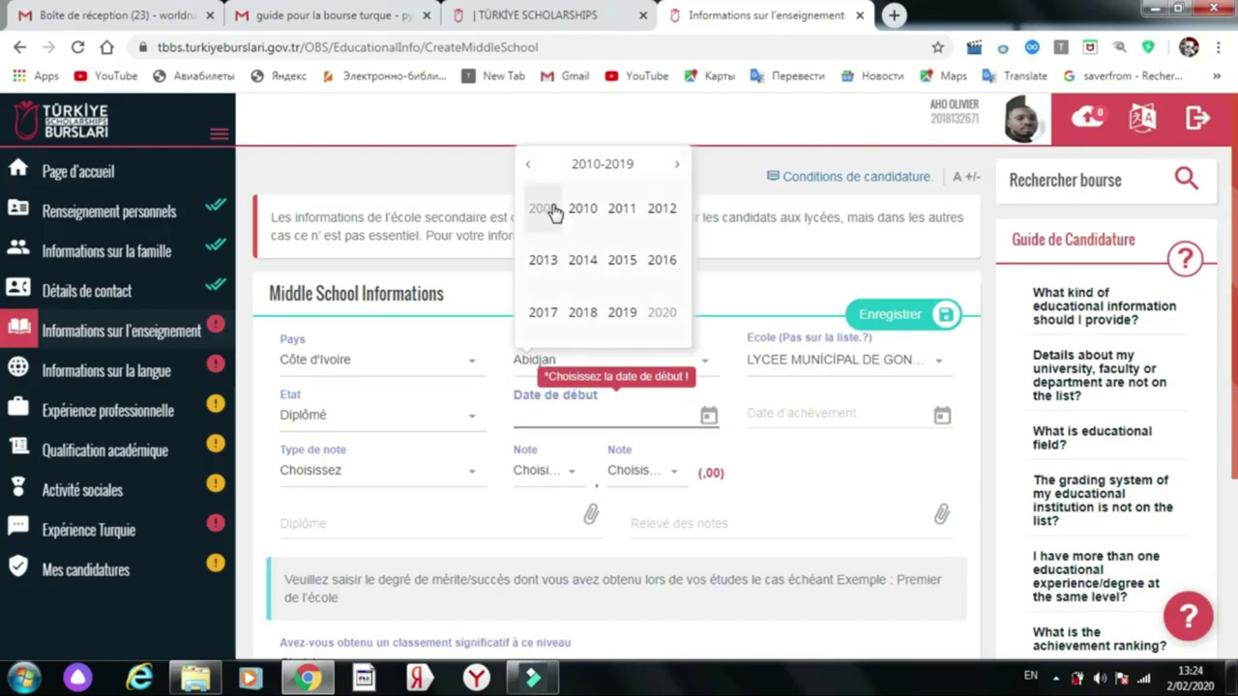
{"action": "left_click", "coordinate": [529, 171]}
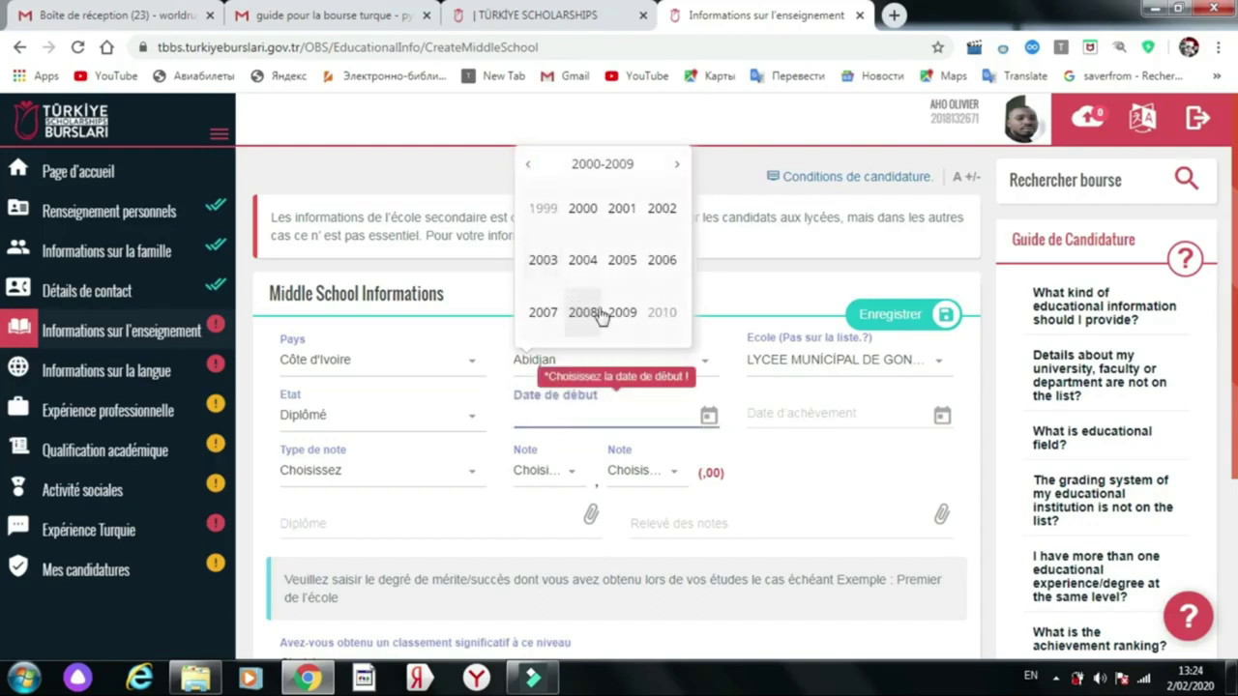
{"action": "left_click", "coordinate": [584, 262]}
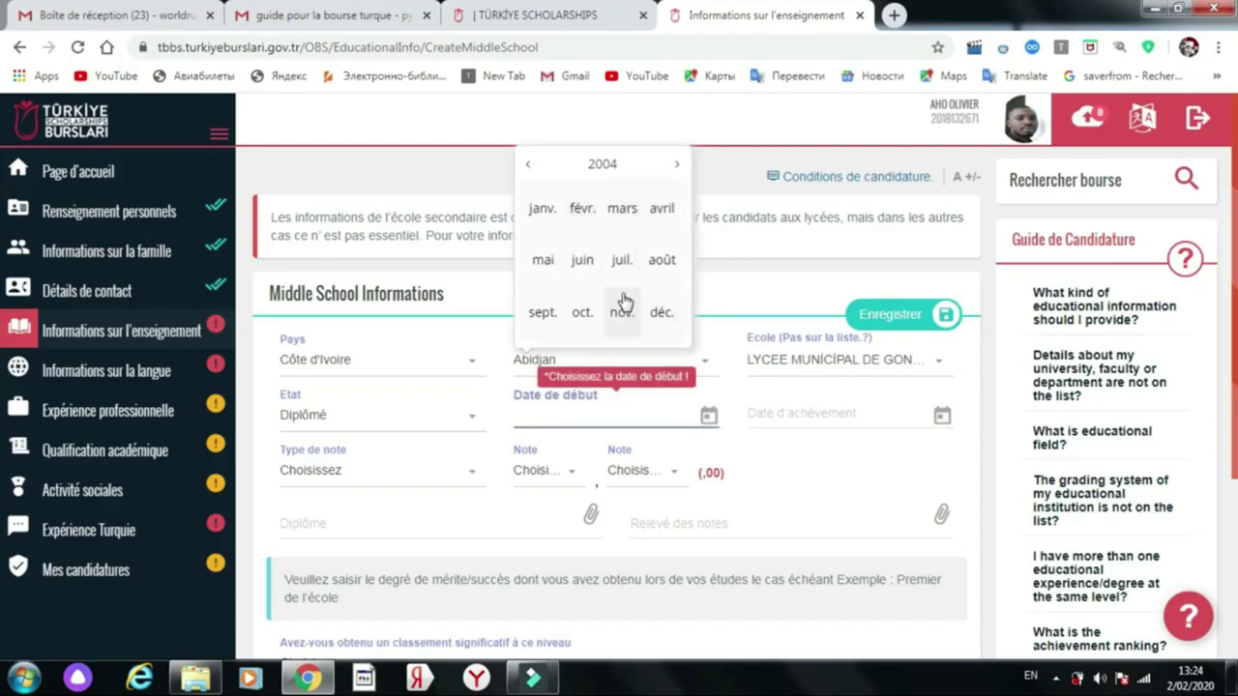
{"action": "left_click", "coordinate": [583, 312]}
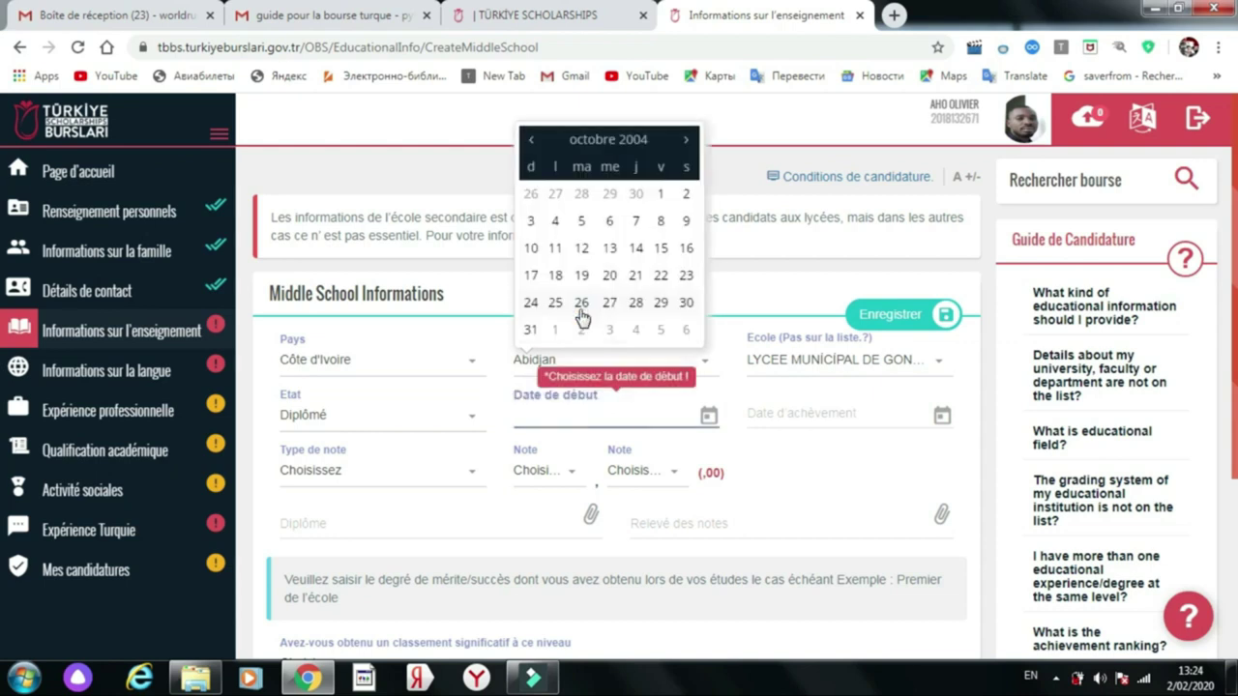
{"action": "left_click", "coordinate": [533, 277]}
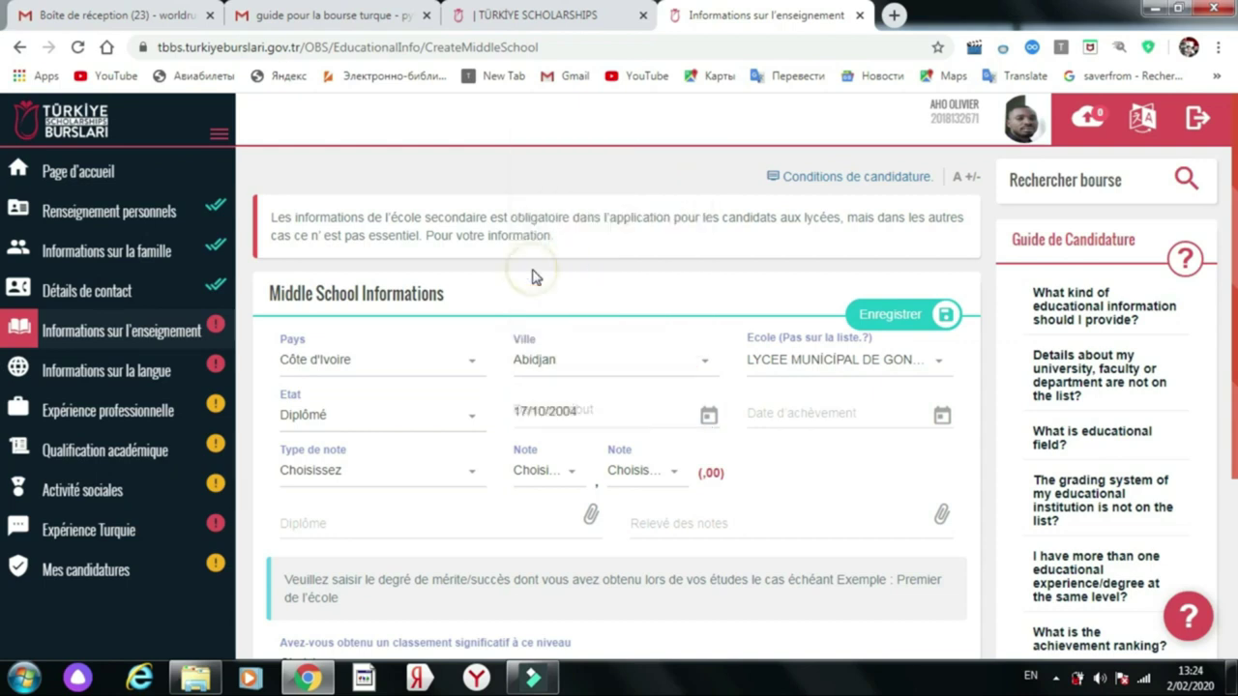
Set the completion date to 13 October 2008.
{"action": "left_click", "coordinate": [790, 402]}
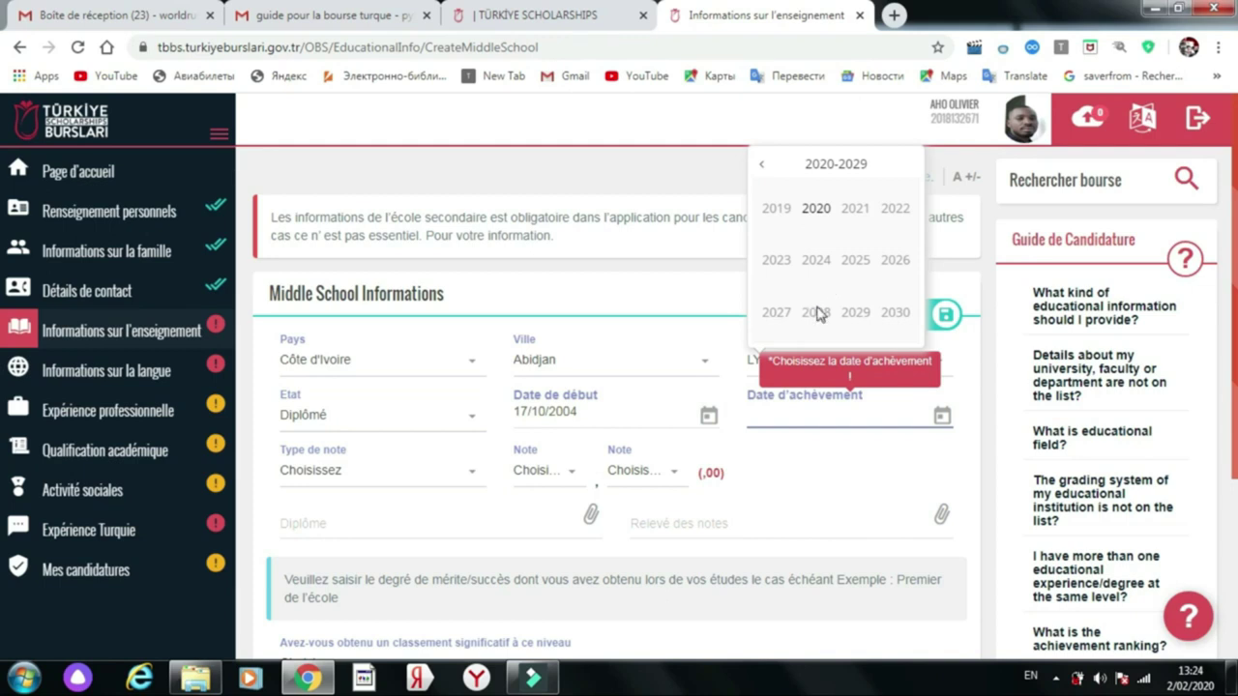
{"action": "left_click", "coordinate": [761, 163]}
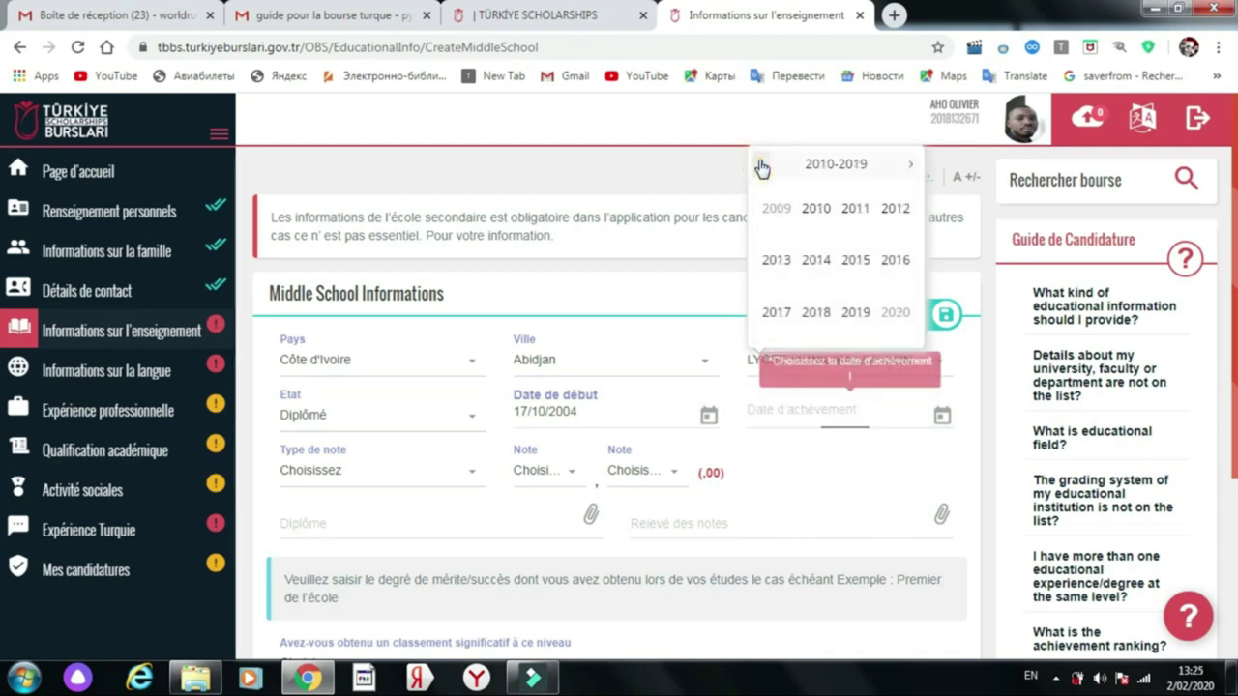
{"action": "left_click", "coordinate": [760, 164]}
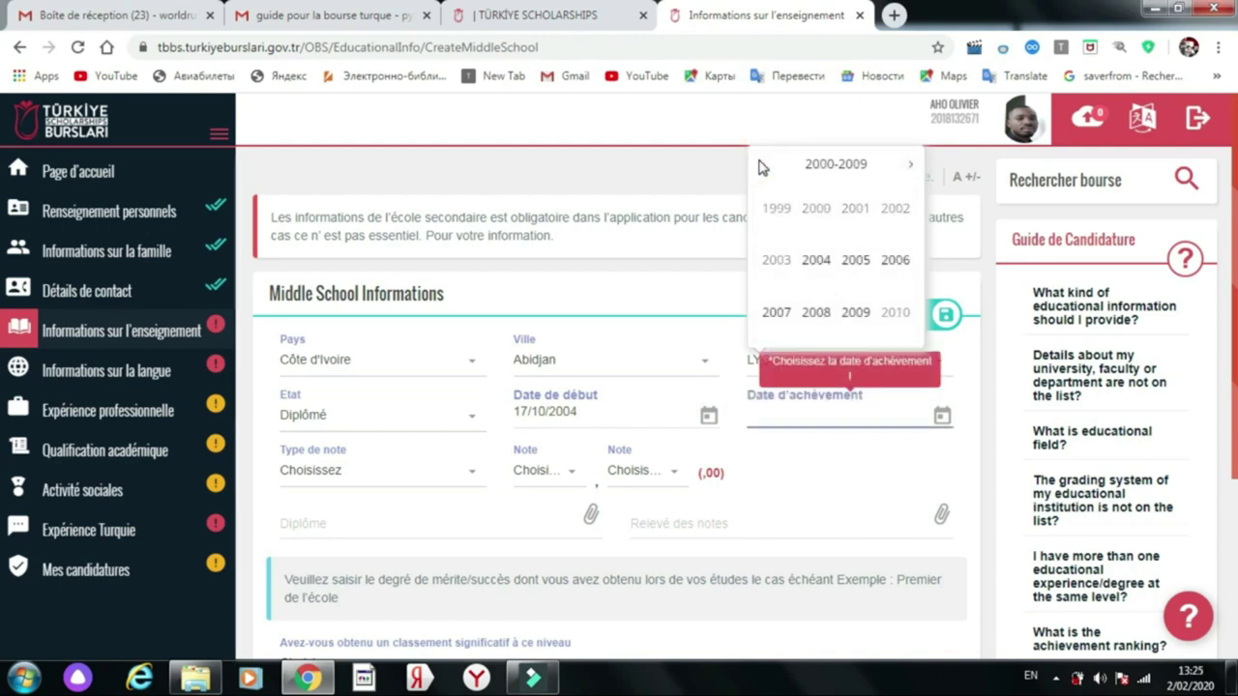
{"action": "left_click", "coordinate": [825, 325]}
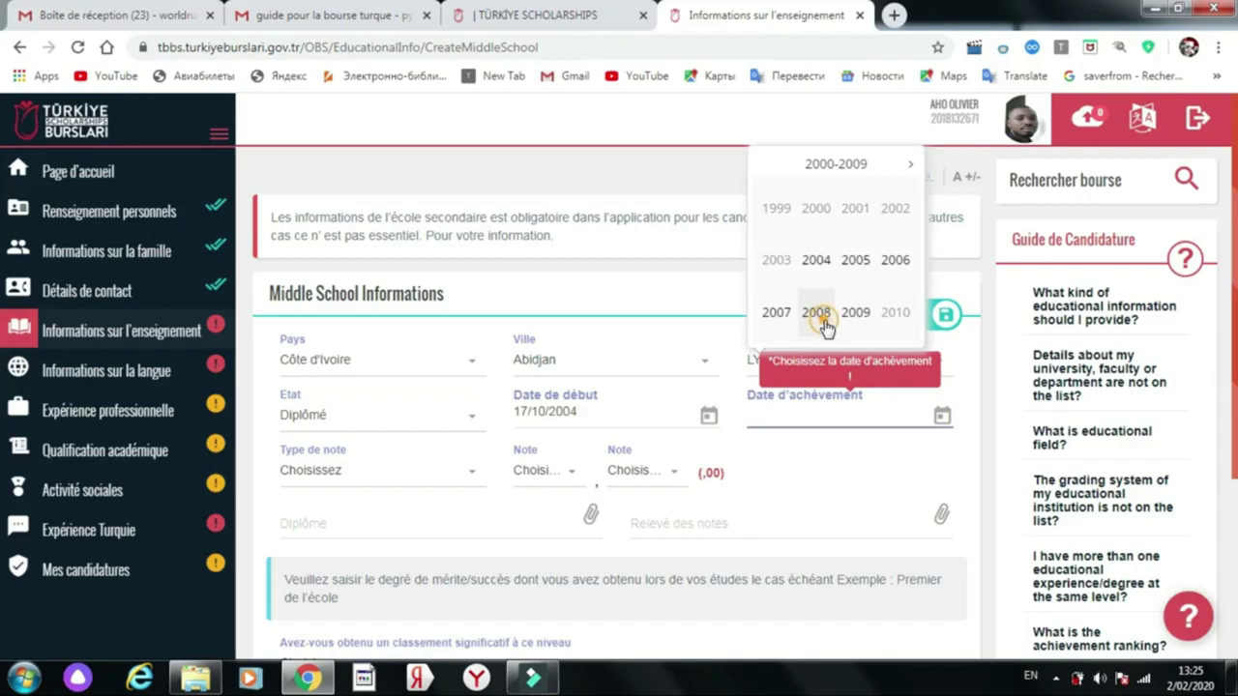
{"action": "left_click", "coordinate": [815, 307]}
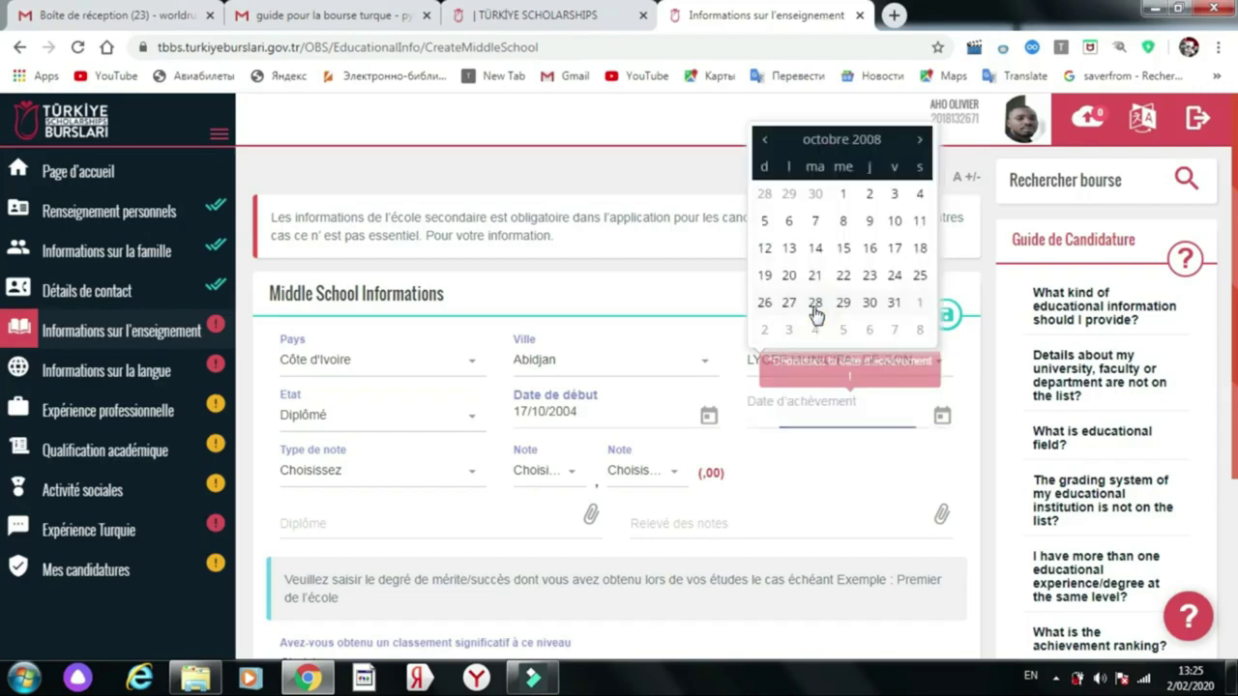
{"action": "left_click", "coordinate": [801, 248]}
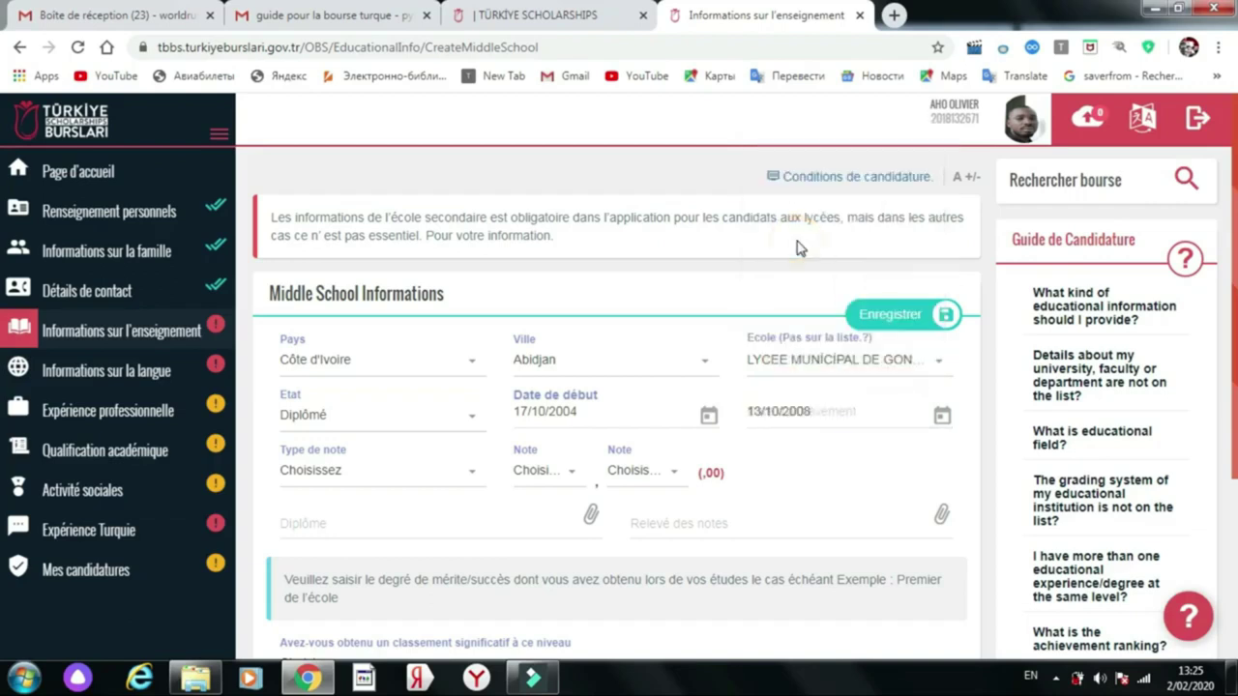
Choose the 20-point grading scale for the middle school grade.
{"action": "left_click", "coordinate": [406, 479]}
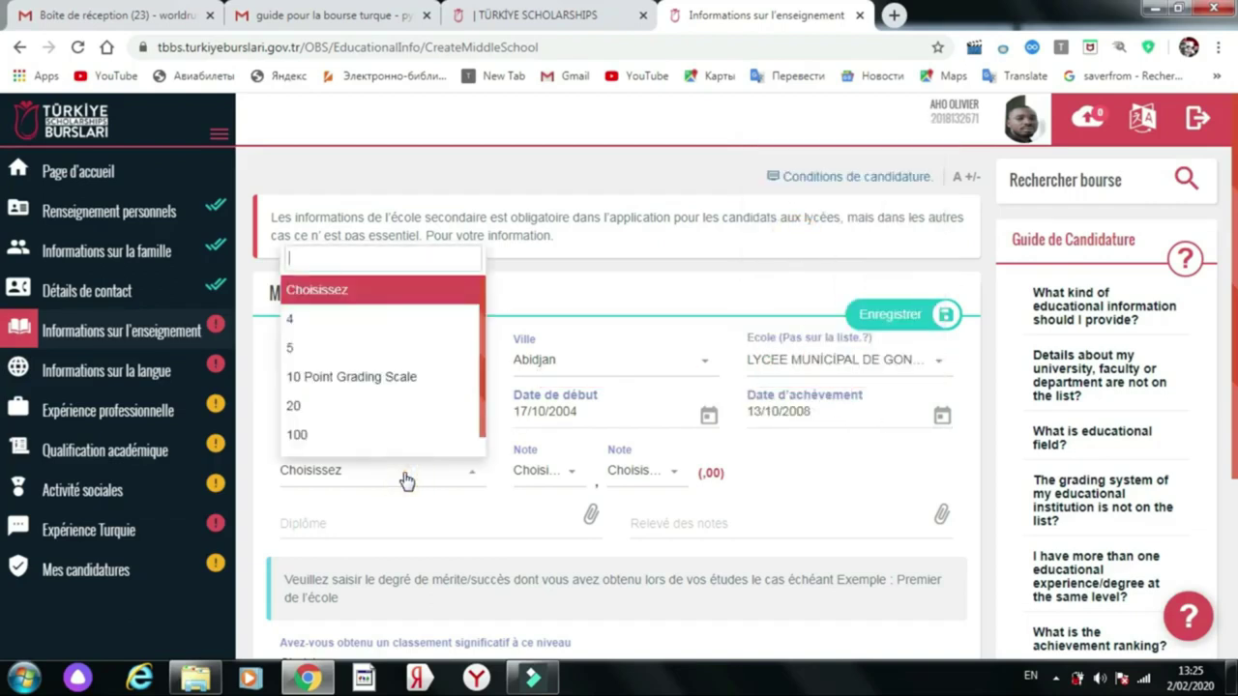
{"action": "left_click", "coordinate": [464, 522]}
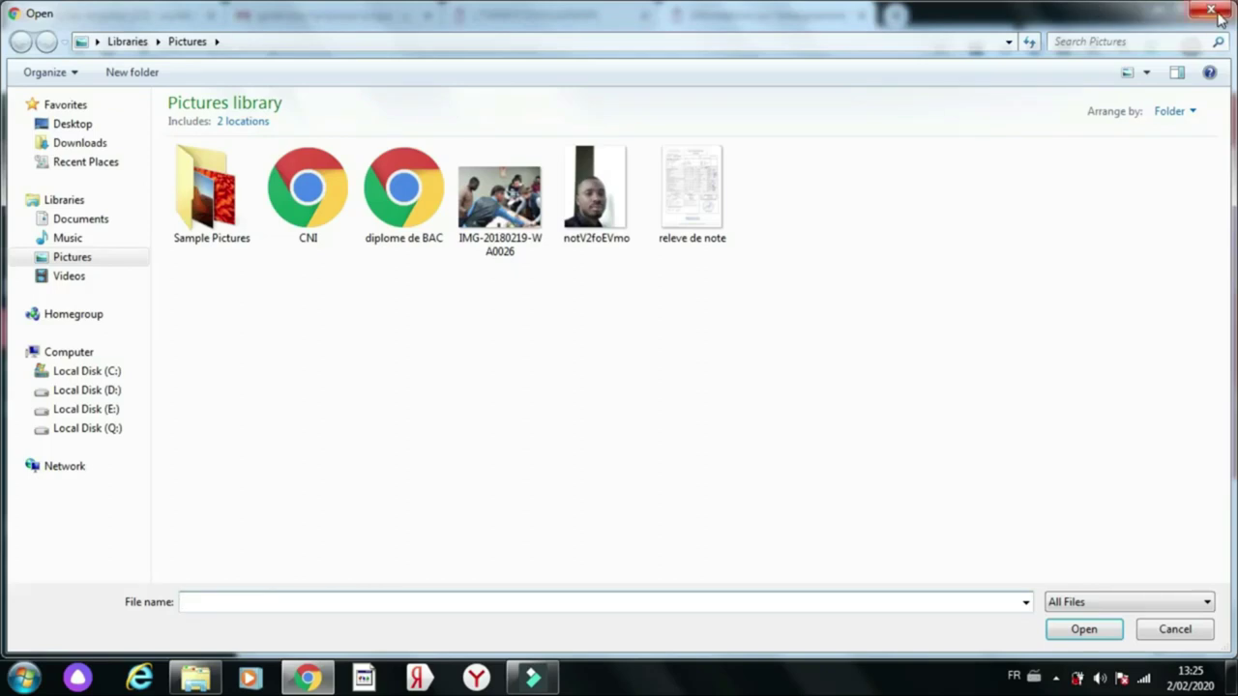
{"action": "left_click", "coordinate": [1212, 11]}
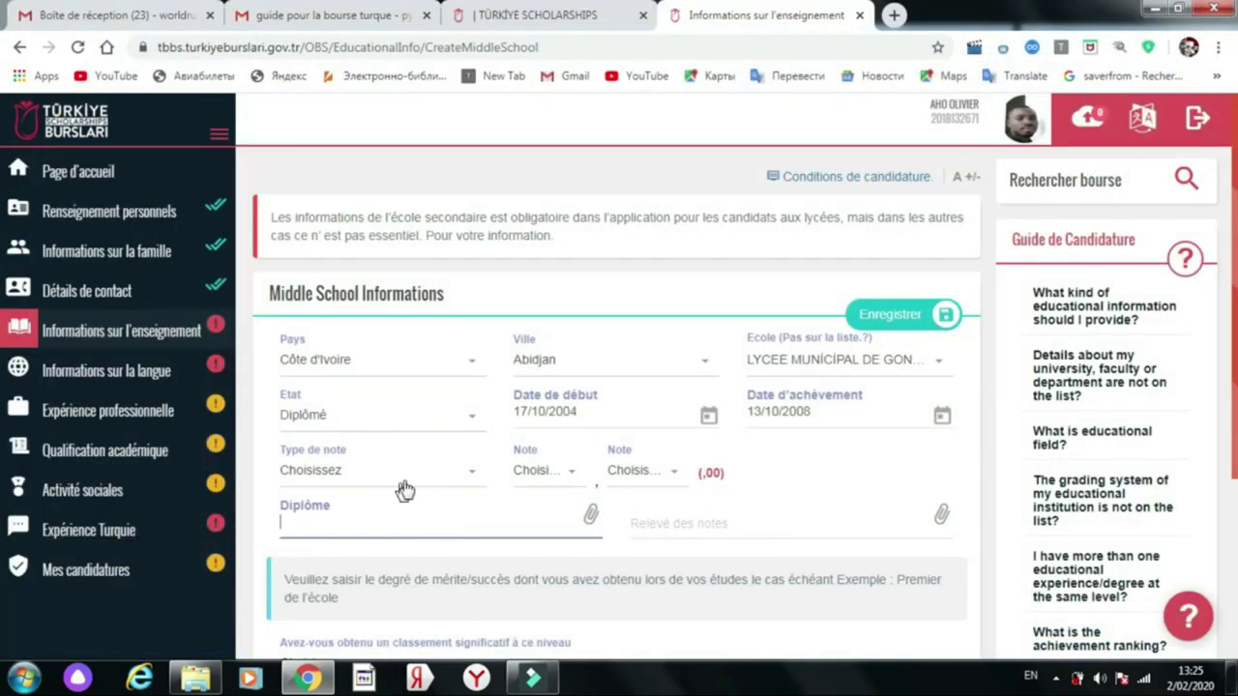
{"action": "left_click", "coordinate": [445, 478]}
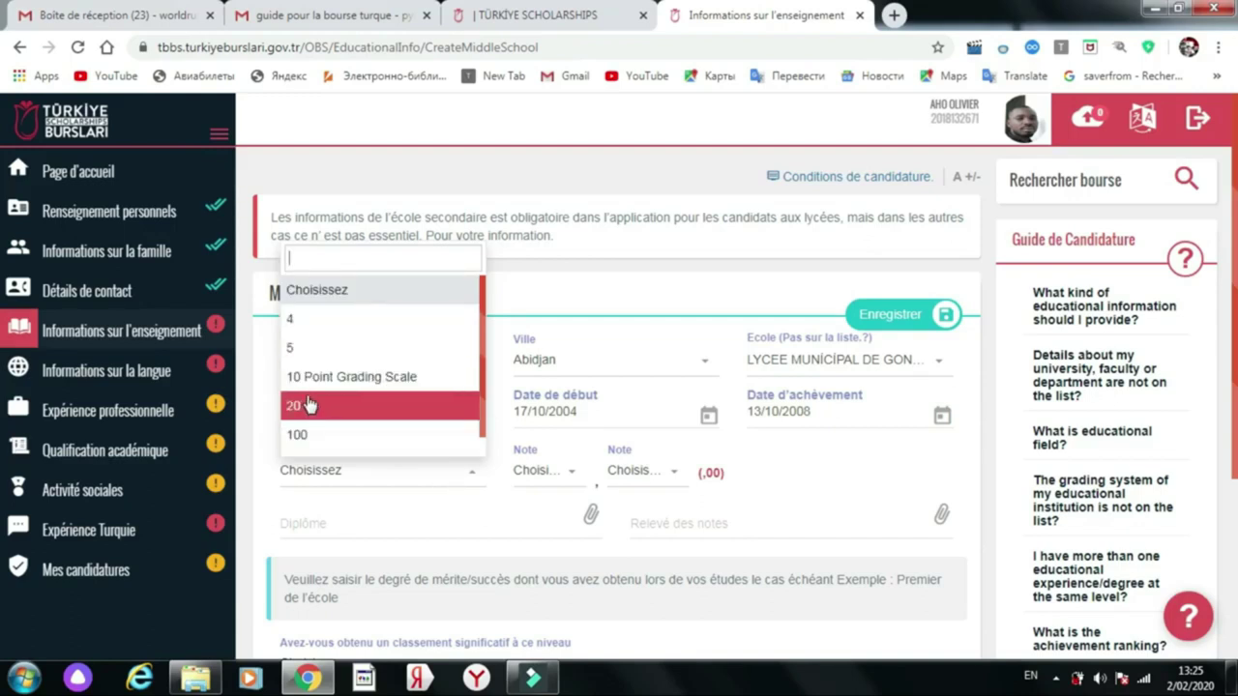
{"action": "left_click", "coordinate": [307, 406]}
Set the grade to 15,35, with whole part 15 and decimal part 35.
{"action": "left_click", "coordinate": [572, 473]}
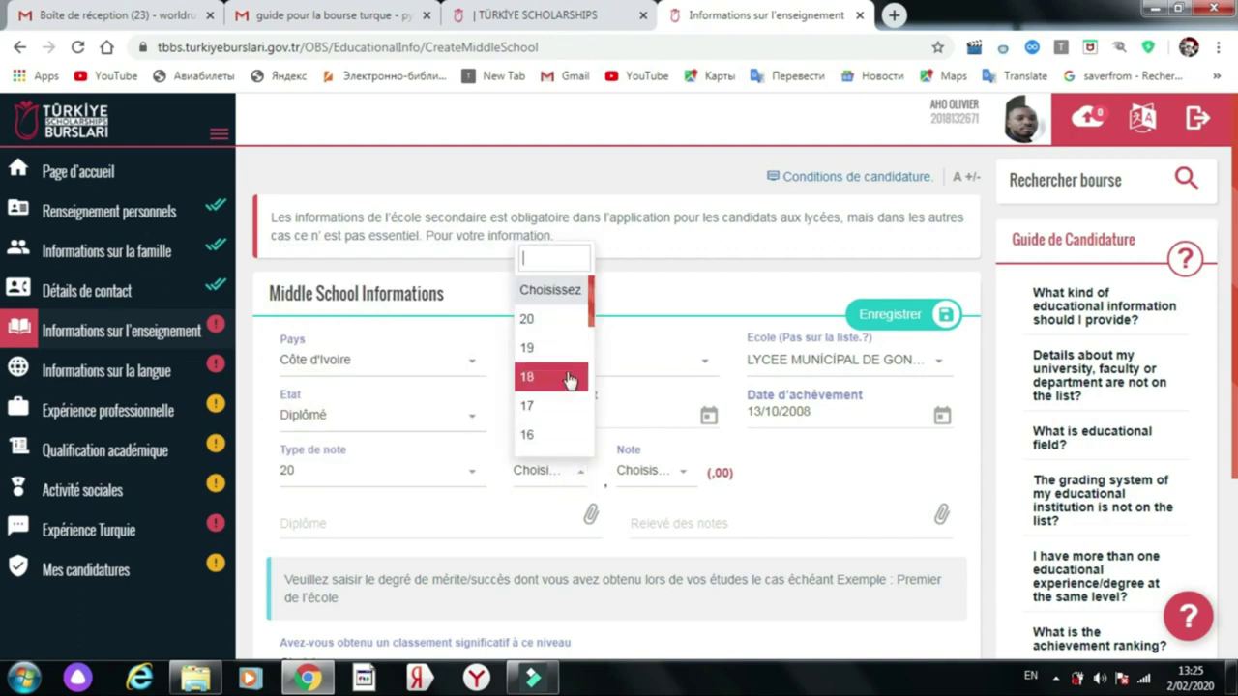
{"action": "type", "text": "15"}
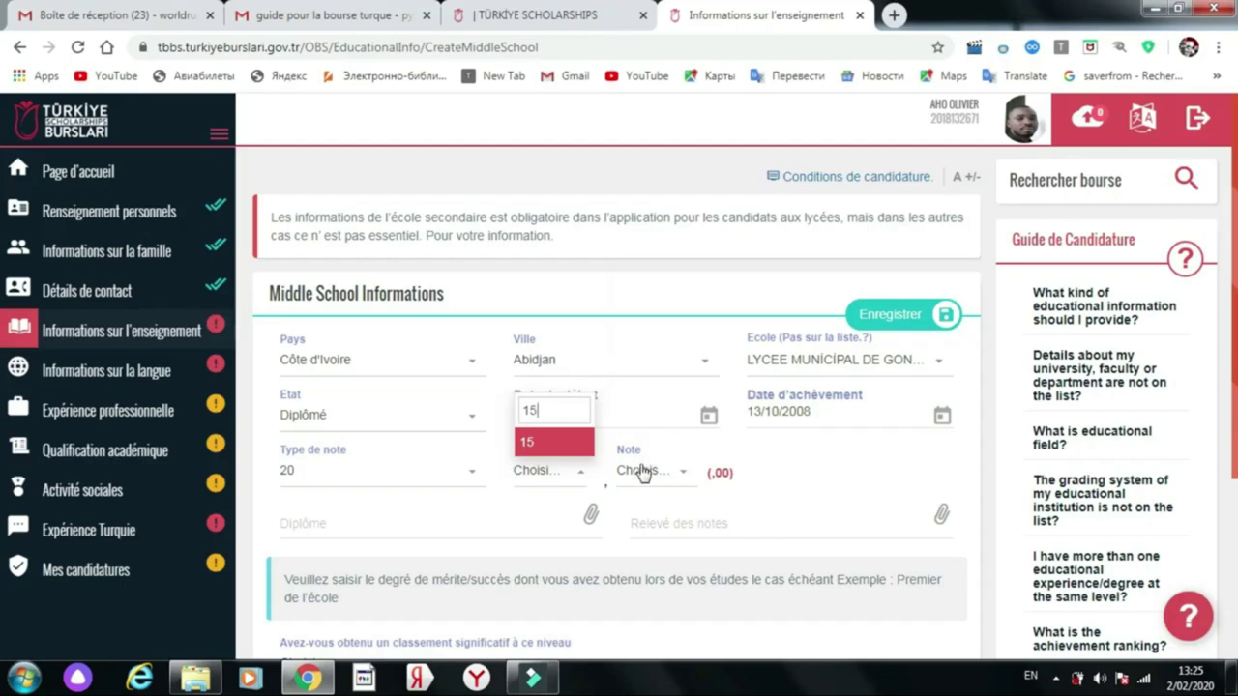
{"action": "left_click", "coordinate": [642, 471]}
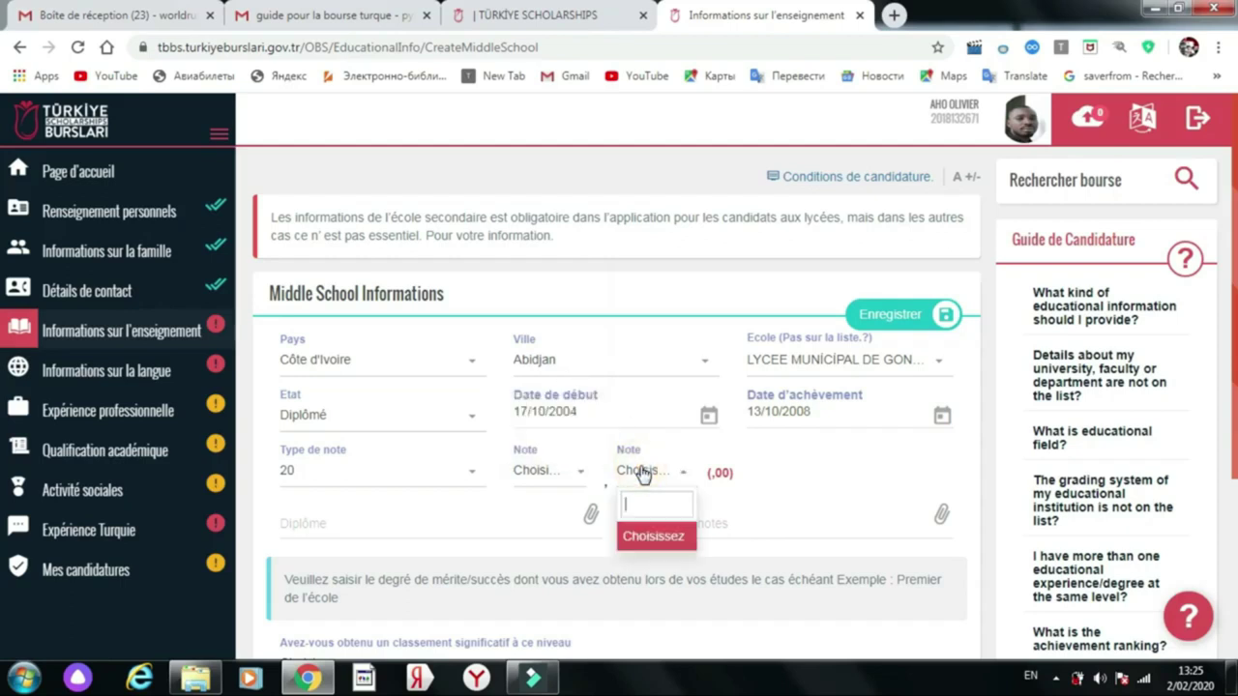
{"action": "left_click", "coordinate": [577, 481]}
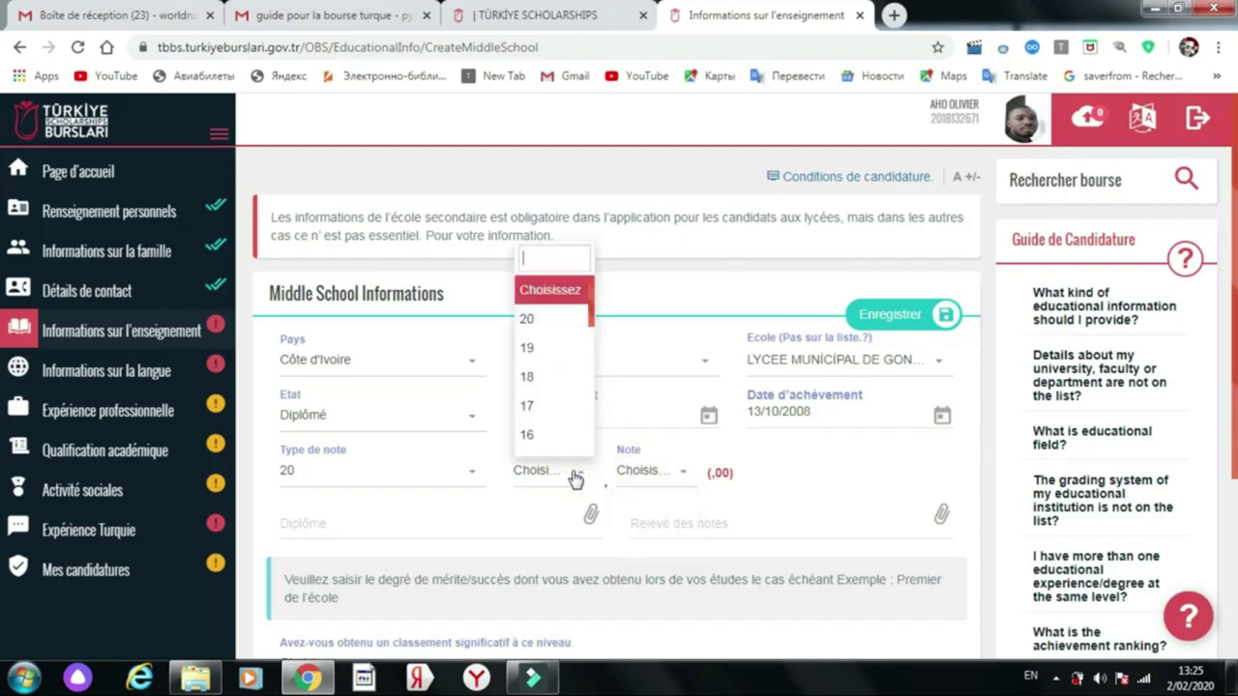
{"action": "scroll", "coordinate": [541, 361], "scroll_direction": "down", "scroll_amount": 2}
{"action": "left_click", "coordinate": [541, 353]}
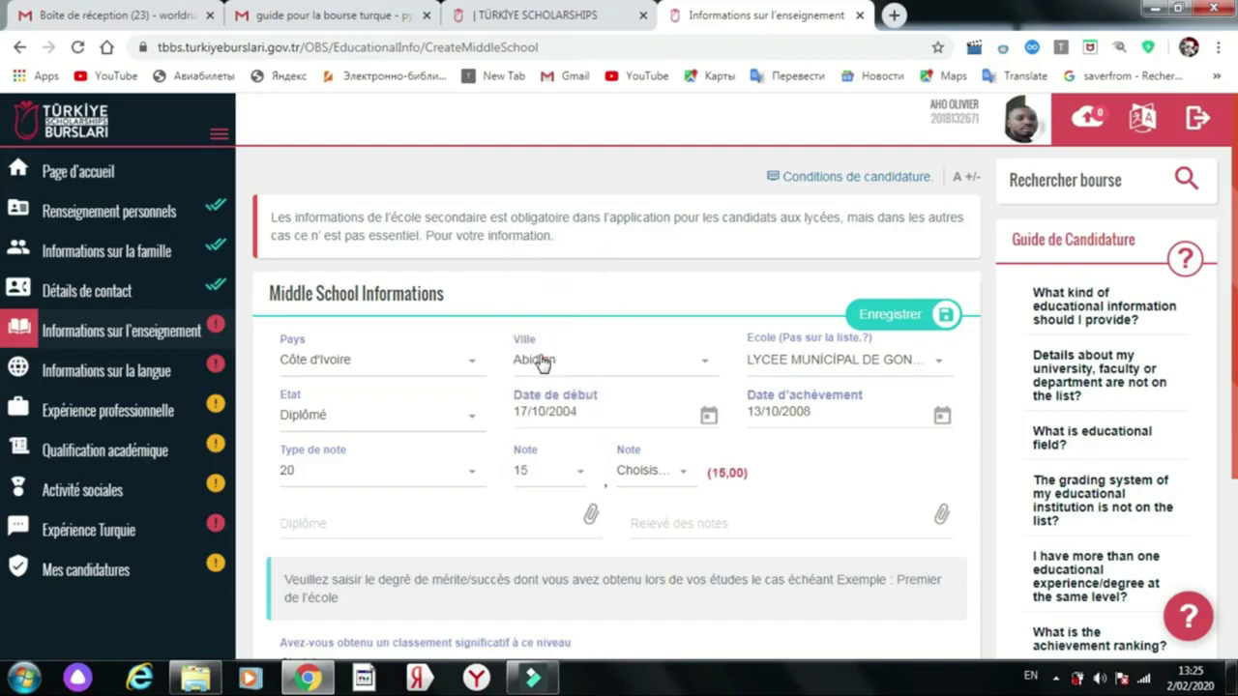
{"action": "left_click", "coordinate": [658, 474]}
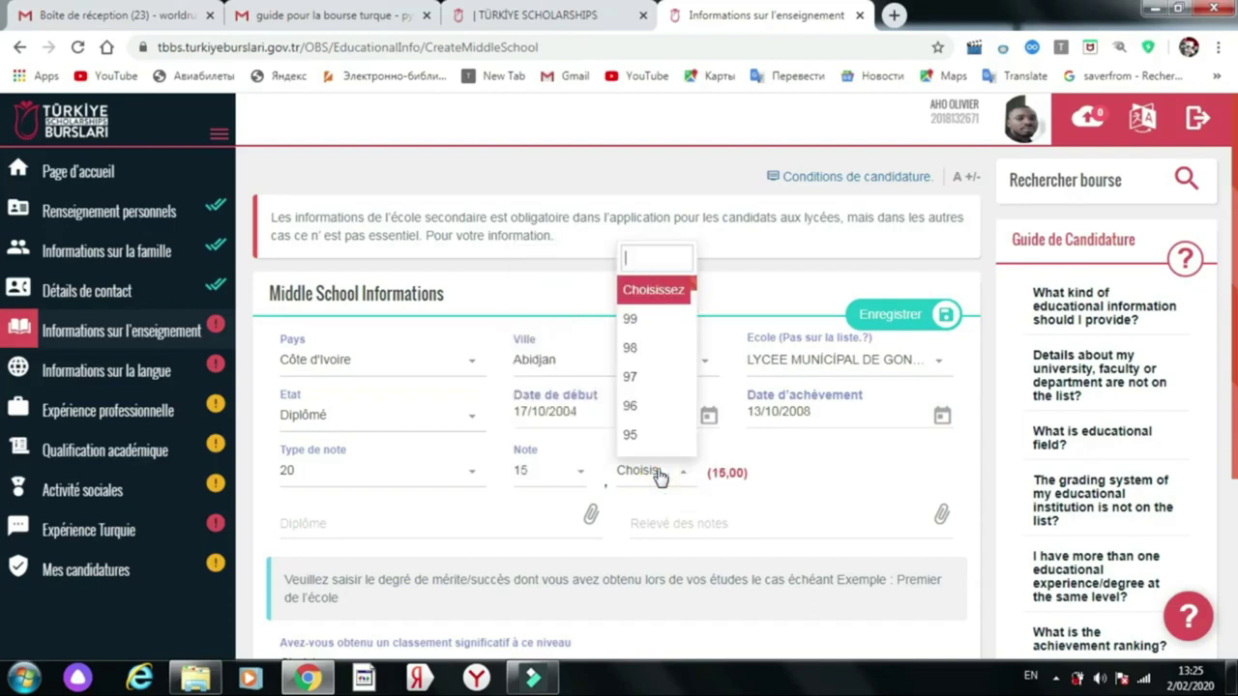
{"action": "type", "text": "35"}
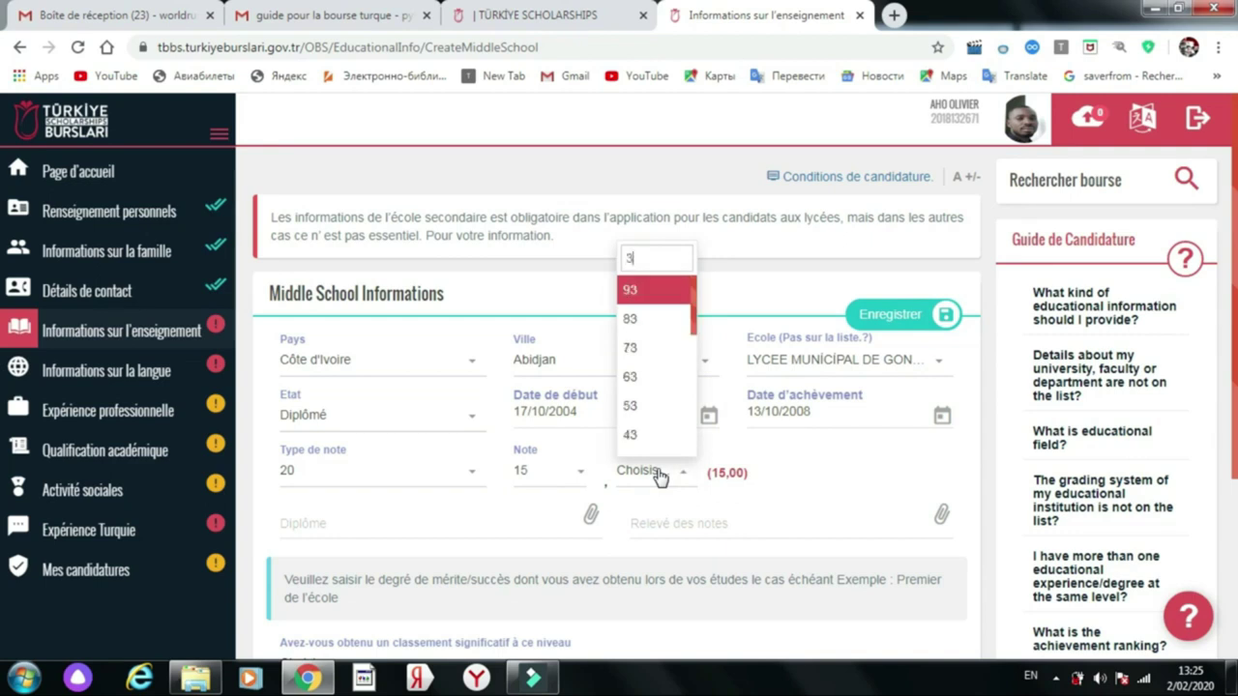
{"action": "left_click", "coordinate": [650, 442]}
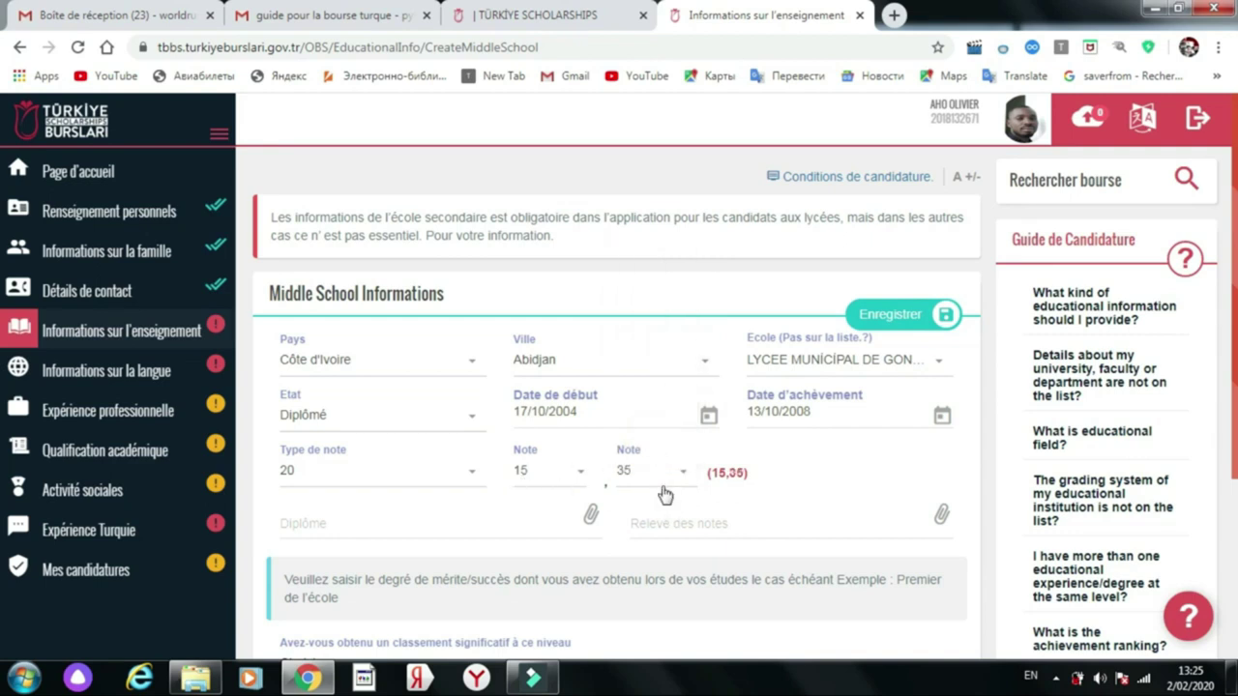
{"action": "triple_click", "coordinate": [728, 472]}
{"action": "double_click", "coordinate": [746, 473]}
{"action": "left_click", "coordinate": [590, 523]}
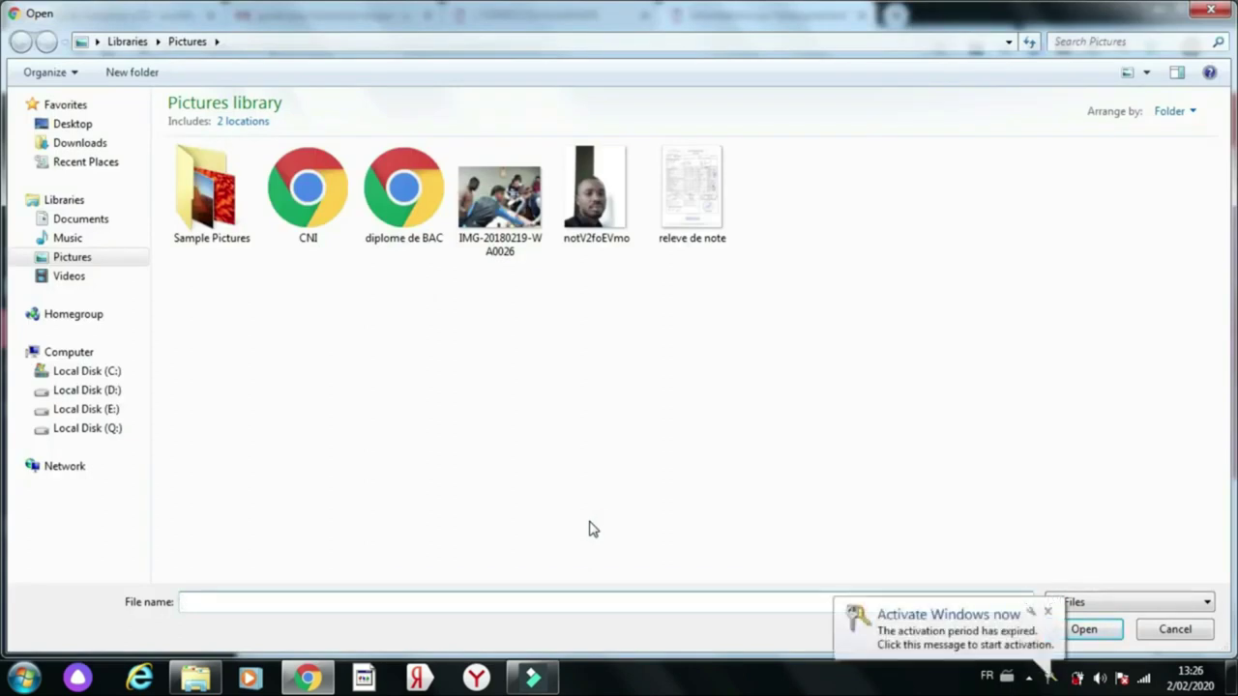
Attach 'releve de note' from Pictures as both the diploma and the transcript.
{"action": "double_click", "coordinate": [693, 216]}
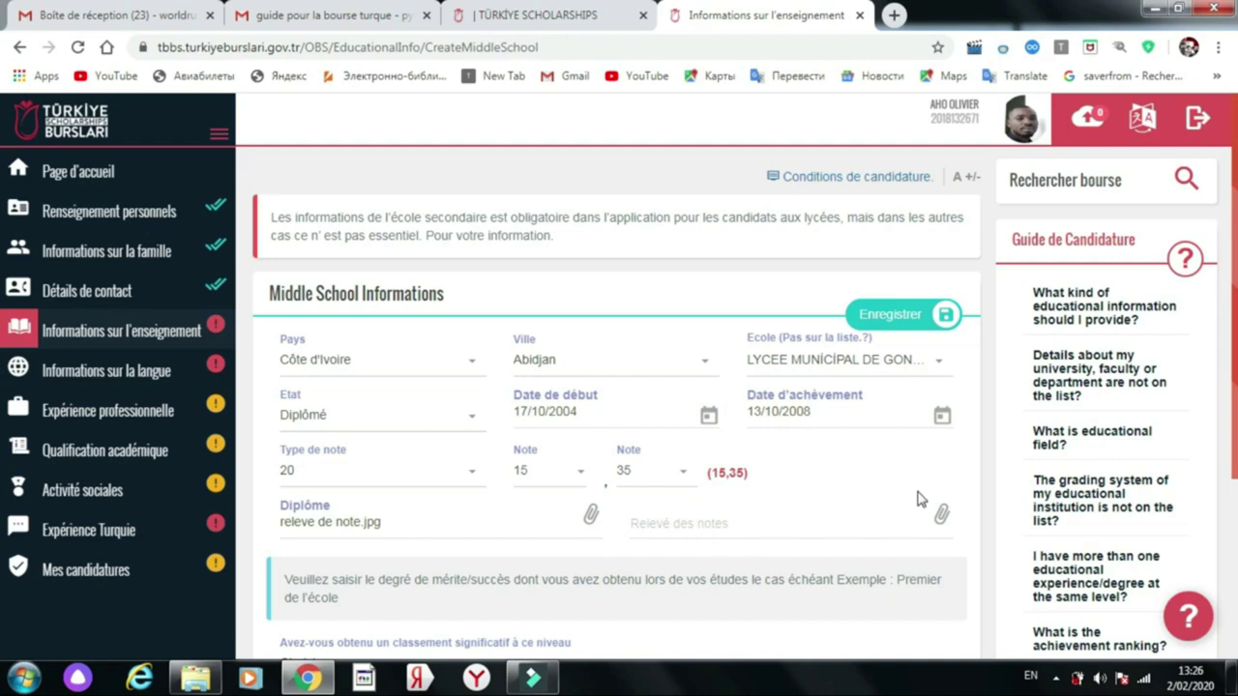
{"action": "left_click", "coordinate": [942, 517]}
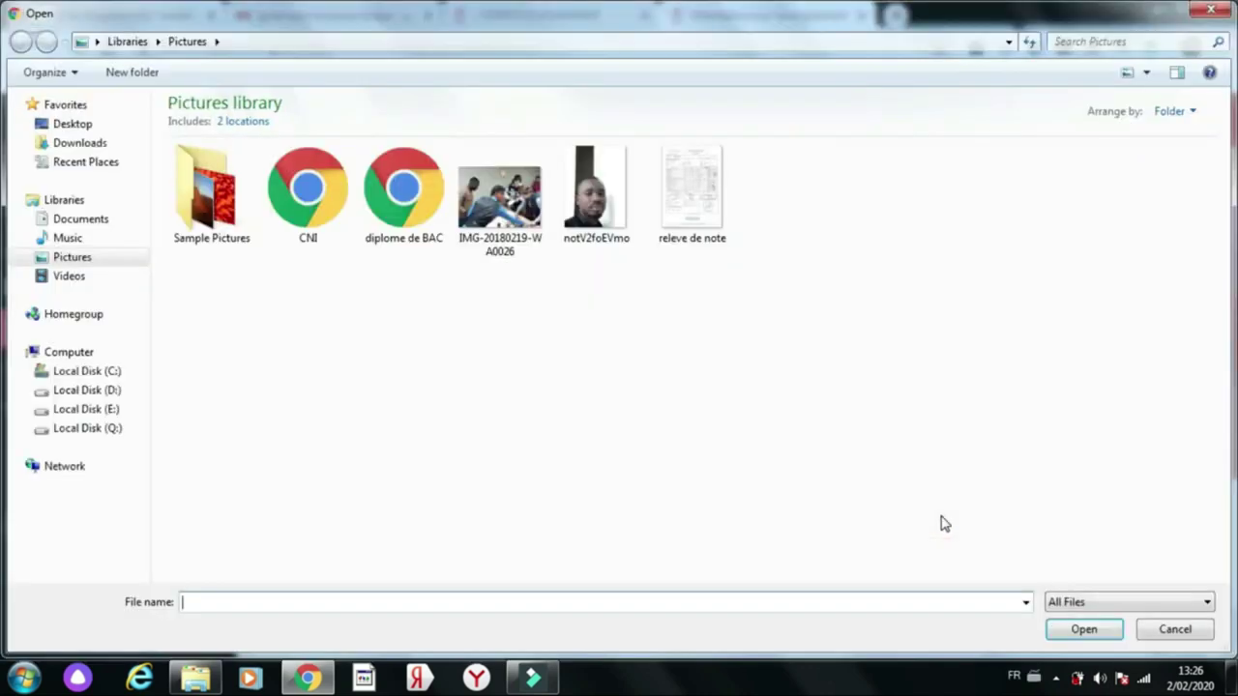
{"action": "left_click", "coordinate": [702, 186]}
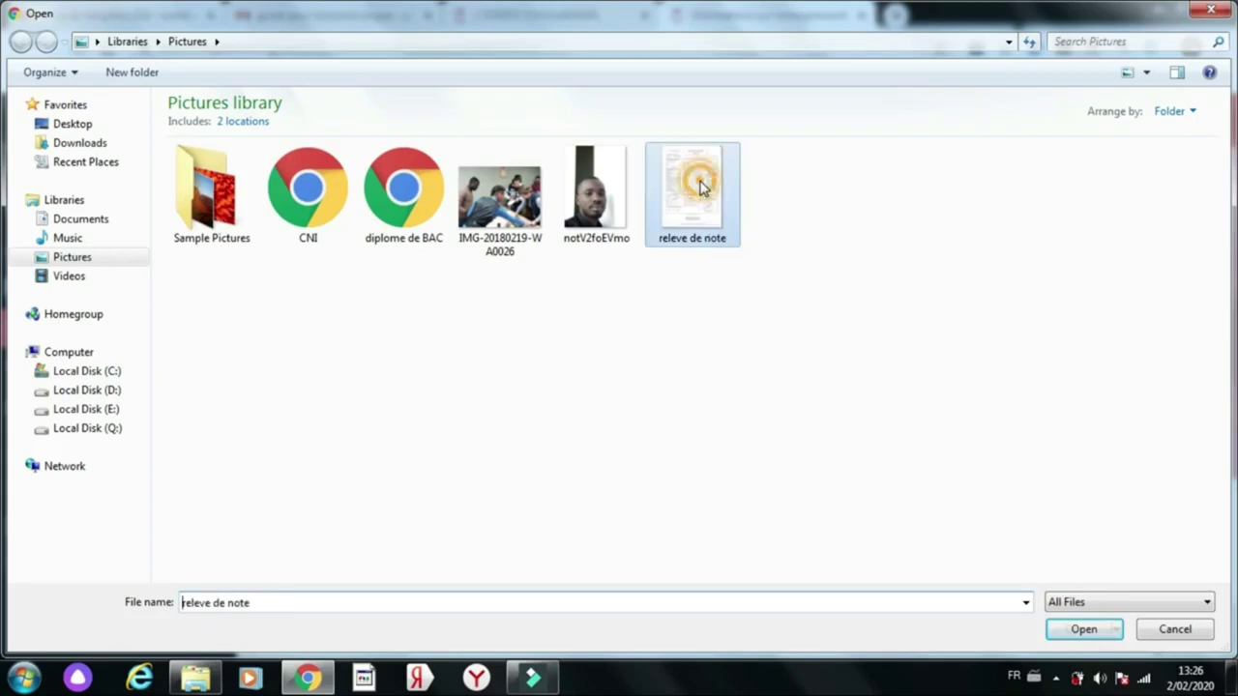
{"action": "left_click", "coordinate": [1077, 630]}
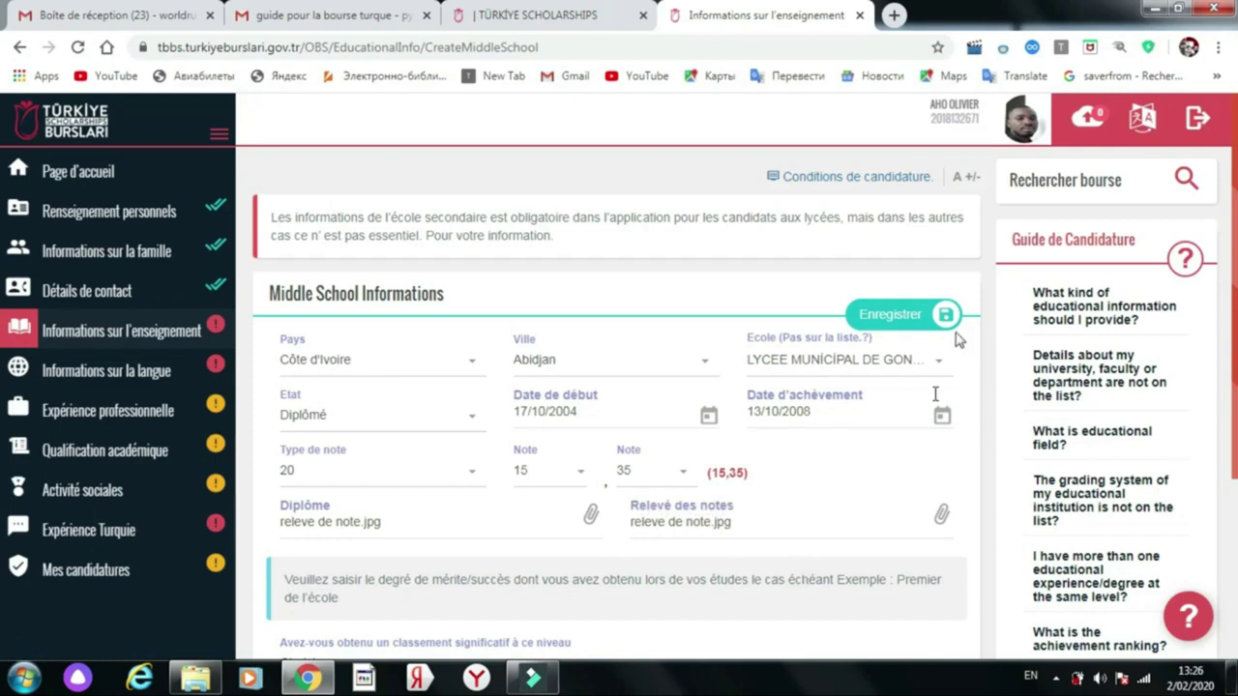
Answer Oui to having a significant ranking, with domain Ecole and rank 3.
{"action": "scroll", "coordinate": [1221, 290], "scroll_direction": "down", "scroll_amount": 3}
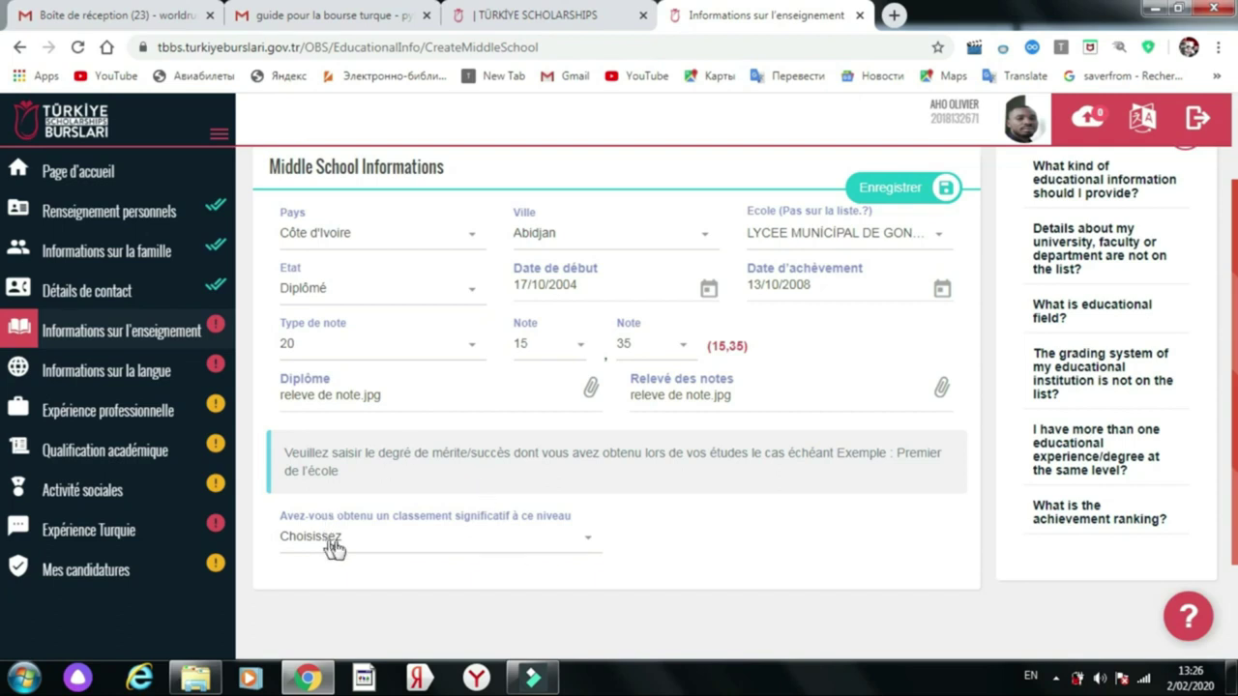
{"action": "left_click", "coordinate": [589, 544]}
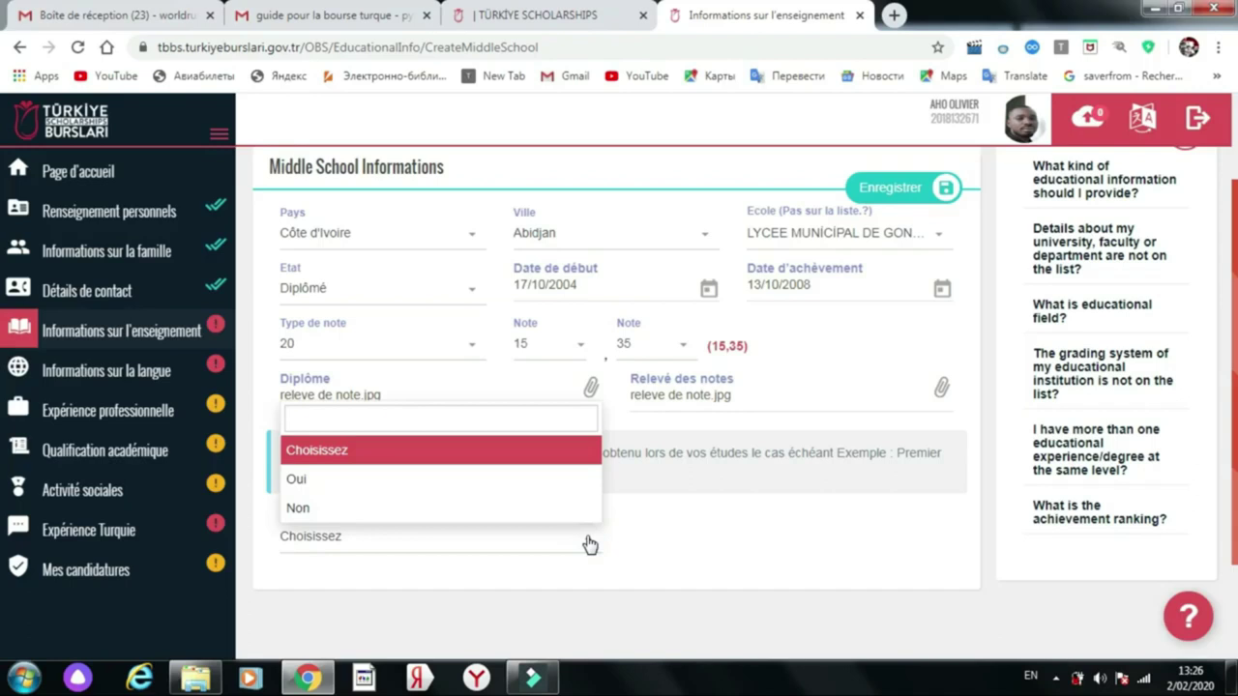
{"action": "left_click", "coordinate": [551, 489]}
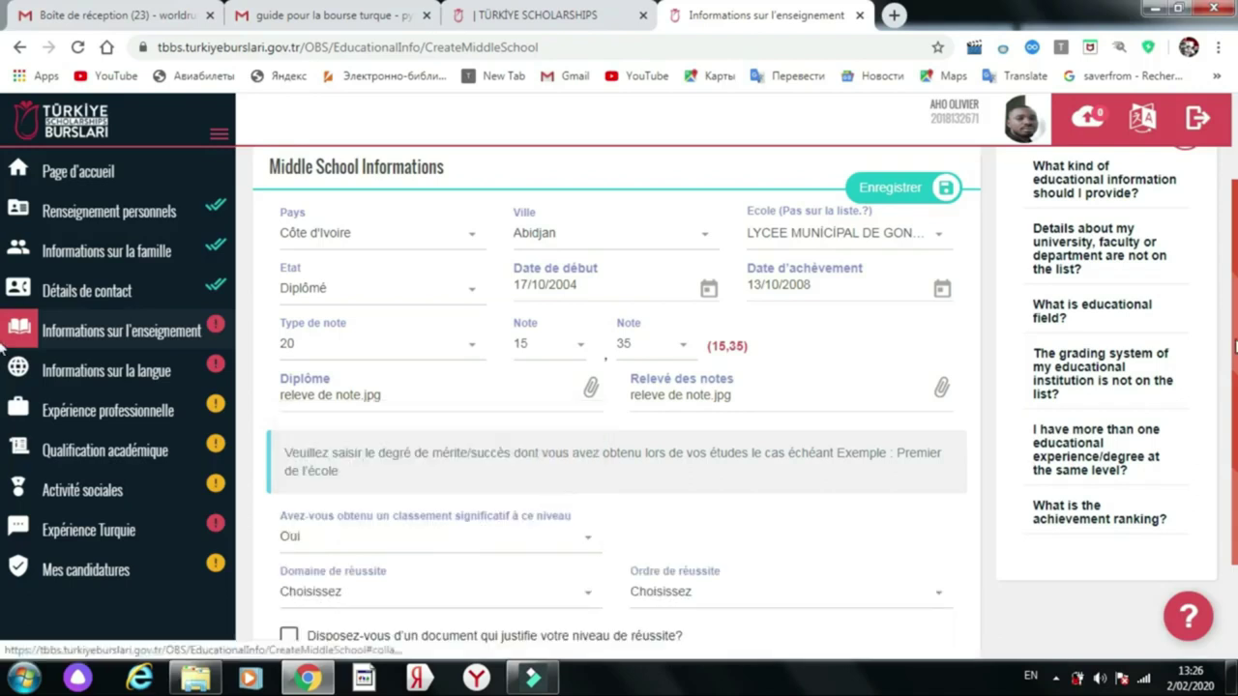
{"action": "scroll", "coordinate": [3, 437], "scroll_direction": "down", "scroll_amount": 2}
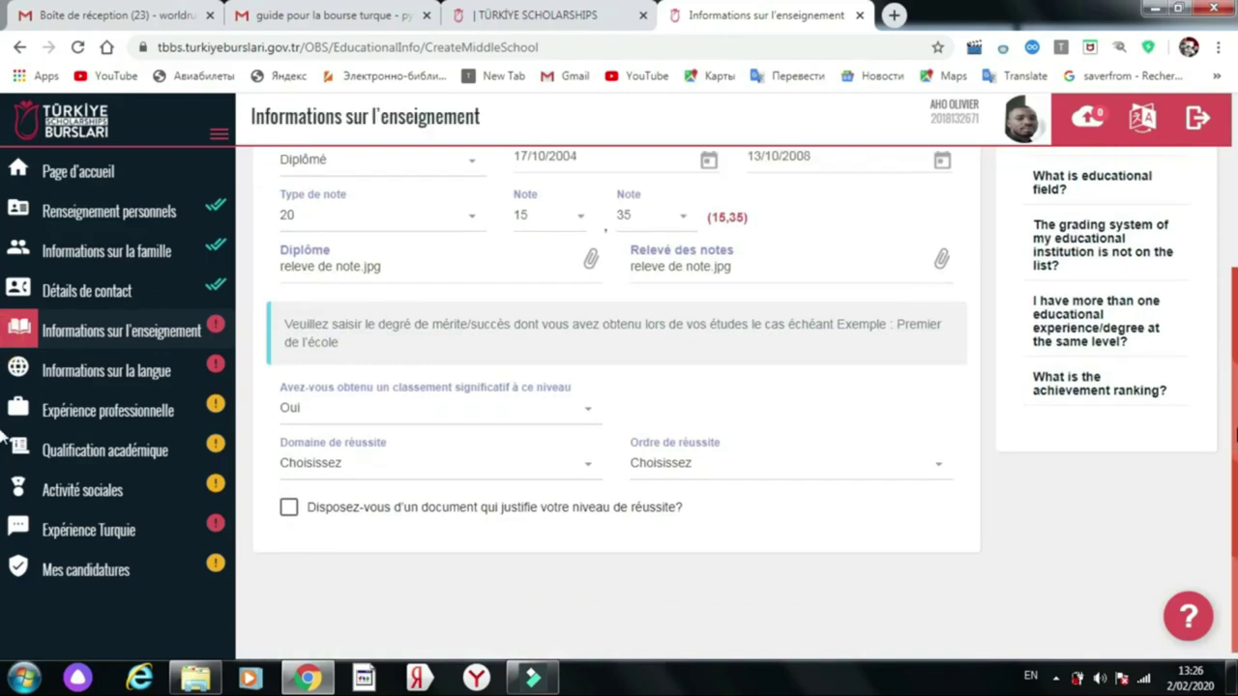
{"action": "left_click", "coordinate": [451, 476]}
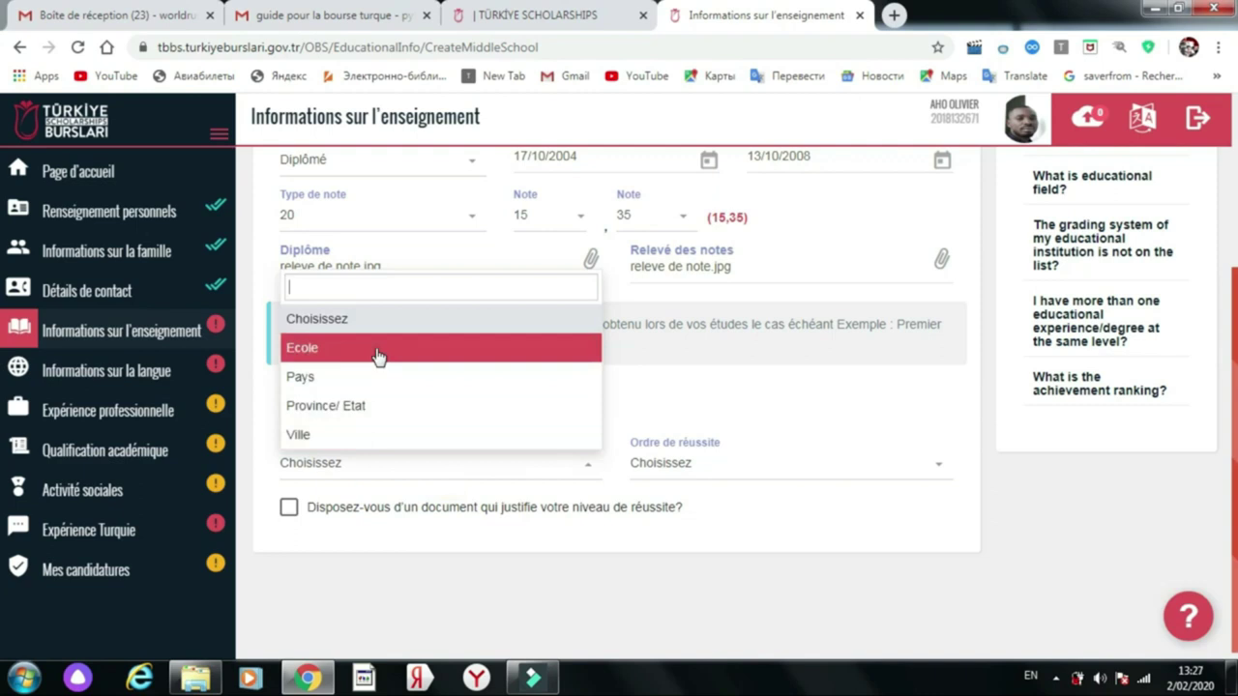
{"action": "left_click", "coordinate": [325, 581]}
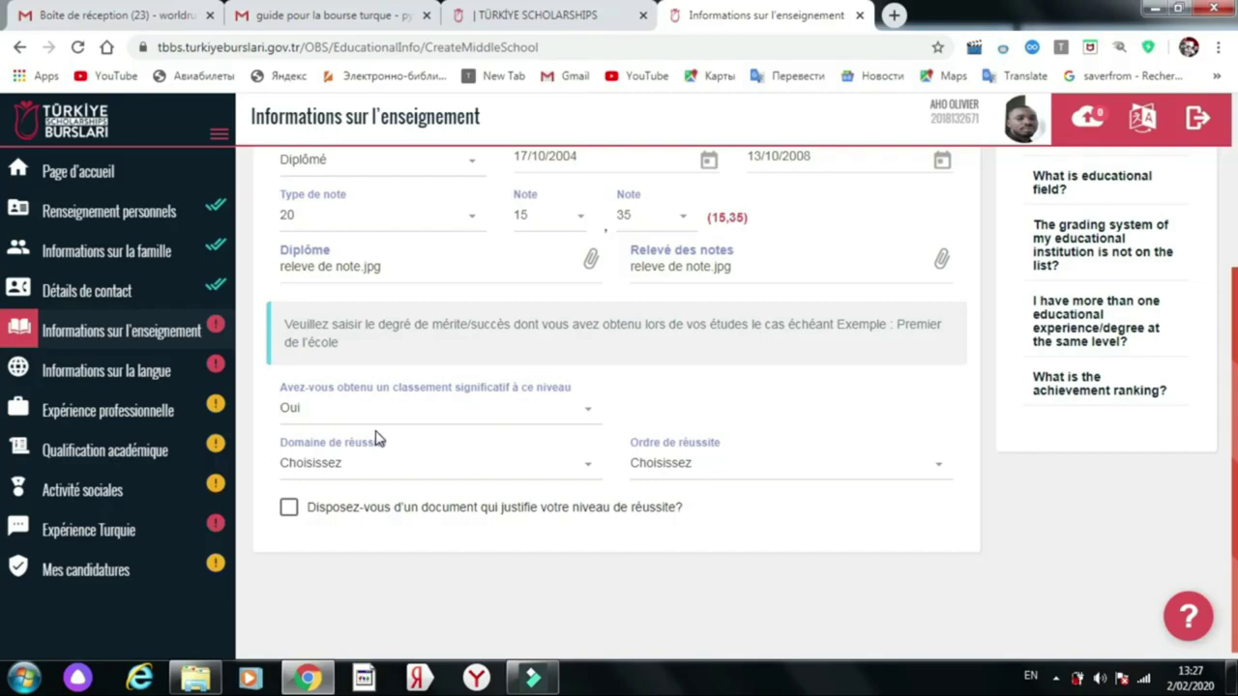
{"action": "left_click", "coordinate": [385, 468]}
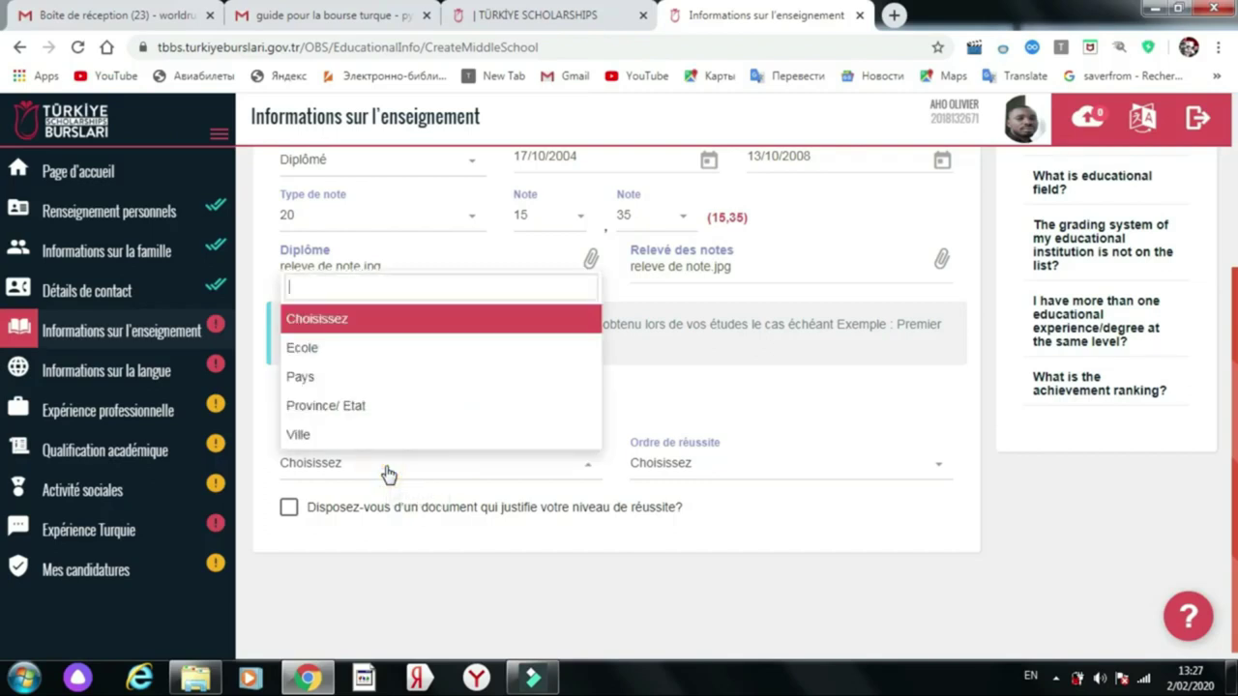
{"action": "left_click", "coordinate": [329, 351]}
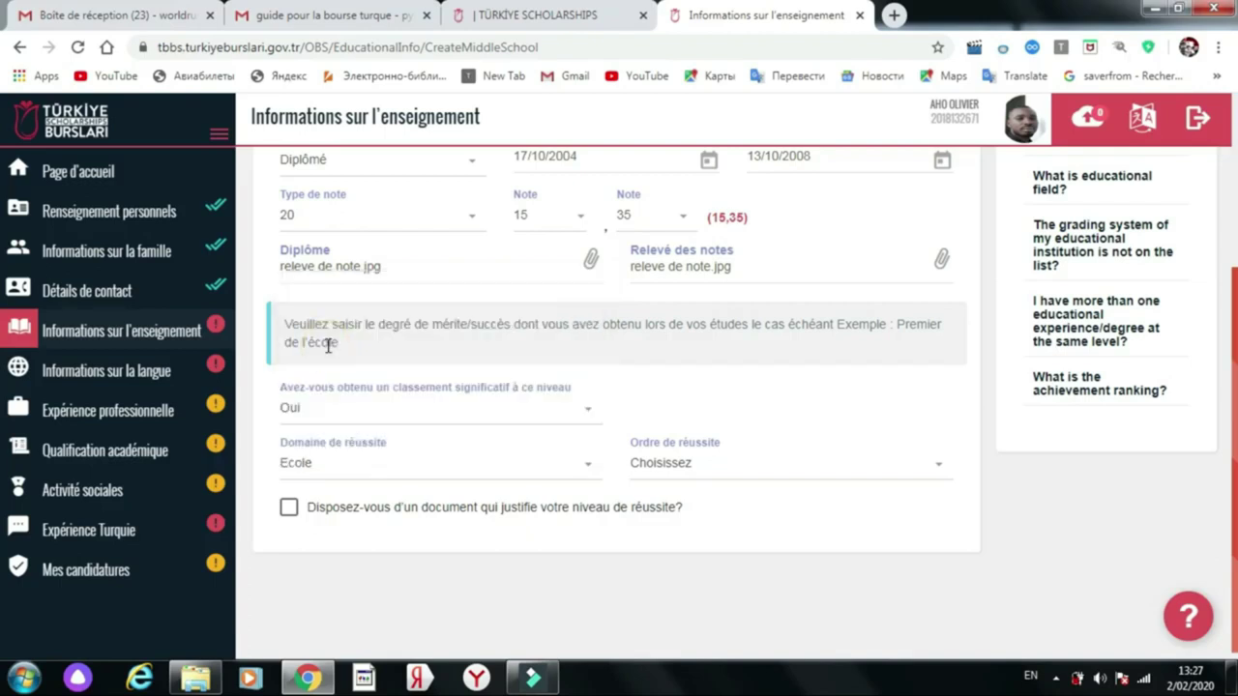
{"action": "left_click", "coordinate": [711, 466]}
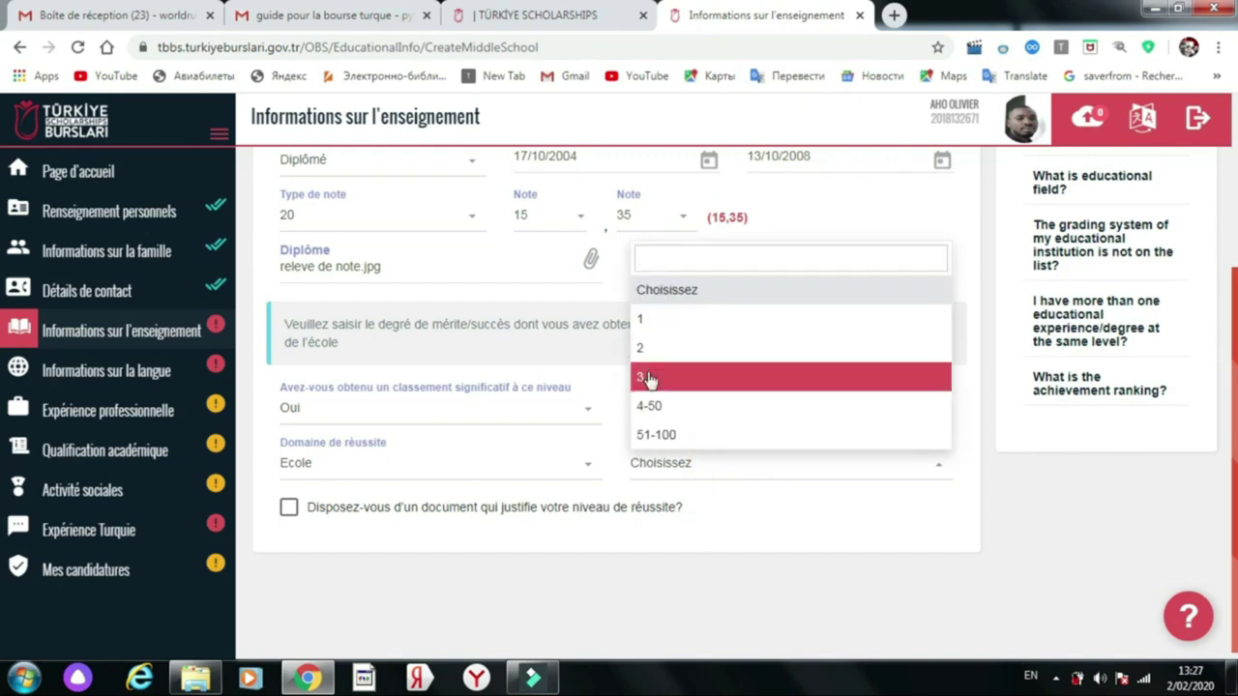
{"action": "left_click", "coordinate": [648, 378]}
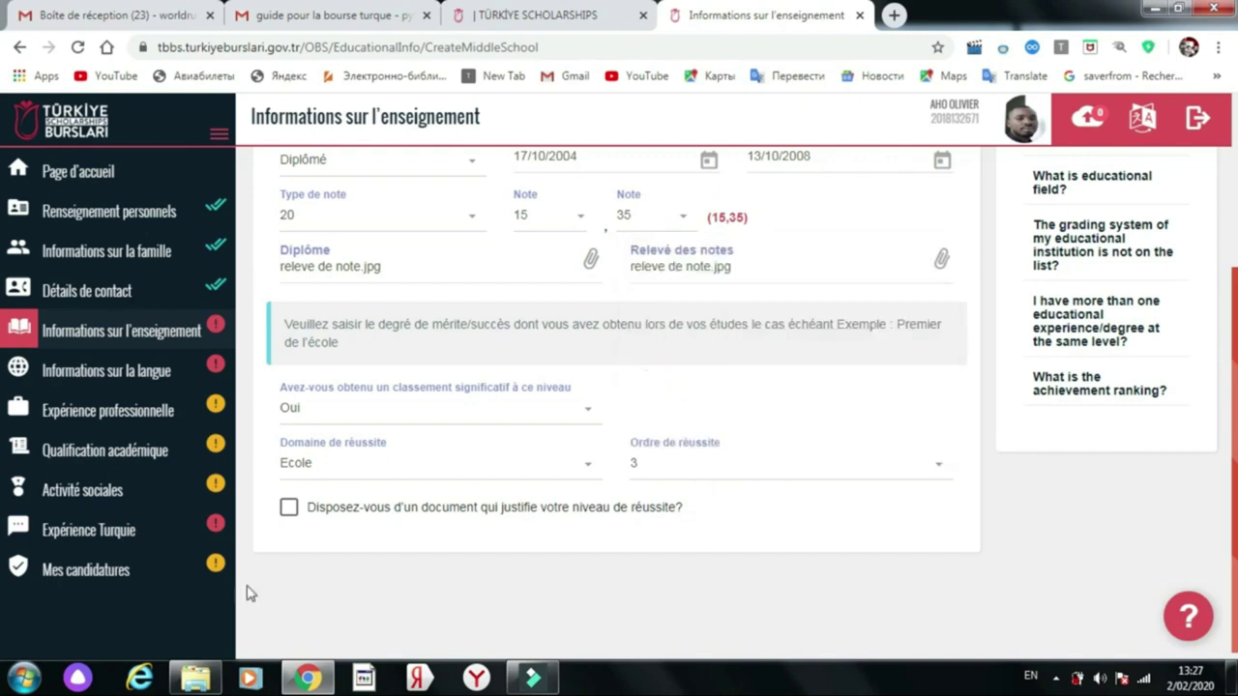
Leave the supporting document checkbox unticked for the ranking.
{"action": "left_click", "coordinate": [290, 509]}
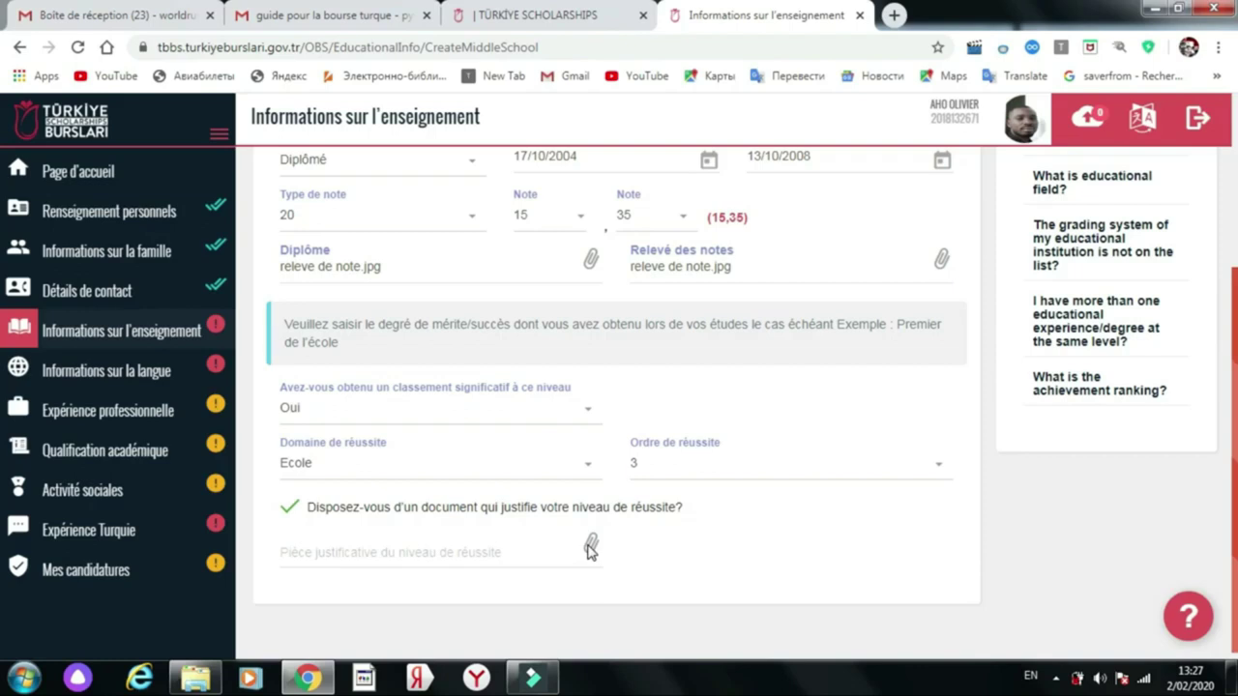
{"action": "left_click", "coordinate": [292, 511]}
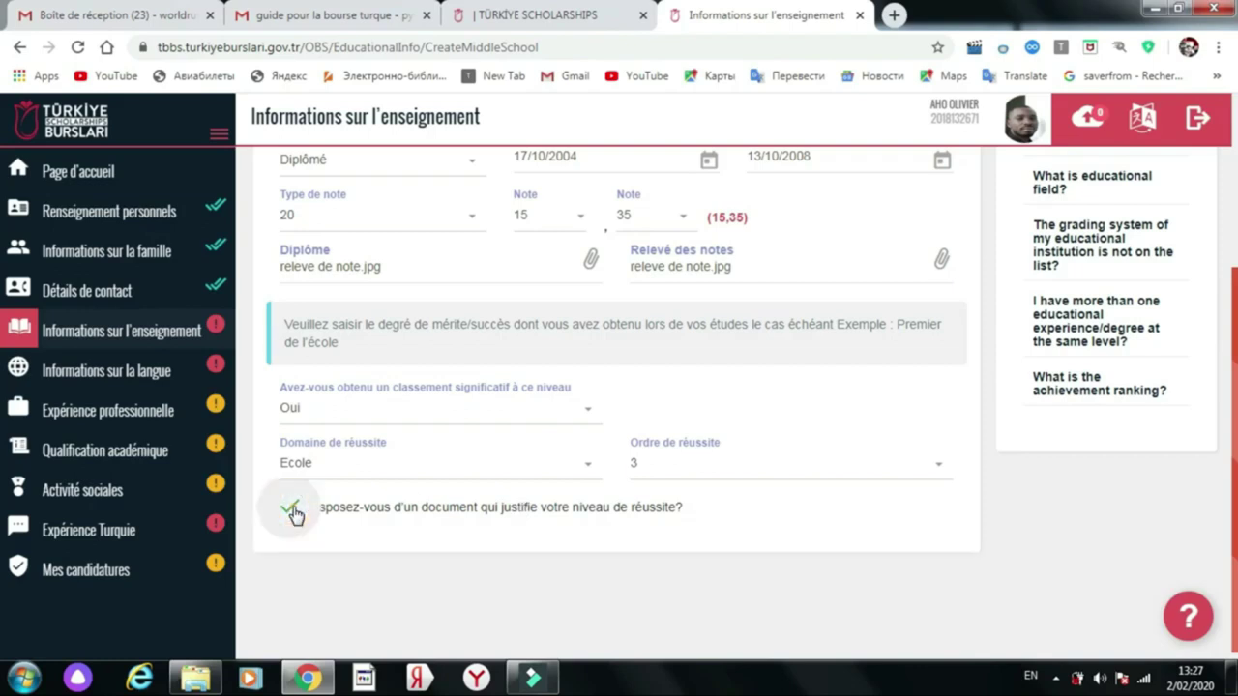
{"action": "left_click", "coordinate": [293, 512]}
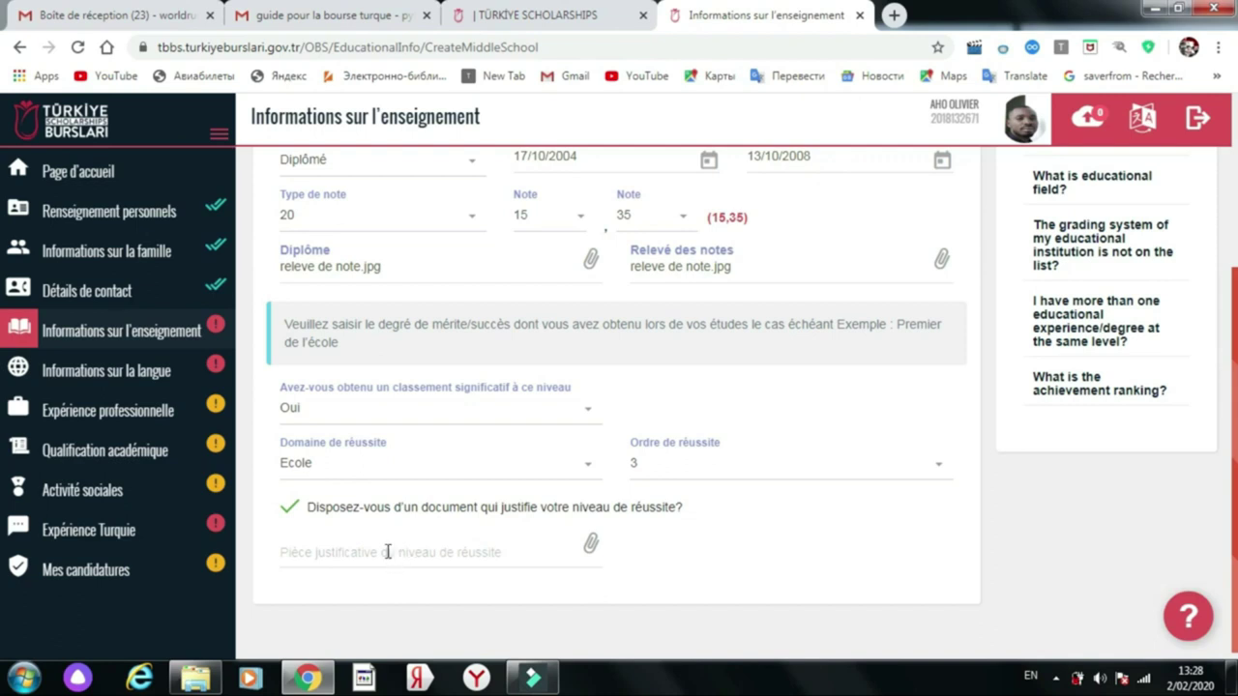
{"action": "left_click", "coordinate": [288, 509]}
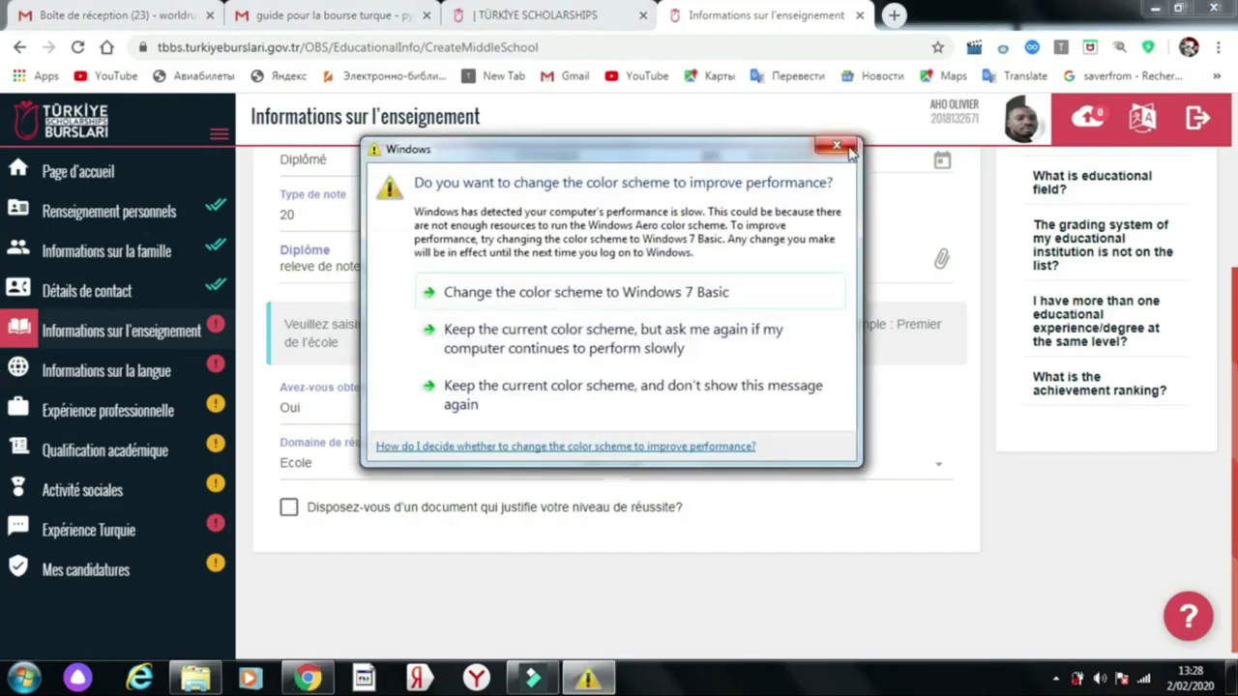
Dismiss the Windows colour-scheme warning and save the middle school entry (ranking Oui, Ecole, rank 3).
{"action": "left_click", "coordinate": [837, 145]}
{"action": "left_click", "coordinate": [4, 327]}
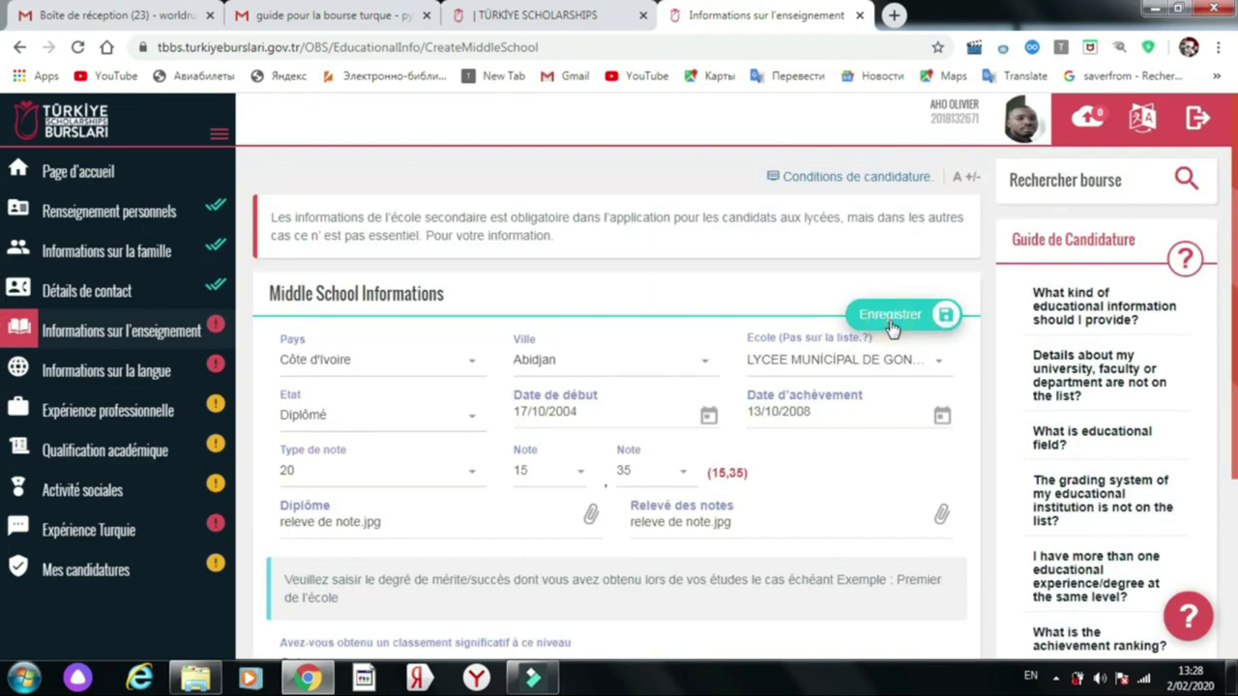
{"action": "left_click", "coordinate": [889, 317]}
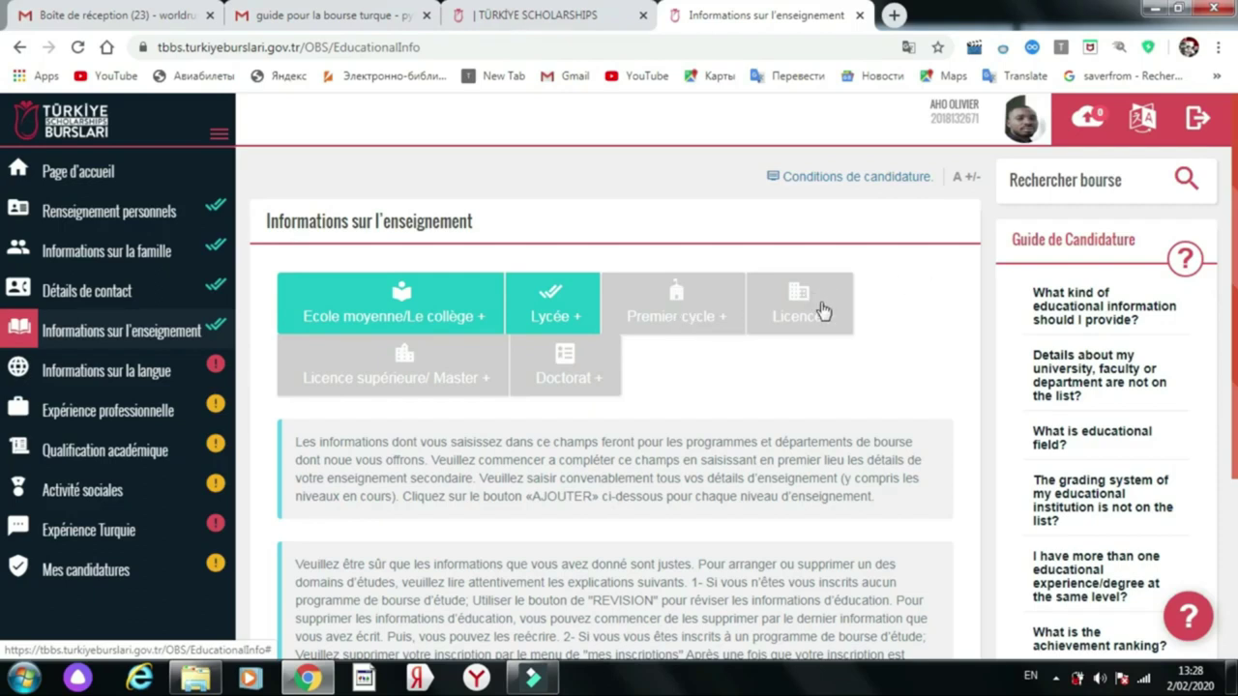
{"action": "left_click", "coordinate": [681, 319]}
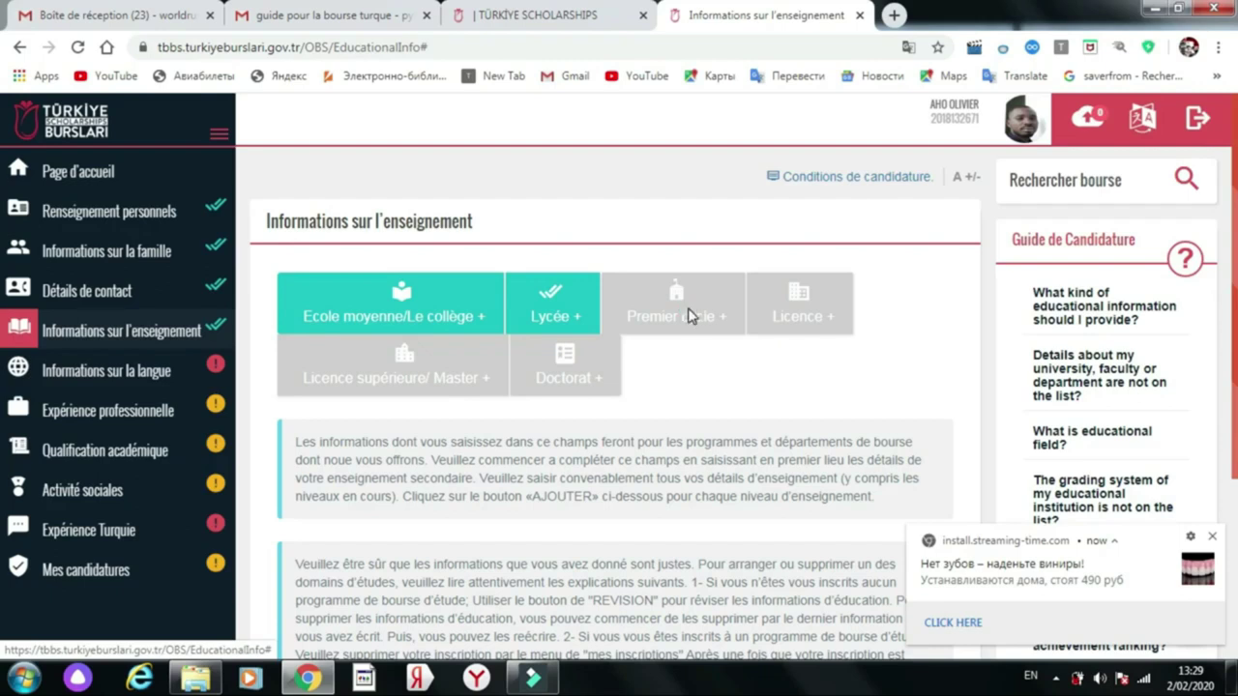
{"action": "left_click", "coordinate": [825, 147]}
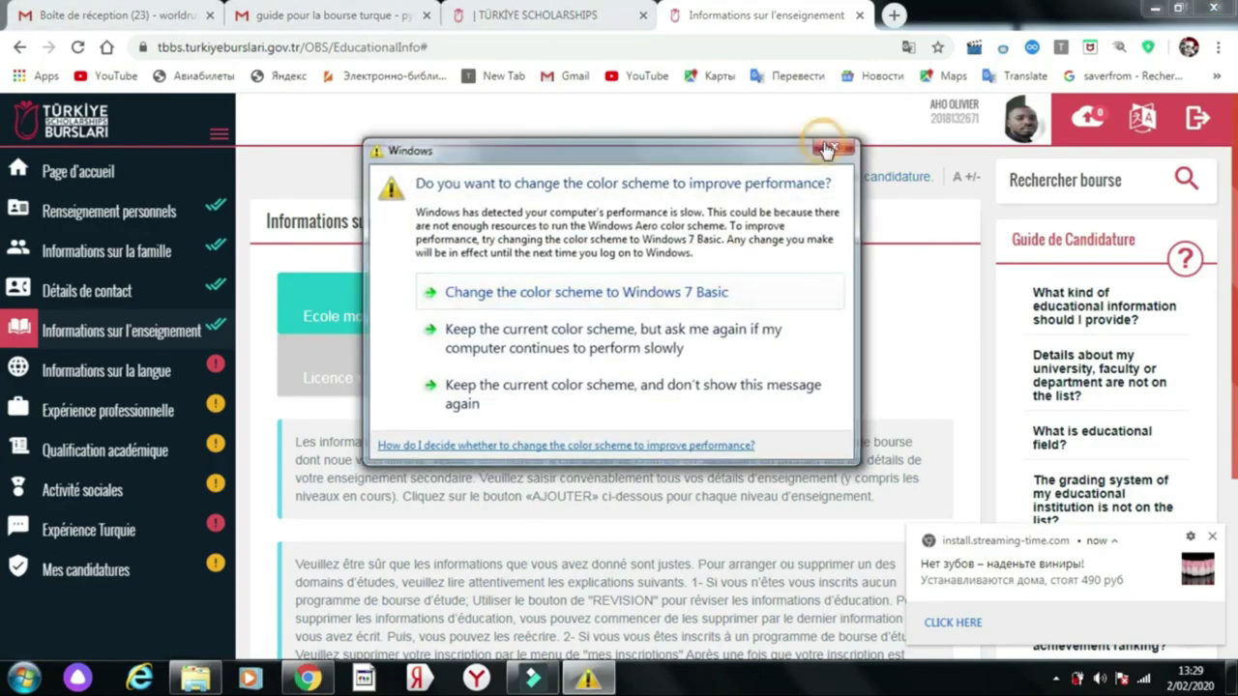
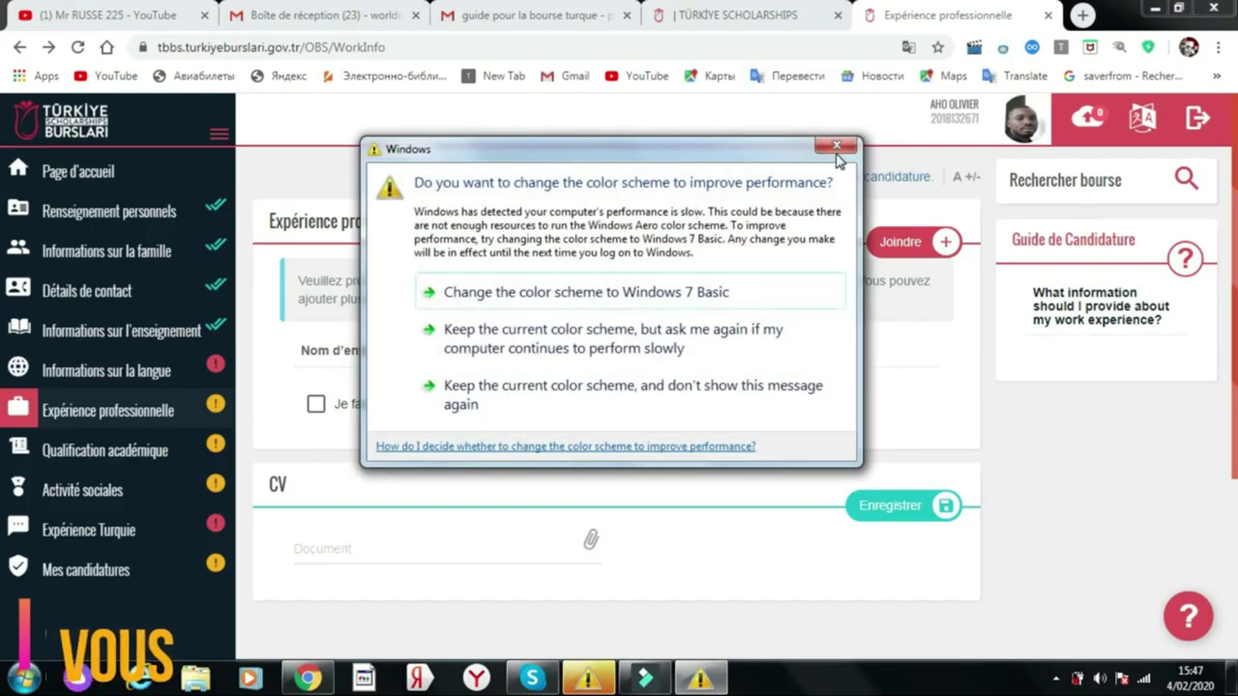
Close the colour-scheme prompt twice and open 'Informations sur l'enseignement' from the sidebar.
{"action": "left_click", "coordinate": [837, 146]}
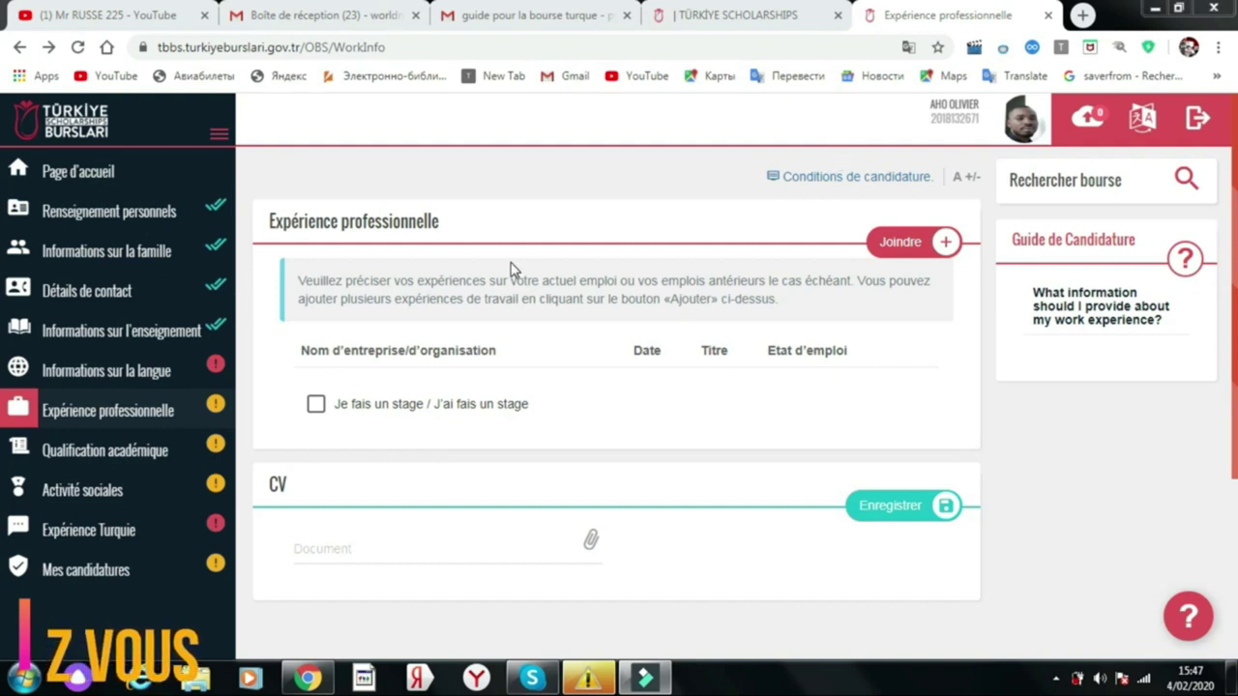
{"action": "left_click", "coordinate": [142, 344]}
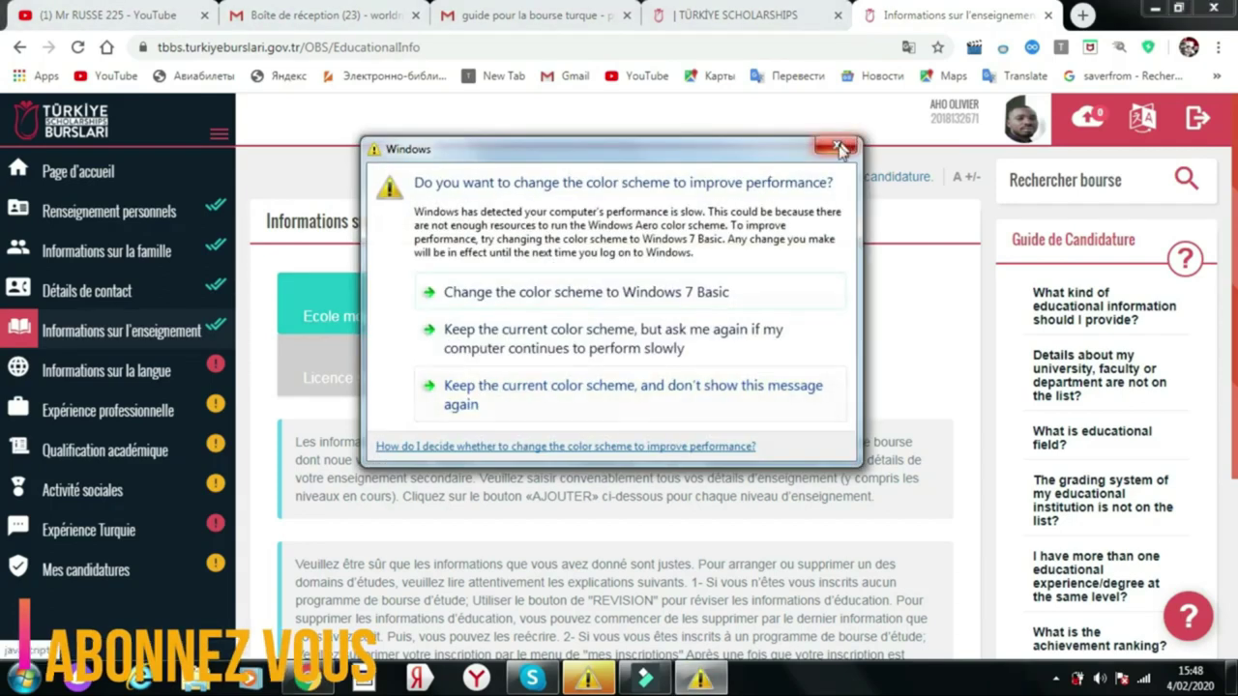
{"action": "left_click", "coordinate": [837, 146]}
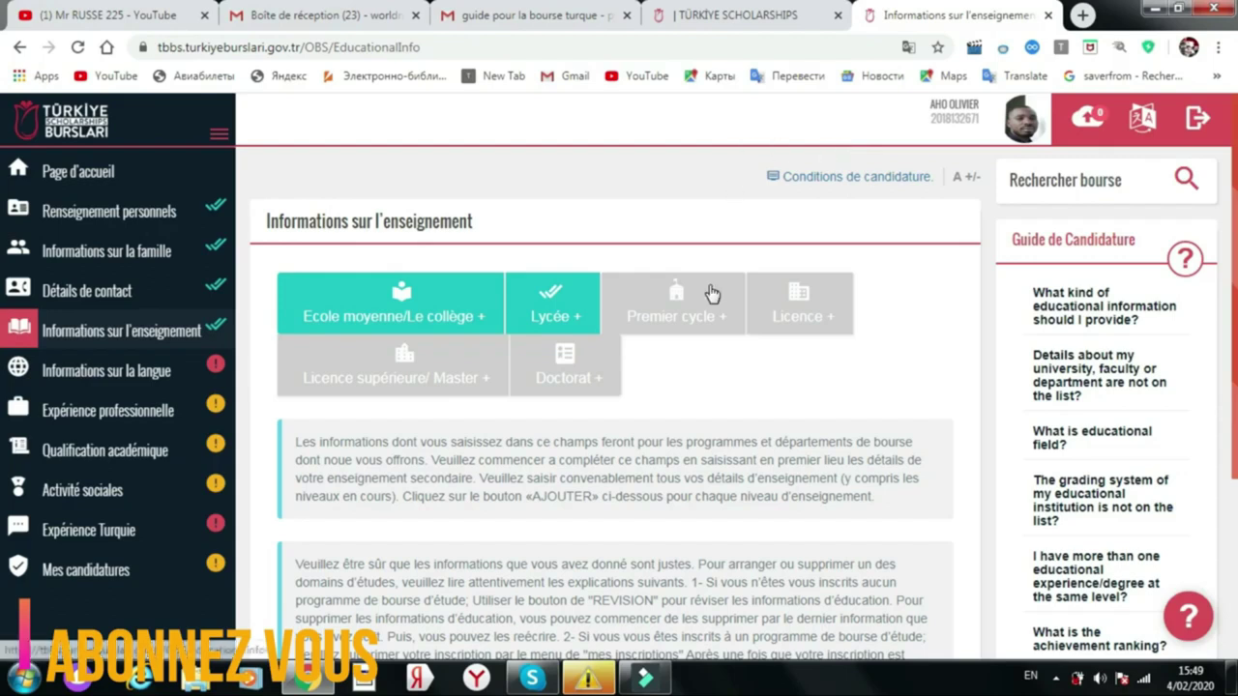
Open 'Informations sur la langue' and select Akan (Akan) as Langue maternelle.
{"action": "left_click", "coordinate": [116, 376]}
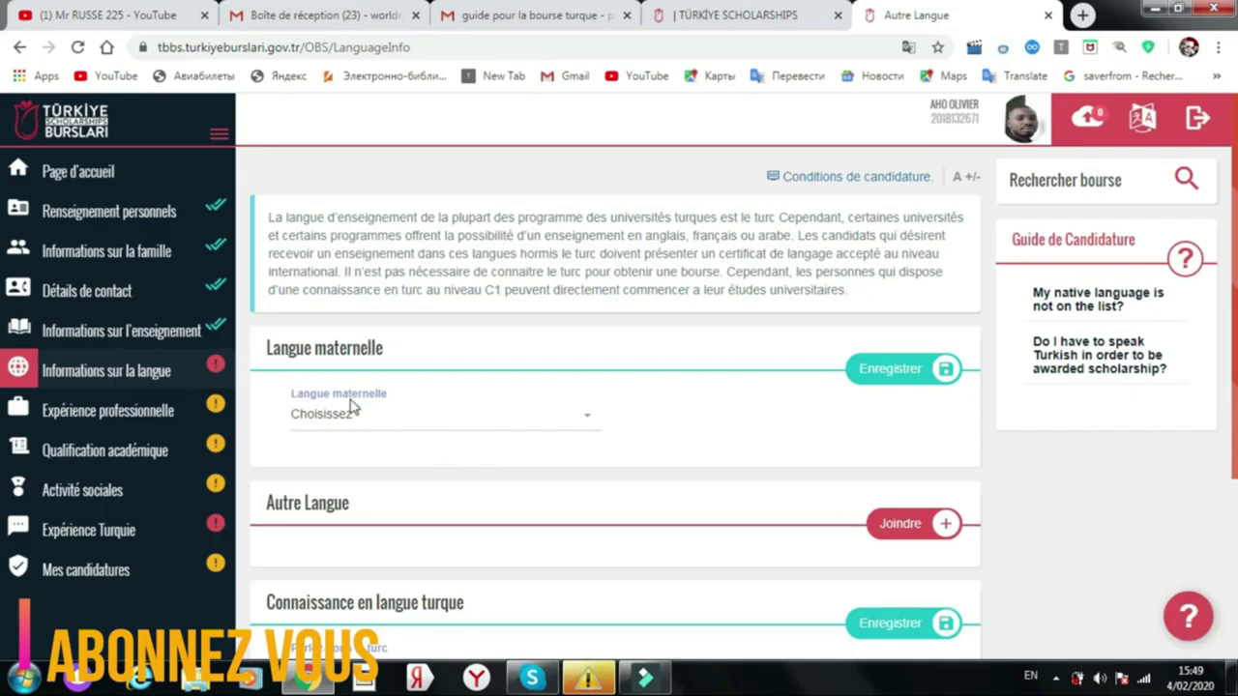
{"action": "left_click", "coordinate": [569, 426]}
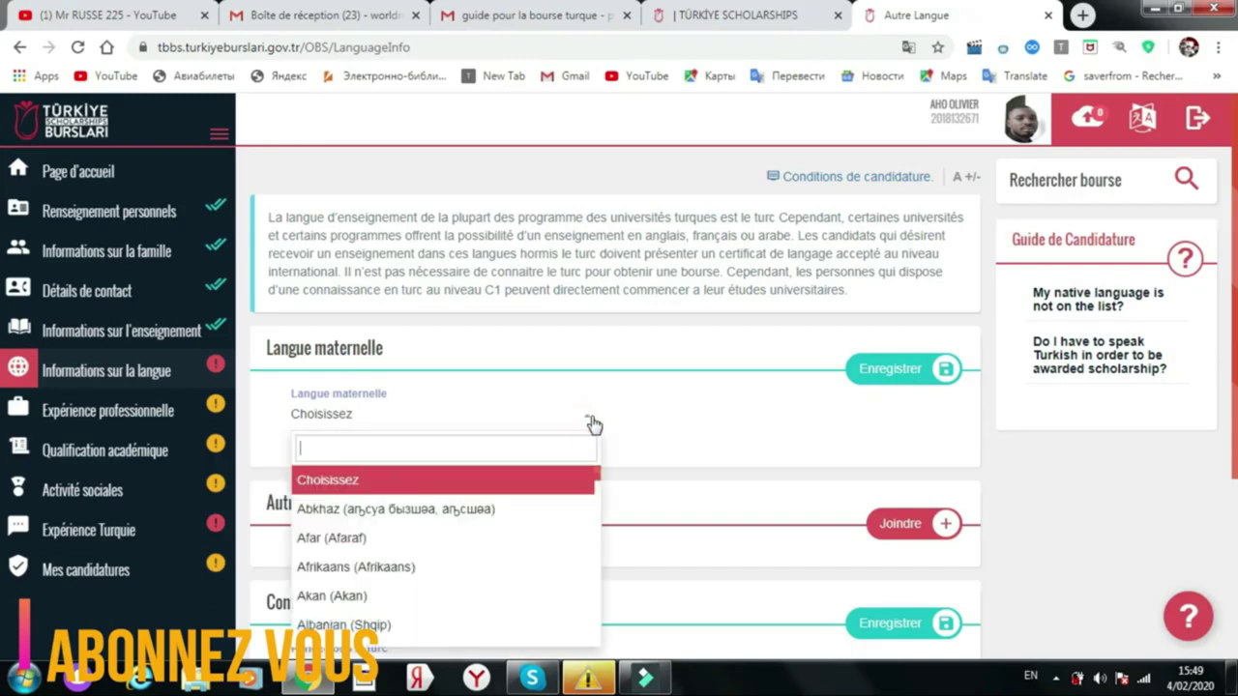
{"action": "left_click", "coordinate": [393, 597]}
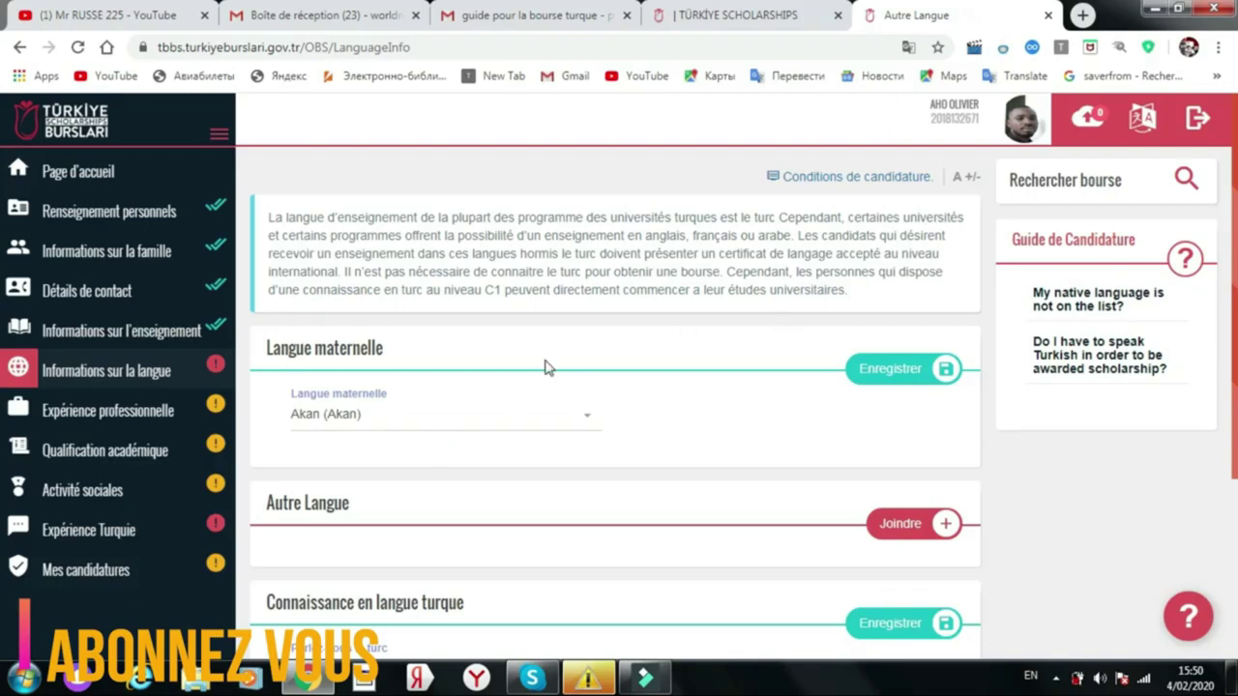
{"action": "left_click", "coordinate": [581, 424]}
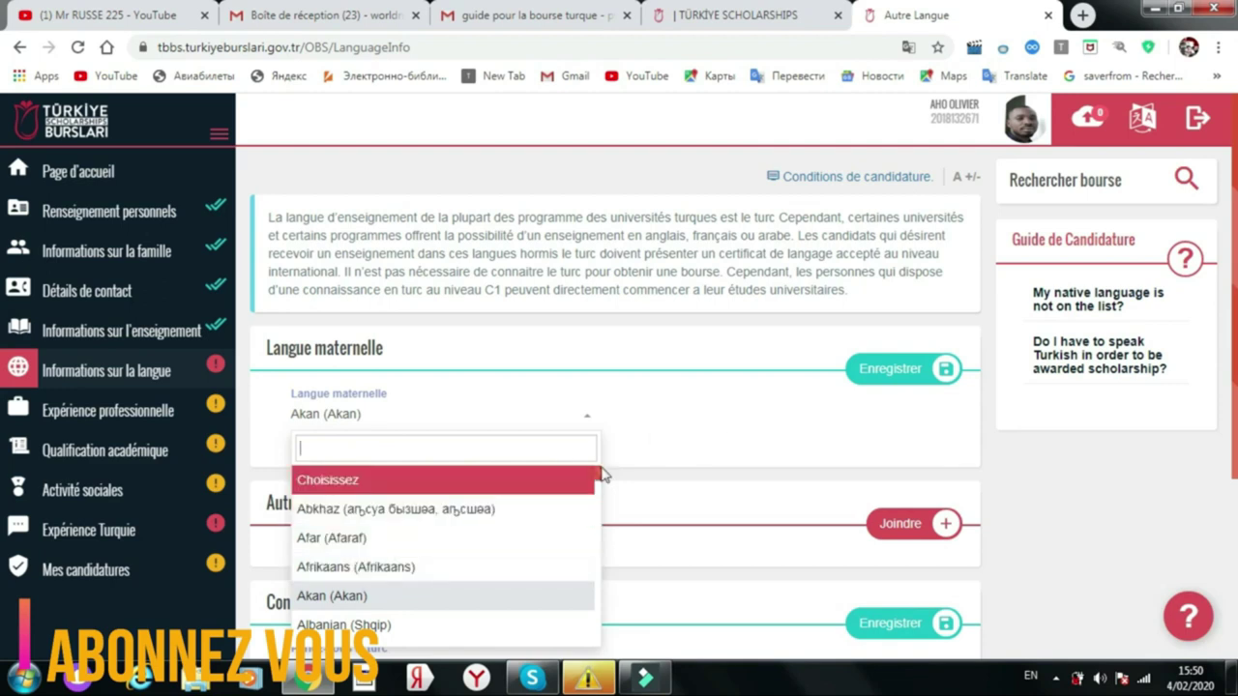
{"action": "left_click", "coordinate": [465, 596]}
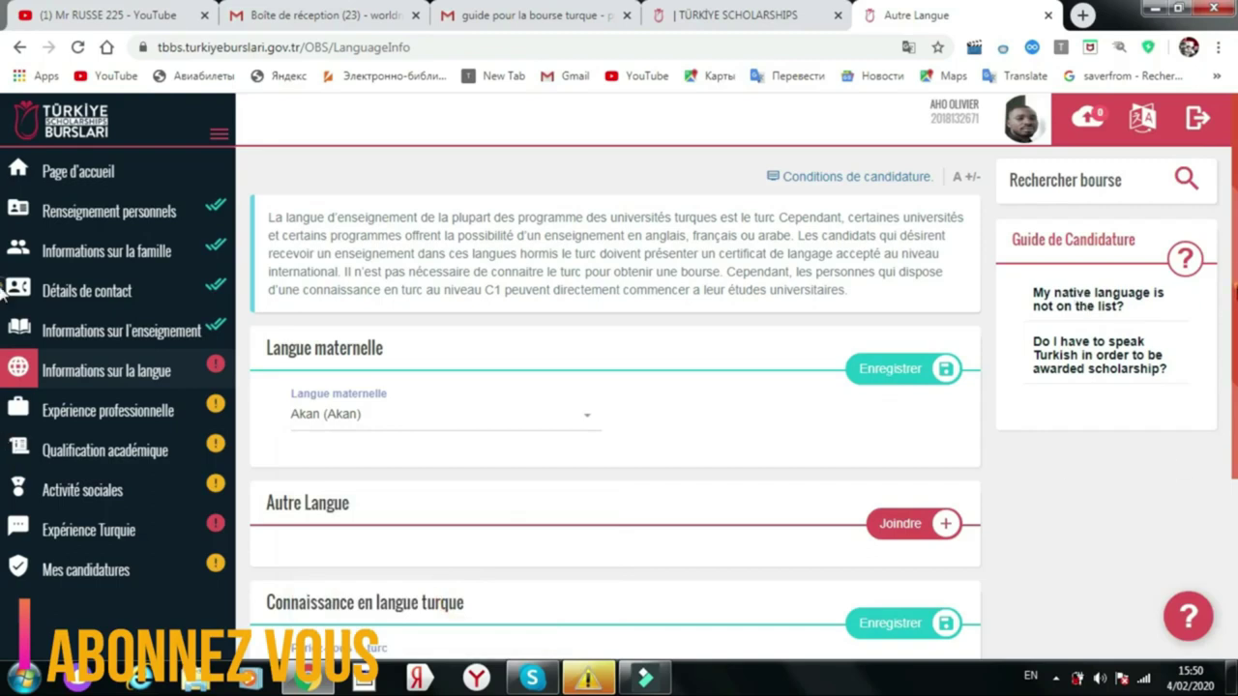
{"action": "scroll", "coordinate": [615, 387], "scroll_direction": "down", "scroll_amount": 2}
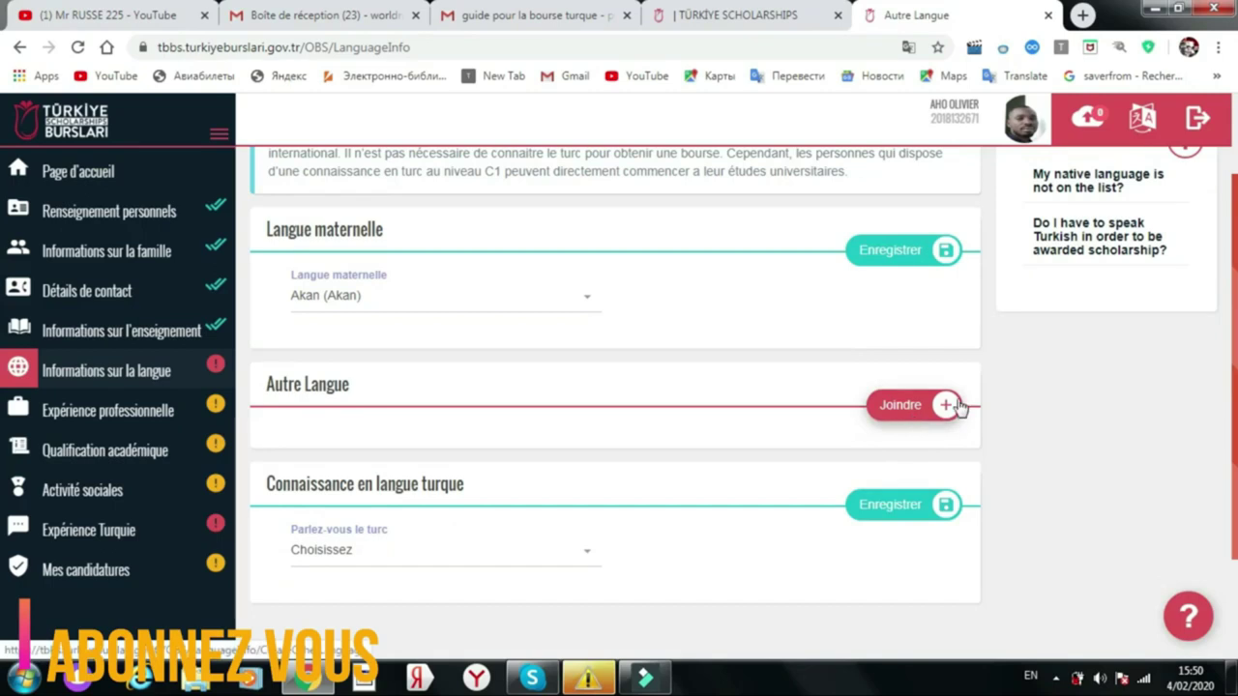
Add an Autre Langue entry for English (English) with the certificate box ticked.
{"action": "left_click", "coordinate": [944, 406]}
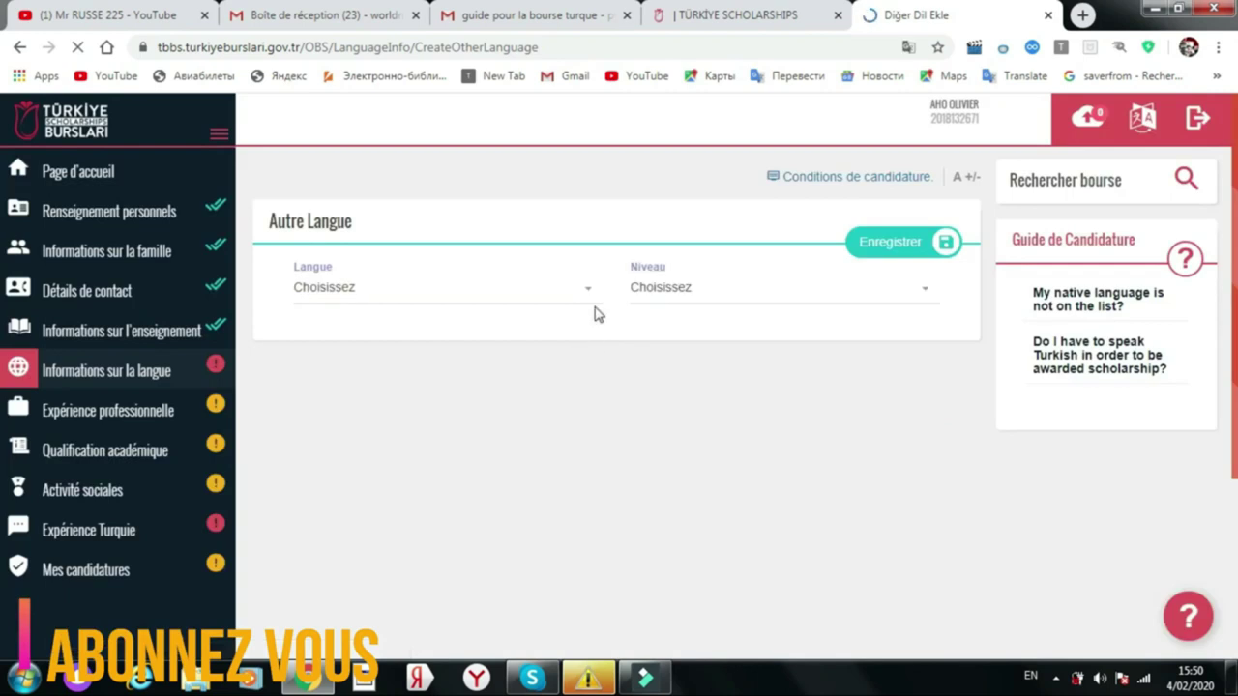
{"action": "left_click", "coordinate": [585, 288]}
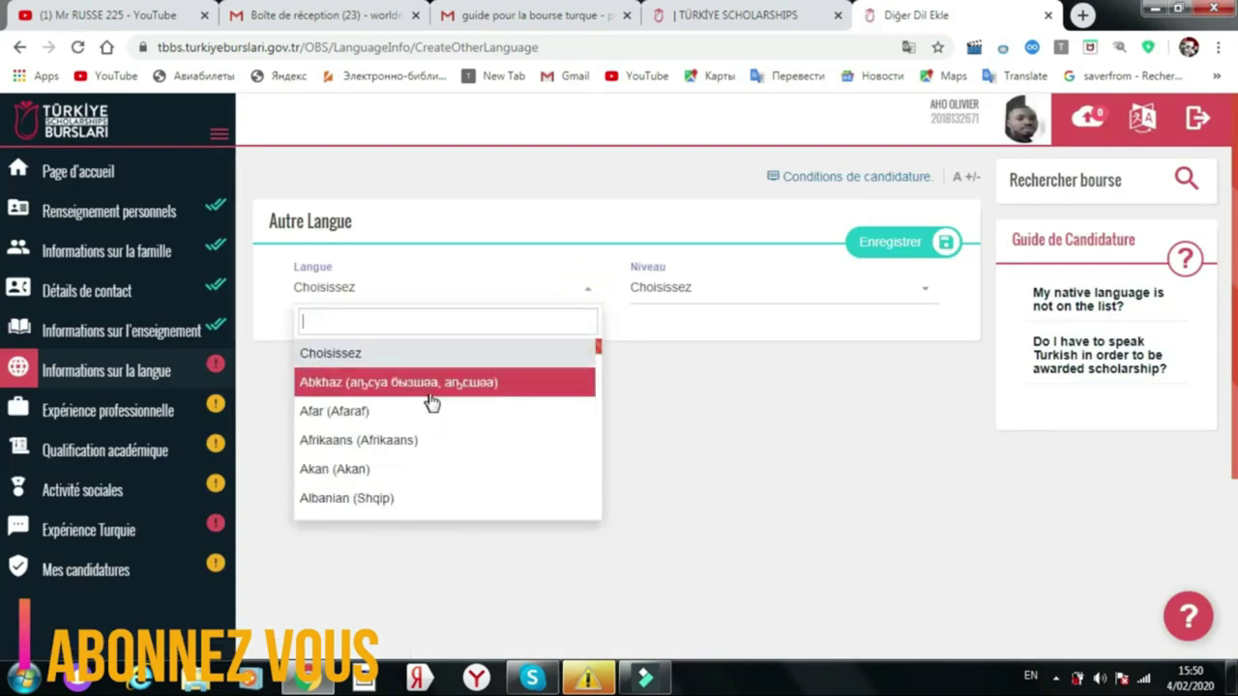
{"action": "left_click_drag", "start_coordinate": [600, 355], "coordinate": [599, 384]}
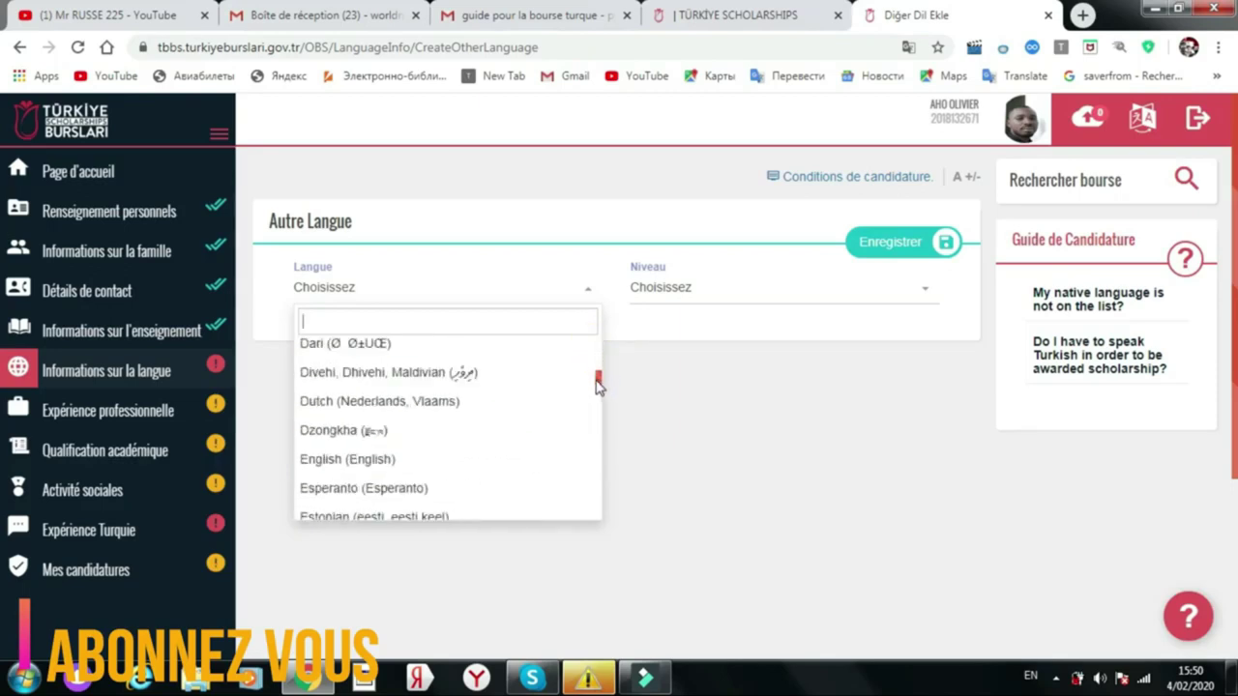
{"action": "left_click", "coordinate": [363, 465]}
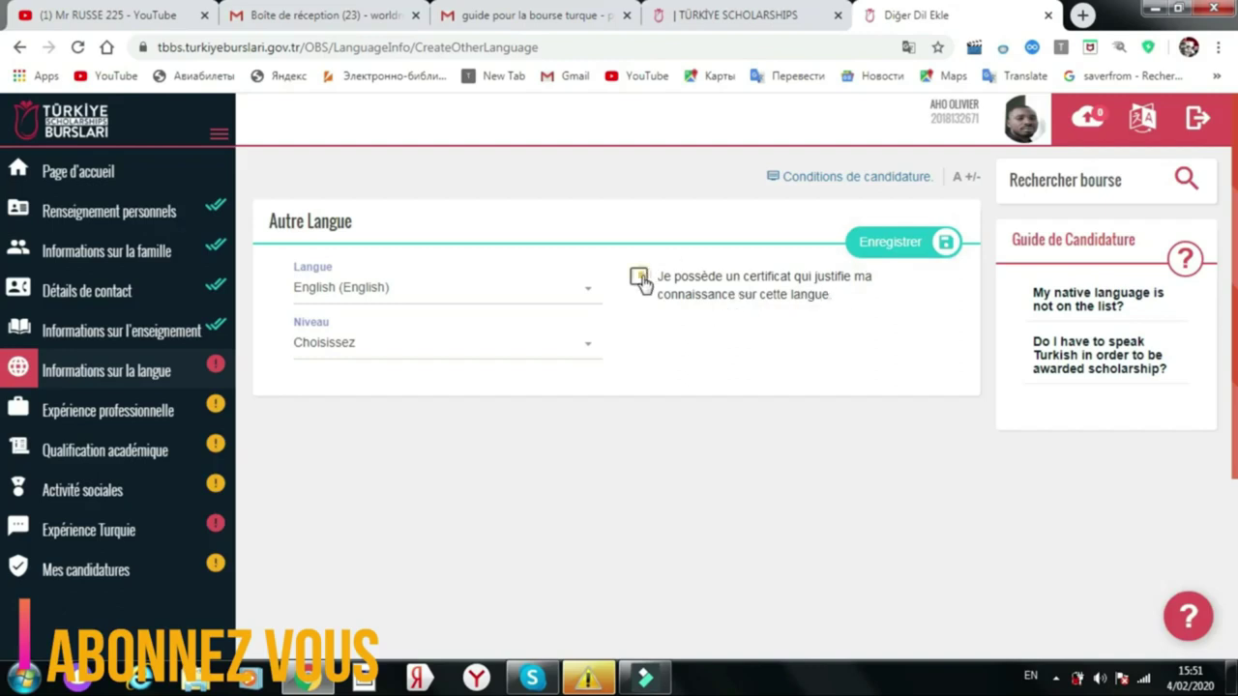
{"action": "left_click", "coordinate": [640, 277]}
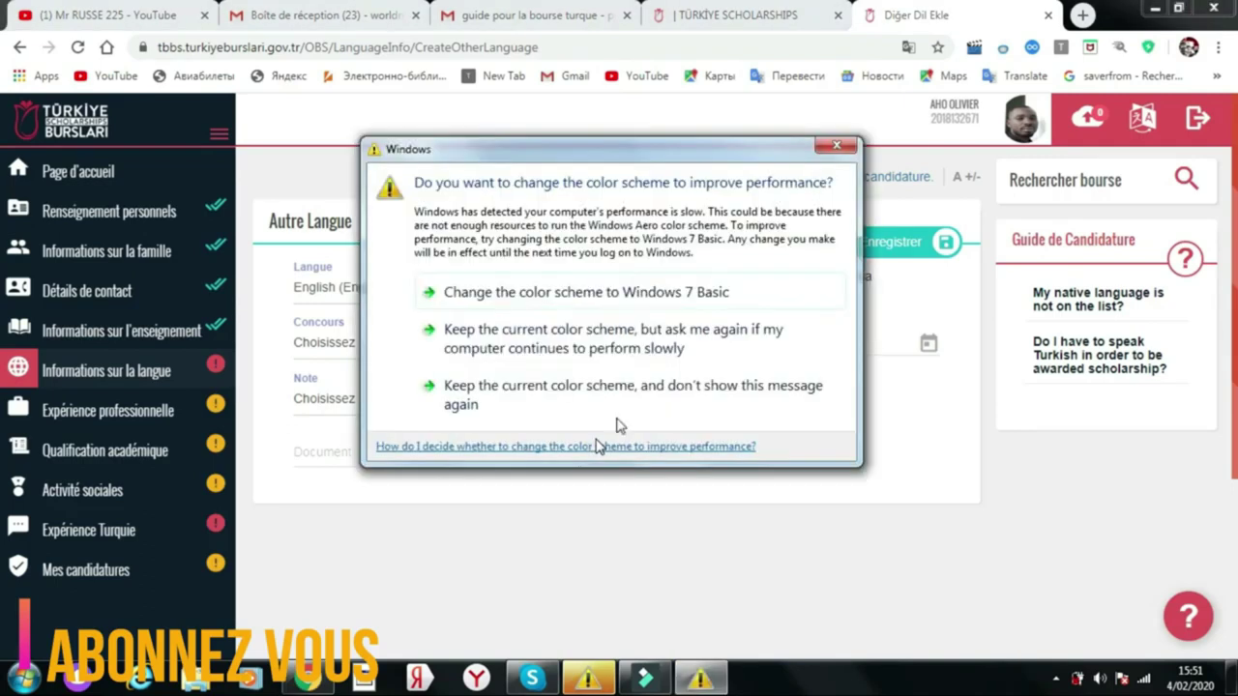
Untick the certificate, set the English level to Moyen and save the entry.
{"action": "left_click", "coordinate": [836, 146]}
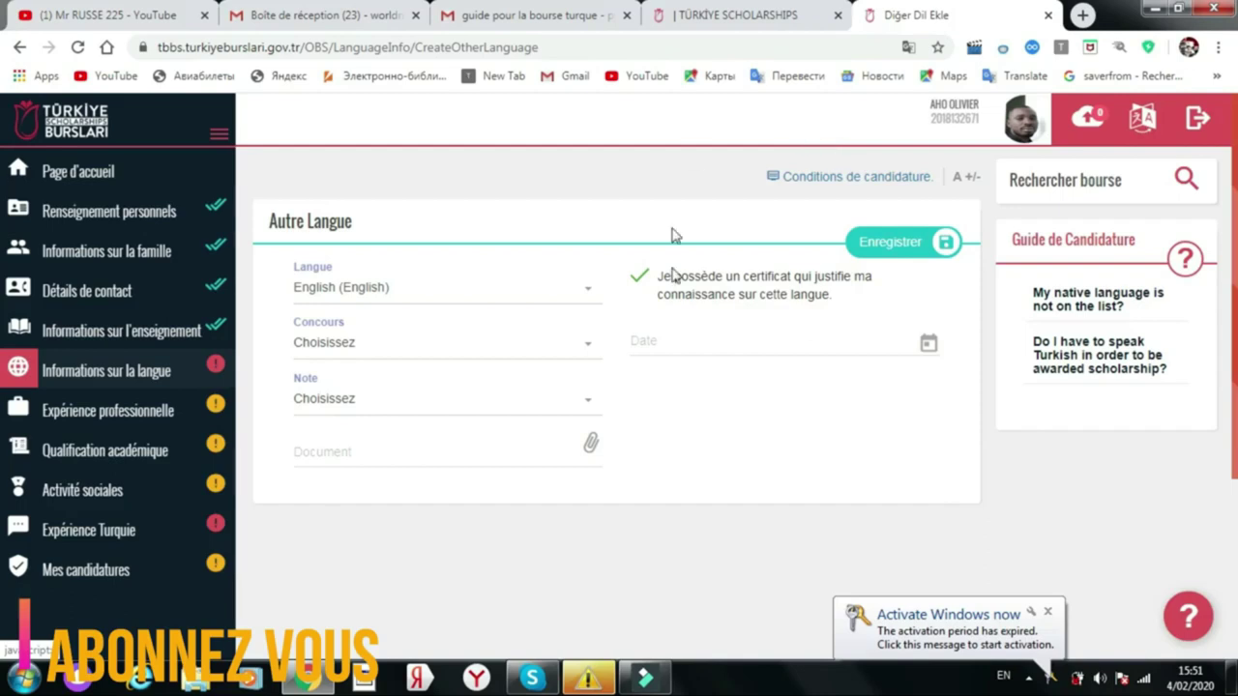
{"action": "left_click", "coordinate": [638, 284]}
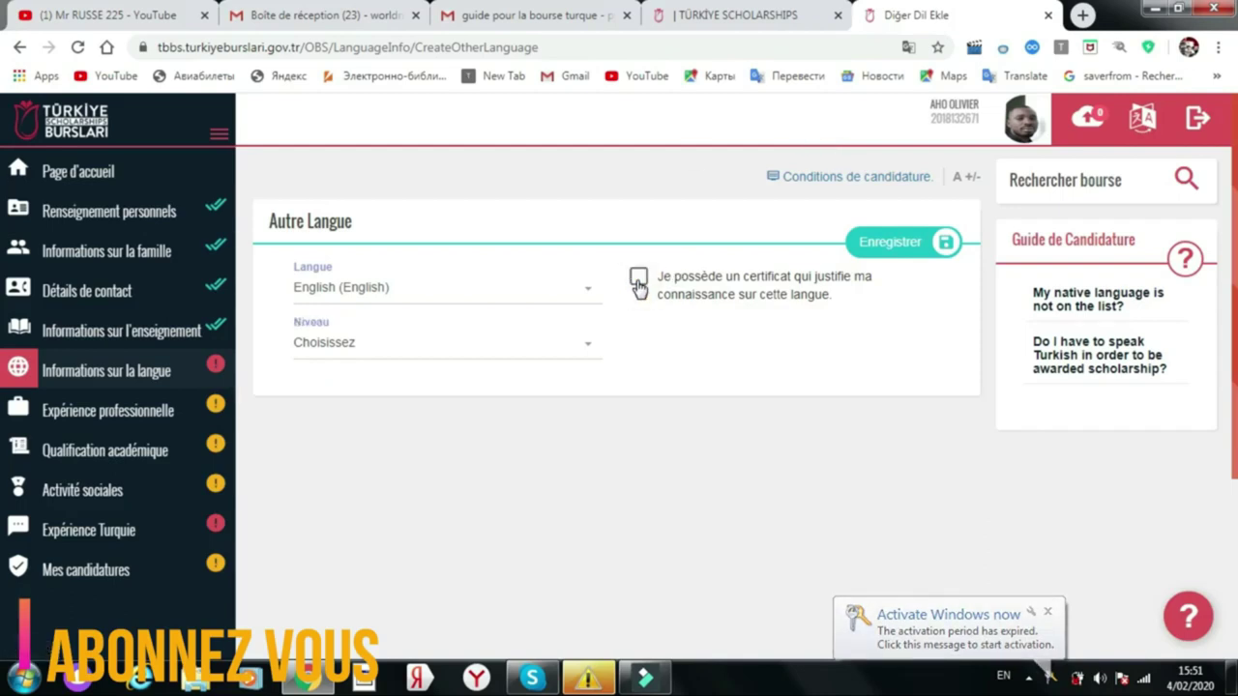
{"action": "left_click", "coordinate": [587, 350]}
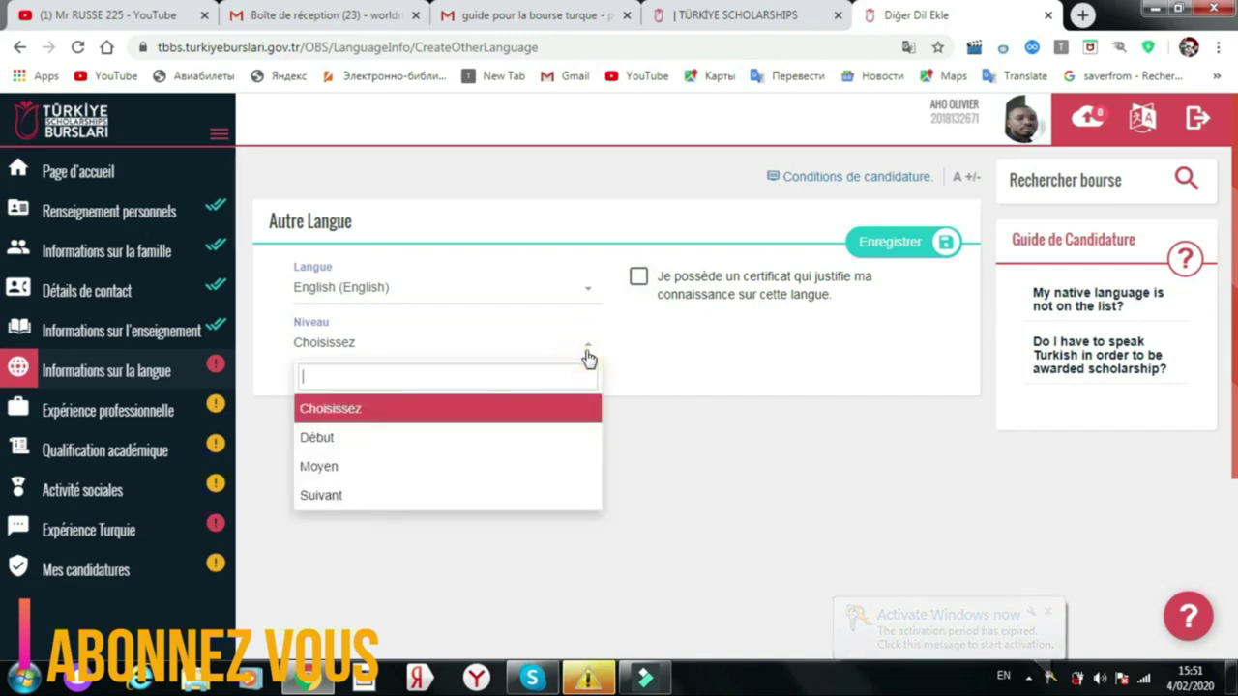
{"action": "left_click", "coordinate": [358, 469]}
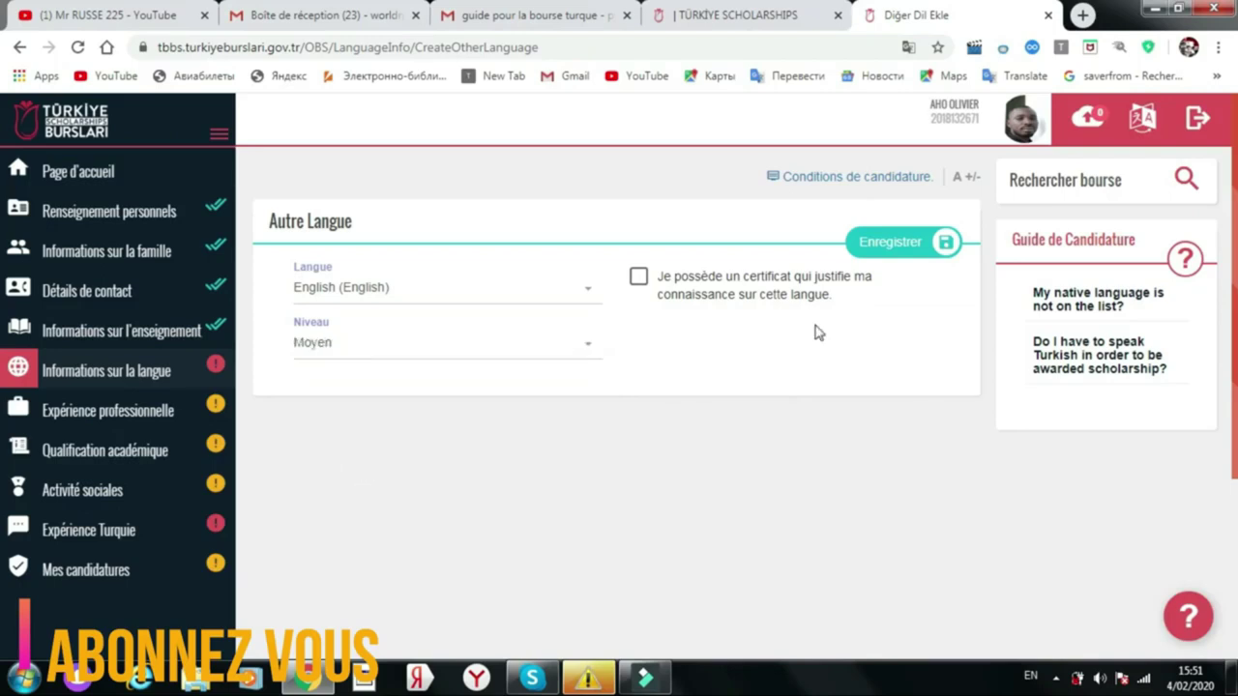
{"action": "left_click", "coordinate": [916, 243]}
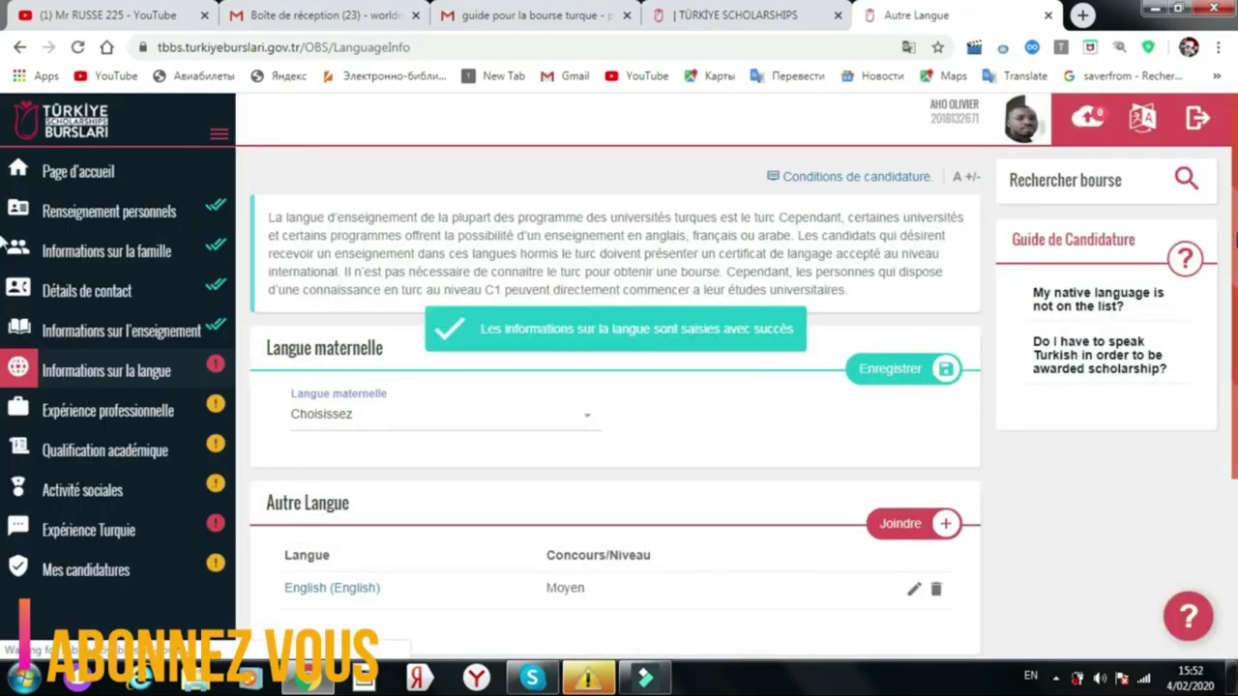
Answer Non to 'Parlez-vous le turc' and save the Turkish knowledge section.
{"action": "scroll", "coordinate": [648, 464], "scroll_direction": "down", "scroll_amount": 2}
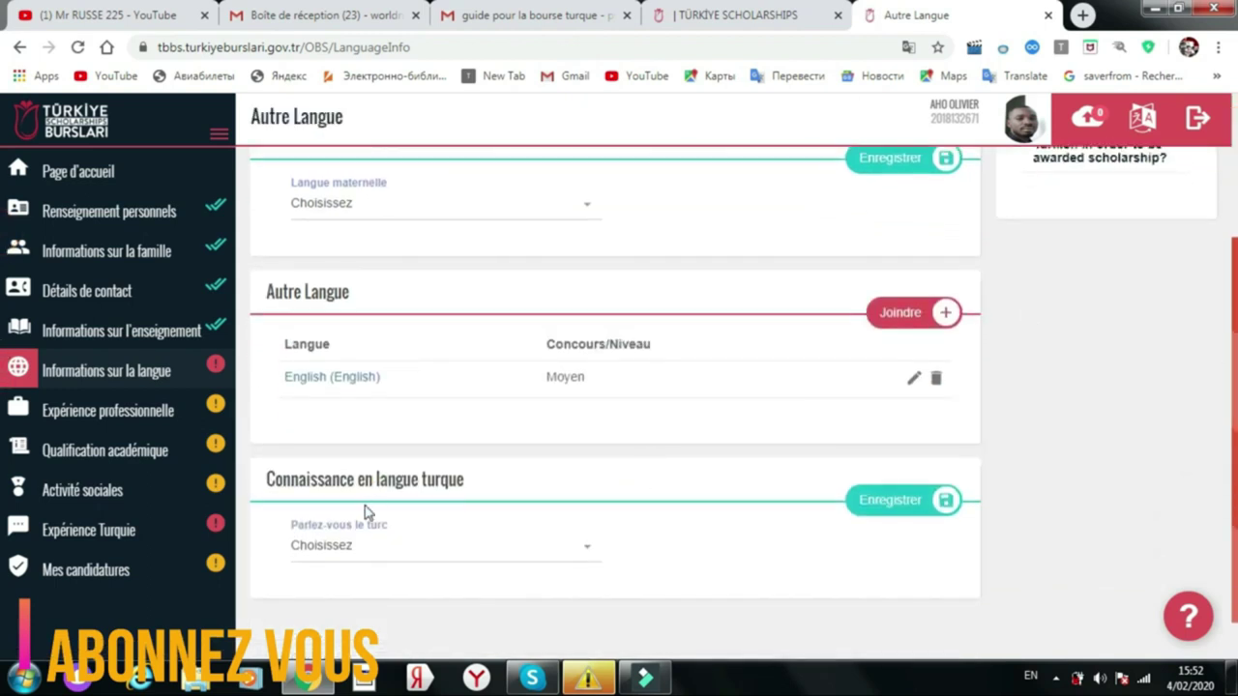
{"action": "left_click", "coordinate": [481, 559]}
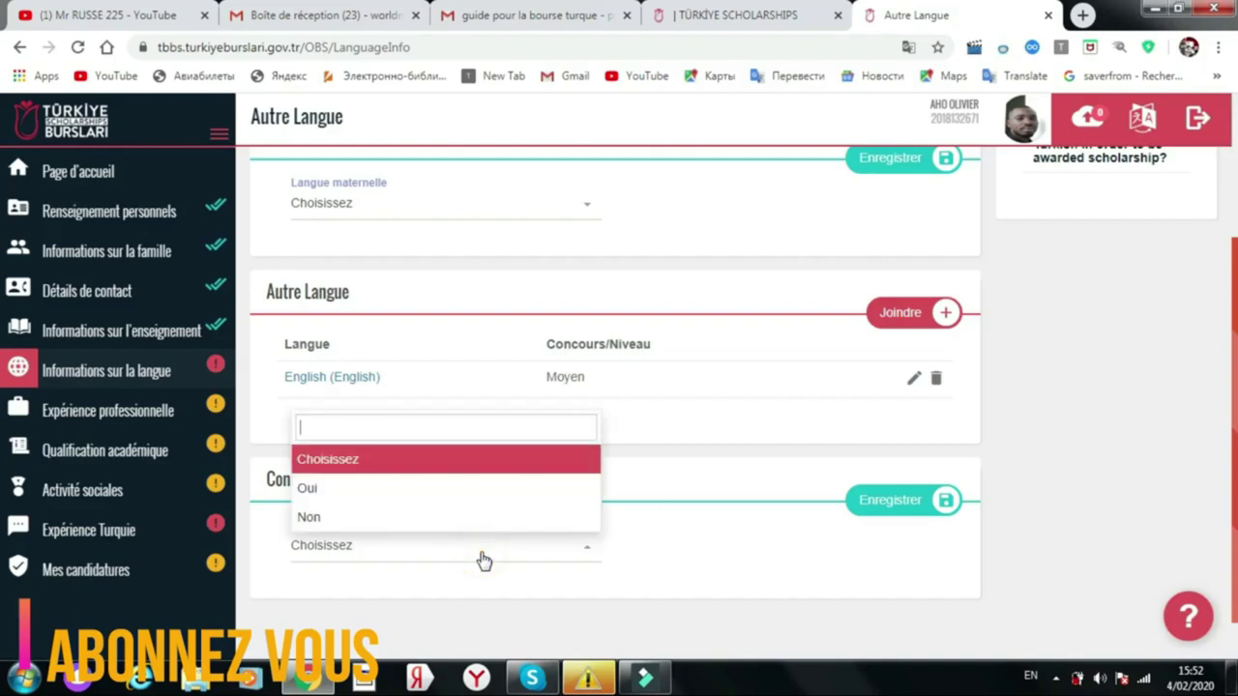
{"action": "left_click", "coordinate": [401, 520]}
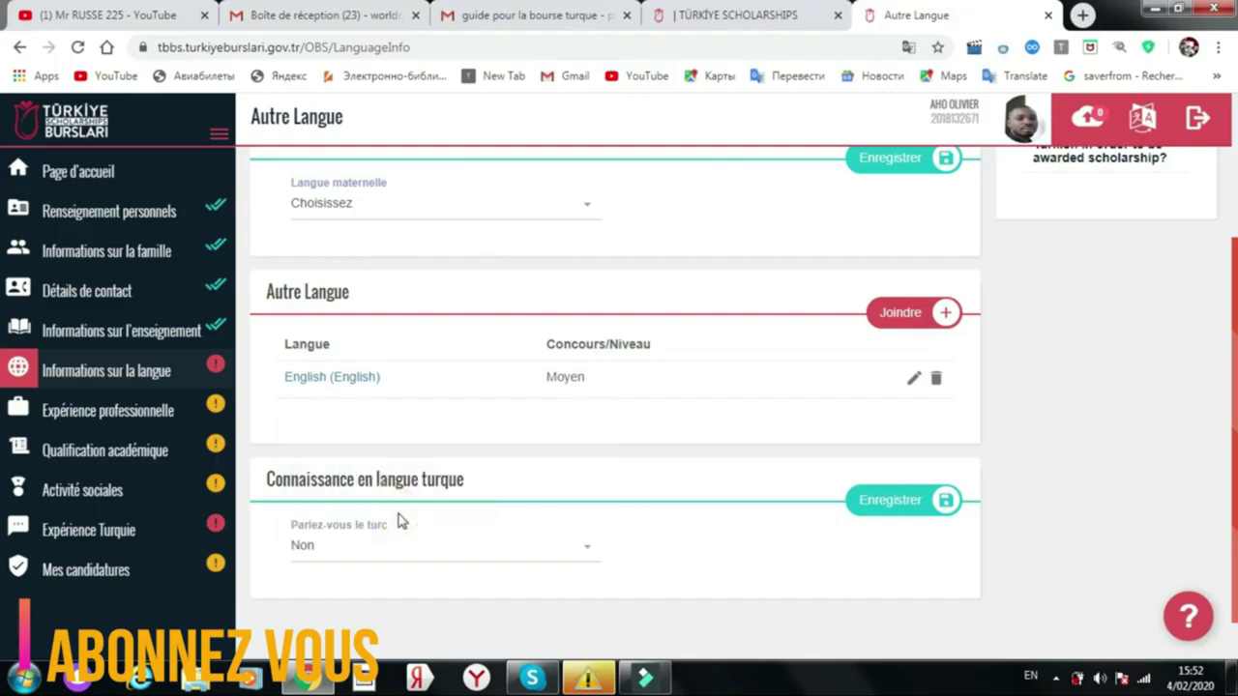
{"action": "left_click", "coordinate": [888, 518]}
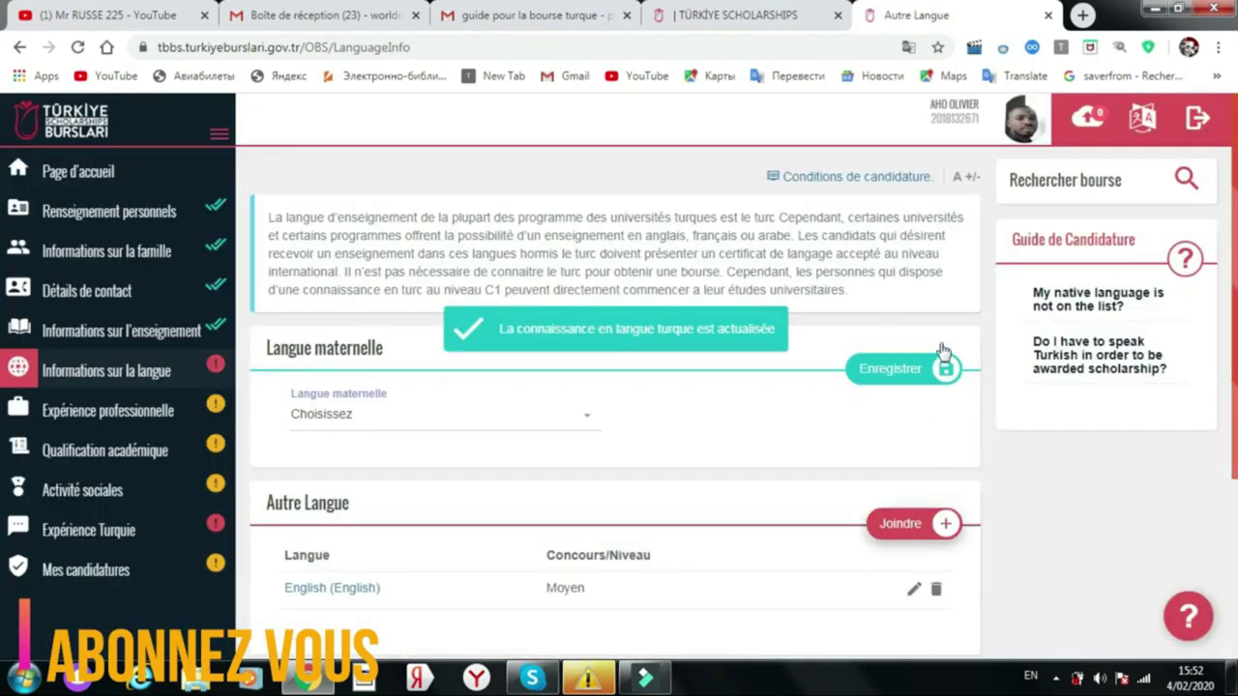
After the missing-field warning, pick Akan (Akan) as mother tongue and save the language information.
{"action": "left_click", "coordinate": [907, 383]}
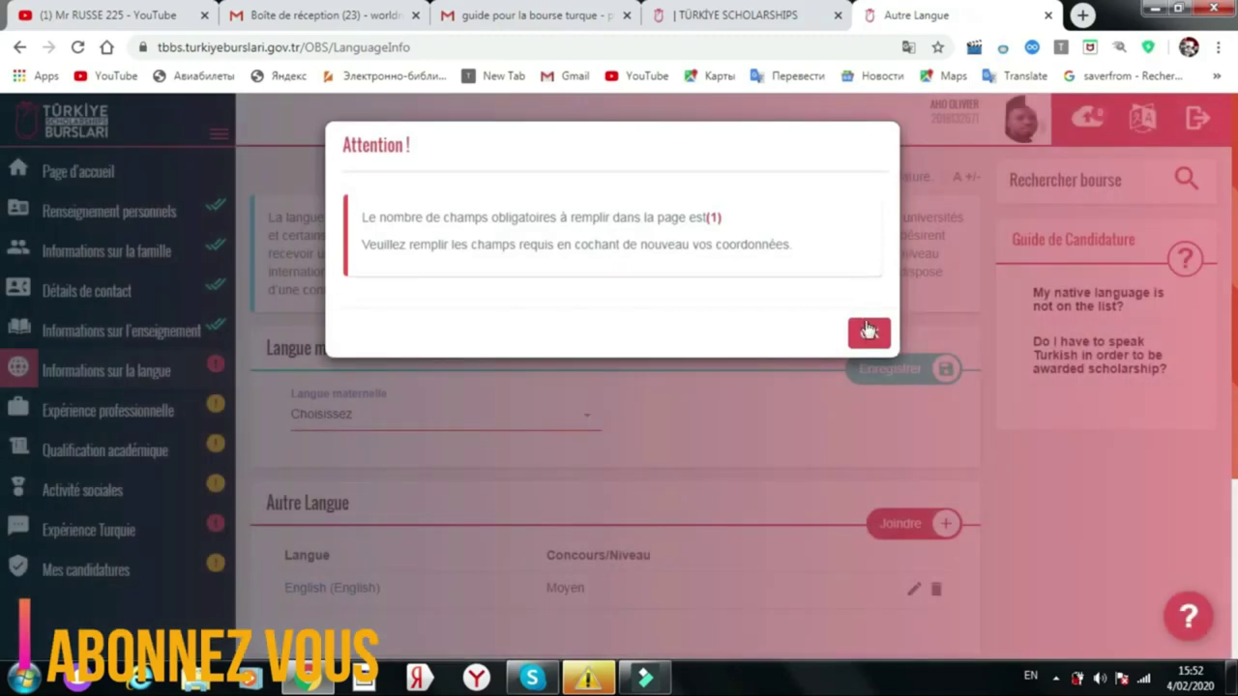
{"action": "left_click", "coordinate": [871, 333]}
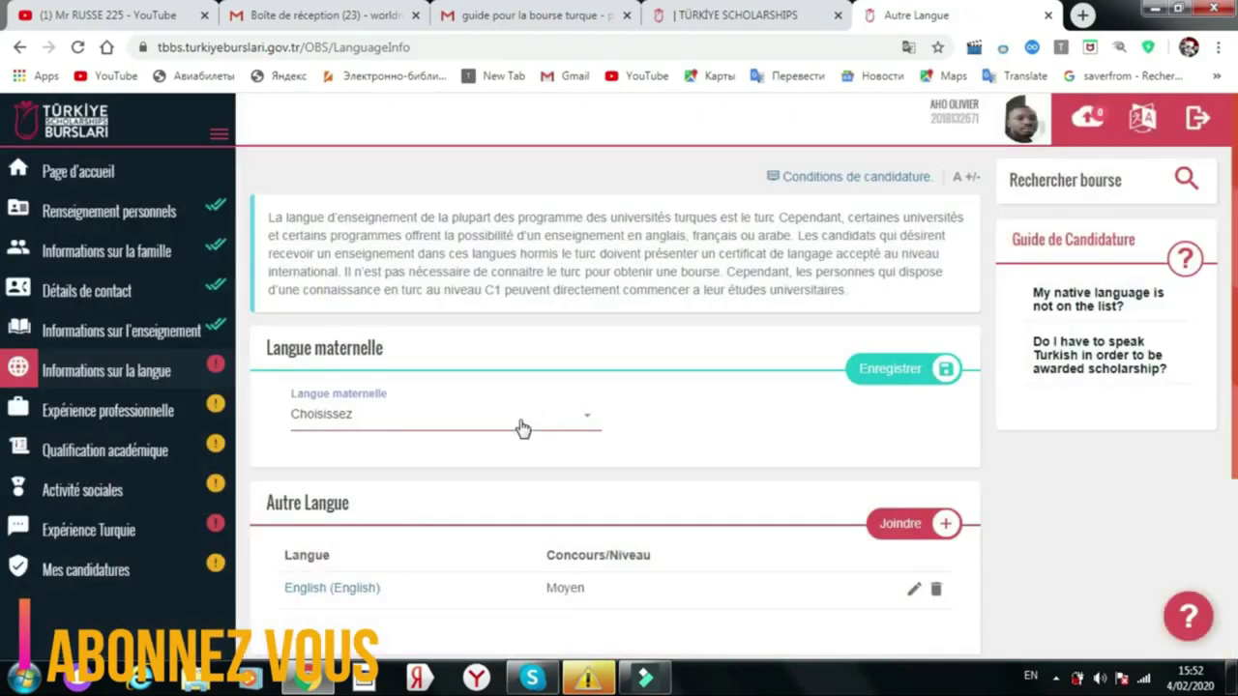
{"action": "left_click", "coordinate": [519, 420]}
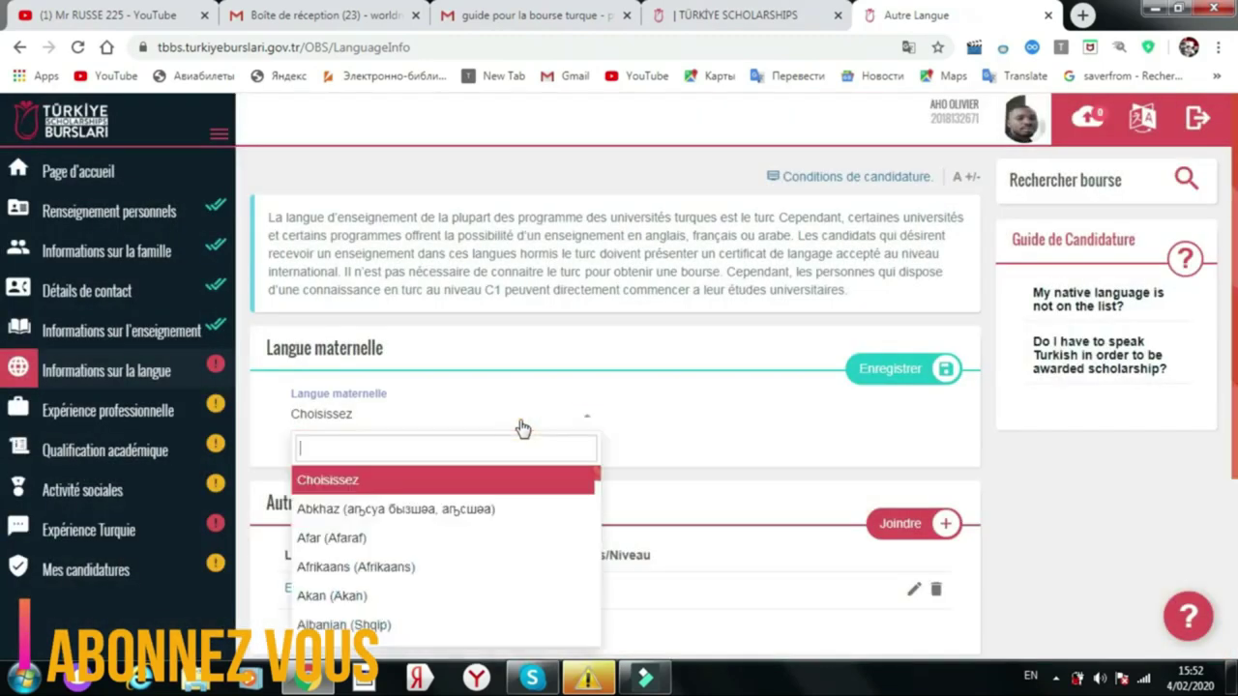
{"action": "left_click", "coordinate": [348, 596]}
{"action": "left_click", "coordinate": [911, 379]}
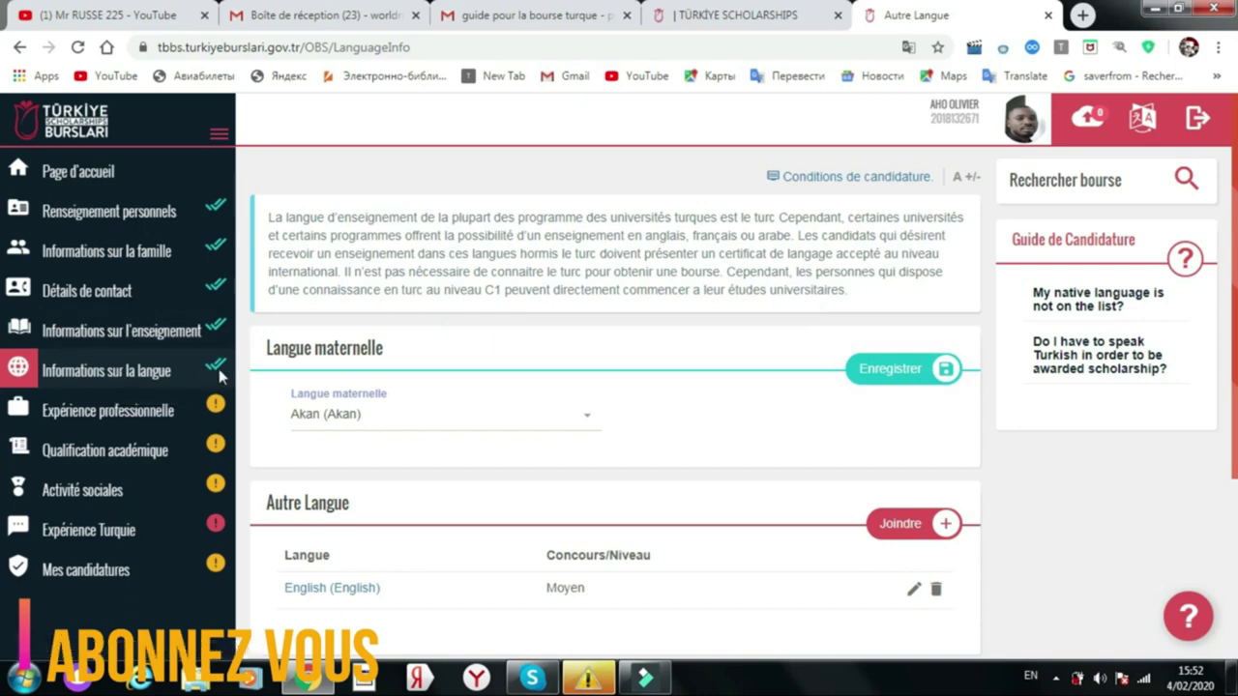
Open Expérience professionnelle and tick 'Je fais un stage / J'ai fais un stage'.
{"action": "left_click", "coordinate": [155, 413]}
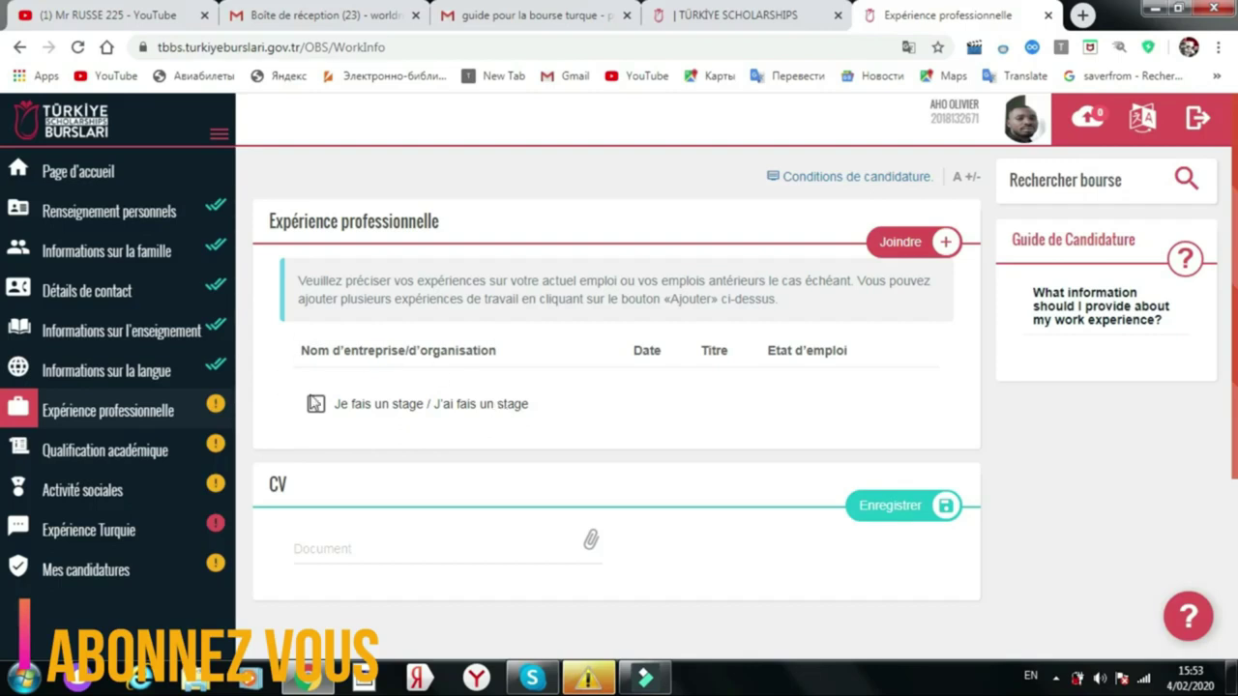
{"action": "left_click", "coordinate": [317, 405]}
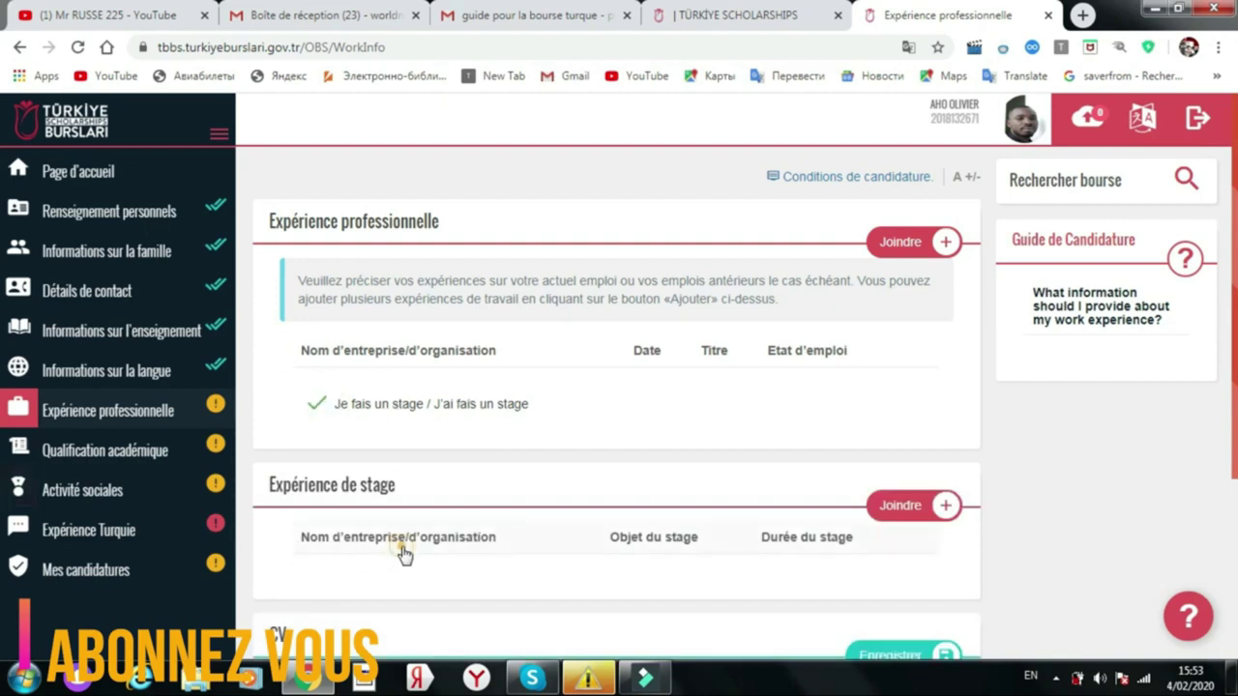
Add a new internship entry with Côte d'Ivoire as the country.
{"action": "left_click", "coordinate": [945, 507]}
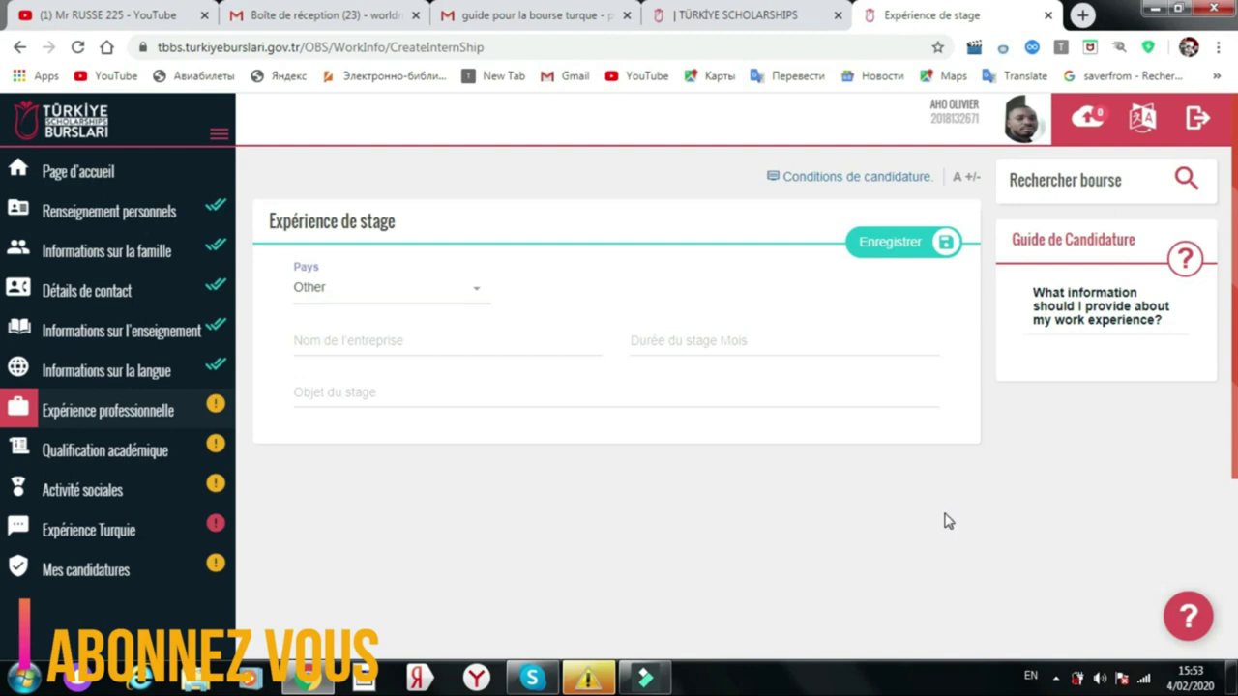
{"action": "left_click", "coordinate": [472, 298]}
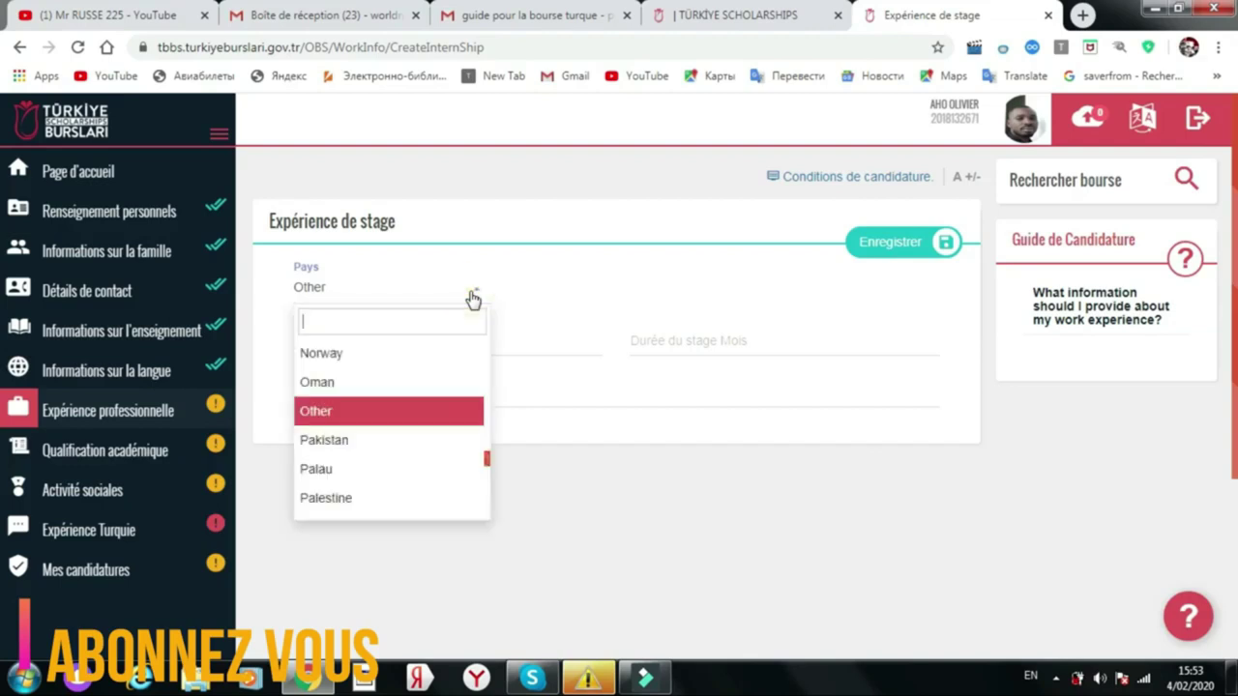
{"action": "type", "text": "cote"}
{"action": "left_click", "coordinate": [421, 354]}
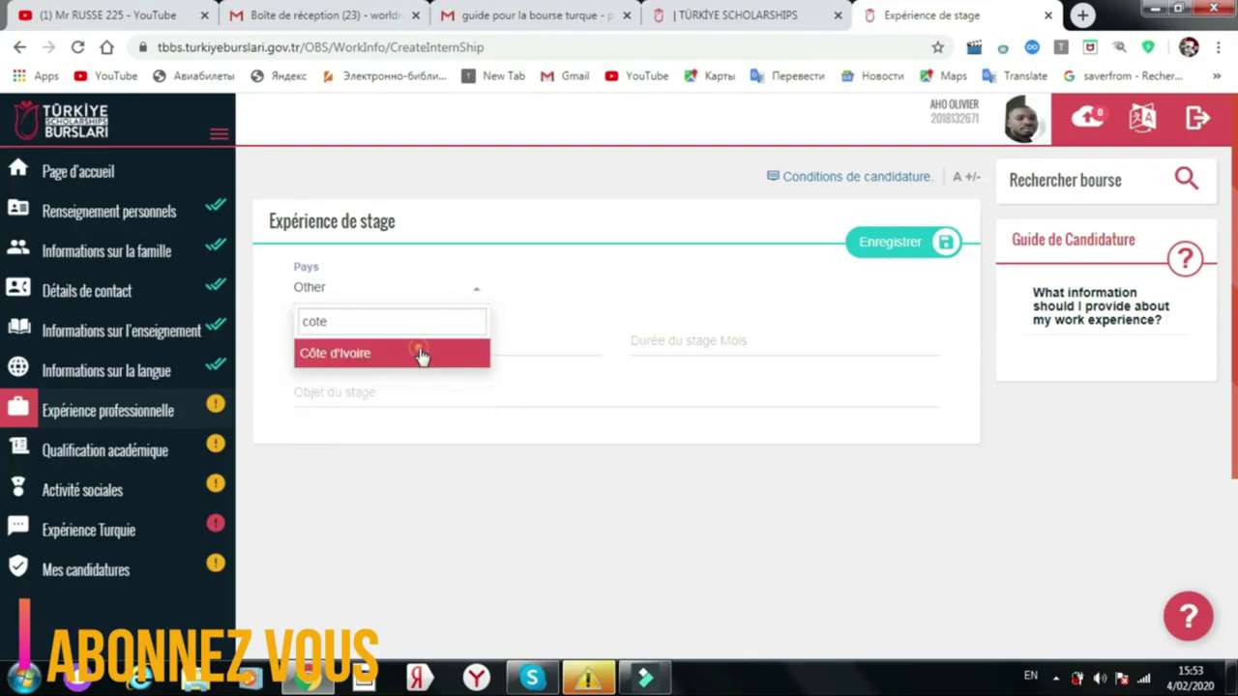
Enter company cro, a 2-month duration and subject 'statistiques oceanologiques'.
{"action": "left_click", "coordinate": [402, 344]}
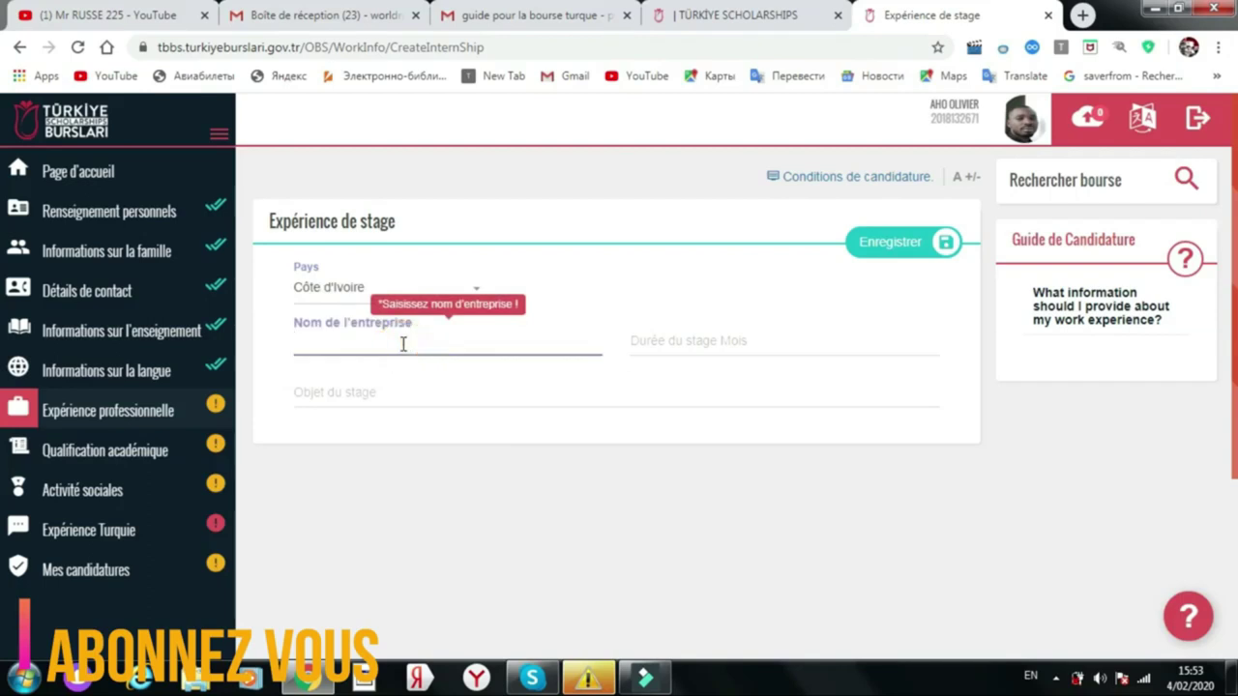
{"action": "type", "text": "cro"}
{"action": "left_click", "coordinate": [702, 347]}
{"action": "type", "text": "2"}
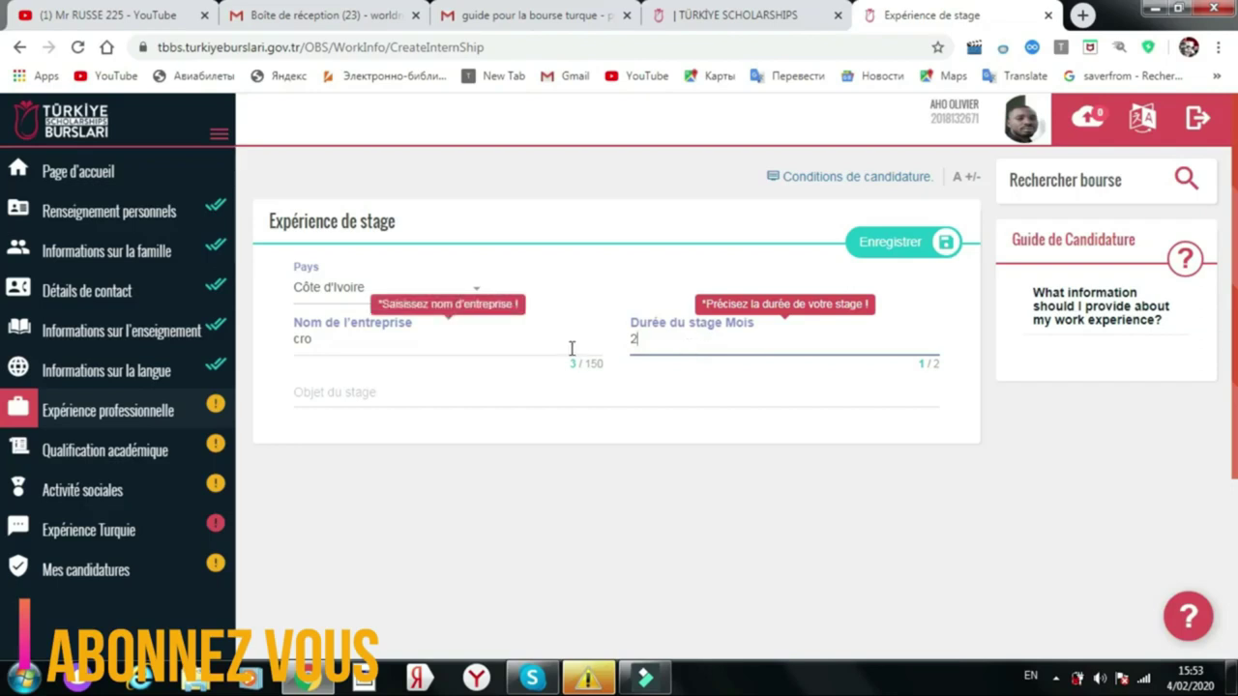
{"action": "left_click", "coordinate": [445, 397]}
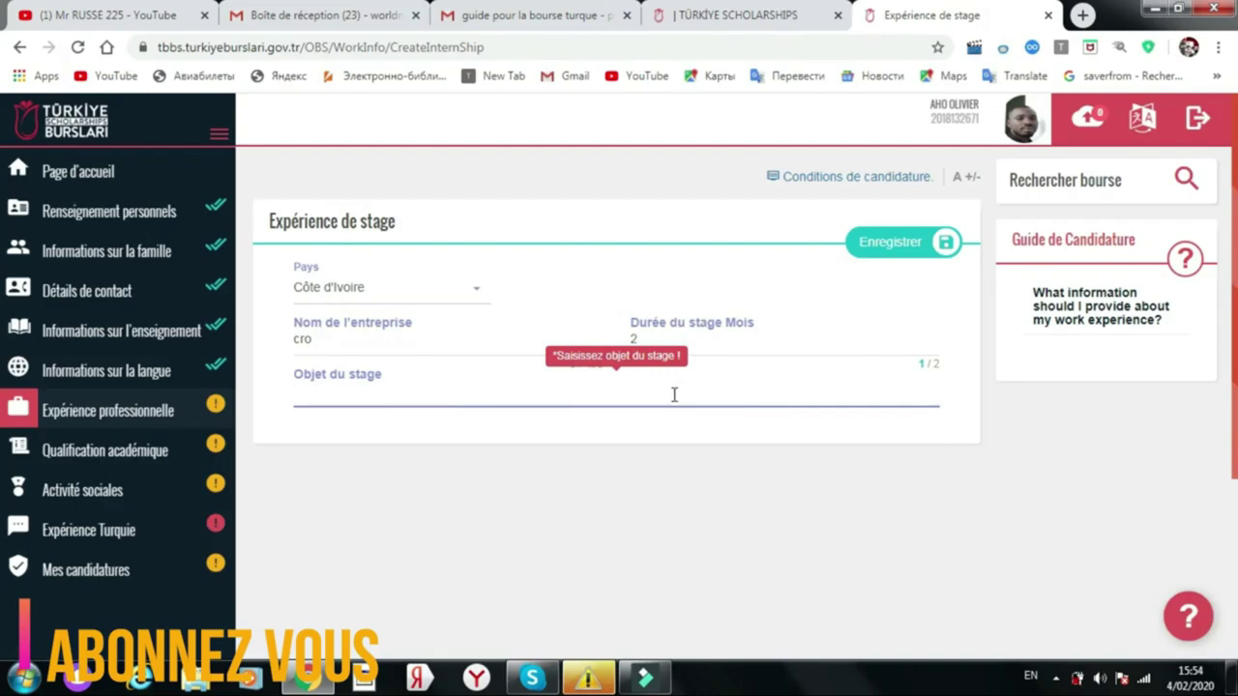
{"action": "type", "text": "c"}
{"action": "key", "text": "BackSpace"}
{"action": "type", "text": "statistiques"}
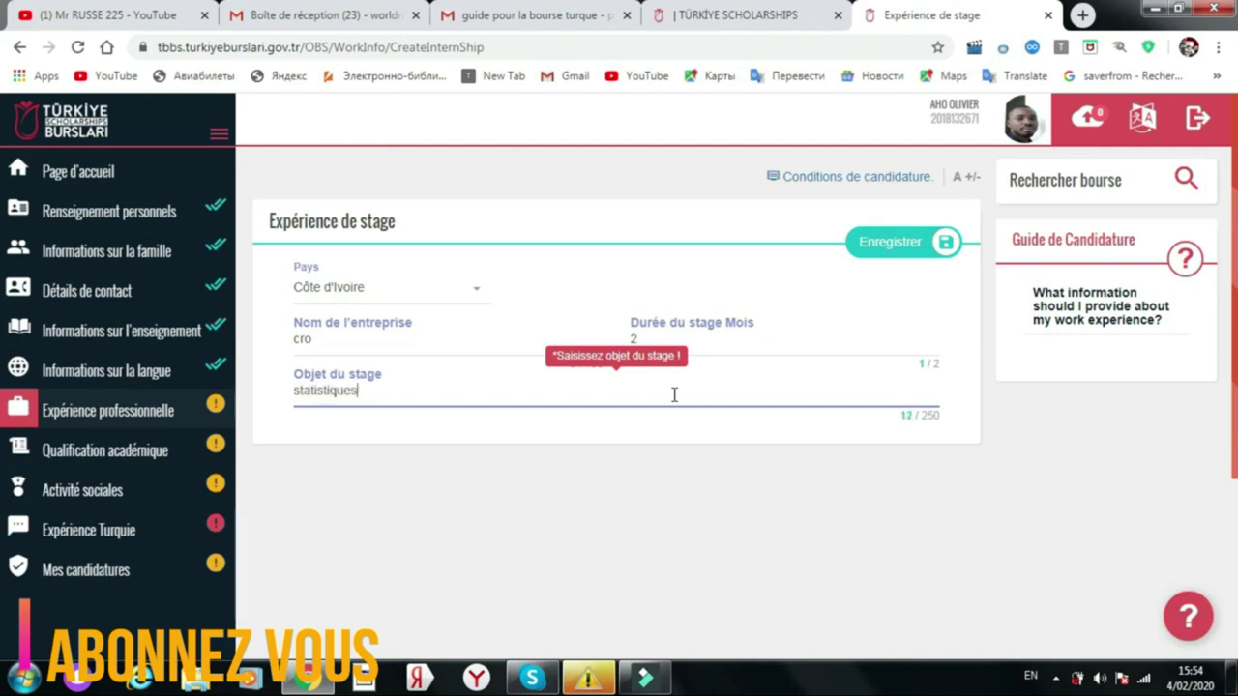
{"action": "type", "text": " oceanol"}
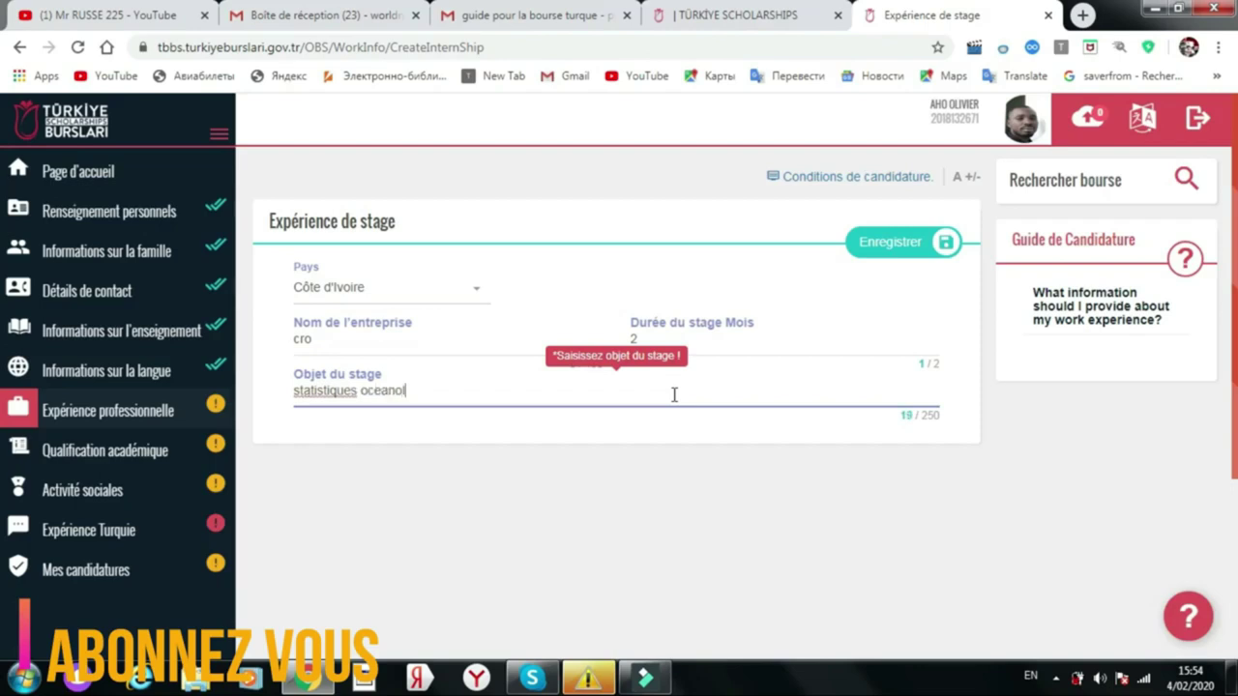
{"action": "type", "text": "ogiques"}
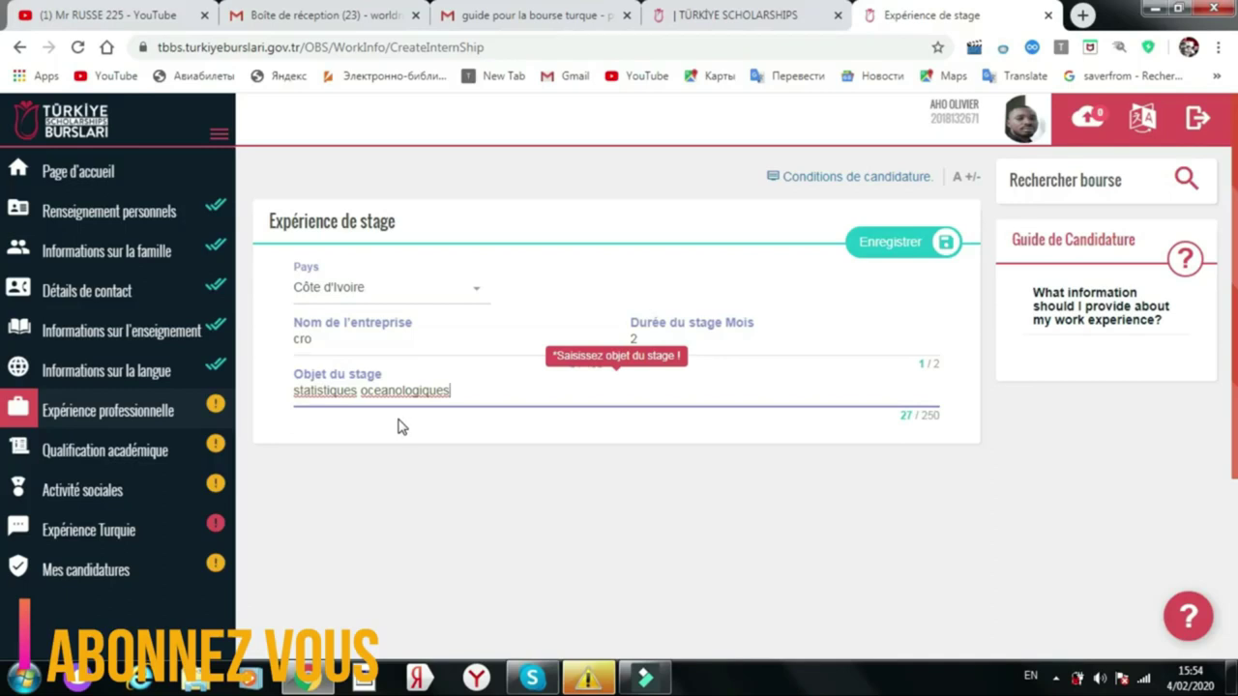
{"action": "left_click", "coordinate": [895, 248]}
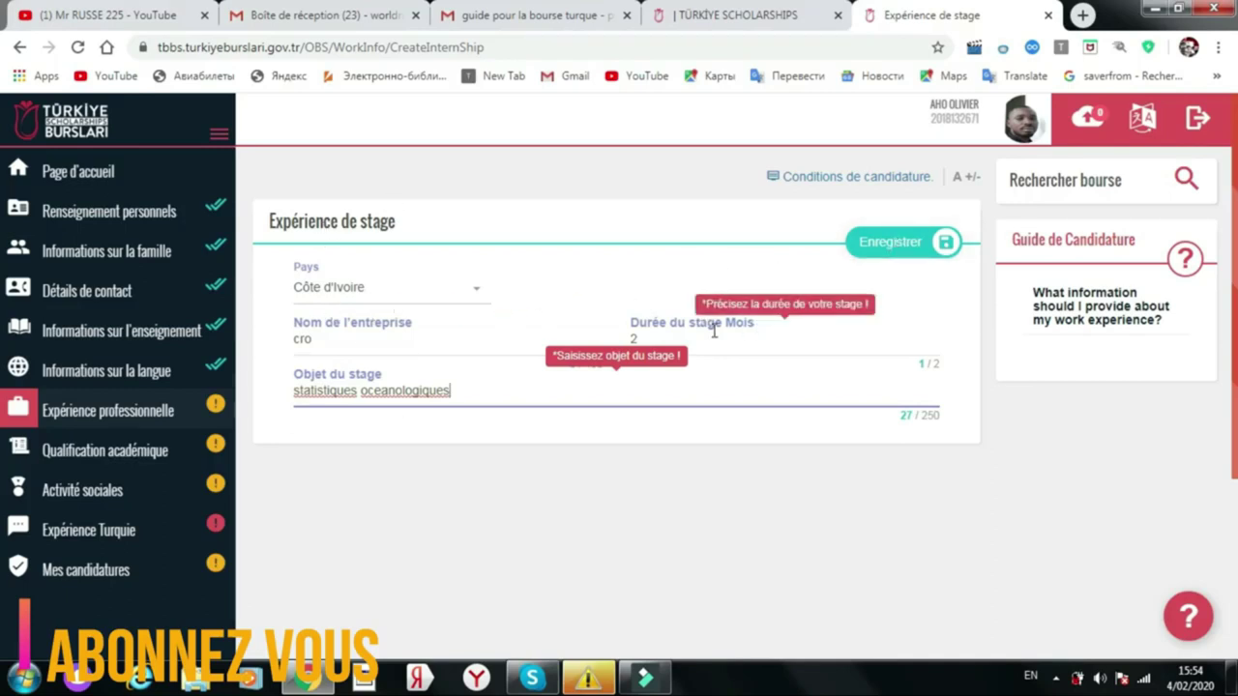
Save the internship entry and go to the Qualification académique section.
{"action": "left_click", "coordinate": [907, 250]}
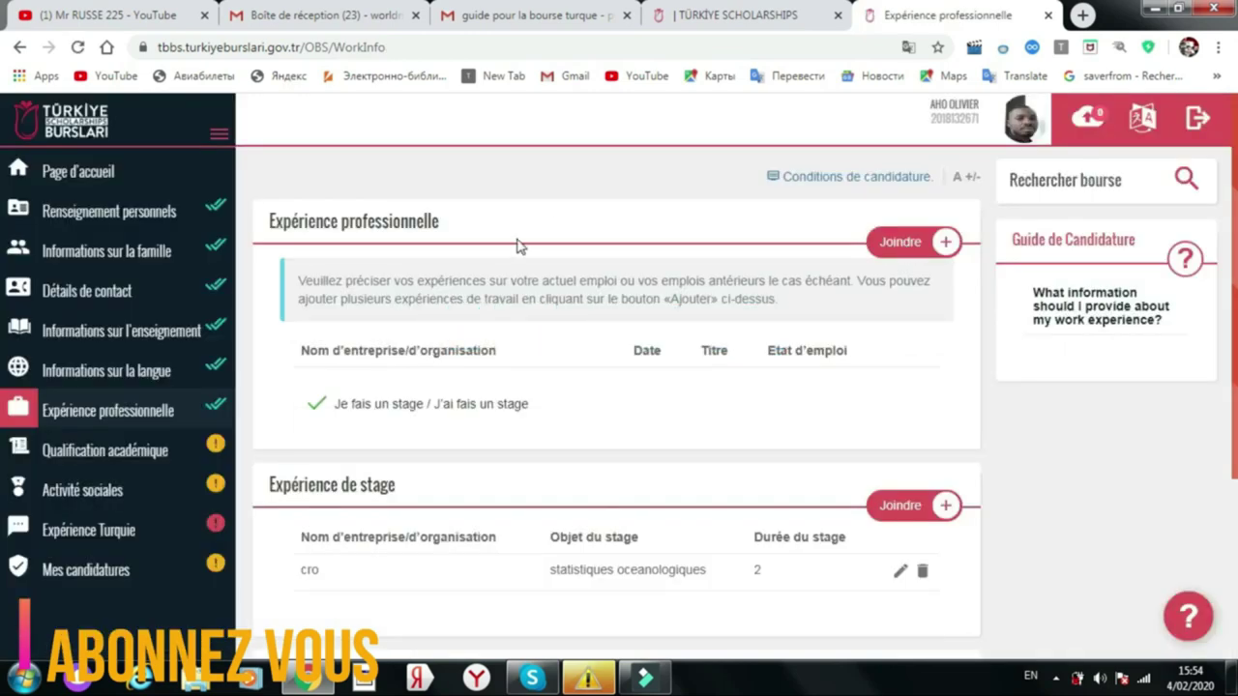
{"action": "left_click", "coordinate": [85, 454]}
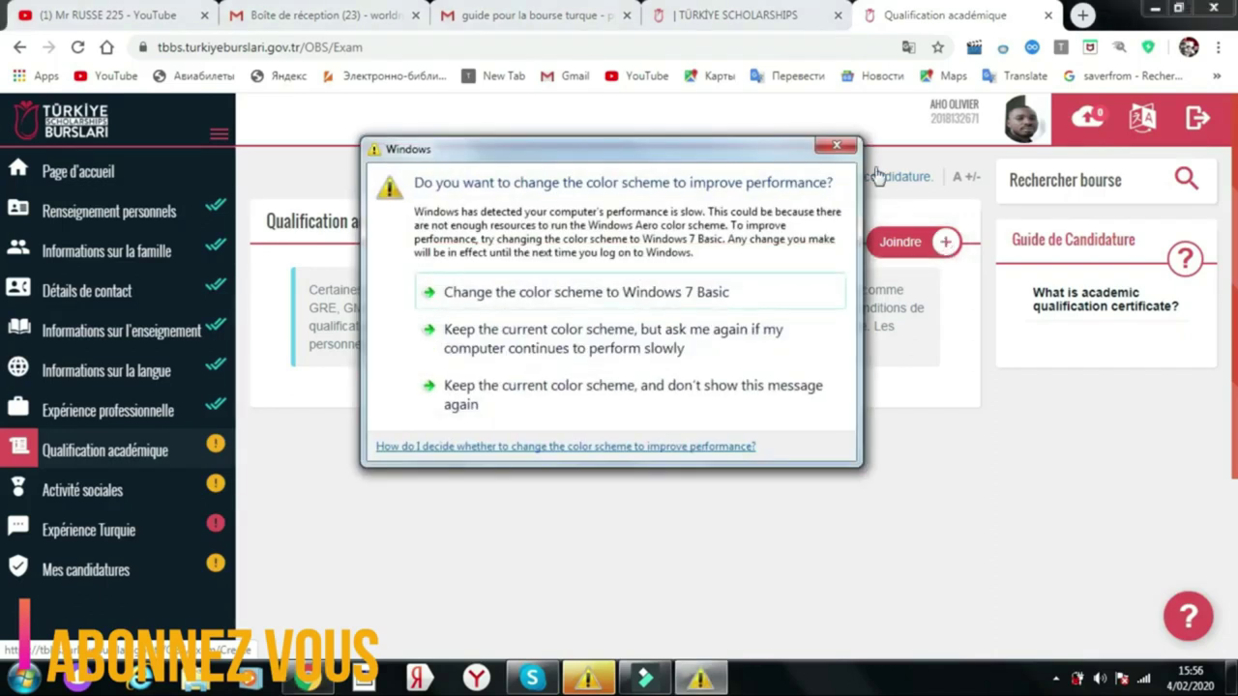
Close the Windows 'change the color scheme' prompt with its X button.
{"action": "left_click", "coordinate": [843, 149]}
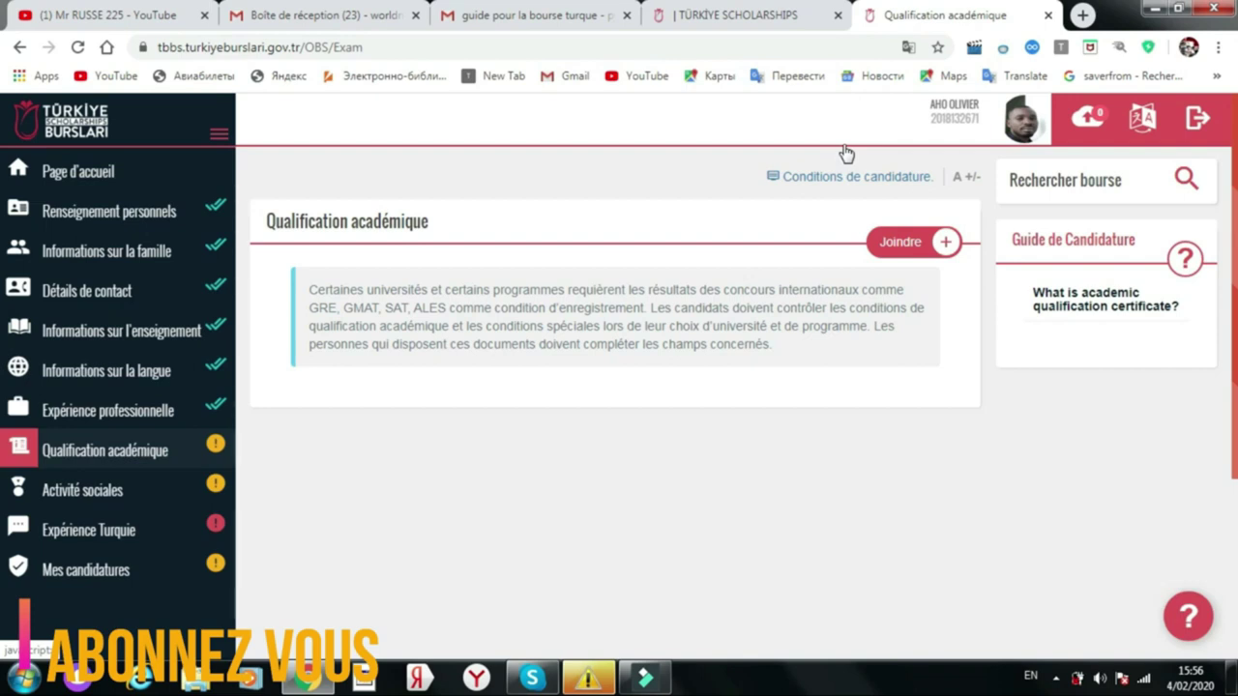
Try saving a blank academic qualification, dismiss the missing-fields warning, and go back to the overview.
{"action": "left_click", "coordinate": [943, 243]}
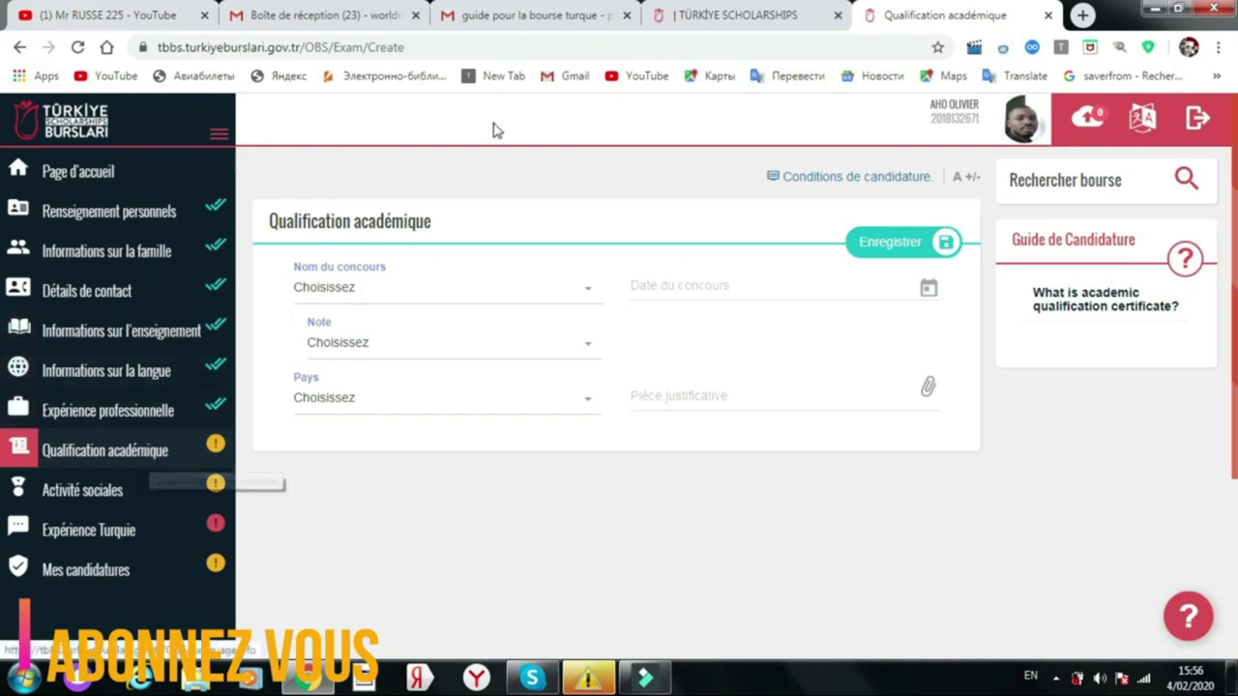
{"action": "left_click", "coordinate": [897, 261]}
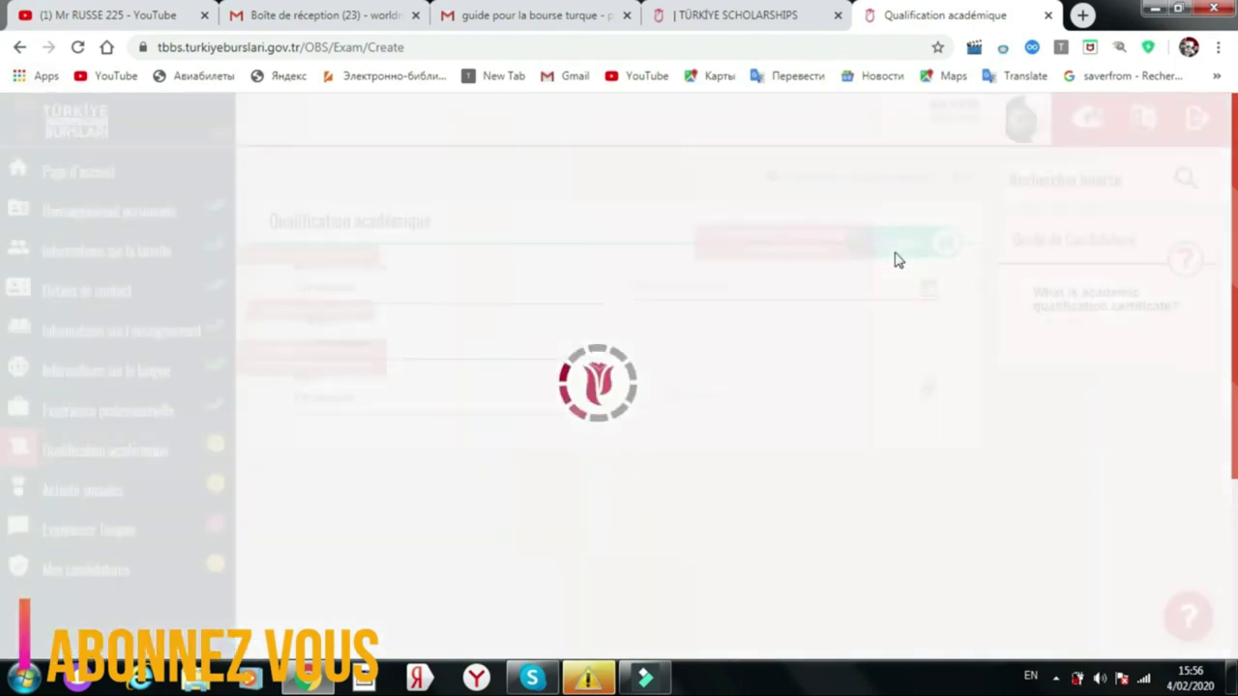
{"action": "left_click", "coordinate": [870, 334]}
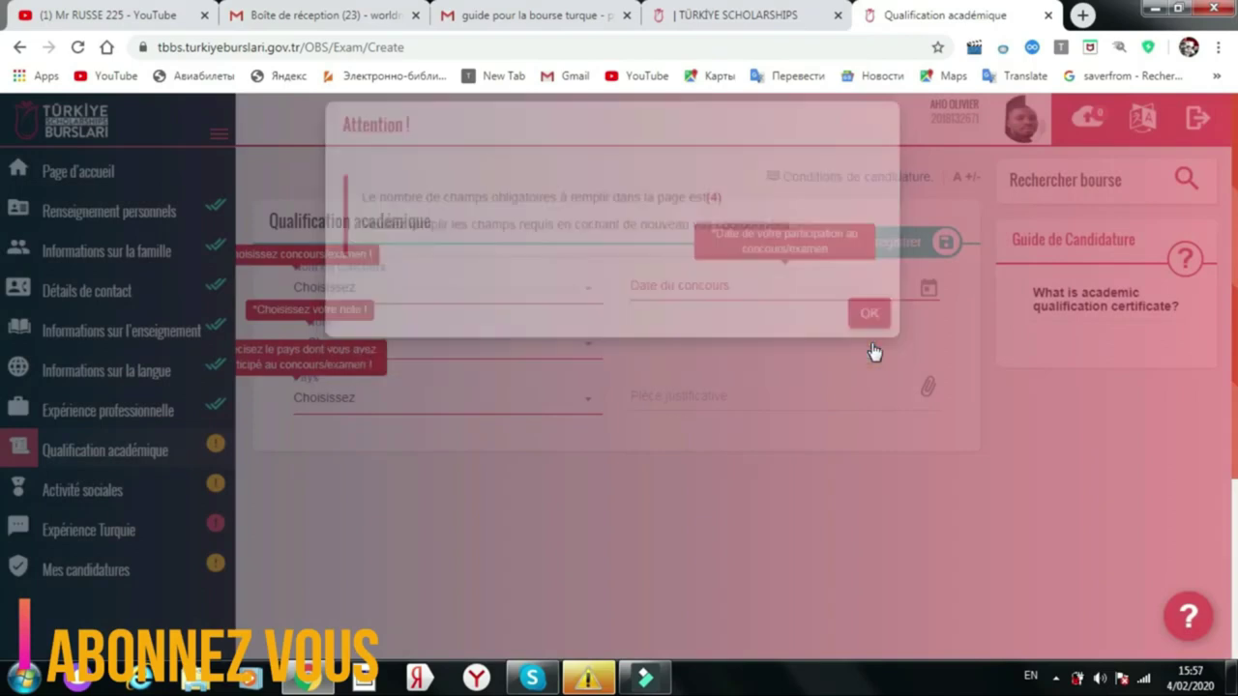
{"action": "mouse_move", "coordinate": [964, 180]}
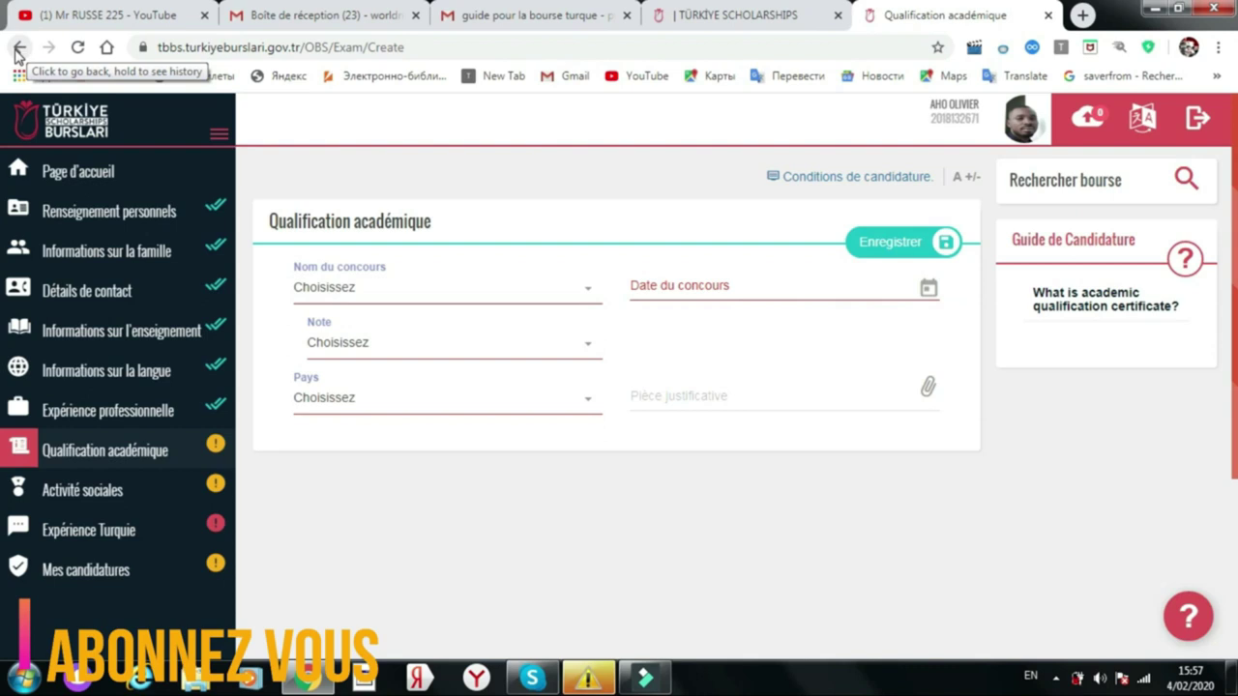
{"action": "left_click", "coordinate": [17, 51]}
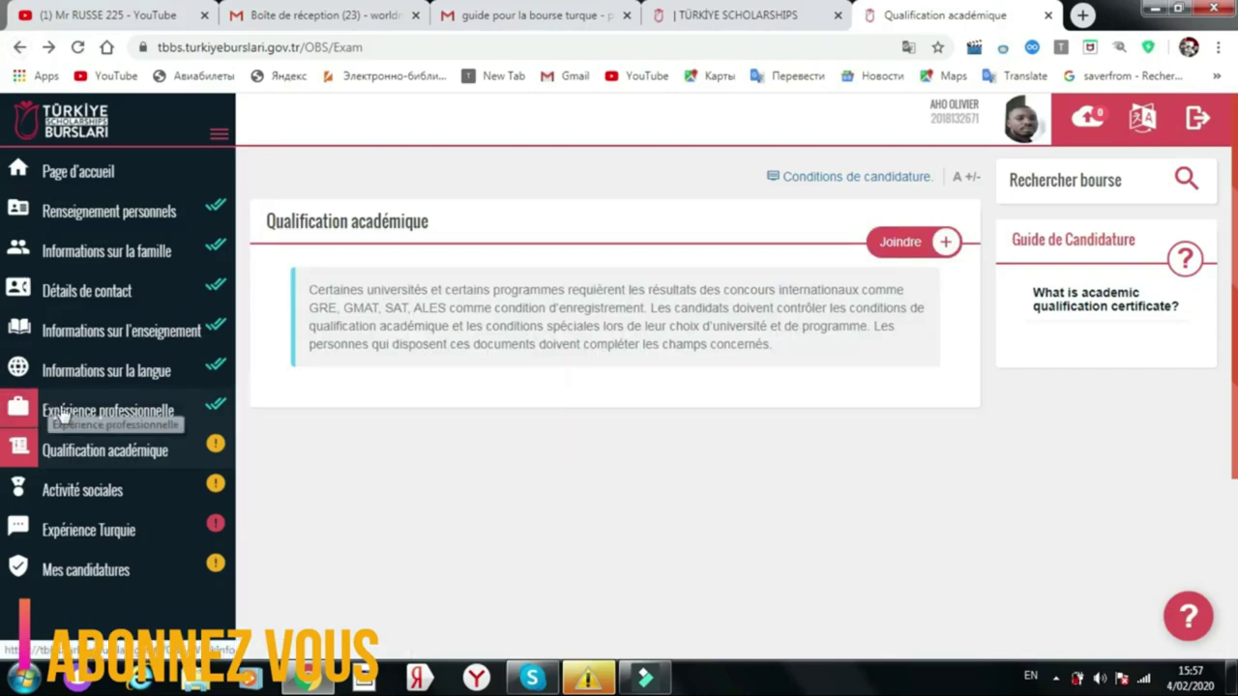
Open Activité sociales, start a Projet entry, then back out to the empty activity lists.
{"action": "left_click", "coordinate": [93, 493]}
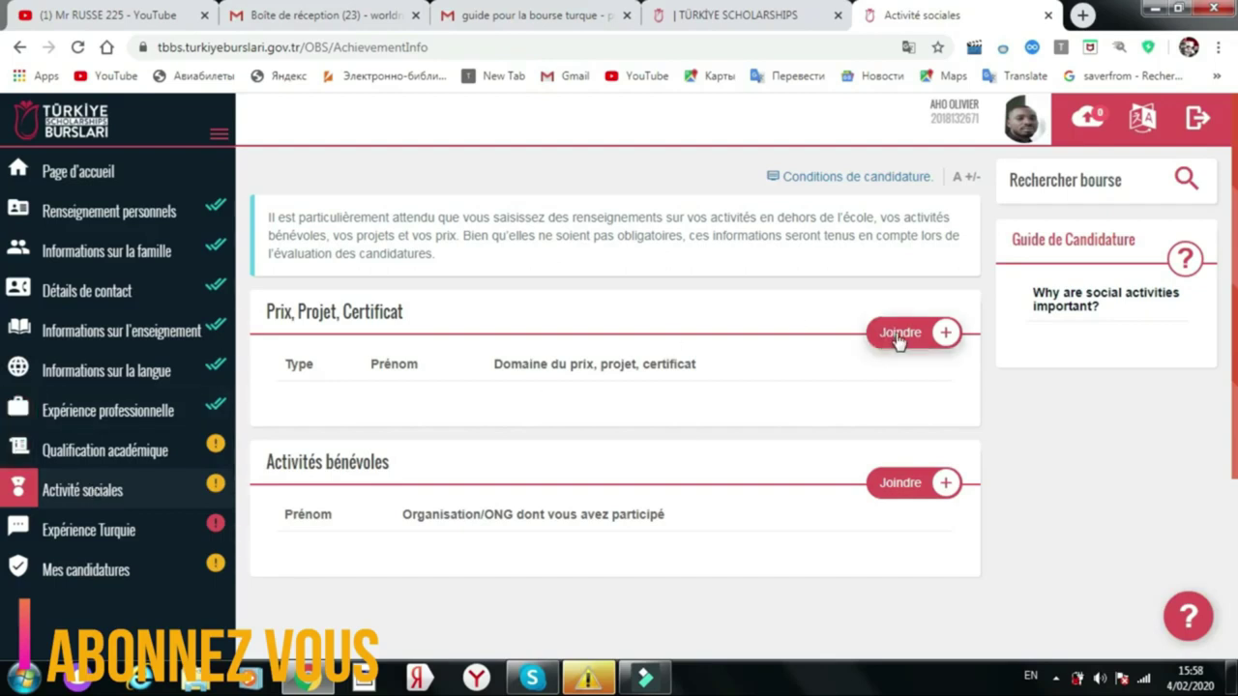
{"action": "left_click", "coordinate": [944, 334]}
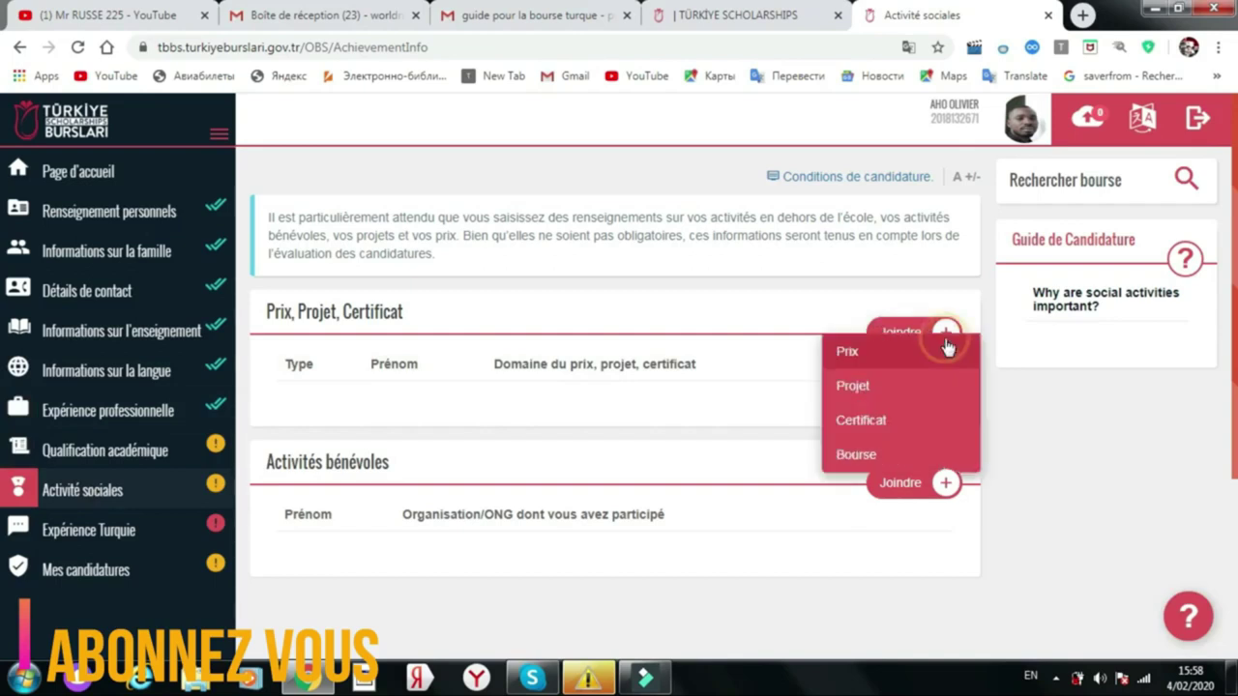
{"action": "left_click", "coordinate": [859, 391]}
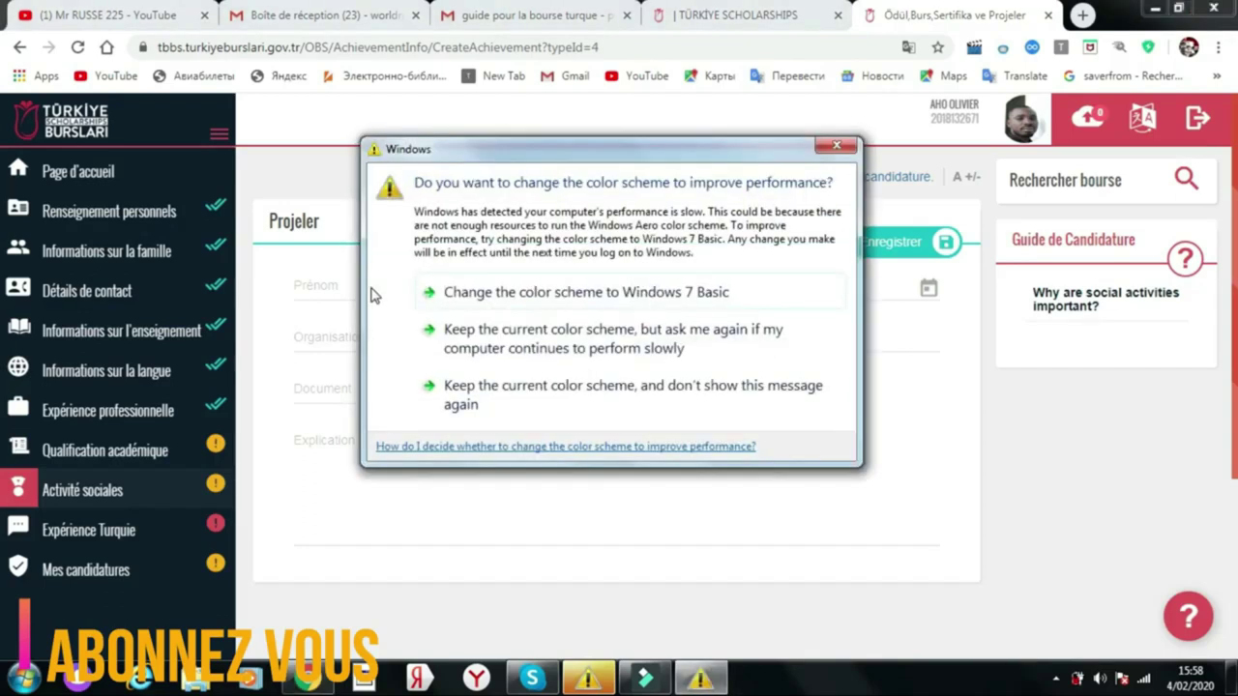
{"action": "left_click", "coordinate": [837, 147]}
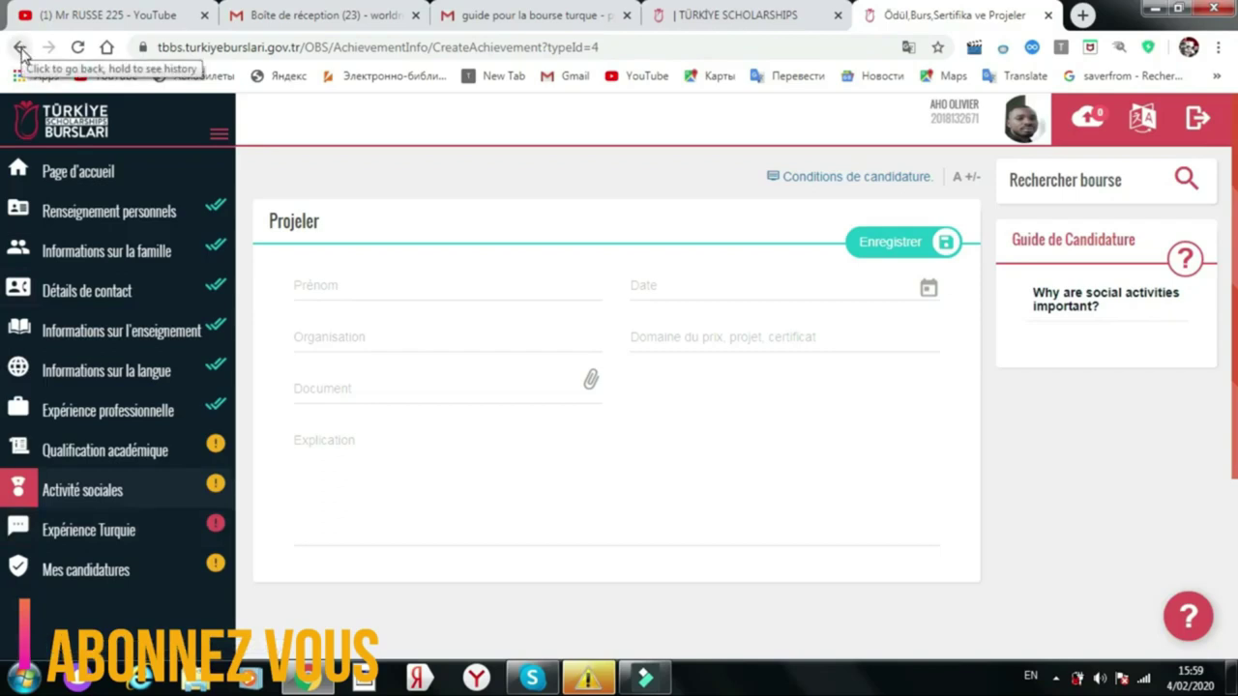
{"action": "mouse_move", "coordinate": [388, 338]}
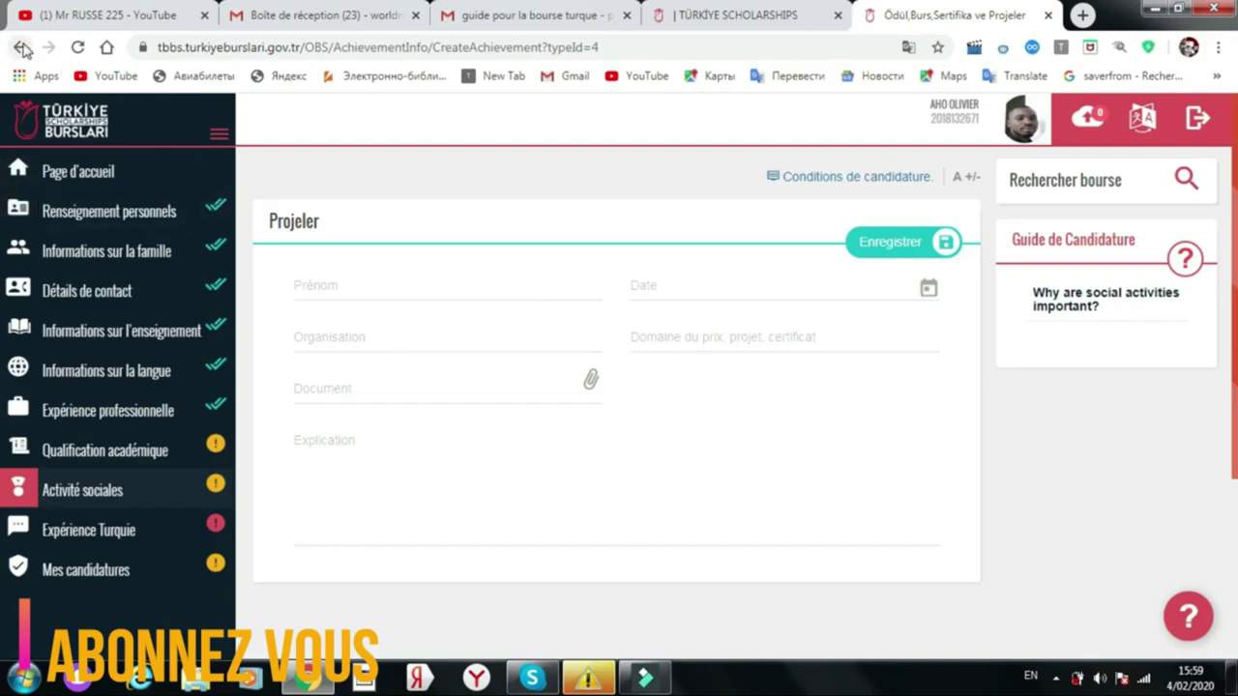
{"action": "left_click", "coordinate": [21, 48]}
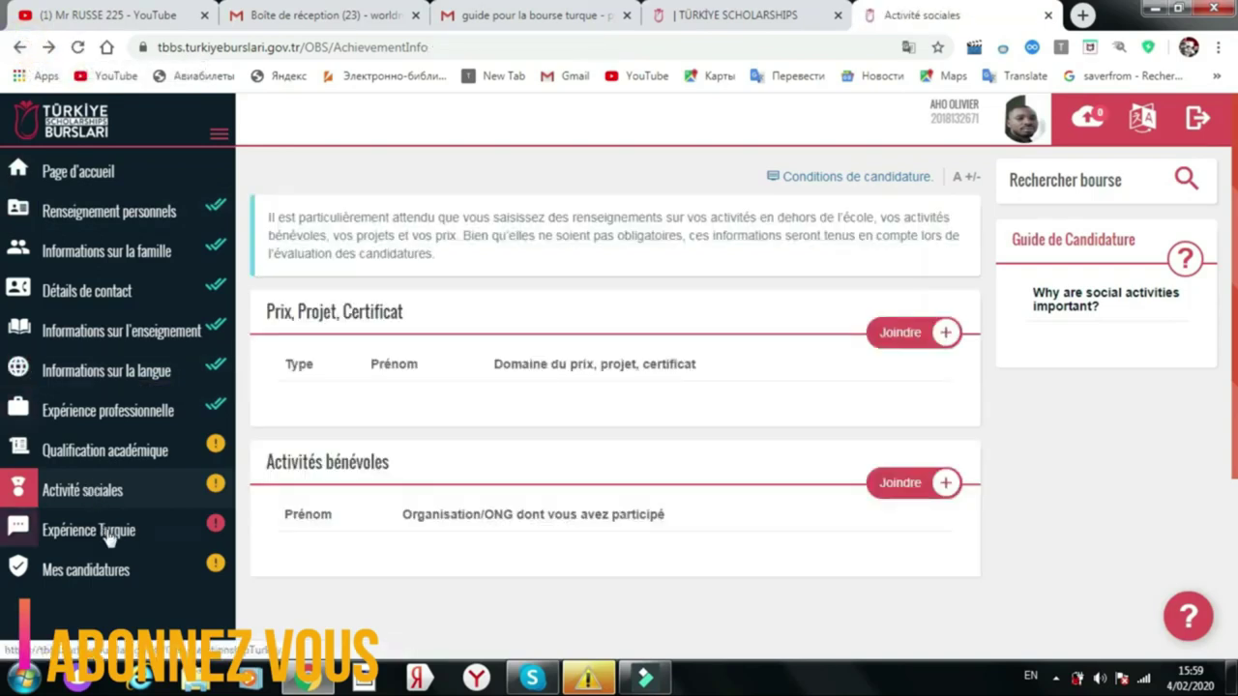
Open Expérience Turquie and switch its answers to edit mode.
{"action": "left_click", "coordinate": [108, 537]}
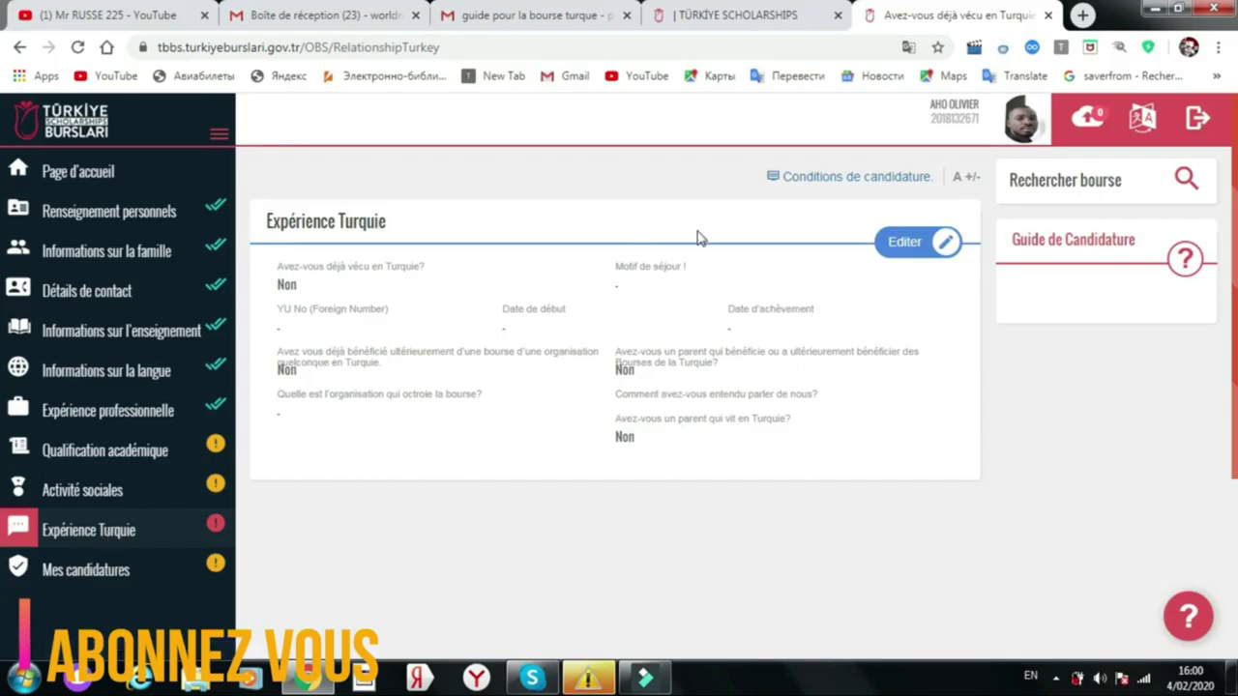
{"action": "left_click", "coordinate": [909, 257]}
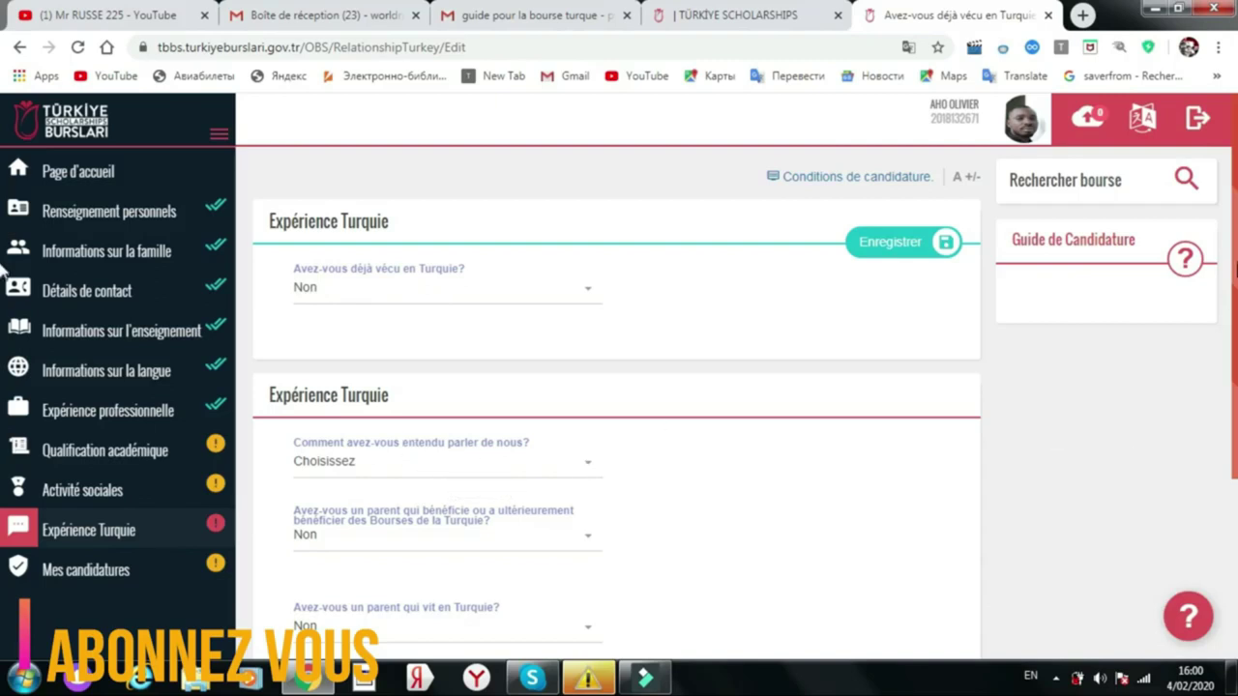
Pick Ami / Proche as how you heard of the scholarship and save the answers.
{"action": "scroll", "coordinate": [522, 131], "scroll_direction": "down", "scroll_amount": 1}
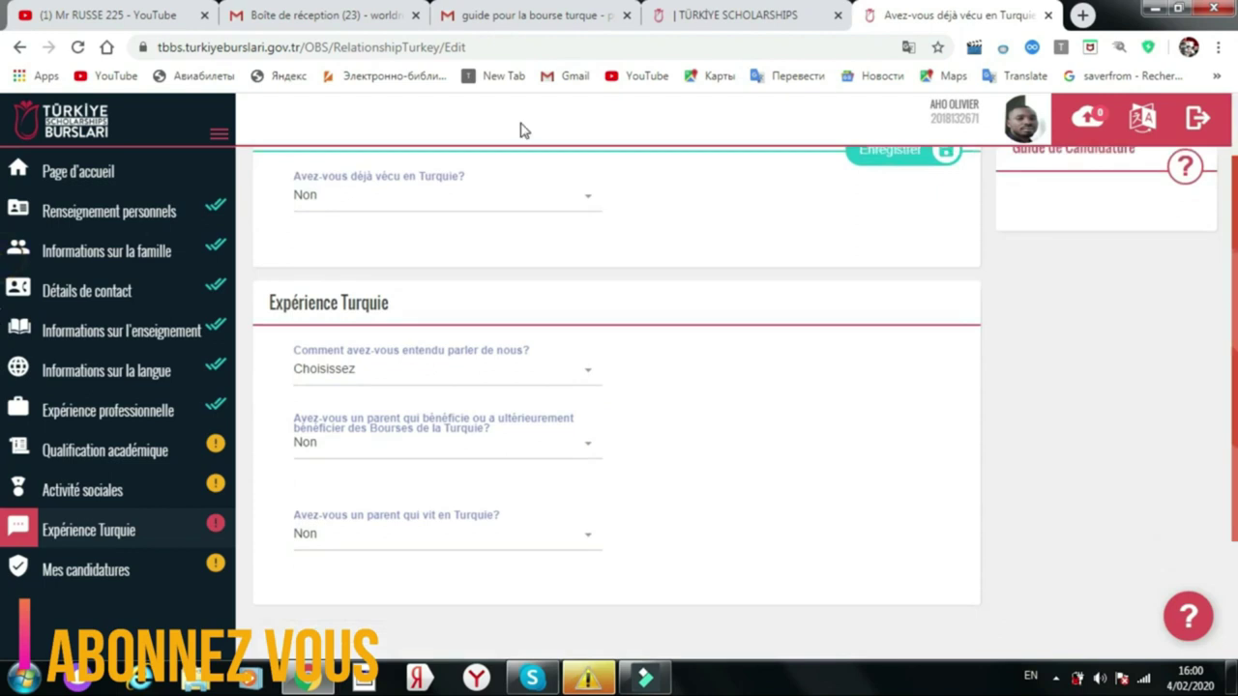
{"action": "left_click", "coordinate": [584, 377]}
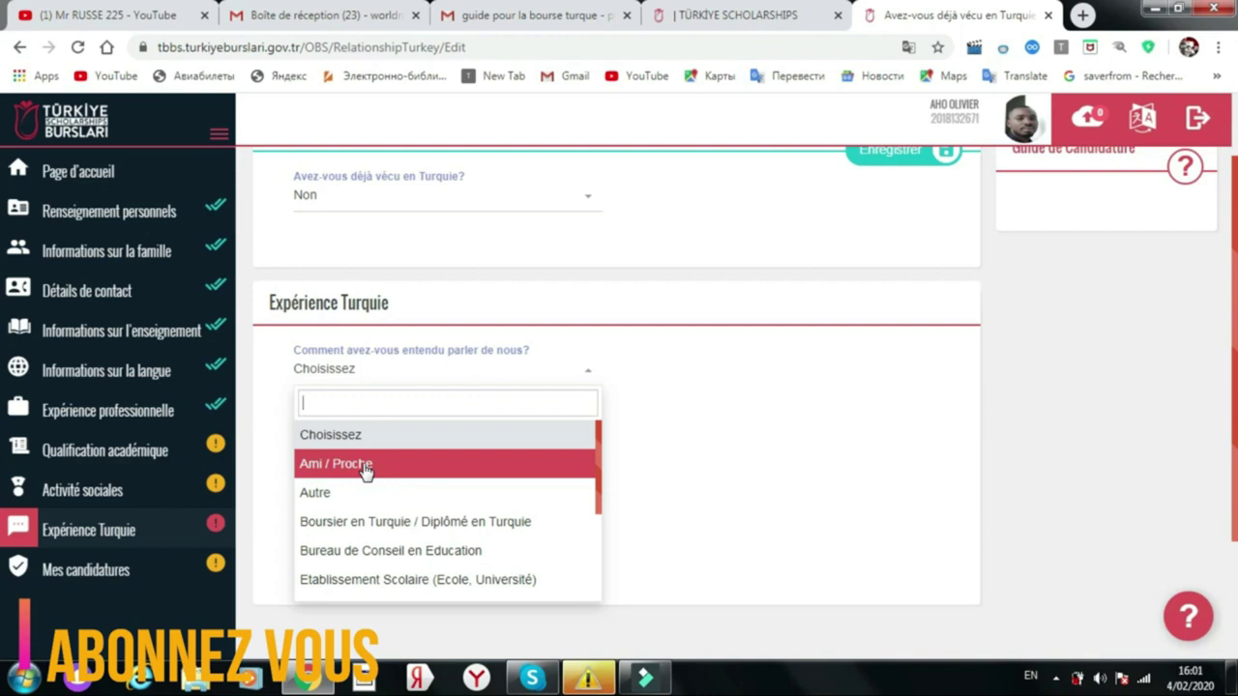
{"action": "left_click", "coordinate": [365, 466]}
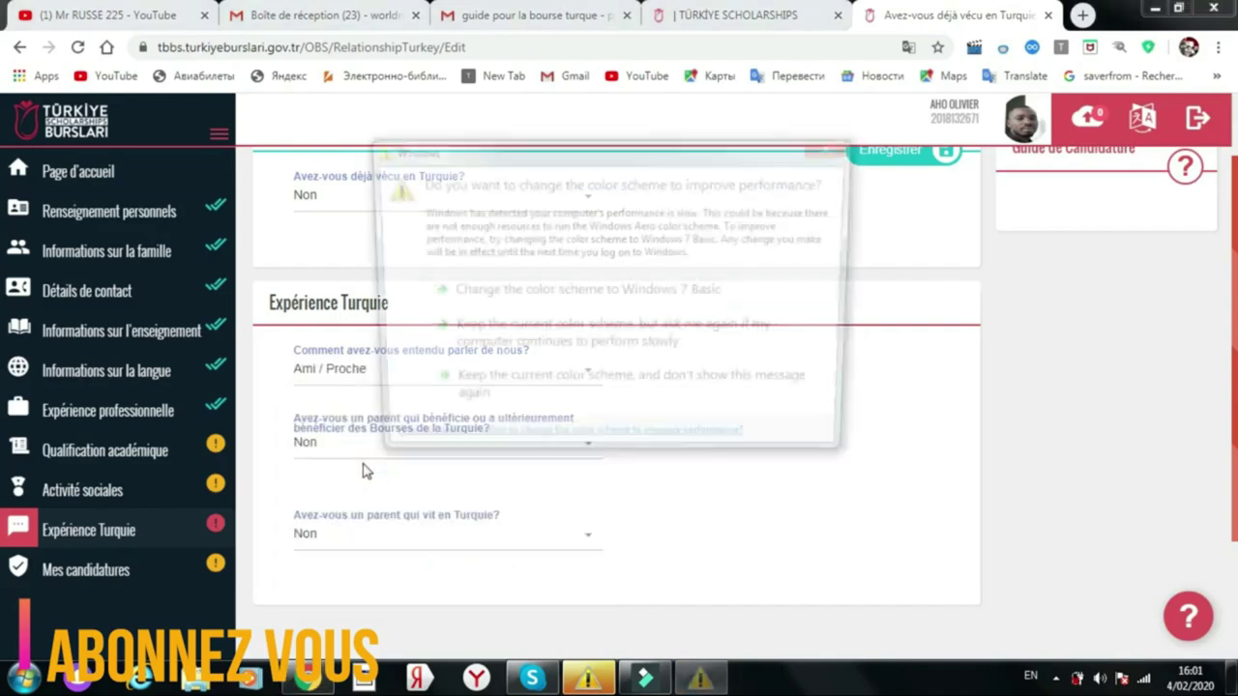
{"action": "left_click", "coordinate": [838, 147]}
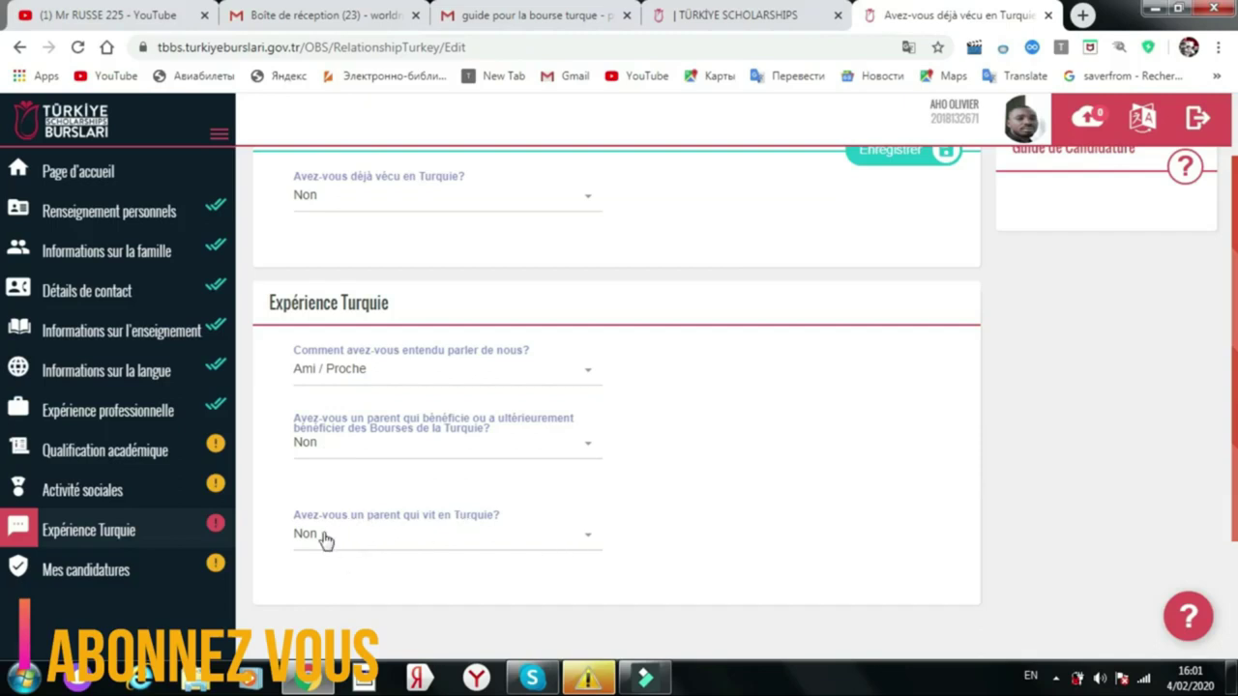
{"action": "scroll", "coordinate": [3, 329], "scroll_direction": "down", "scroll_amount": 1}
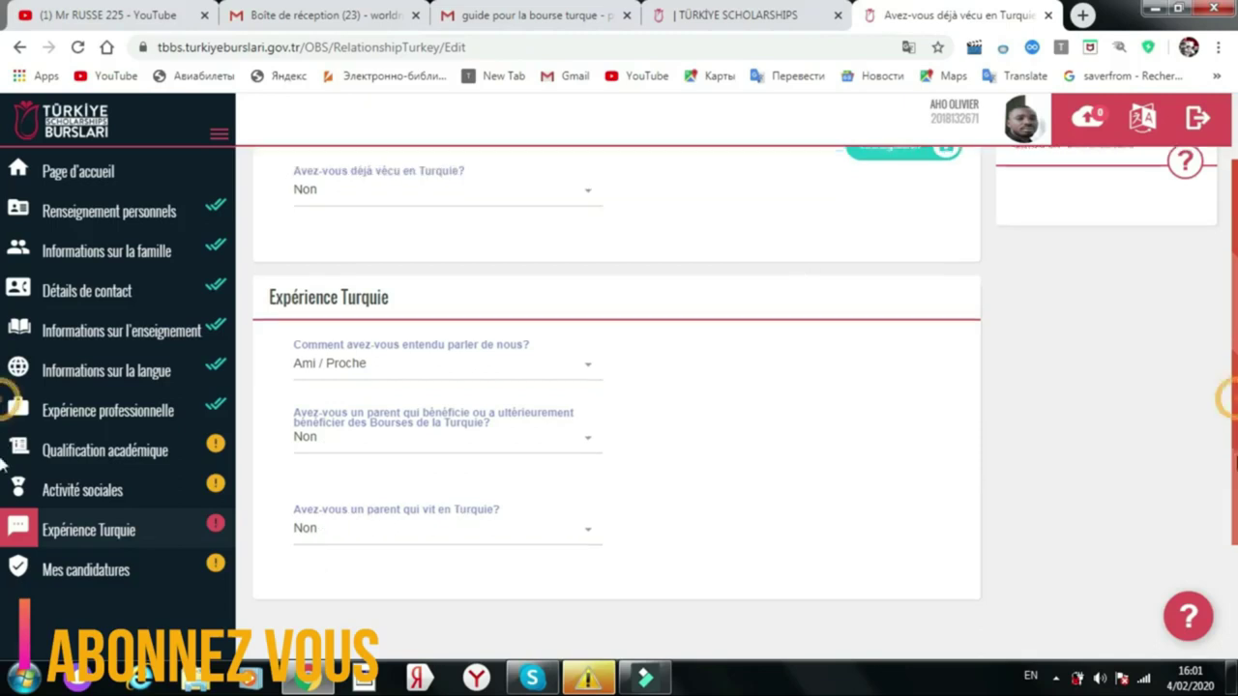
{"action": "scroll", "coordinate": [3, 329], "scroll_direction": "up", "scroll_amount": 3}
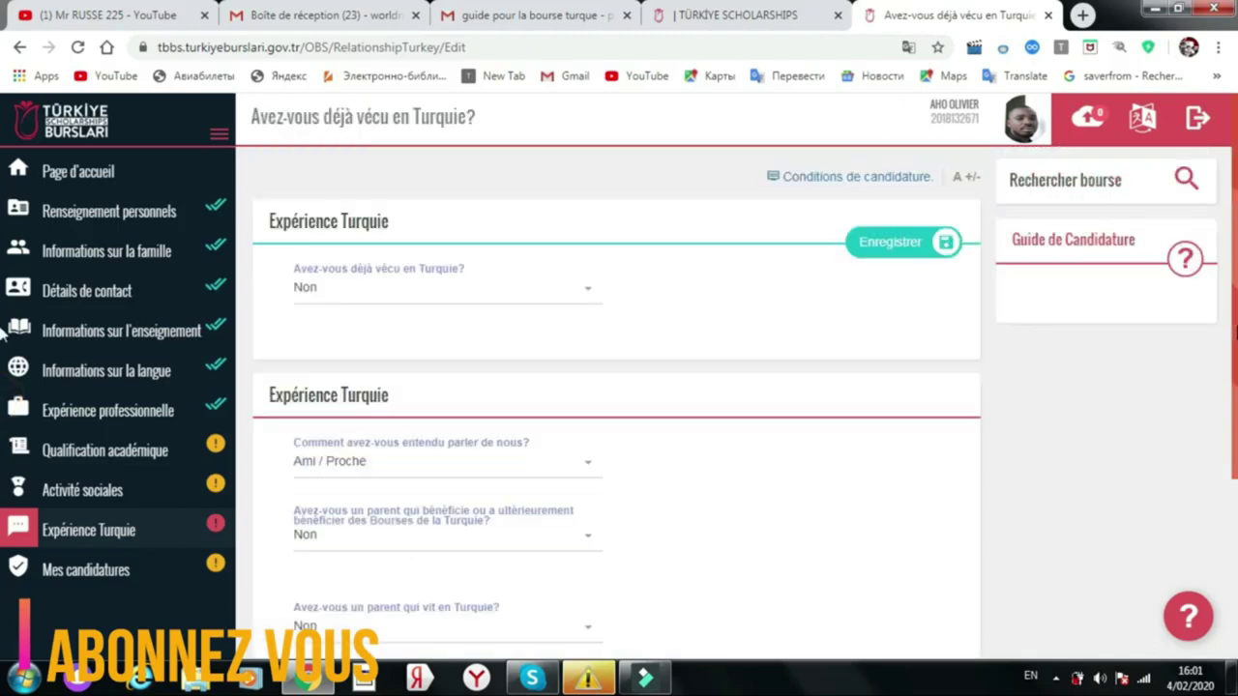
{"action": "left_click", "coordinate": [911, 244]}
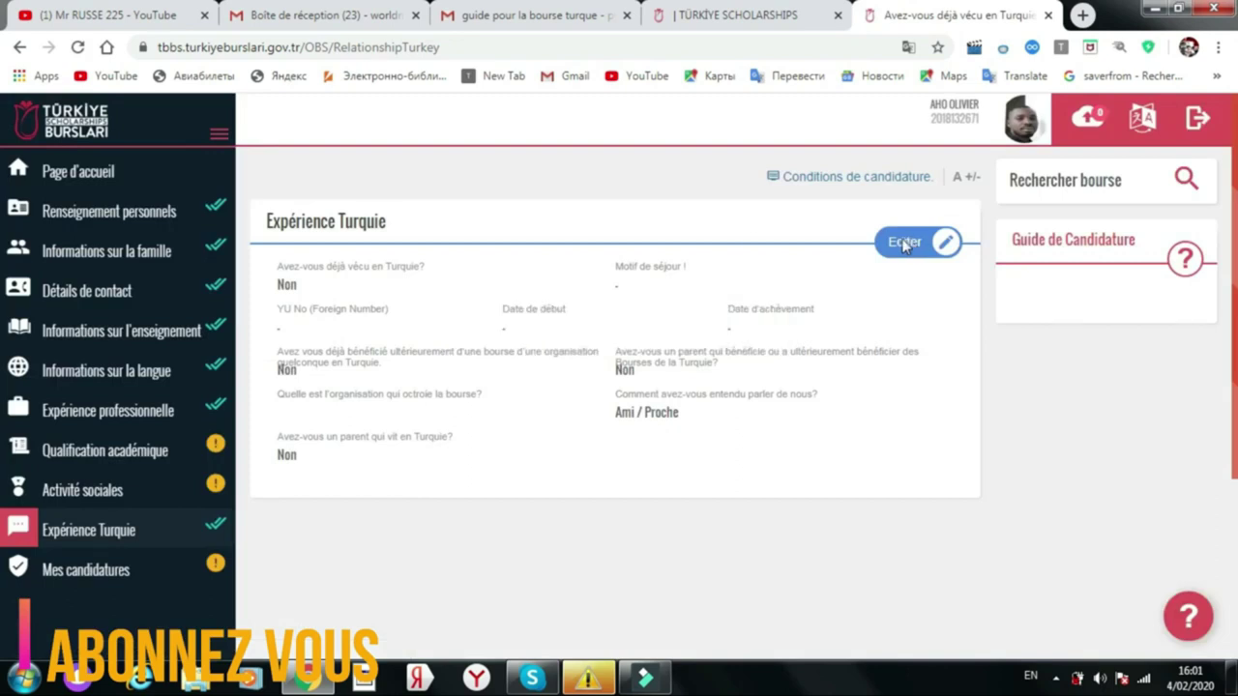
Review the Mes candidatures page.
{"action": "left_click", "coordinate": [124, 572]}
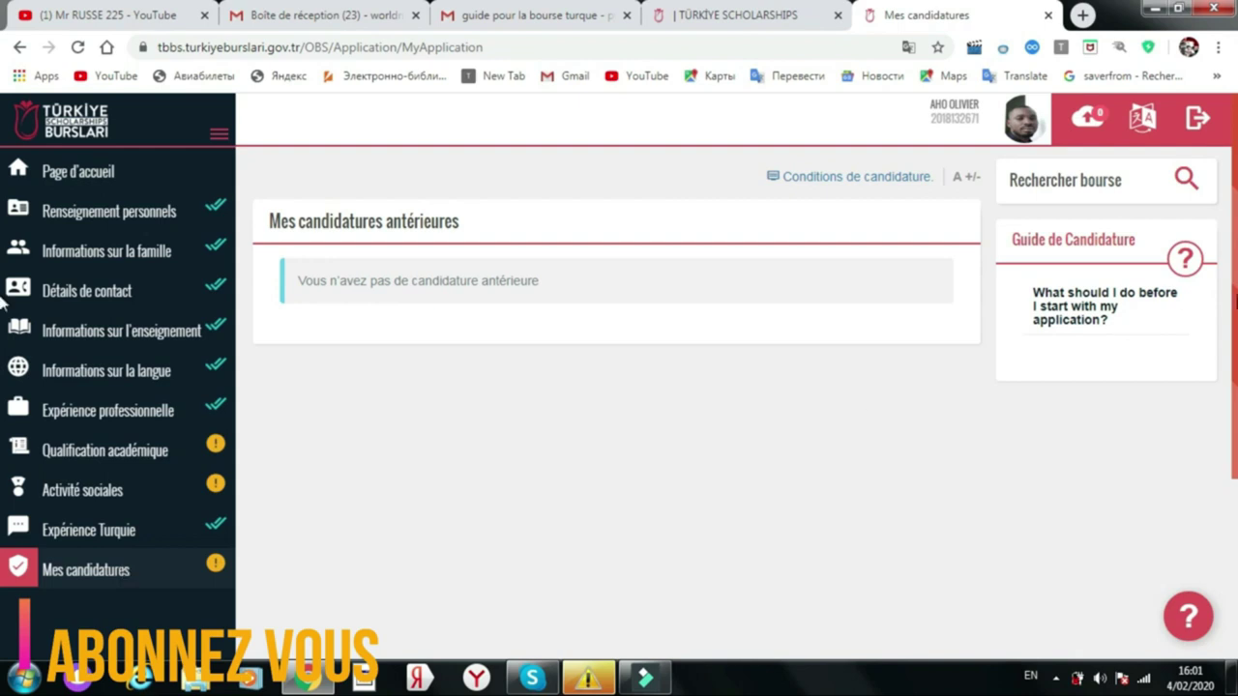
{"action": "scroll", "coordinate": [5, 440], "scroll_direction": "down", "scroll_amount": 2}
{"action": "scroll", "coordinate": [5, 440], "scroll_direction": "up", "scroll_amount": 2}
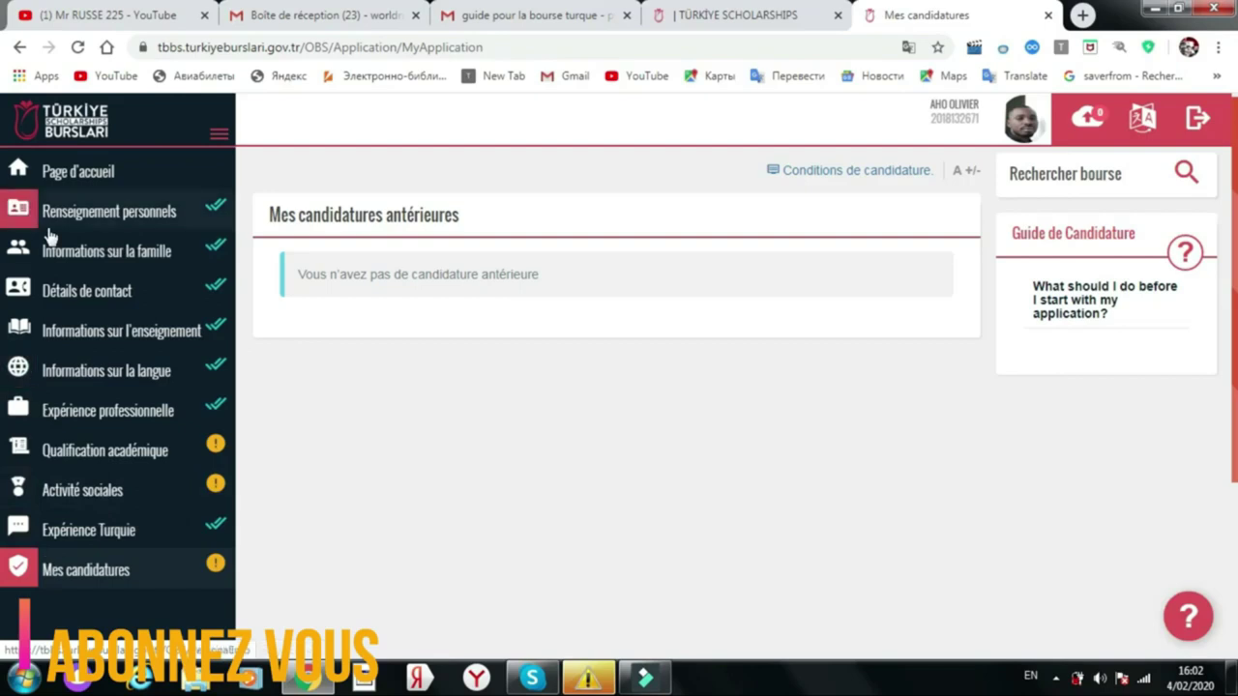
Collapse the sidebar, view the family information, then go to the portal home page.
{"action": "left_click", "coordinate": [217, 137]}
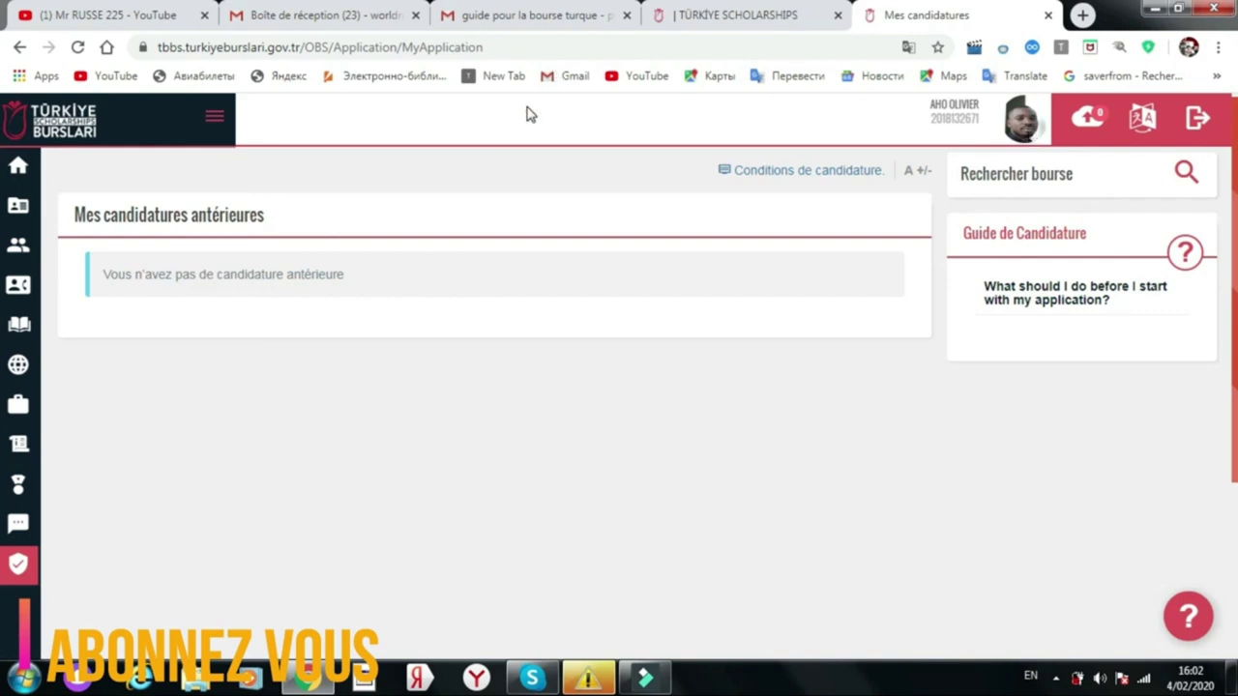
{"action": "left_click", "coordinate": [20, 250]}
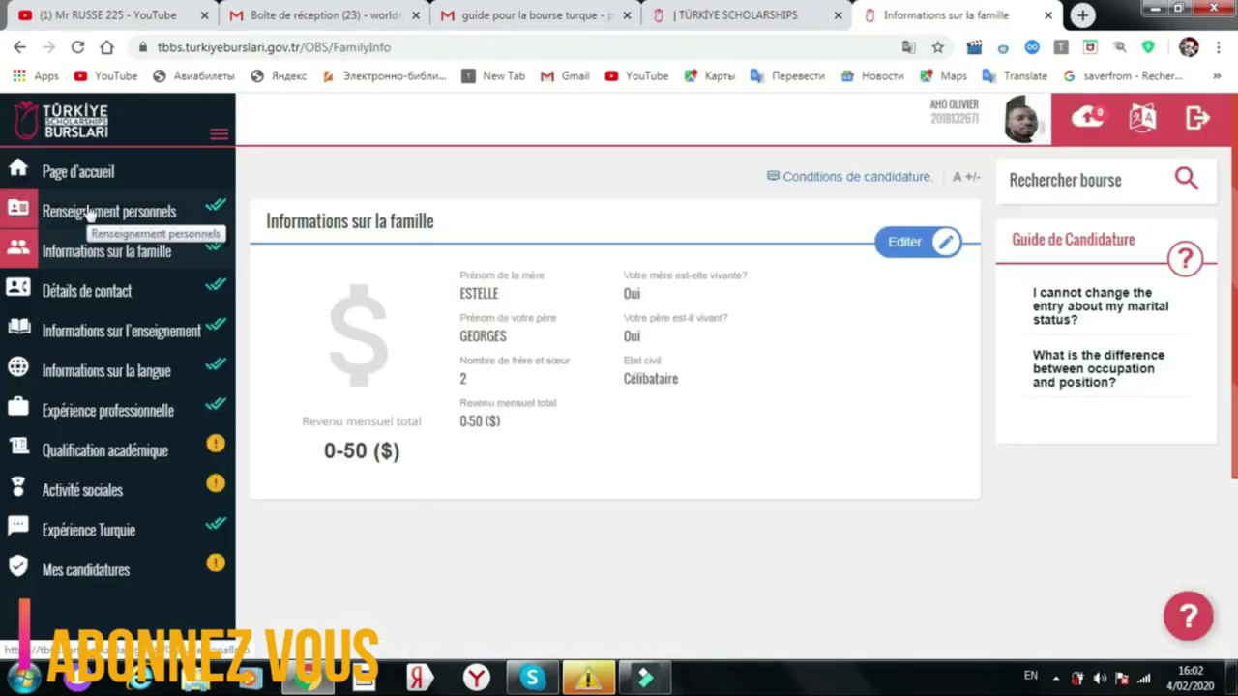
{"action": "left_click", "coordinate": [59, 174]}
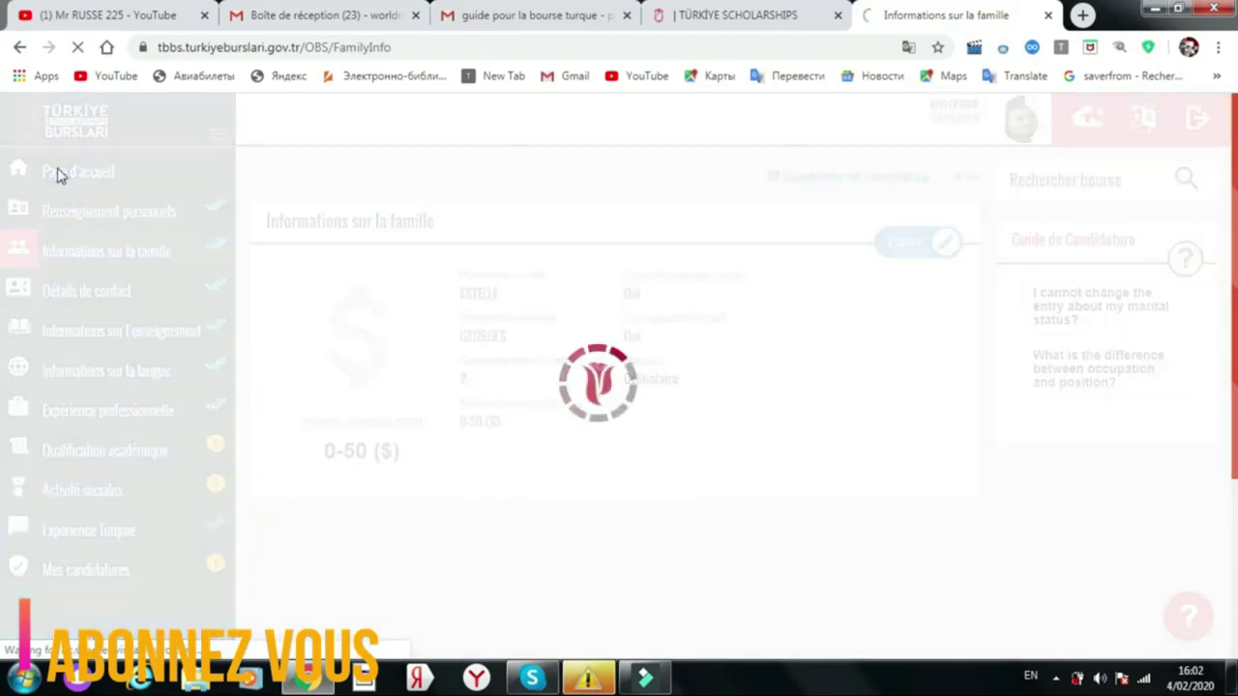